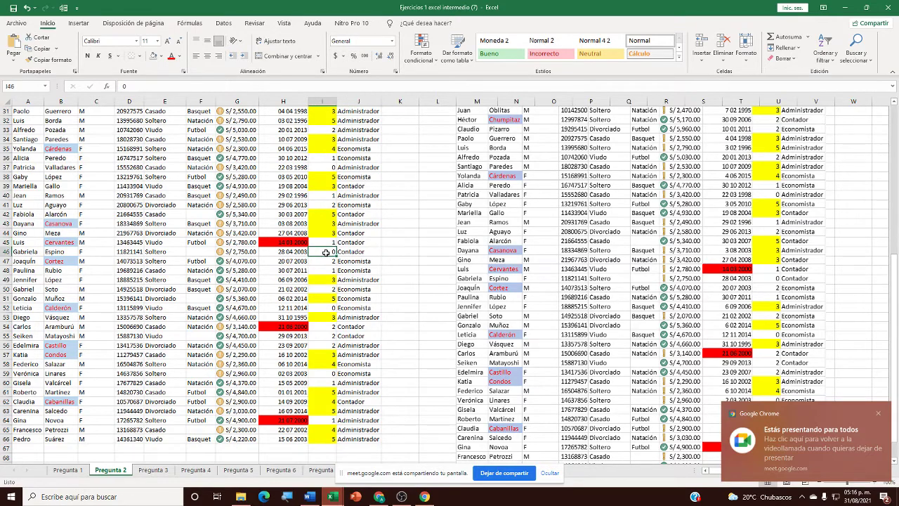
Review the conditional formatting instructions and compare the formatted PLANILLA 2018 table with the model
{"action": "scroll", "coordinate": [372, 257], "scroll_direction": "up", "scroll_amount": 10}
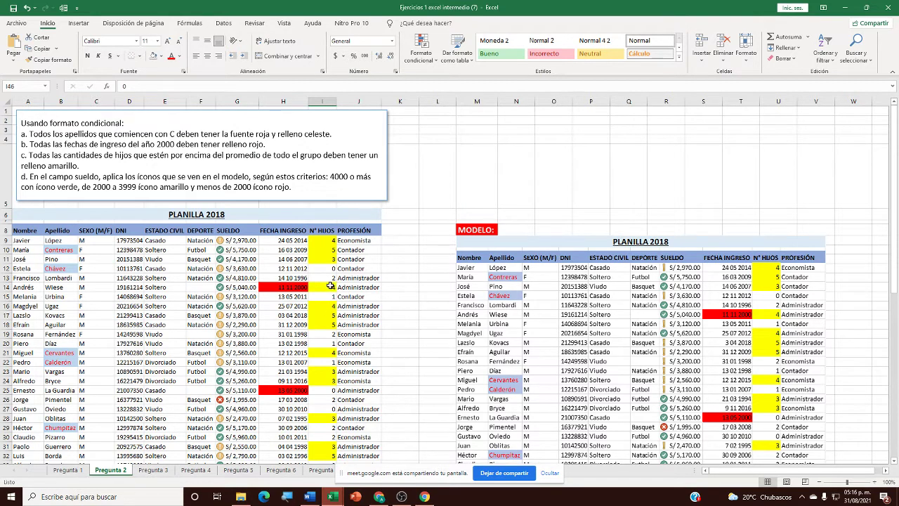
{"action": "left_click", "coordinate": [357, 269]}
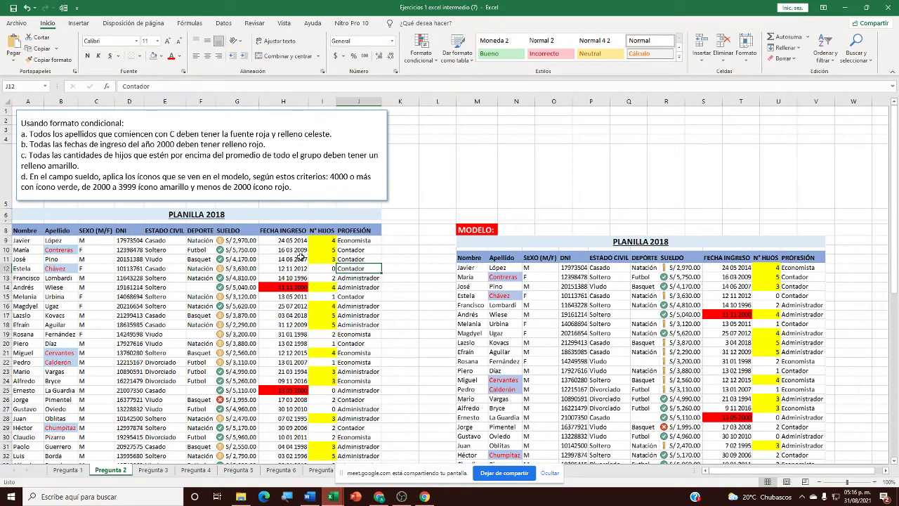
{"action": "left_click", "coordinate": [300, 258]}
{"action": "left_click", "coordinate": [343, 248]}
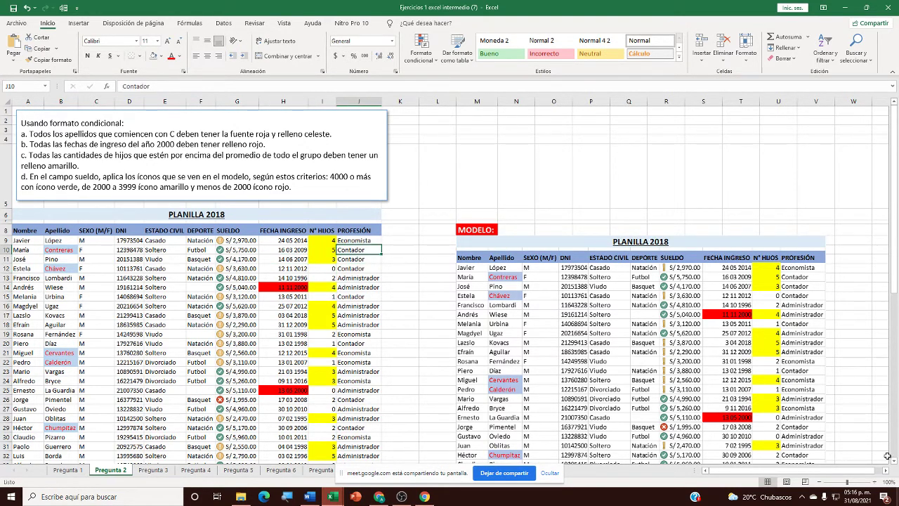
{"action": "left_click", "coordinate": [231, 276]}
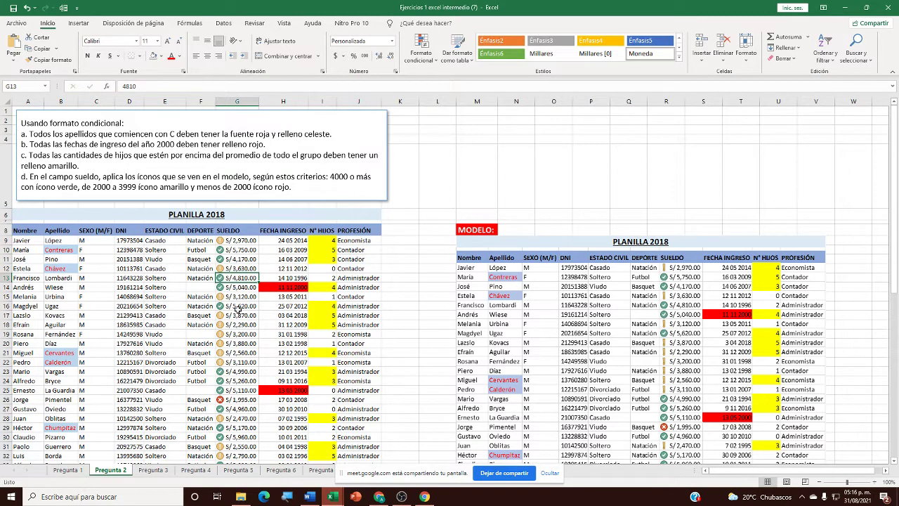
{"action": "left_click", "coordinate": [201, 269]}
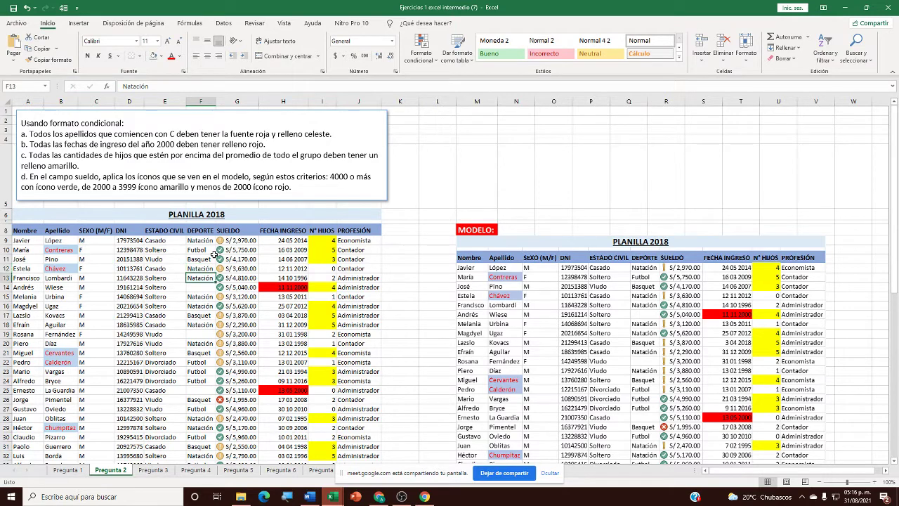
{"action": "key", "text": "Right"}
{"action": "key", "text": "Right"}
{"action": "key", "text": "Right"}
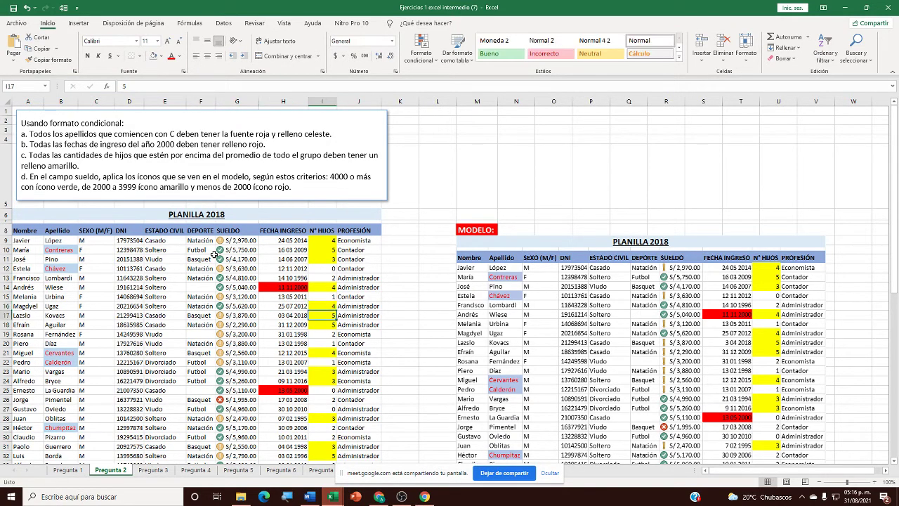
Examine the yellow-highlighted values in the N° HIJOS column down to the end of the payroll table
{"action": "key", "text": "super+Down"}
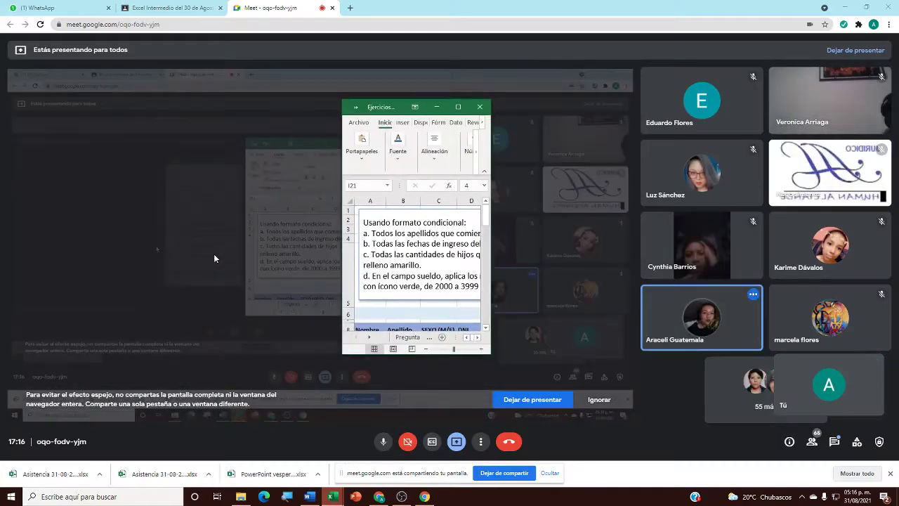
{"action": "left_click", "coordinate": [458, 109]}
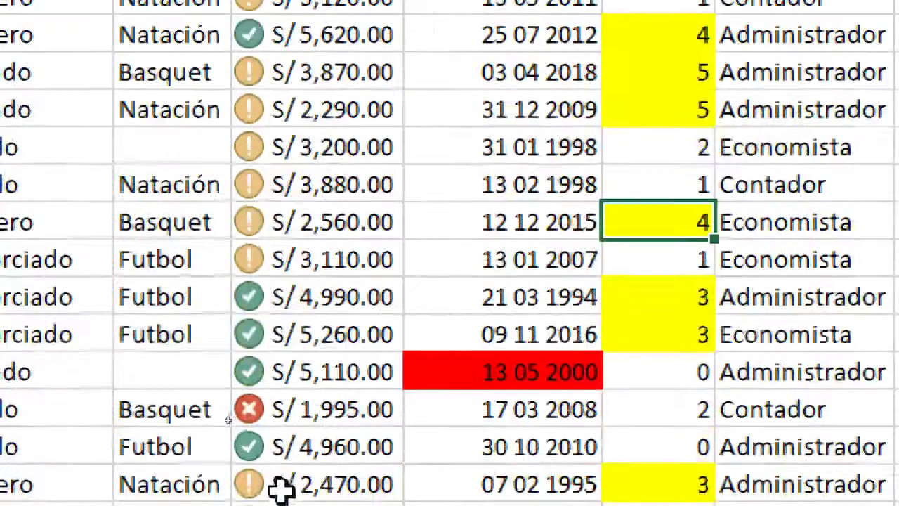
{"action": "left_click", "coordinate": [326, 391]}
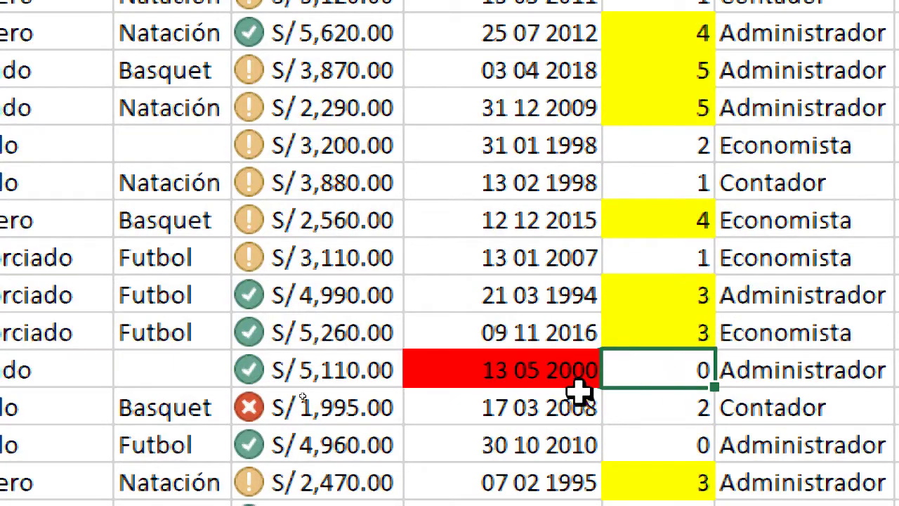
{"action": "key", "text": "ctrl+Down"}
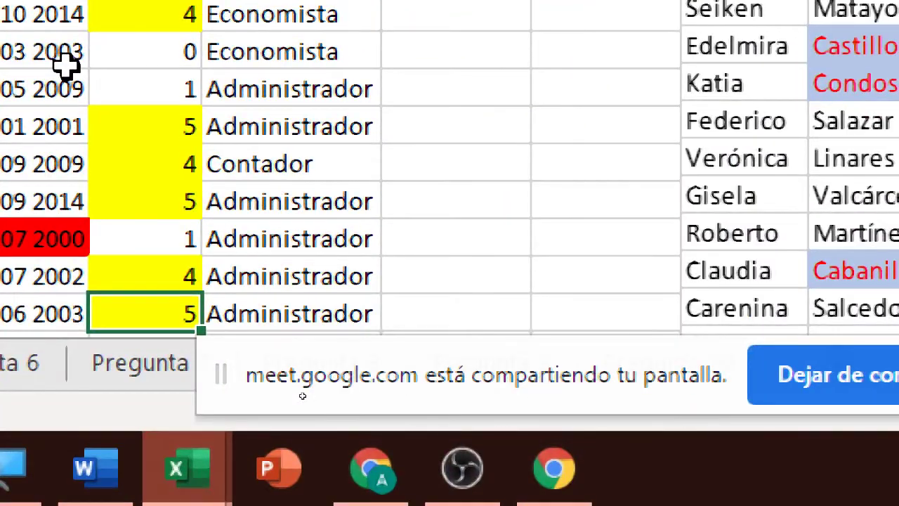
{"action": "key", "text": "Down"}
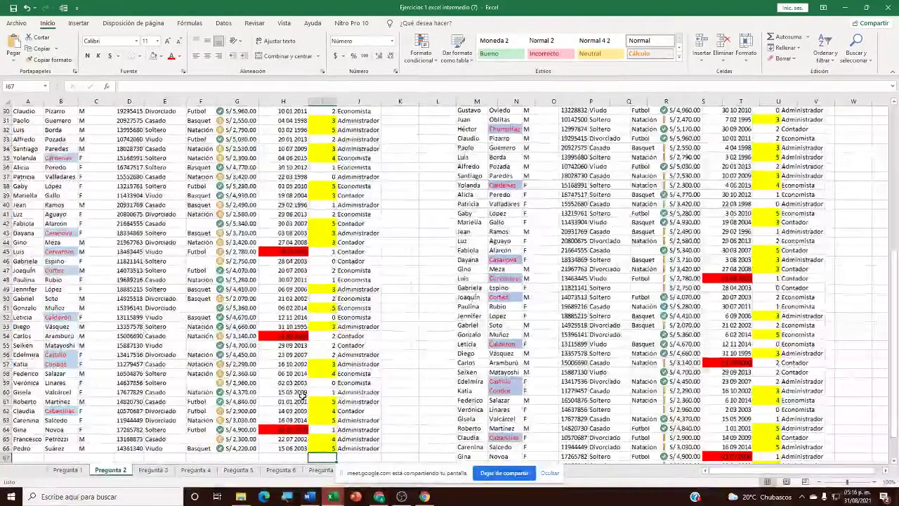
{"action": "scroll", "coordinate": [371, 63], "scroll_direction": "down", "scroll_amount": 1}
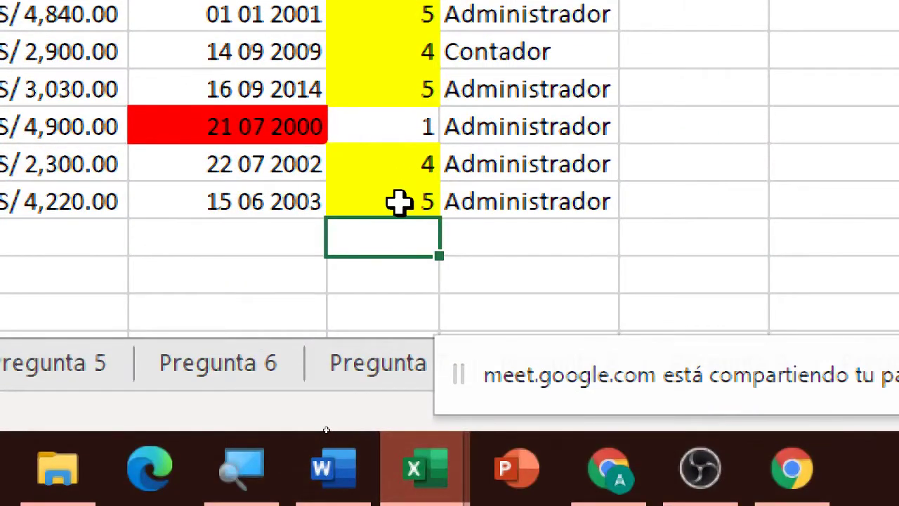
{"action": "left_click", "coordinate": [399, 202]}
{"action": "left_click", "coordinate": [391, 239]}
{"action": "left_click", "coordinate": [387, 197]}
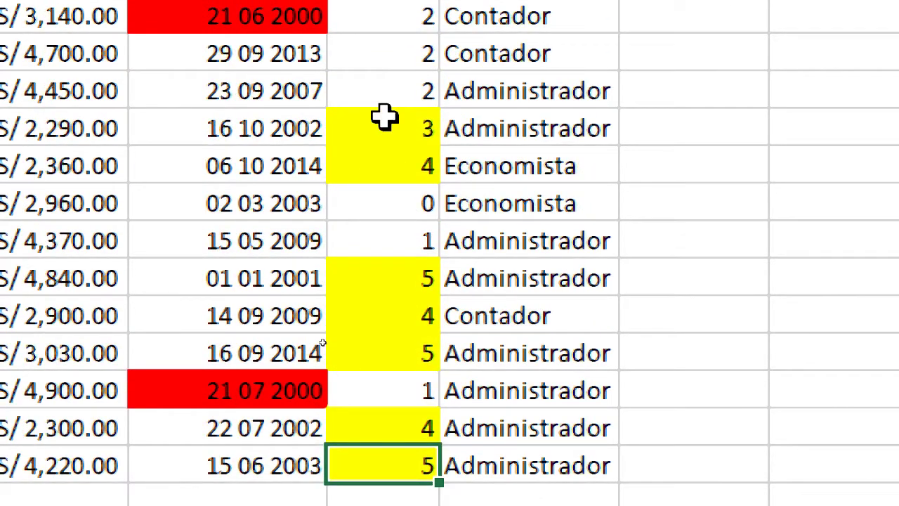
{"action": "left_click", "coordinate": [376, 126]}
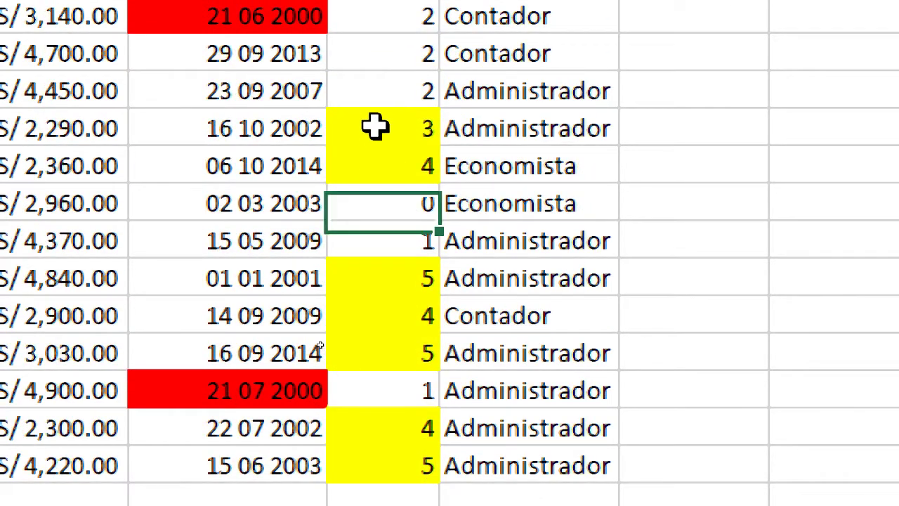
{"action": "left_click", "coordinate": [364, 165]}
{"action": "left_click", "coordinate": [377, 125]}
{"action": "left_click", "coordinate": [384, 172]}
{"action": "left_click", "coordinate": [375, 130]}
{"action": "left_click", "coordinate": [370, 169]}
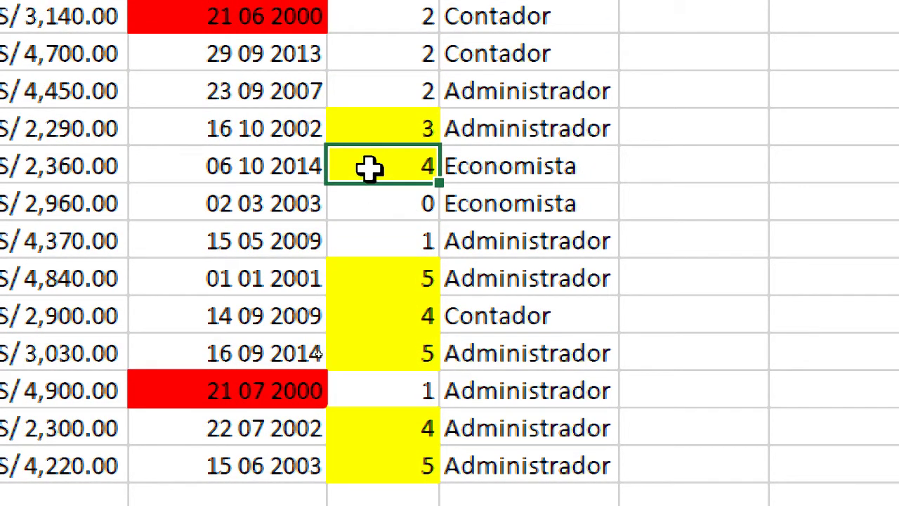
{"action": "left_click", "coordinate": [376, 98]}
{"action": "left_click", "coordinate": [405, 237]}
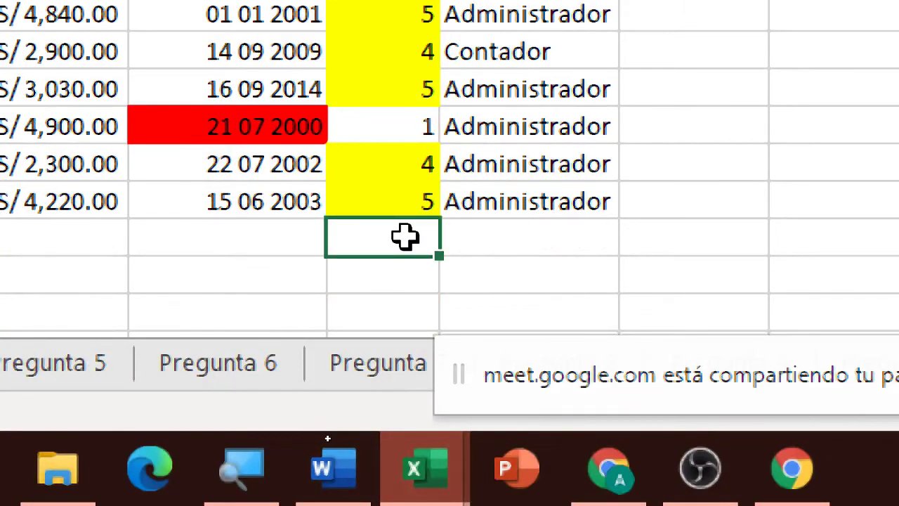
{"action": "type", "text": "=promed"}
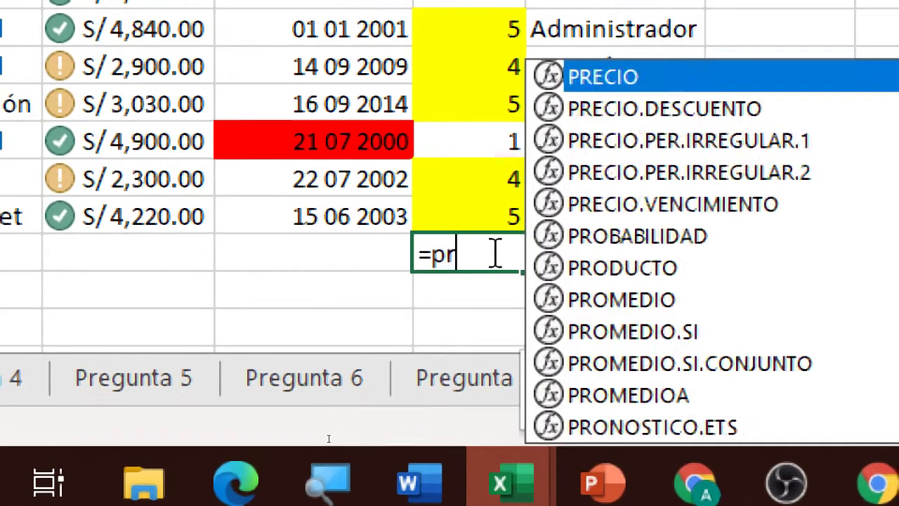
{"action": "type", "text": "io("}
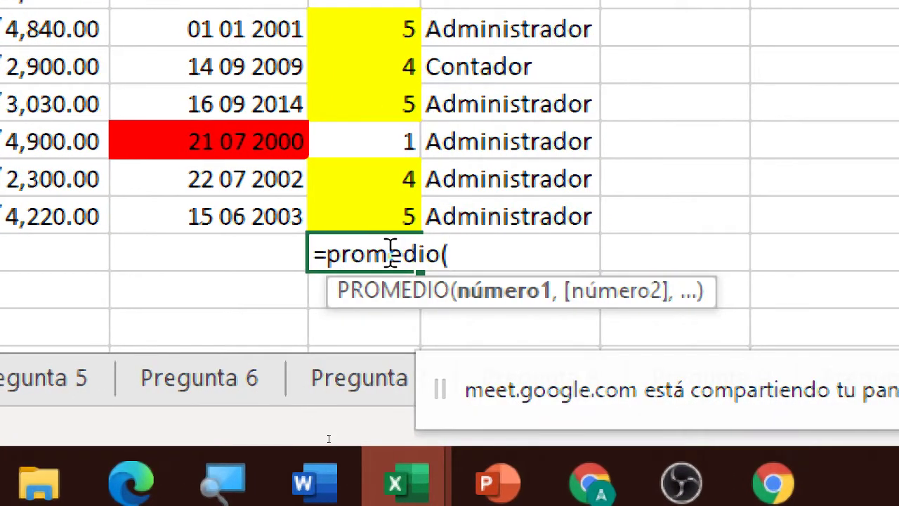
{"action": "key", "text": "Up"}
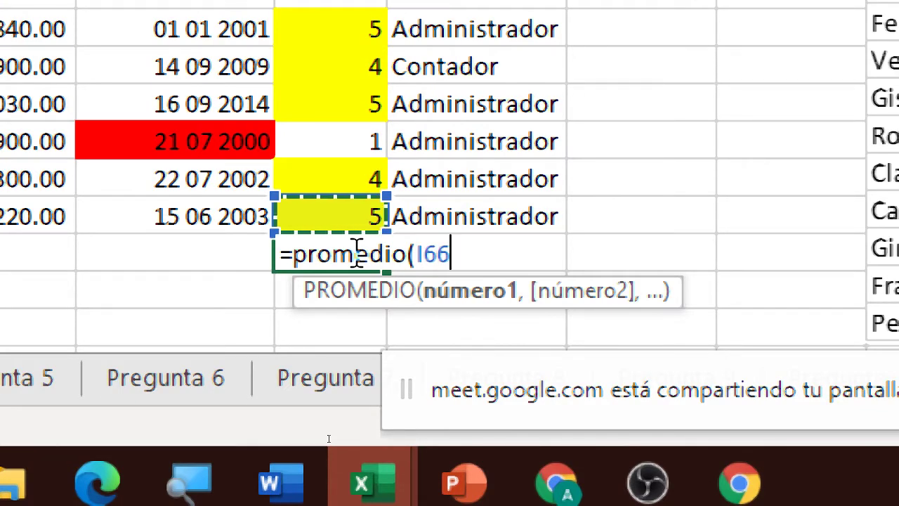
{"action": "key", "text": "BackSpace"}
{"action": "key", "text": "BackSpace"}
{"action": "key", "text": "BackSpace"}
{"action": "key", "text": "BackSpace"}
{"action": "key", "text": "BackSpace"}
{"action": "key", "text": "BackSpace"}
{"action": "key", "text": "BackSpace"}
{"action": "key", "text": "BackSpace"}
{"action": "key", "text": "BackSpace"}
{"action": "key", "text": "BackSpace"}
{"action": "key", "text": "BackSpace"}
{"action": "key", "text": "BackSpace"}
{"action": "key", "text": "BackSpace"}
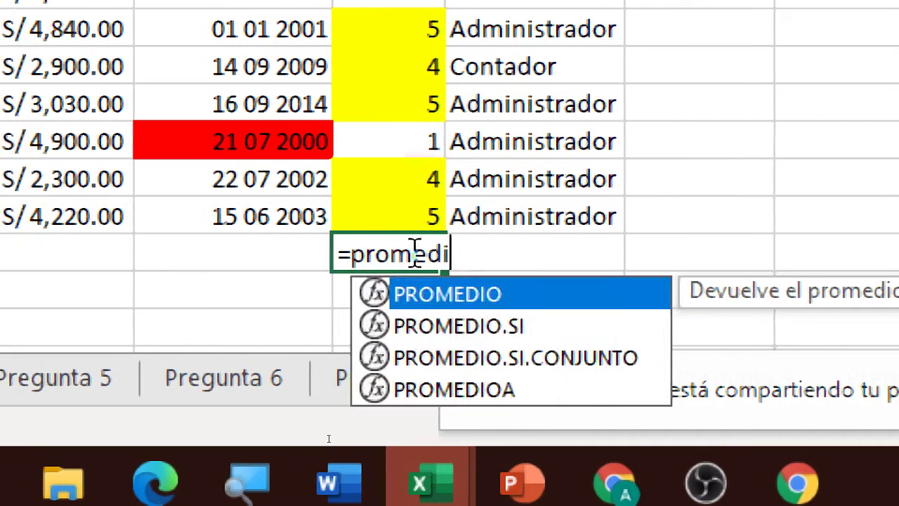
{"action": "key", "text": "Return"}
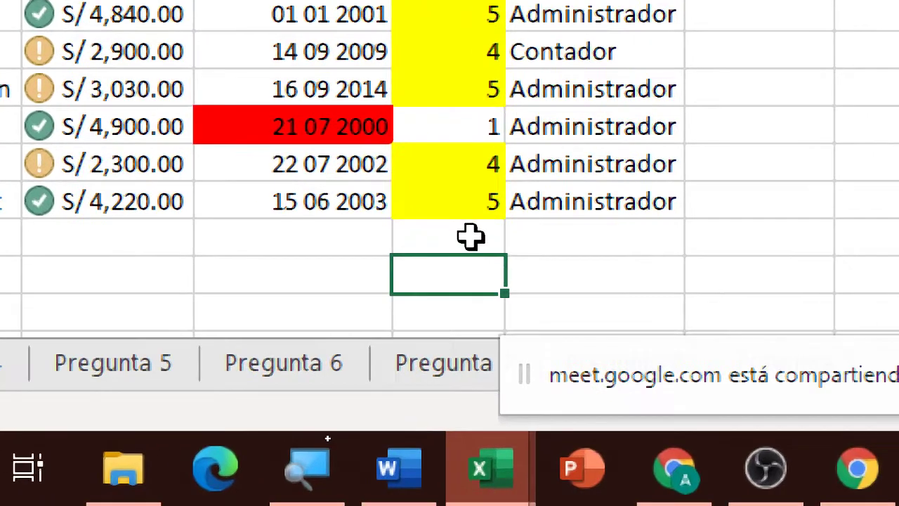
{"action": "left_click", "coordinate": [463, 205]}
{"action": "left_click", "coordinate": [325, 213]}
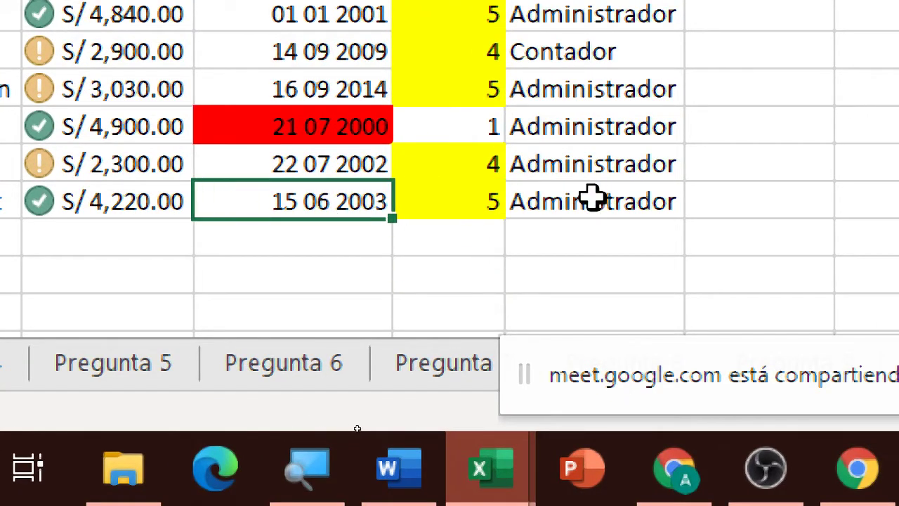
{"action": "left_click", "coordinate": [486, 200]}
{"action": "left_click", "coordinate": [476, 243]}
{"action": "left_click", "coordinate": [497, 116]}
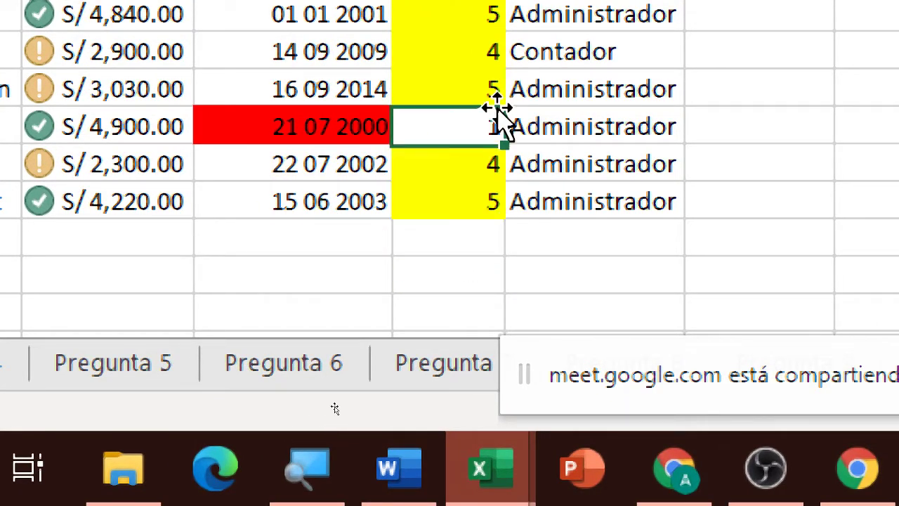
{"action": "left_click", "coordinate": [477, 198]}
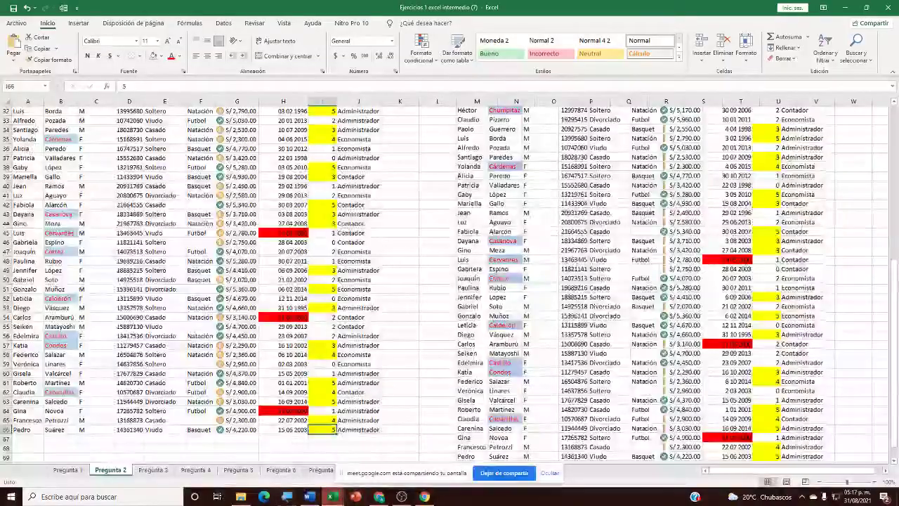
Open the Pregunta 3 sheet with the subtotals exercise and select a cell in the ESTADO CIVIL column
{"action": "left_click", "coordinate": [154, 469]}
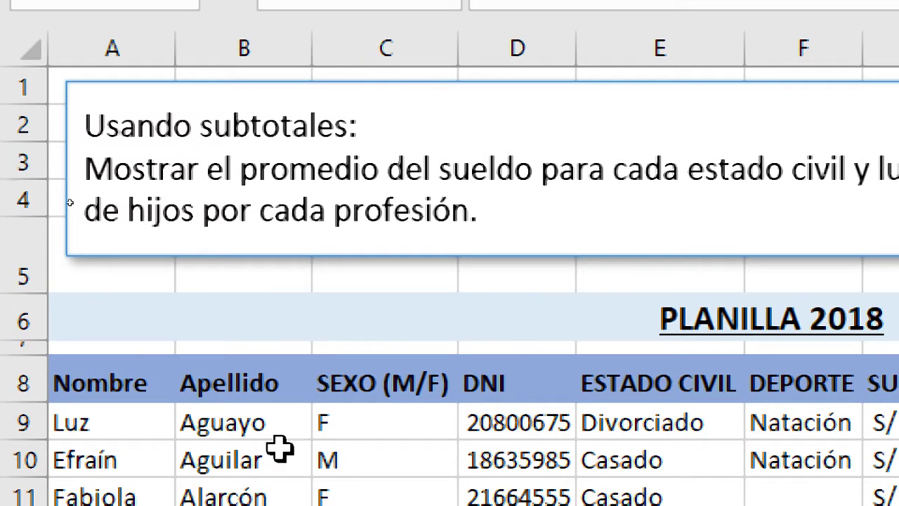
{"action": "left_click", "coordinate": [438, 409]}
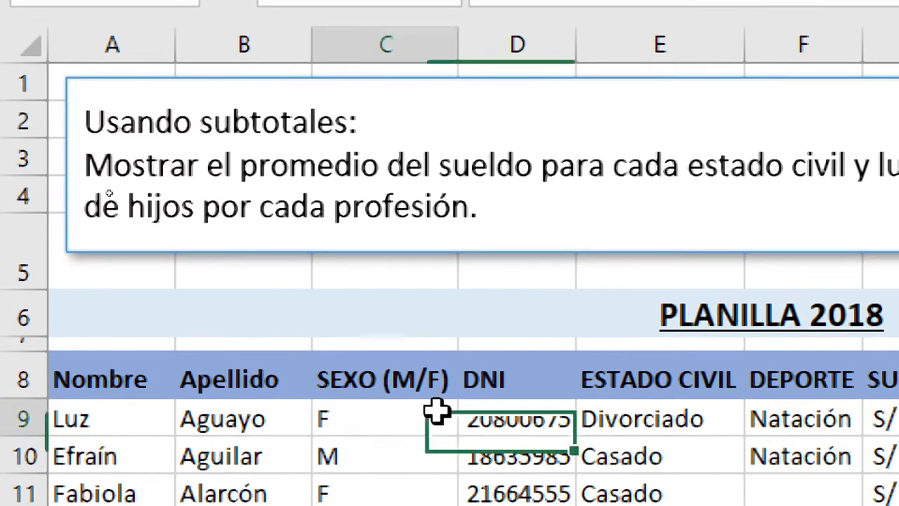
{"action": "left_click", "coordinate": [628, 472]}
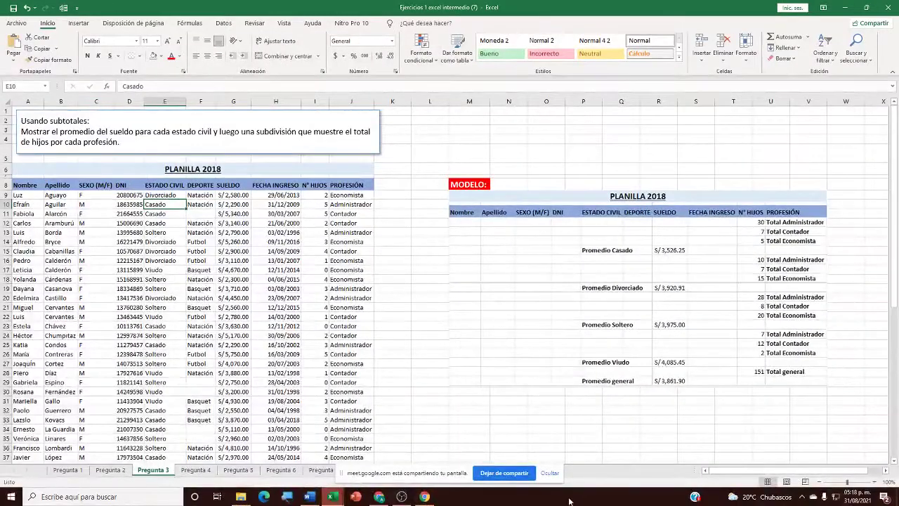
Hide the Meet screen-sharing notice and check the recording in OBS before returning to the workbook
{"action": "left_click", "coordinate": [549, 472]}
{"action": "left_click", "coordinate": [399, 497]}
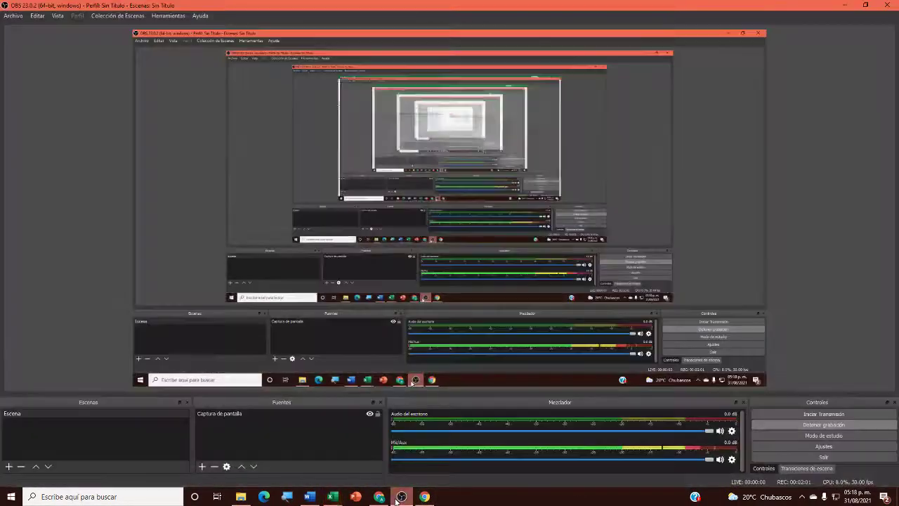
{"action": "left_click", "coordinate": [846, 5]}
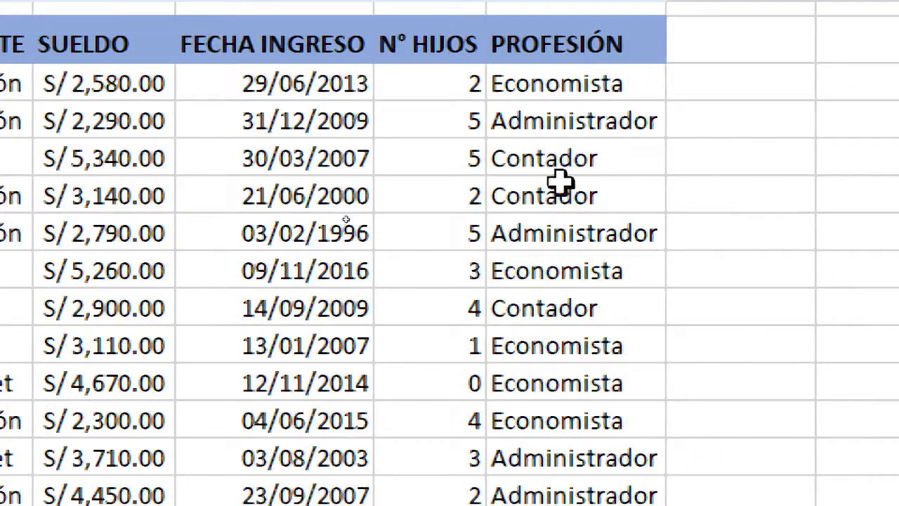
Examine the different marital statuses listed in the ESTADO CIVIL column of the payroll table
{"action": "left_click", "coordinate": [530, 168]}
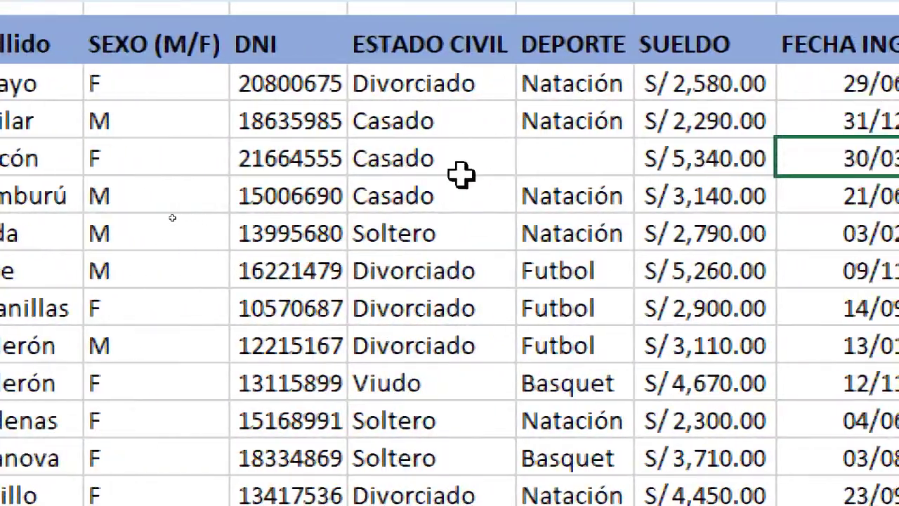
{"action": "left_click", "coordinate": [461, 174]}
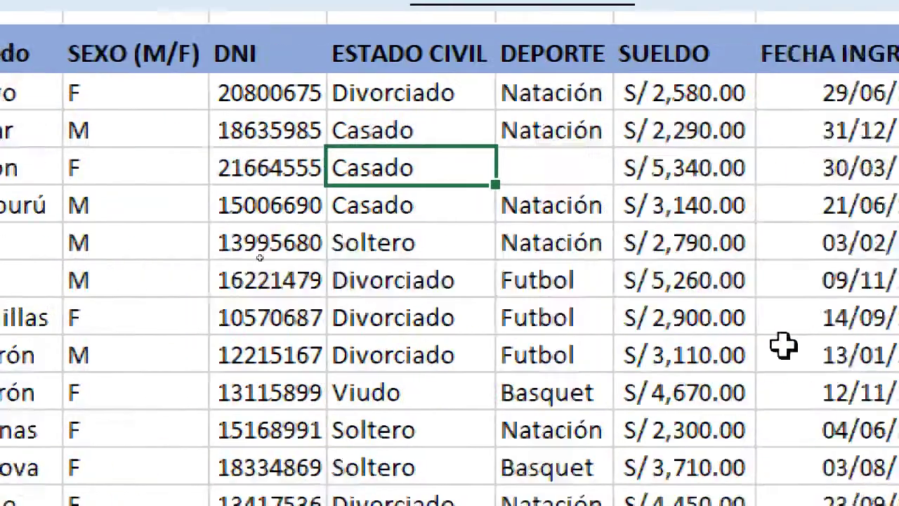
{"action": "left_click", "coordinate": [443, 123]}
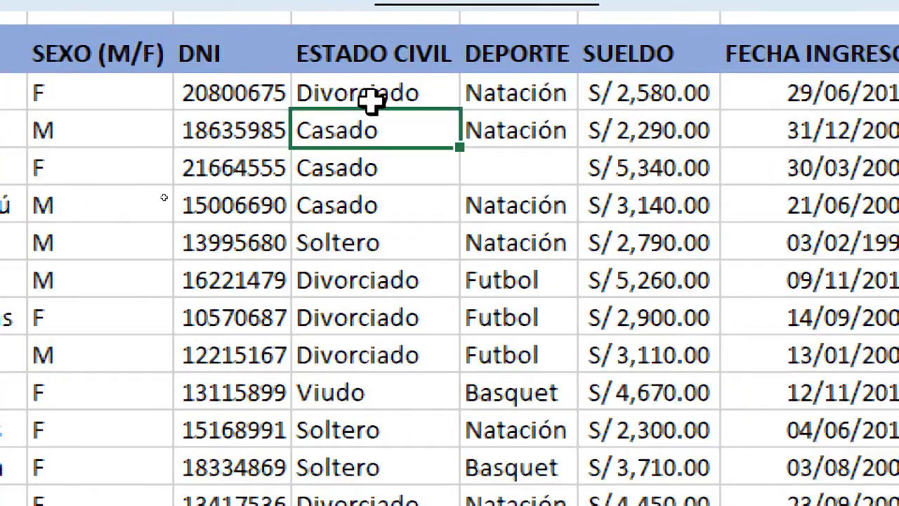
{"action": "left_click", "coordinate": [379, 92]}
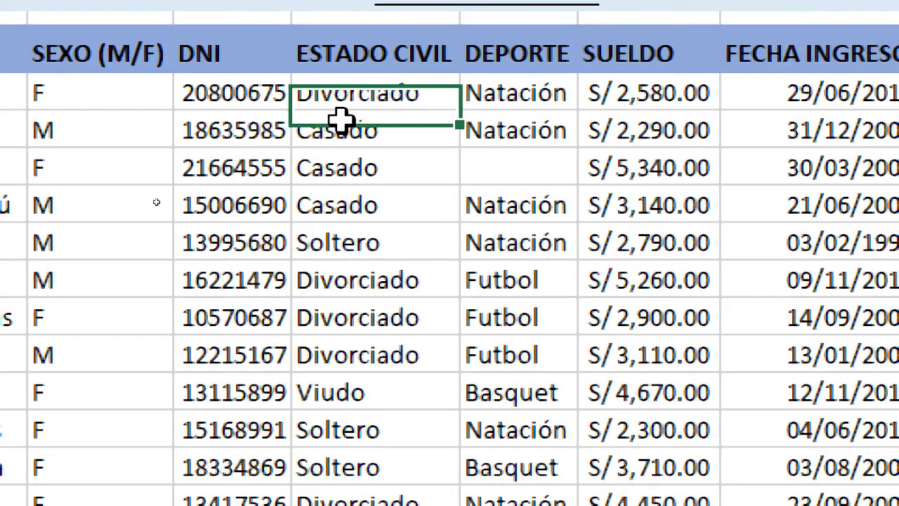
{"action": "left_click", "coordinate": [344, 242]}
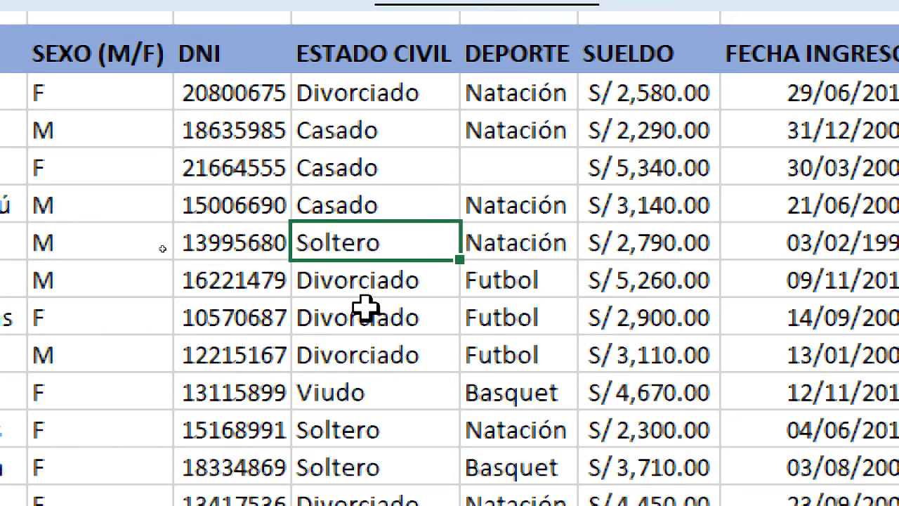
{"action": "left_click", "coordinate": [351, 280]}
{"action": "left_click", "coordinate": [362, 392]}
{"action": "left_click", "coordinate": [412, 365]}
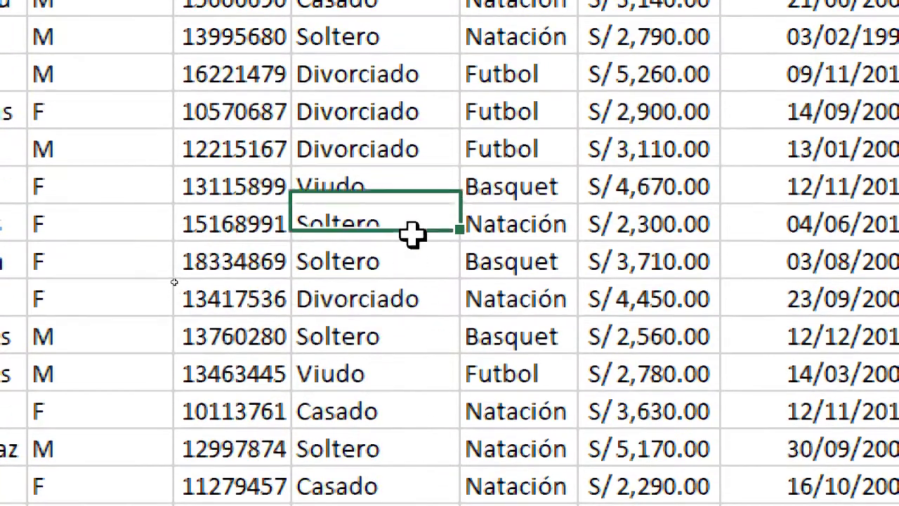
Compare the repeated Divorciado, Casado and Viudo entries among the first rows of the ESTADO CIVIL column
{"action": "left_click", "coordinate": [400, 439]}
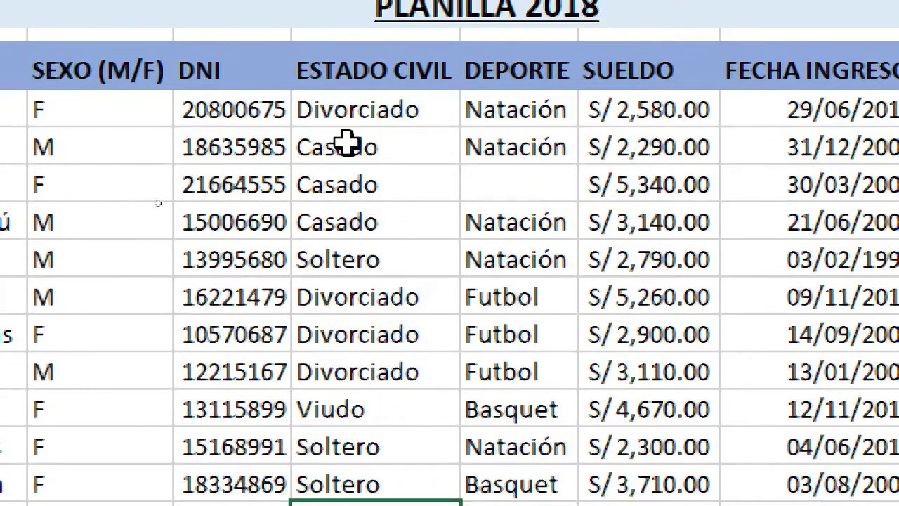
{"action": "left_click", "coordinate": [382, 372]}
{"action": "left_click", "coordinate": [377, 297]}
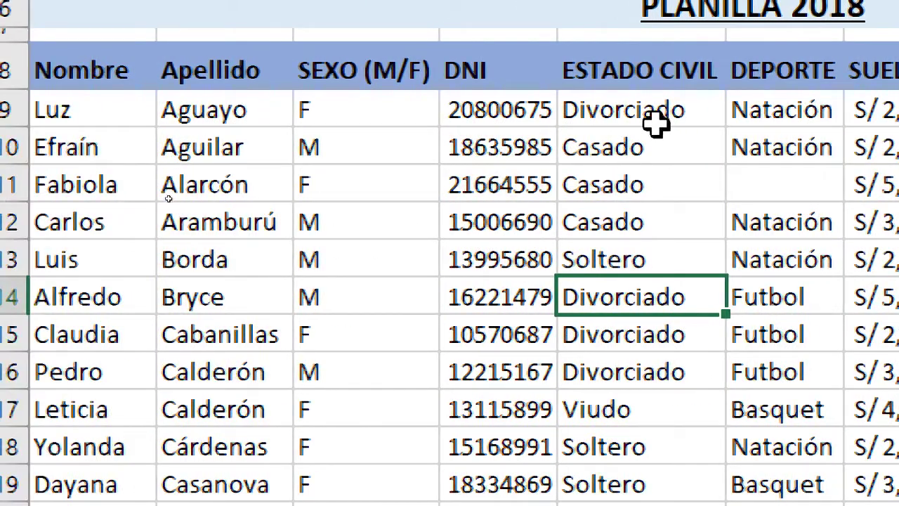
{"action": "left_click", "coordinate": [486, 121]}
{"action": "left_click_drag", "start_coordinate": [644, 195], "coordinate": [642, 301]}
{"action": "left_click", "coordinate": [642, 409]}
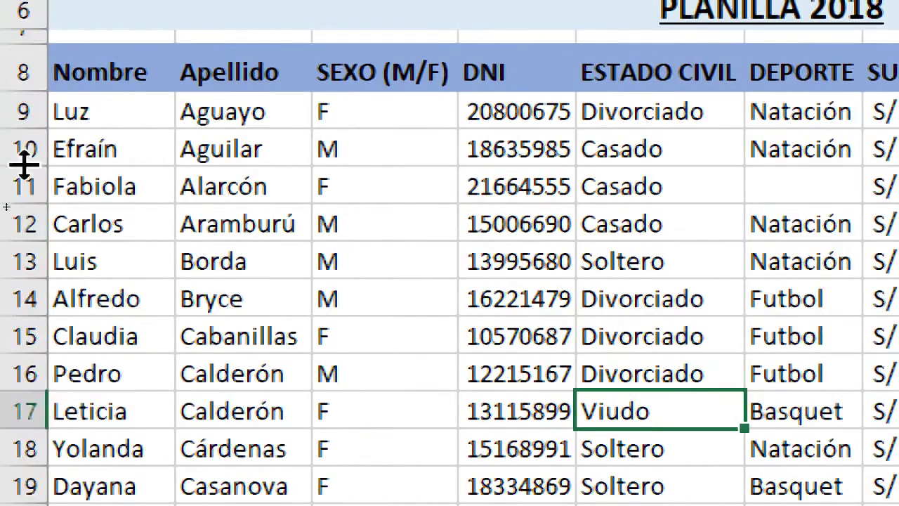
Examine the payroll table's column headings from Nombre across to PROFESIÓN
{"action": "left_click", "coordinate": [133, 75]}
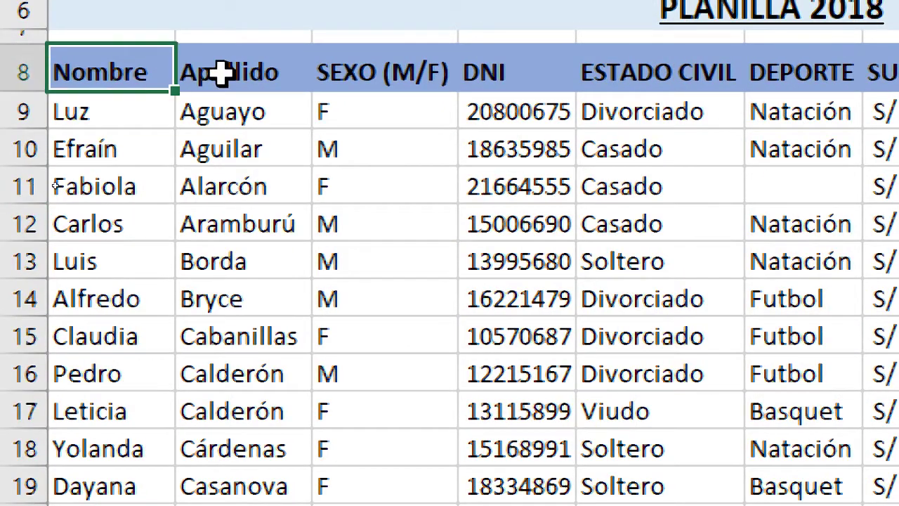
{"action": "left_click", "coordinate": [189, 74]}
{"action": "left_click", "coordinate": [125, 66]}
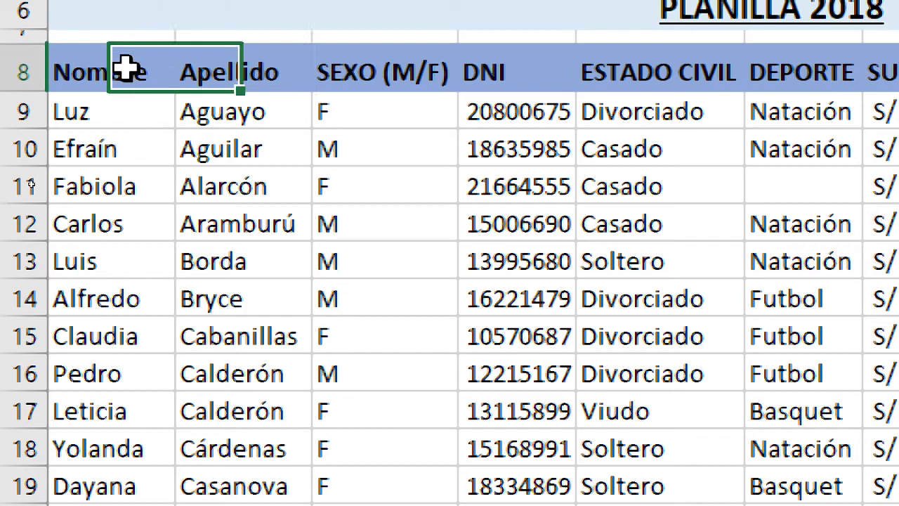
{"action": "left_click", "coordinate": [267, 65]}
{"action": "left_click", "coordinate": [387, 67]}
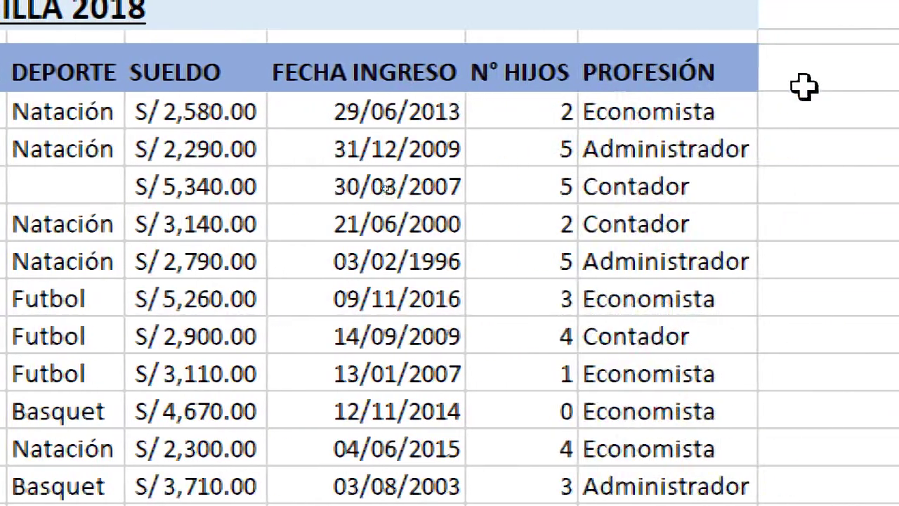
{"action": "left_click", "coordinate": [400, 70]}
{"action": "left_click", "coordinate": [45, 86]}
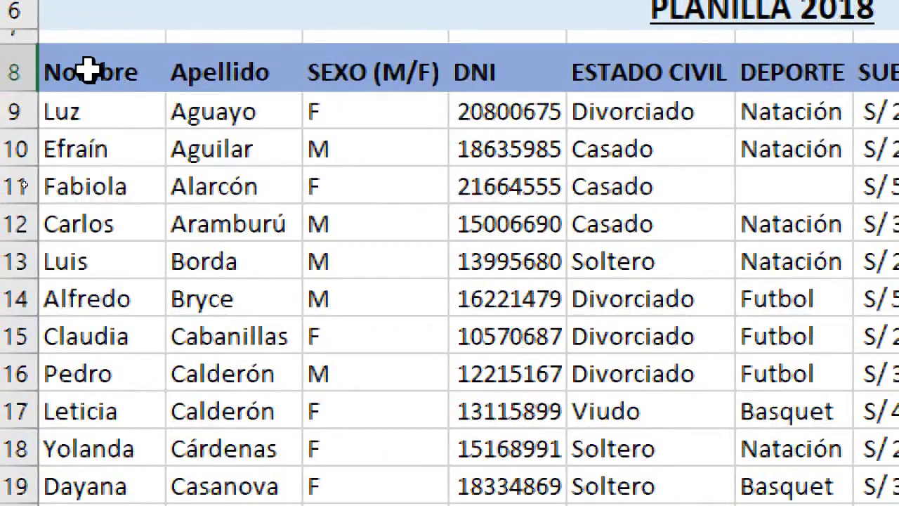
{"action": "left_click", "coordinate": [133, 51]}
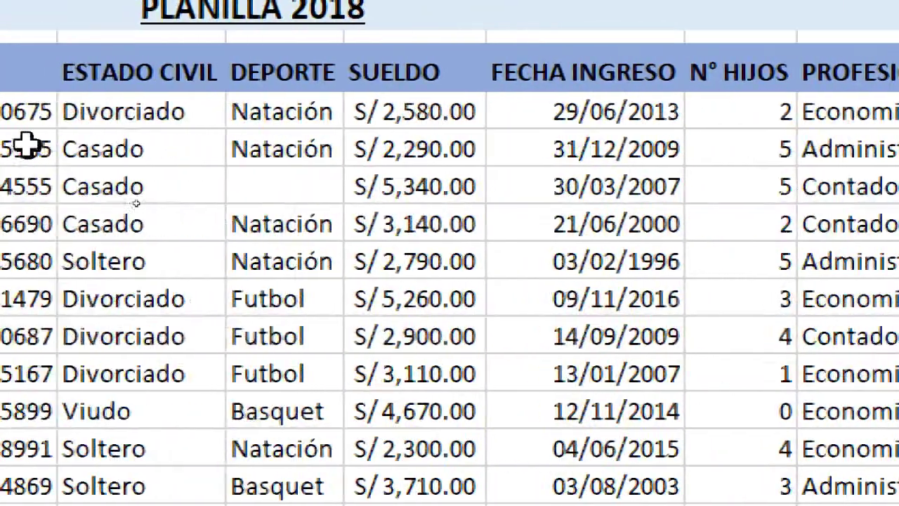
Examine the salaries in the SUELDO column in relation to the marital status on each row
{"action": "left_click", "coordinate": [422, 71]}
{"action": "left_click", "coordinate": [435, 149]}
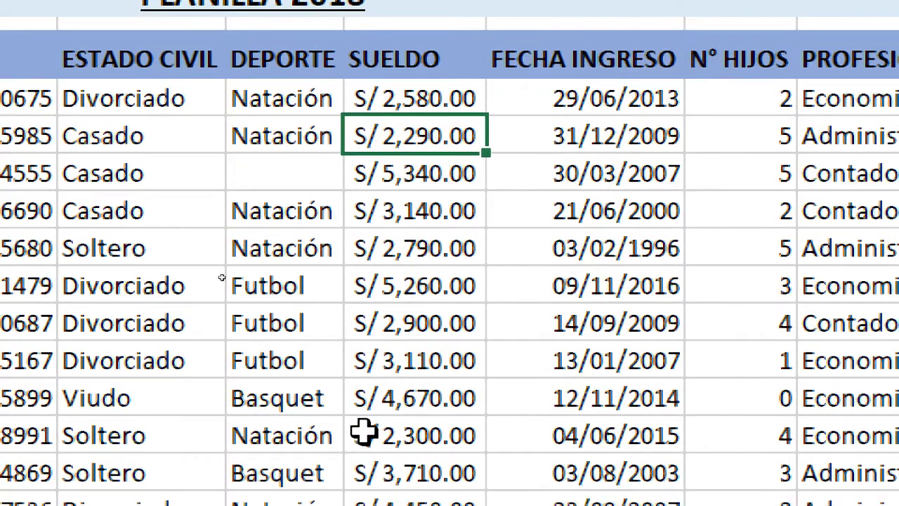
{"action": "left_click", "coordinate": [437, 298]}
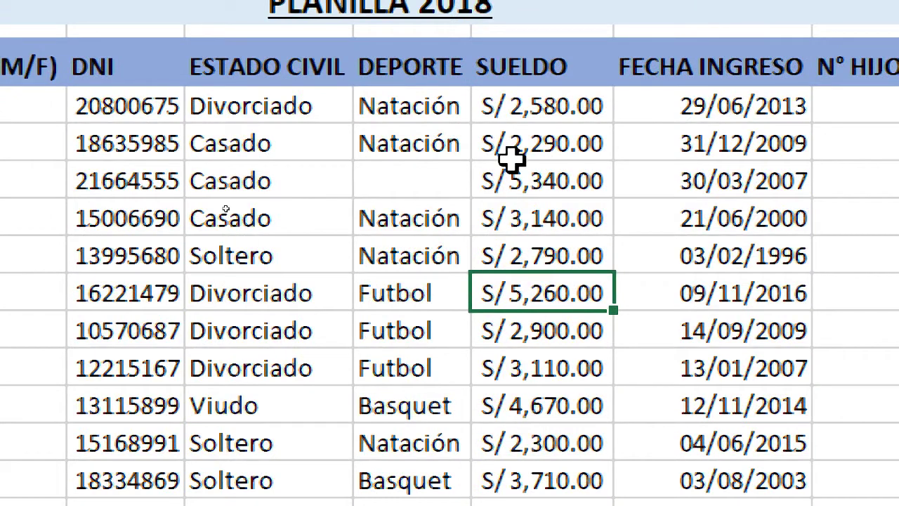
{"action": "left_click", "coordinate": [511, 156]}
{"action": "left_click", "coordinate": [426, 179]}
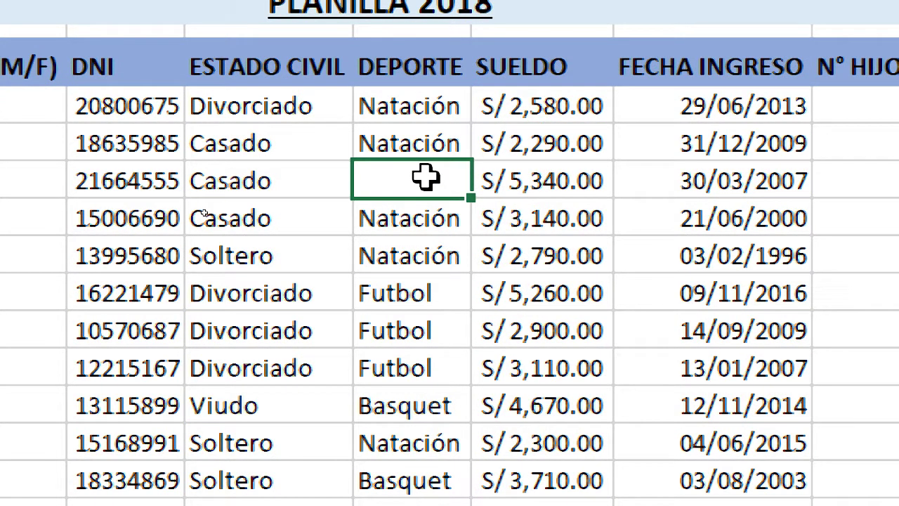
{"action": "left_click", "coordinate": [244, 140]}
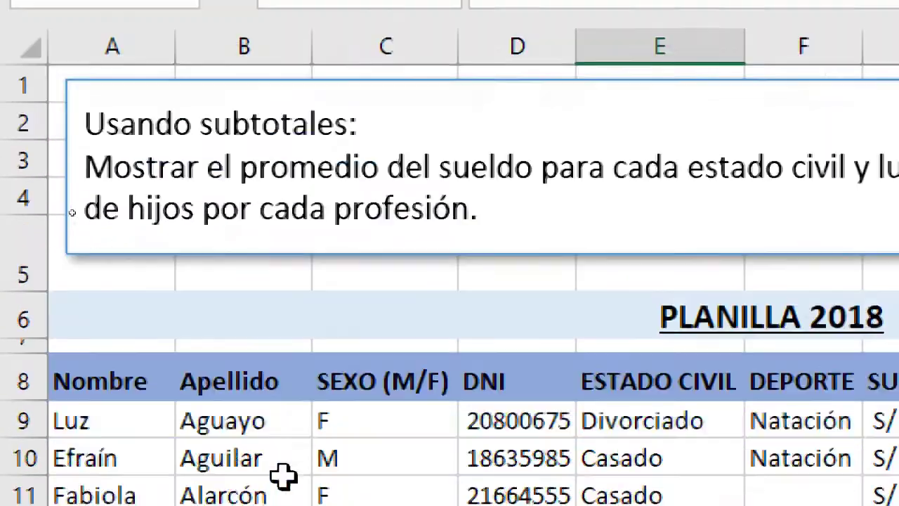
{"action": "left_click", "coordinate": [353, 494]}
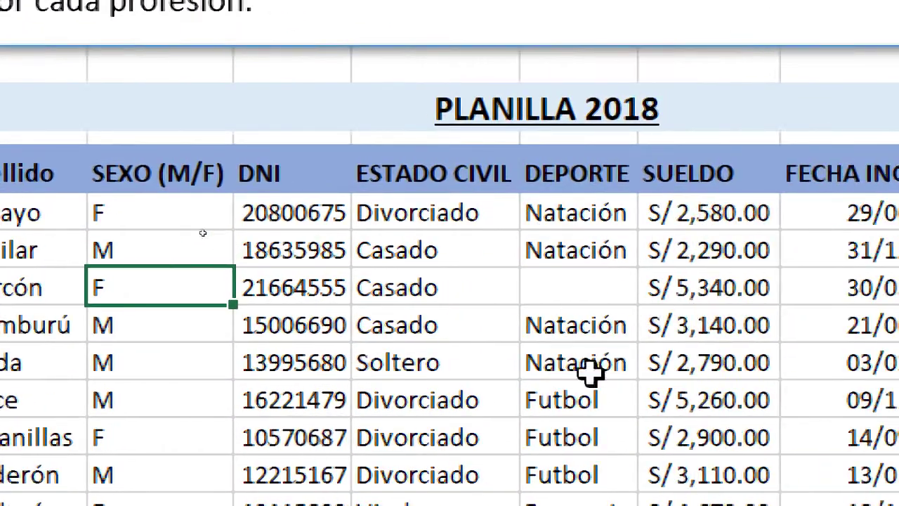
{"action": "left_click", "coordinate": [554, 213]}
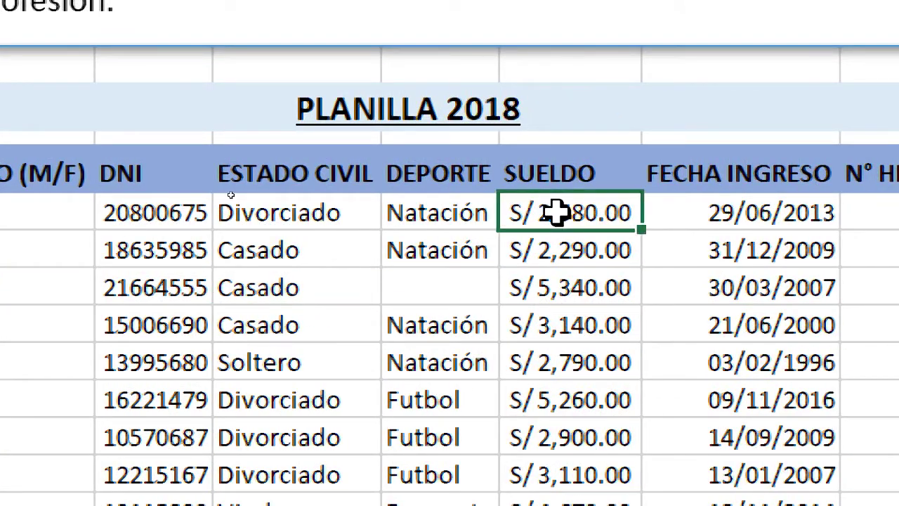
{"action": "left_click", "coordinate": [800, 281]}
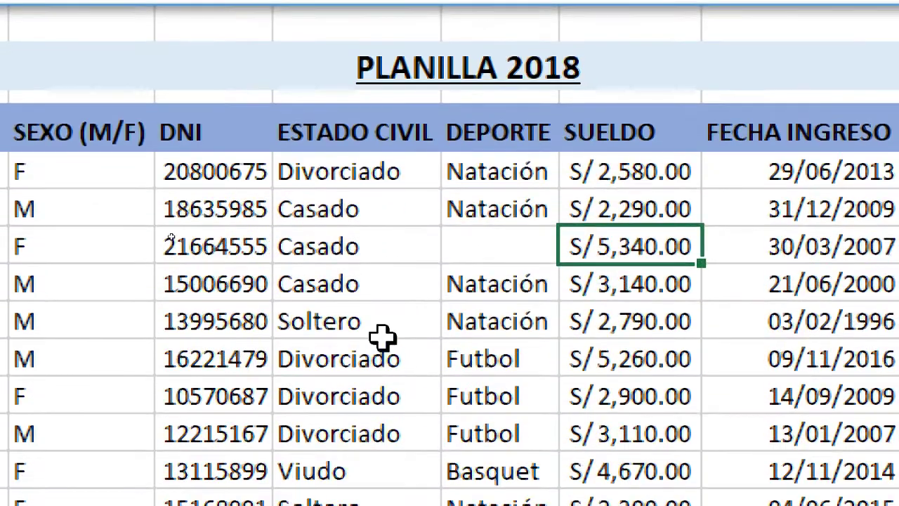
Compare the ESTADO CIVIL, SUELDO and PROFESIÓN columns with the grouping requested in the exercise statement
{"action": "left_click", "coordinate": [351, 321]}
{"action": "left_click", "coordinate": [381, 130]}
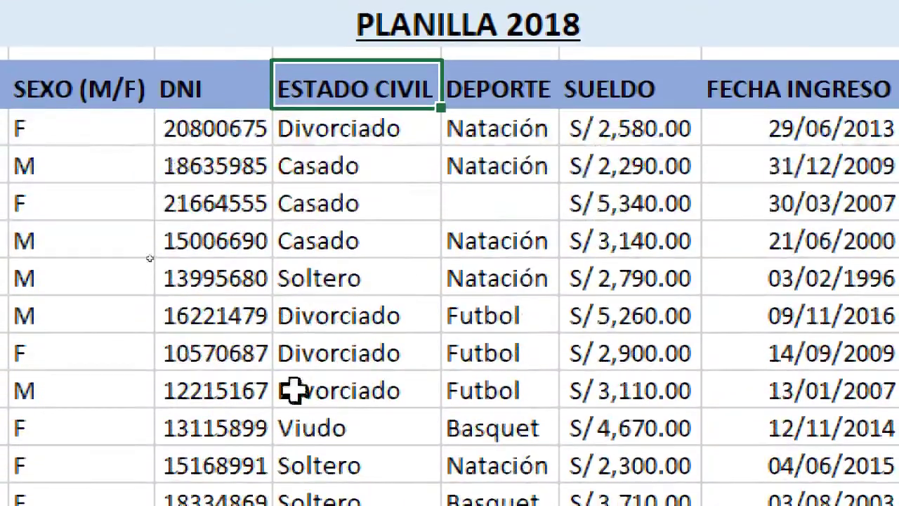
{"action": "left_click", "coordinate": [342, 264]}
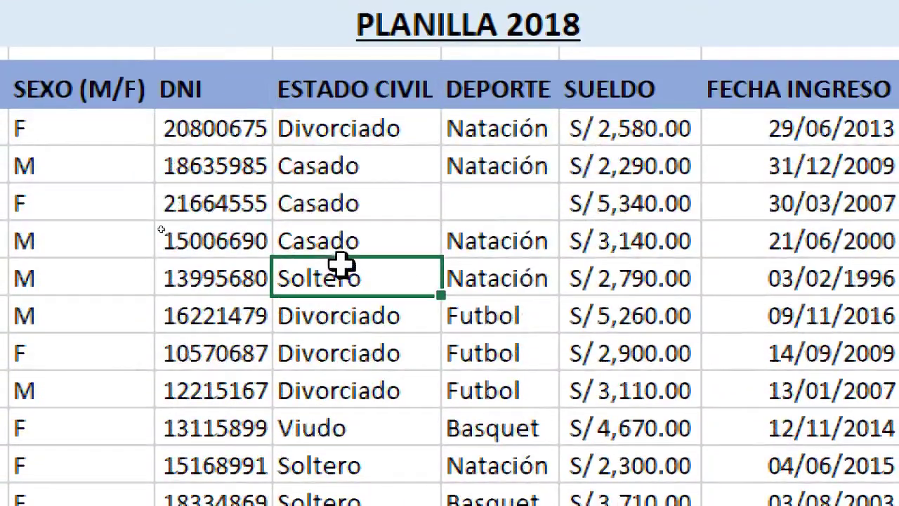
{"action": "left_click", "coordinate": [360, 115]}
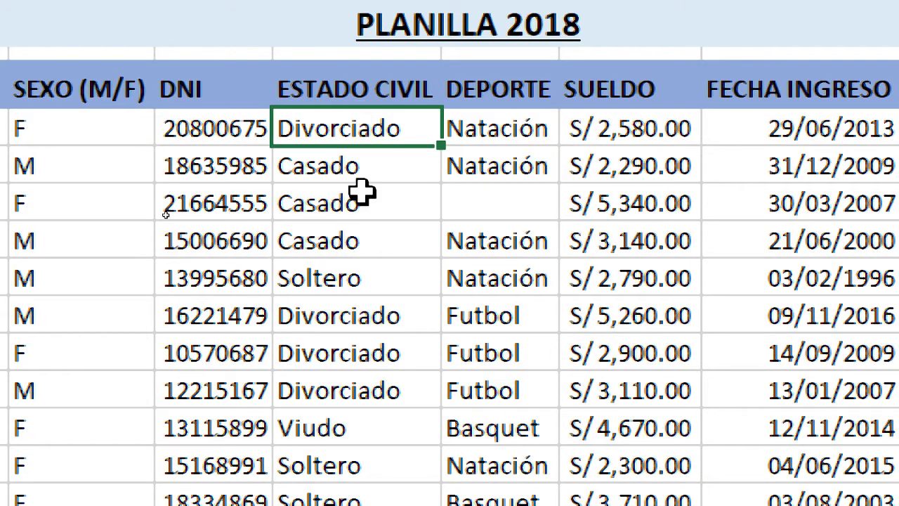
{"action": "left_click_drag", "start_coordinate": [361, 192], "coordinate": [362, 296]}
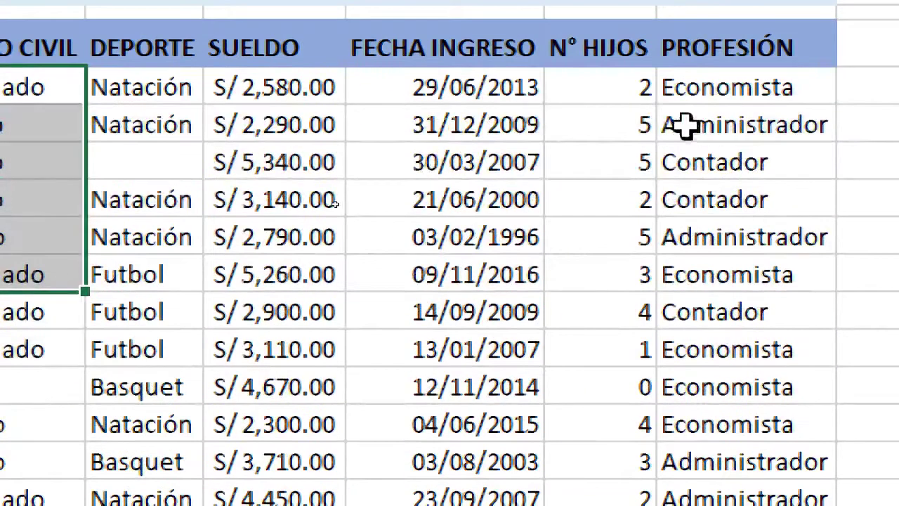
{"action": "left_click_drag", "start_coordinate": [309, 88], "coordinate": [325, 202]}
{"action": "left_click", "coordinate": [637, 121]}
{"action": "left_click", "coordinate": [625, 86]}
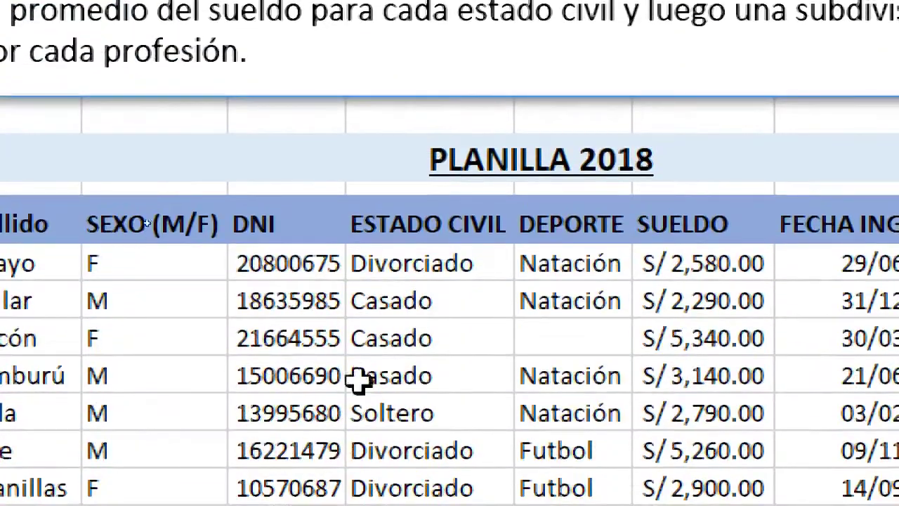
{"action": "left_click", "coordinate": [414, 259]}
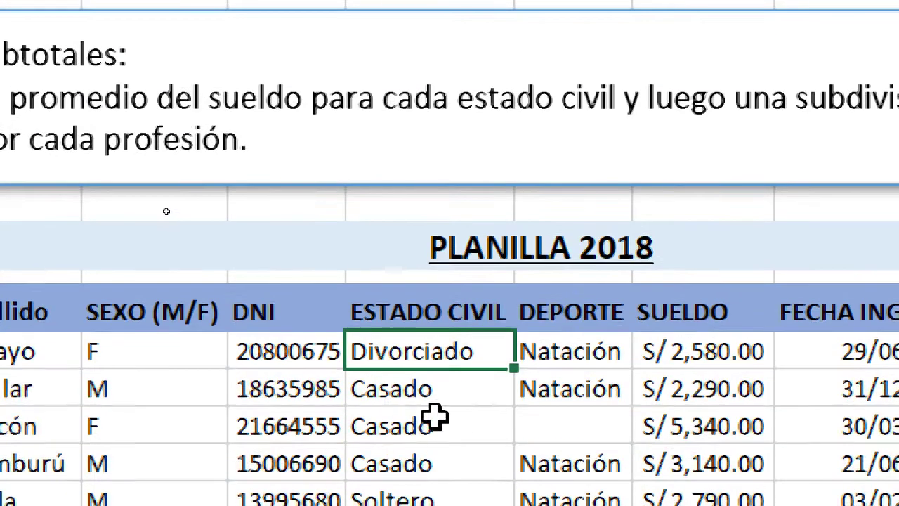
{"action": "left_click", "coordinate": [431, 418]}
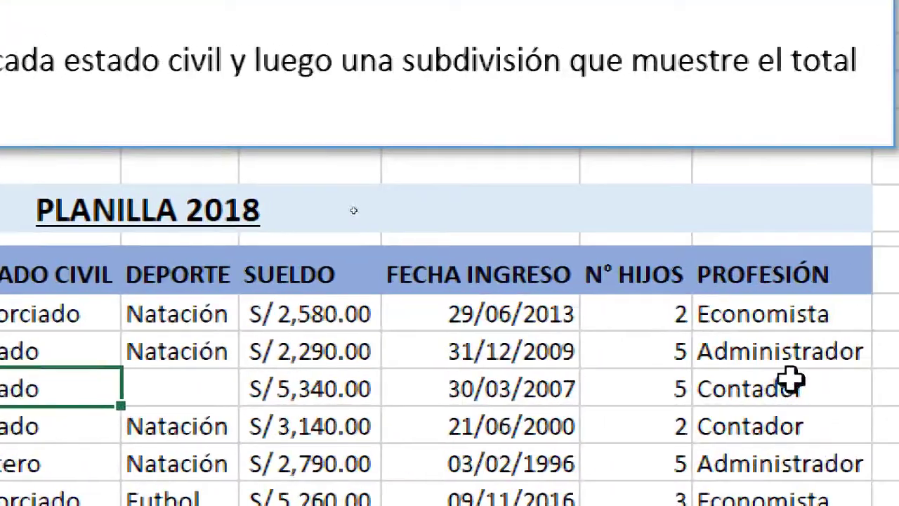
{"action": "left_click", "coordinate": [815, 314]}
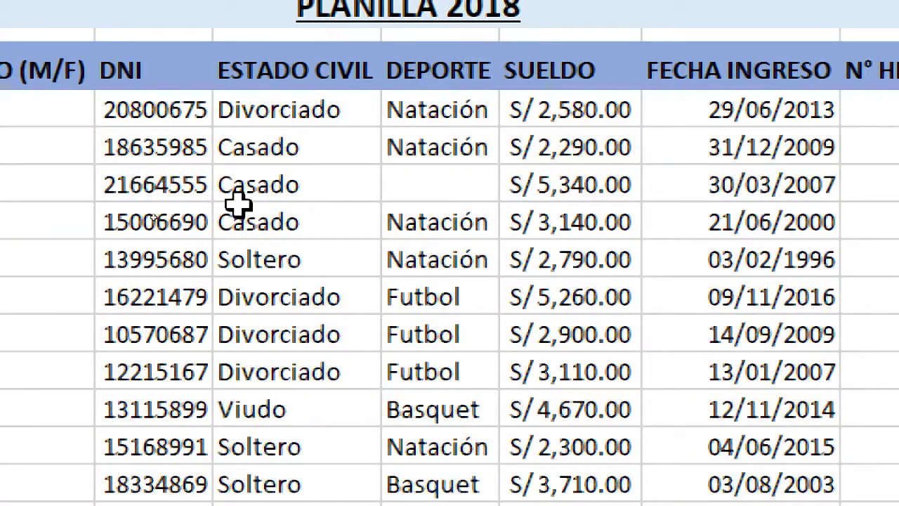
{"action": "left_click", "coordinate": [281, 185]}
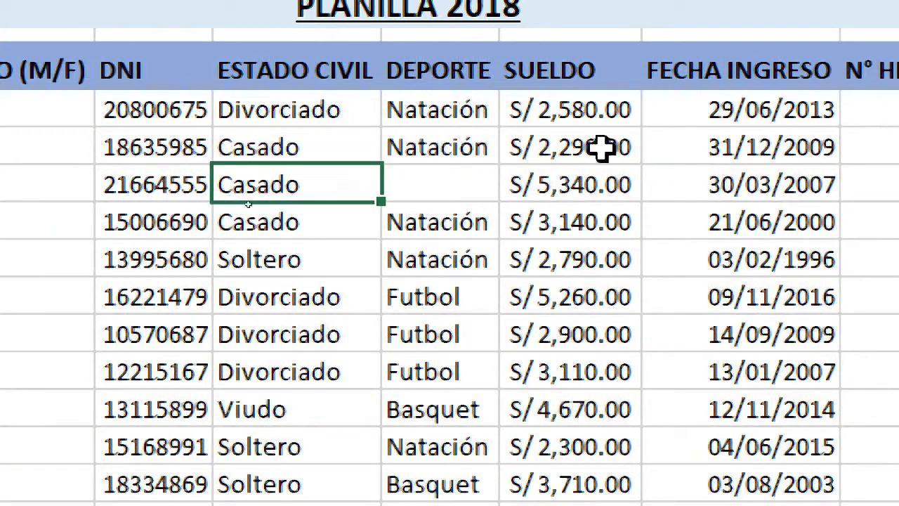
{"action": "left_click", "coordinate": [798, 145]}
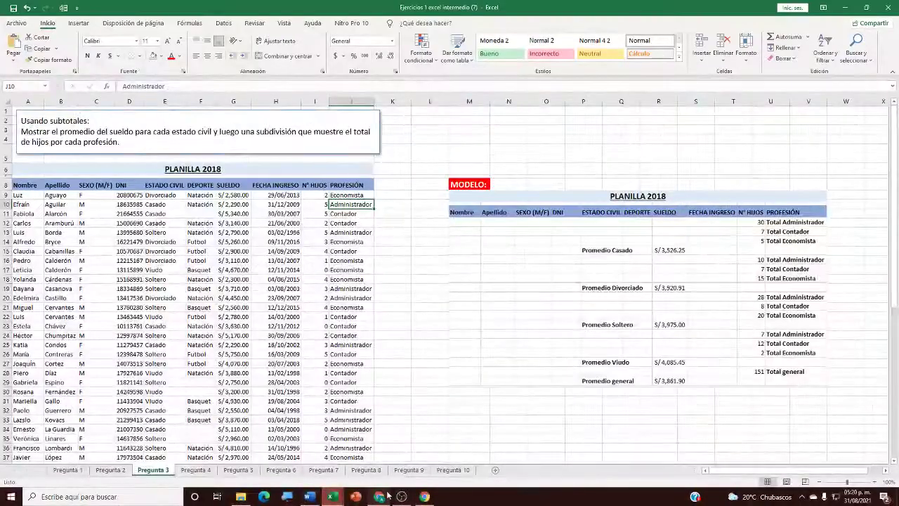
Admit the waiting participant to the Google Meet call and unmute the microphone before returning to the Excel exercise workbook
{"action": "left_click", "coordinate": [380, 497]}
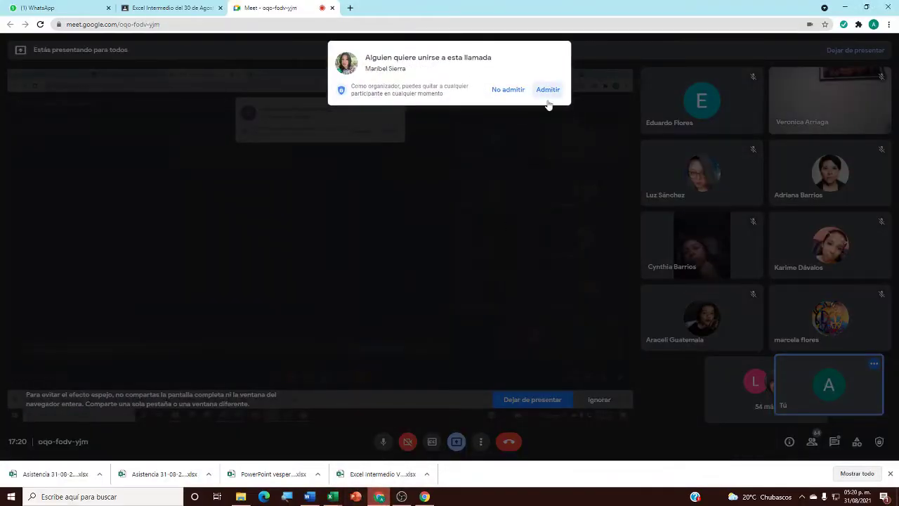
{"action": "left_click", "coordinate": [548, 98]}
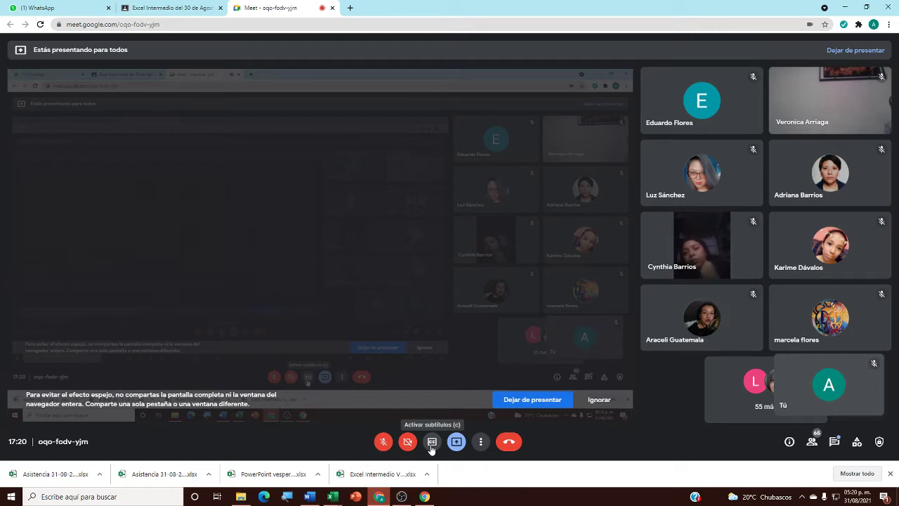
{"action": "left_click", "coordinate": [383, 443]}
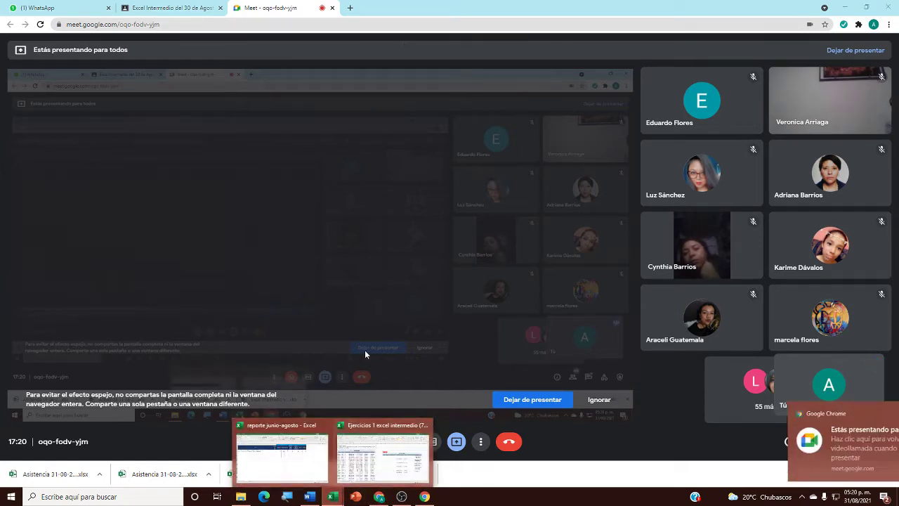
{"action": "left_click", "coordinate": [382, 464]}
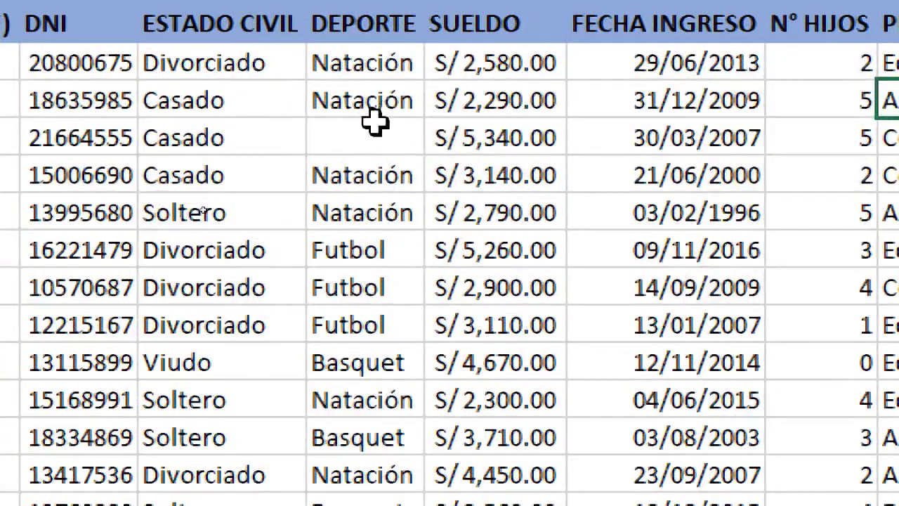
Review the ESTADO CIVIL and PROFESIÓN entries again alongside the subtotals statement, finishing on cell F10 in the DEPORTE column
{"action": "left_click", "coordinate": [130, 103]}
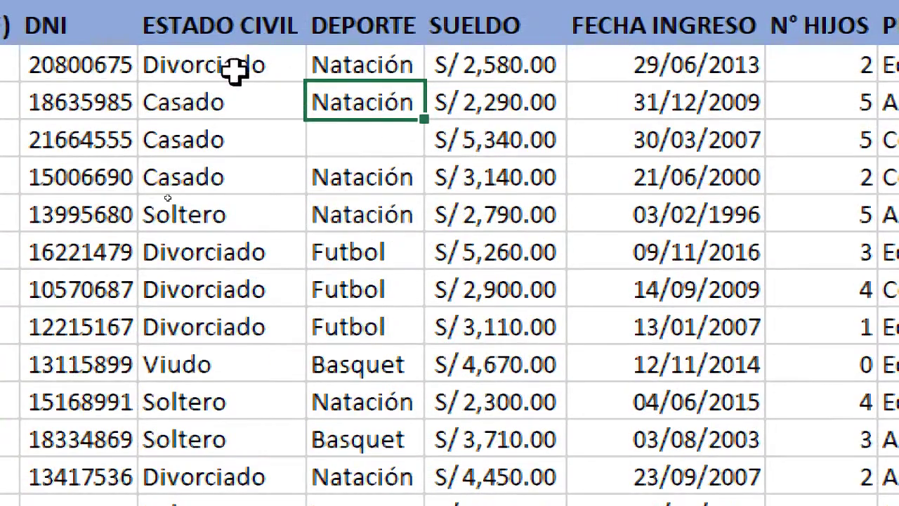
{"action": "left_click_drag", "start_coordinate": [235, 70], "coordinate": [234, 341]}
{"action": "left_click", "coordinate": [232, 210]}
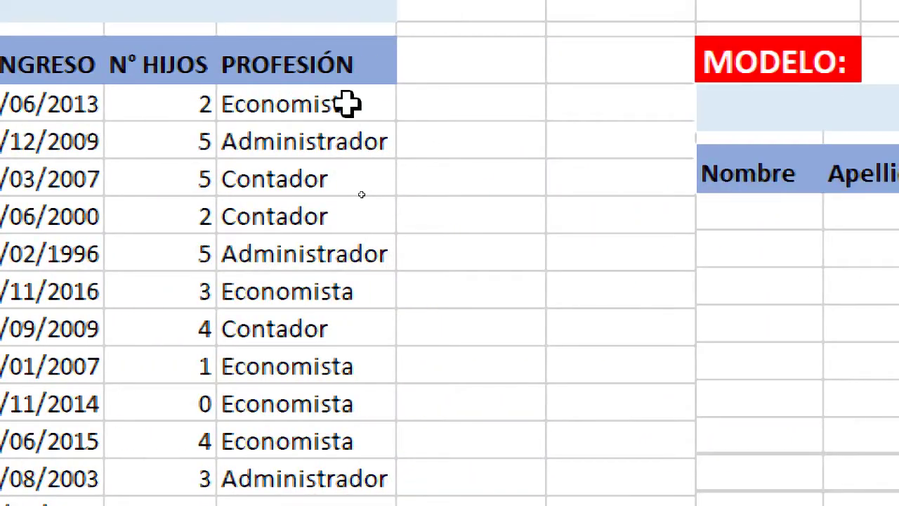
{"action": "left_click", "coordinate": [345, 104]}
{"action": "left_click", "coordinate": [320, 213]}
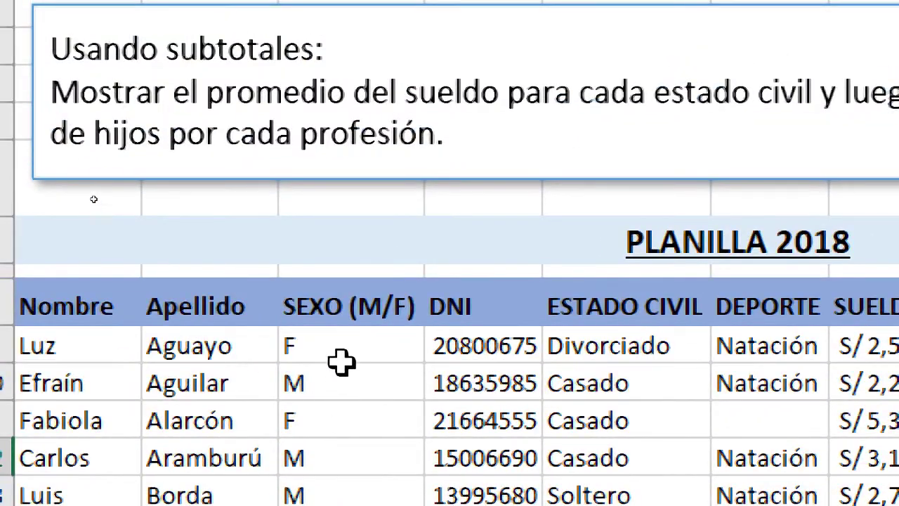
{"action": "left_click", "coordinate": [342, 362]}
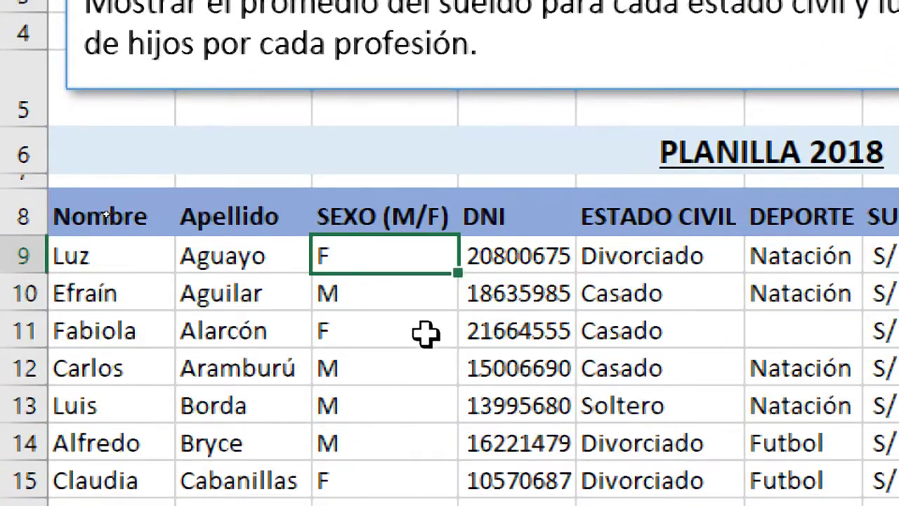
{"action": "left_click", "coordinate": [427, 403]}
{"action": "left_click", "coordinate": [555, 390]}
{"action": "left_click", "coordinate": [635, 321]}
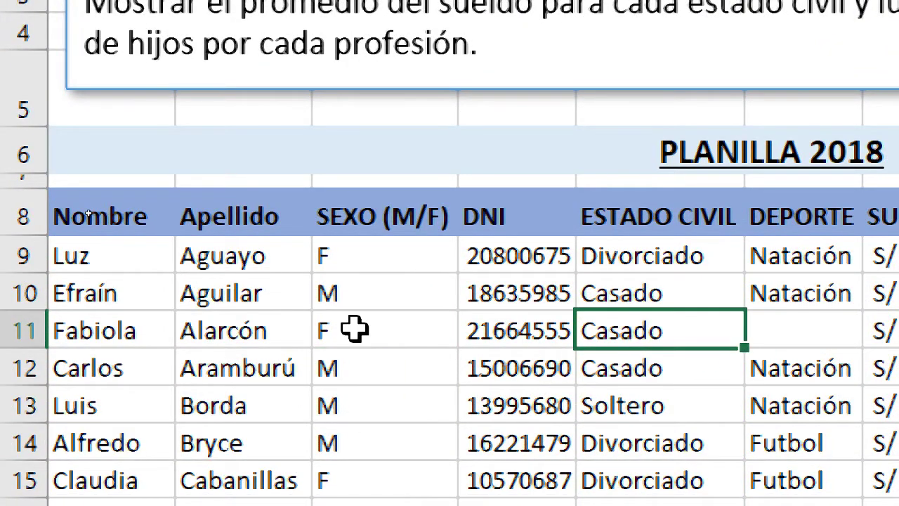
{"action": "left_click", "coordinate": [354, 329]}
{"action": "left_click", "coordinate": [780, 292]}
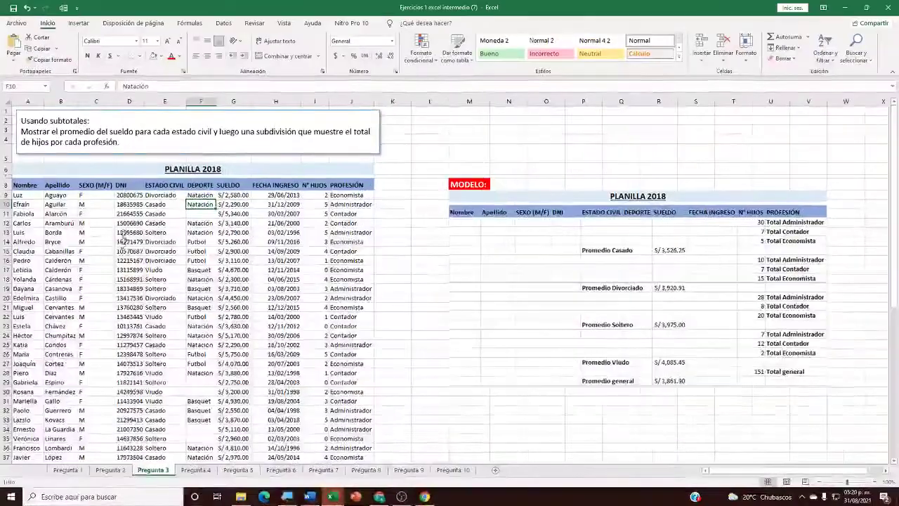
Select the entire PLANILLA 2018 payroll table, including its header row
{"action": "left_click", "coordinate": [525, 220]}
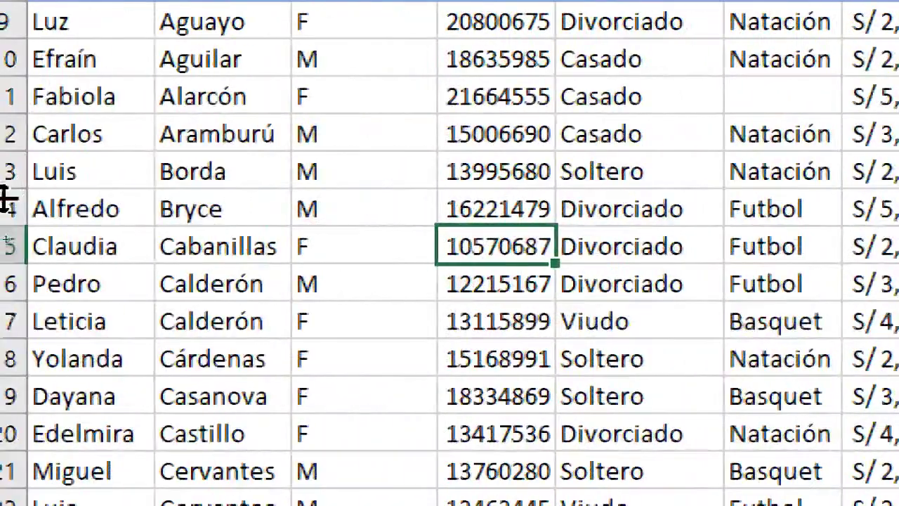
{"action": "left_click", "coordinate": [76, 240]}
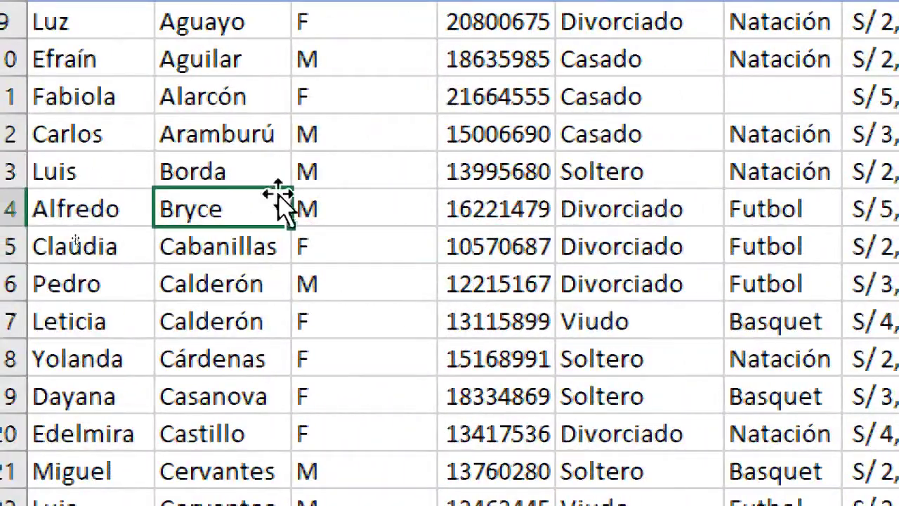
{"action": "left_click", "coordinate": [618, 169]}
{"action": "left_click", "coordinate": [854, 208]}
{"action": "left_click", "coordinate": [511, 277]}
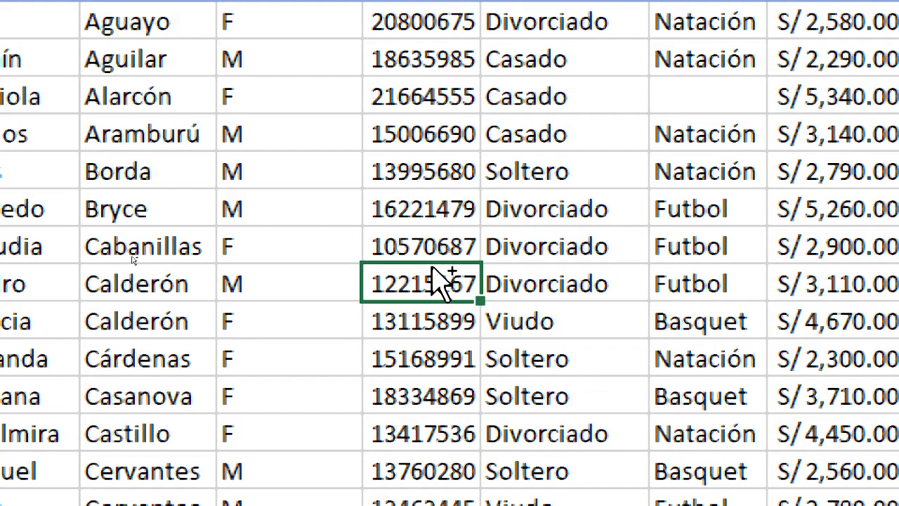
{"action": "key", "text": "ctrl+a"}
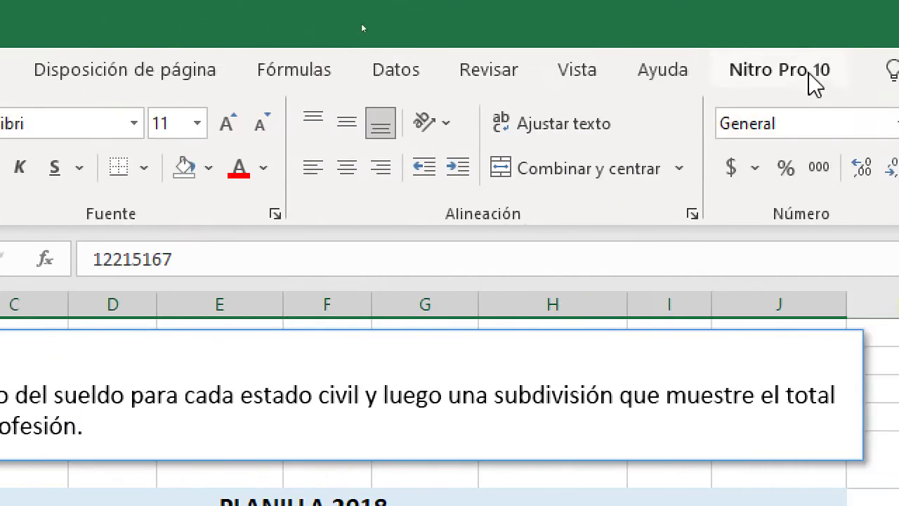
{"action": "left_click", "coordinate": [400, 75]}
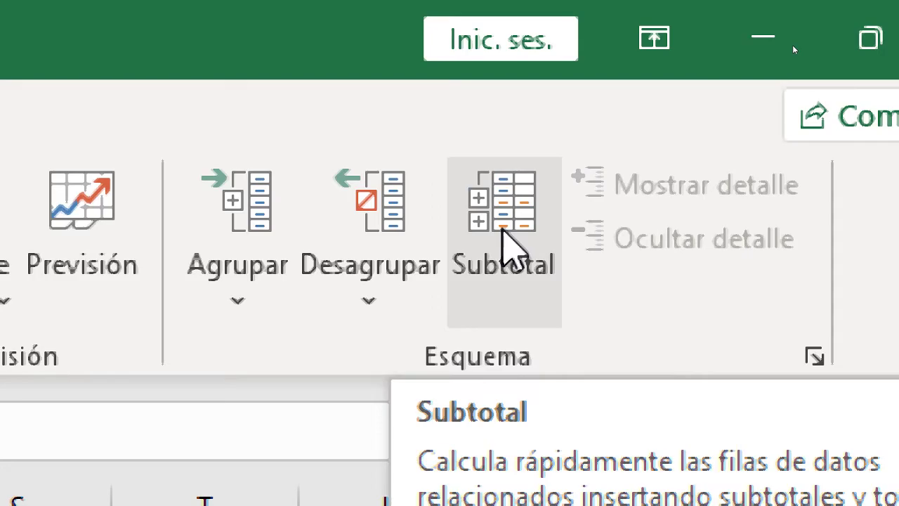
{"action": "left_click", "coordinate": [516, 220]}
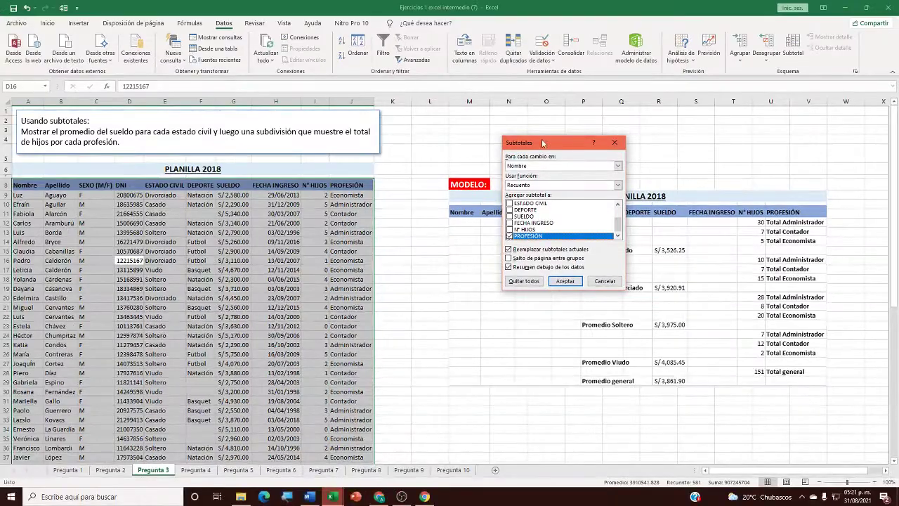
{"action": "left_click_drag", "start_coordinate": [542, 142], "coordinate": [450, 186]}
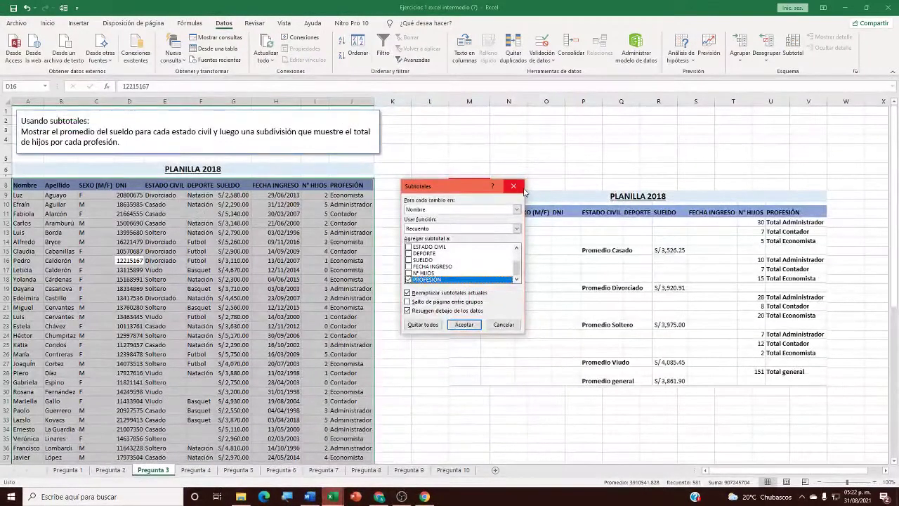
{"action": "left_click", "coordinate": [520, 188]}
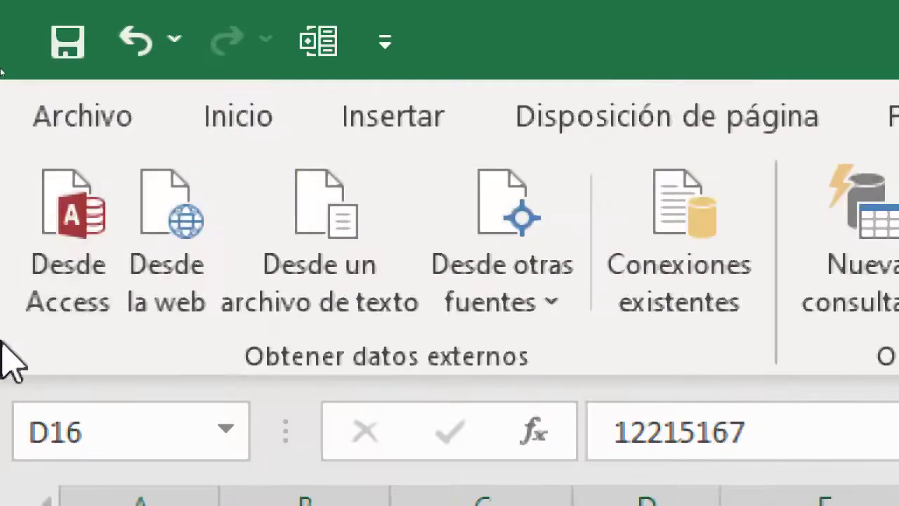
Start a custom sort of the payroll table with ESTADO CIVIL as the first level, based on cell values
{"action": "left_click", "coordinate": [215, 116]}
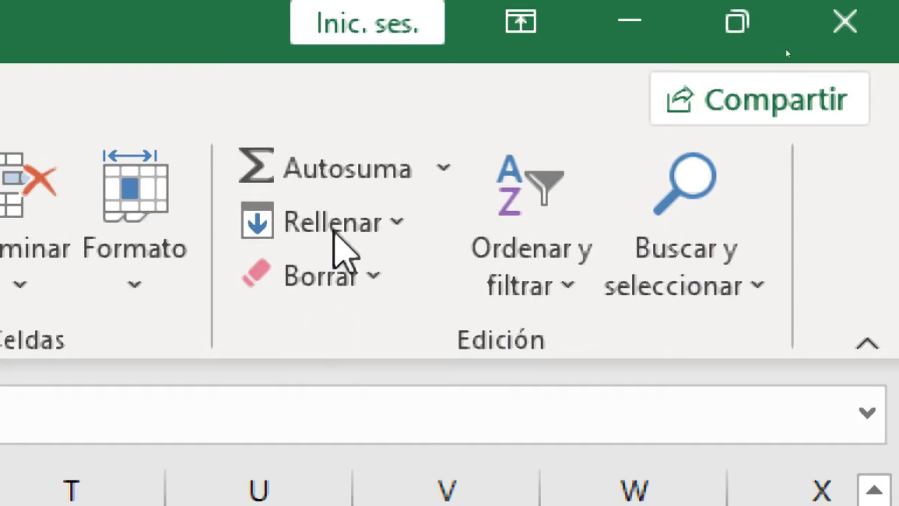
{"action": "left_click", "coordinate": [533, 270]}
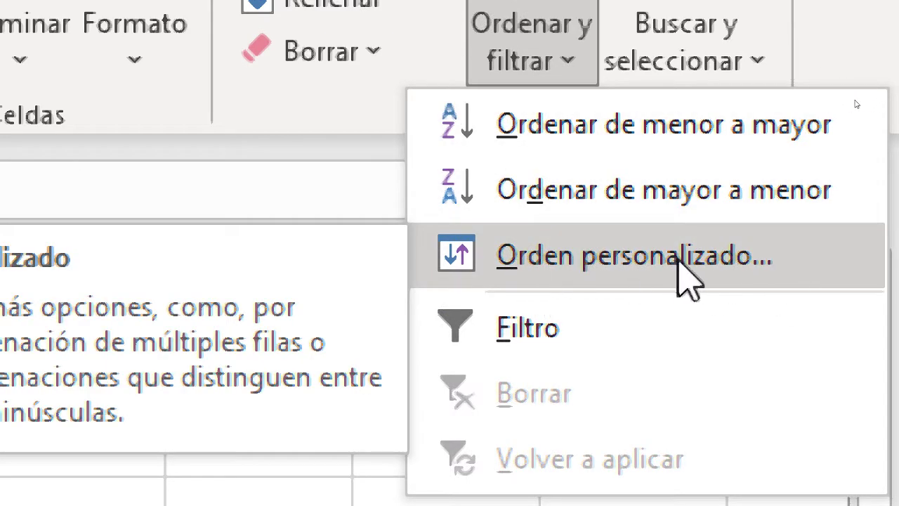
{"action": "left_click", "coordinate": [685, 278]}
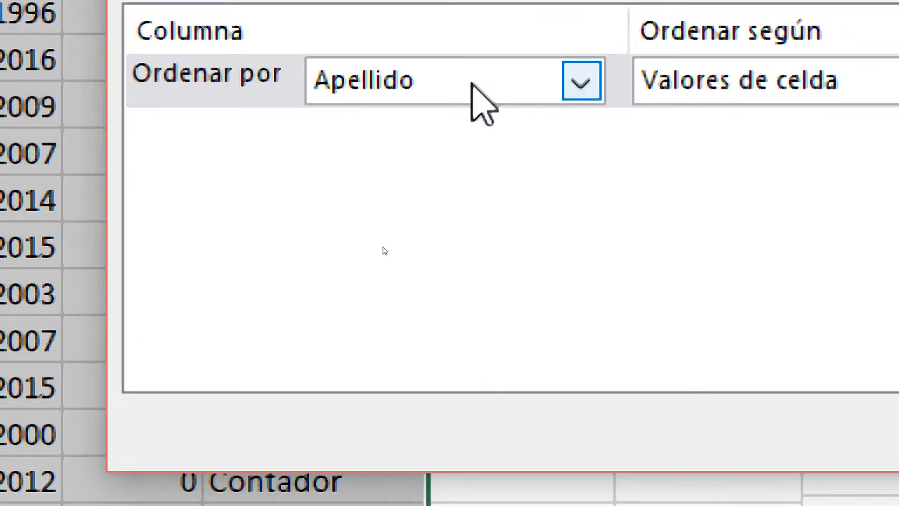
{"action": "left_click", "coordinate": [538, 85]}
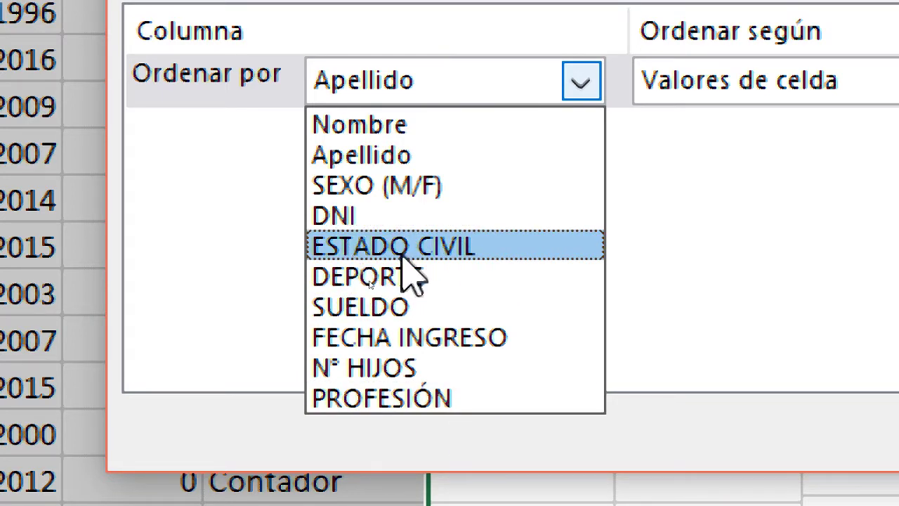
{"action": "left_click", "coordinate": [414, 249]}
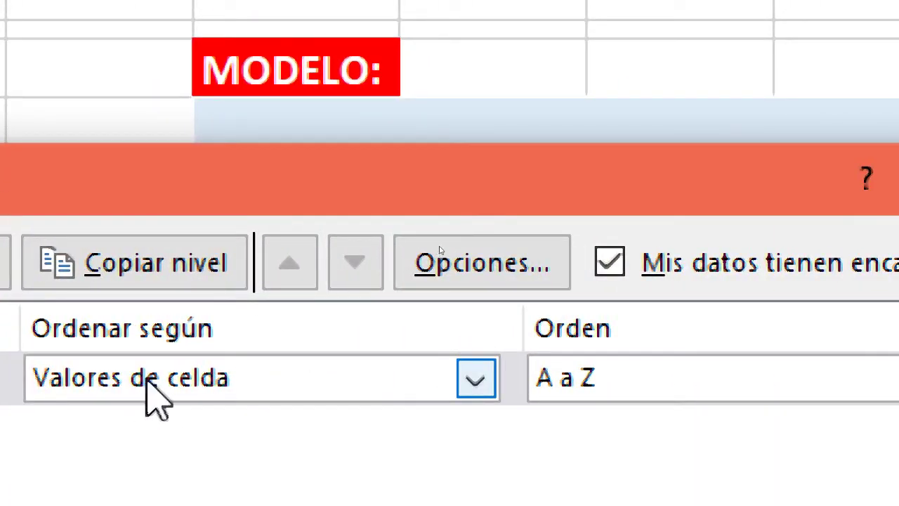
{"action": "left_click", "coordinate": [467, 382]}
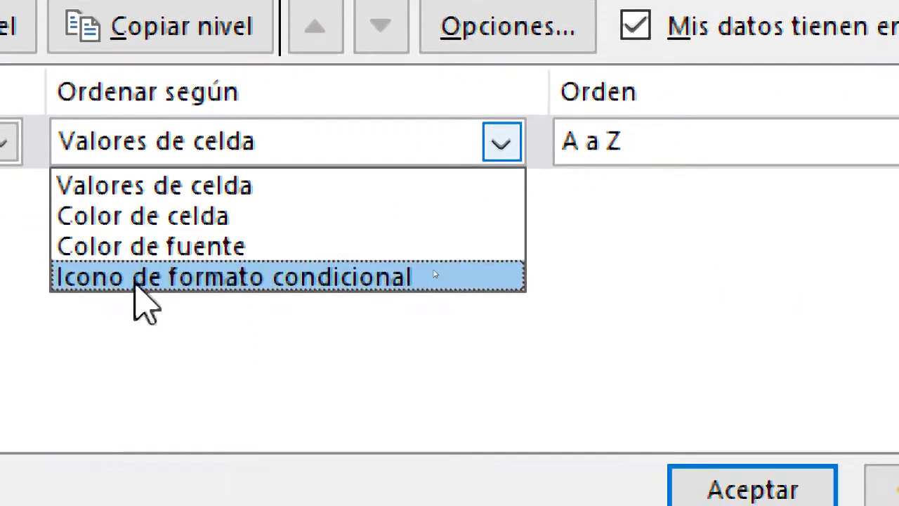
{"action": "left_click", "coordinate": [309, 156]}
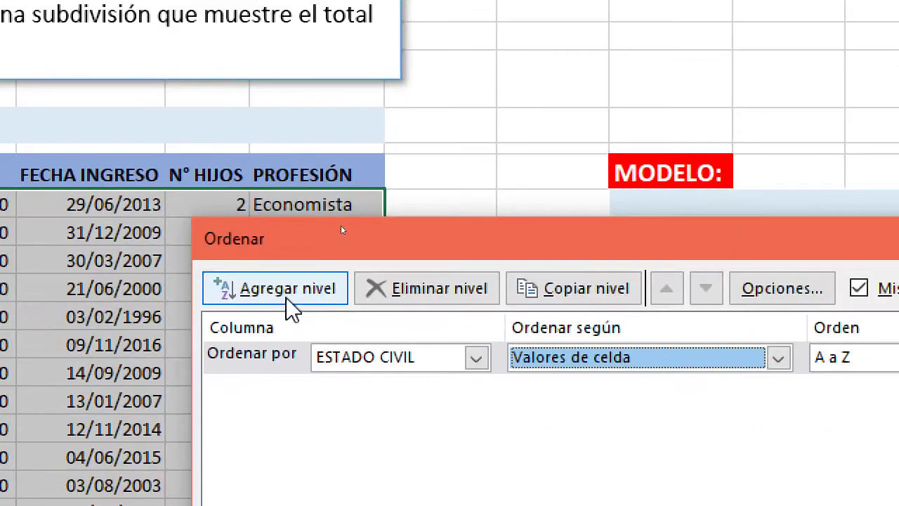
Add PROFESIÓN as the second sort level, ordered A to Z by cell values, and apply the sort
{"action": "left_click", "coordinate": [286, 299]}
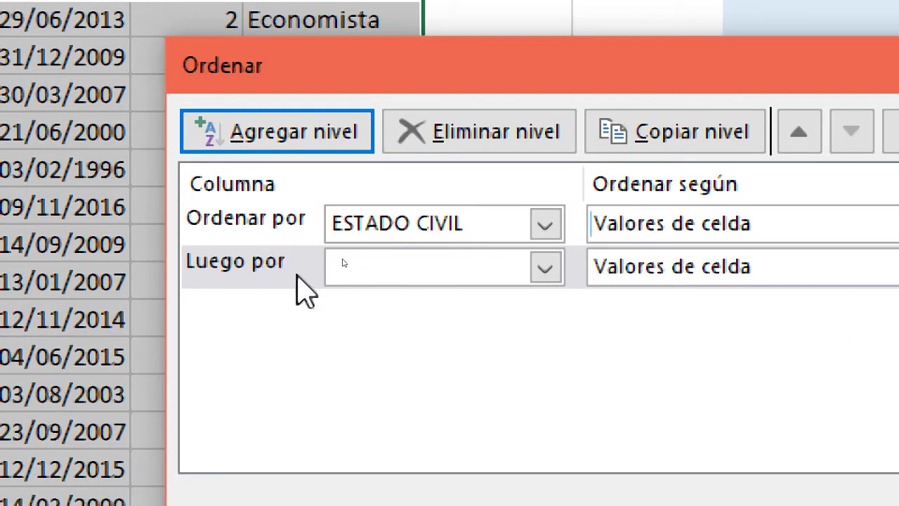
{"action": "left_click", "coordinate": [547, 271]}
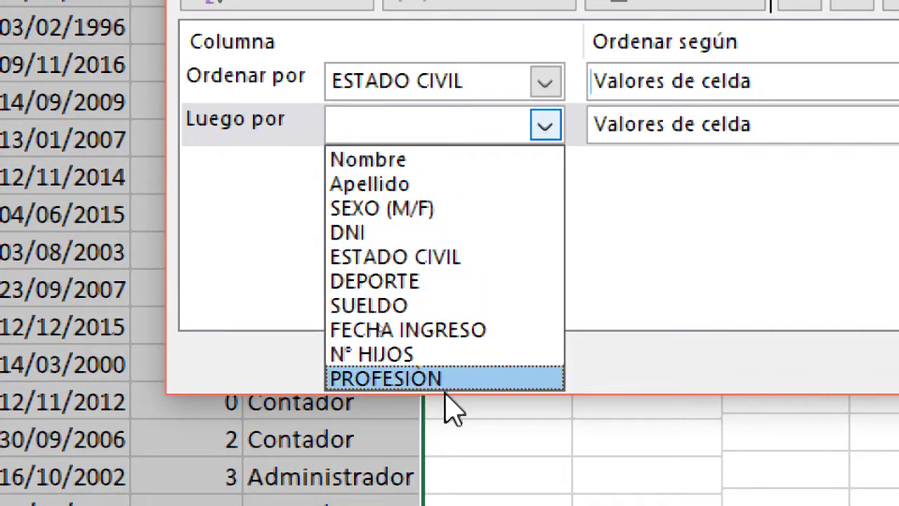
{"action": "left_click", "coordinate": [409, 380]}
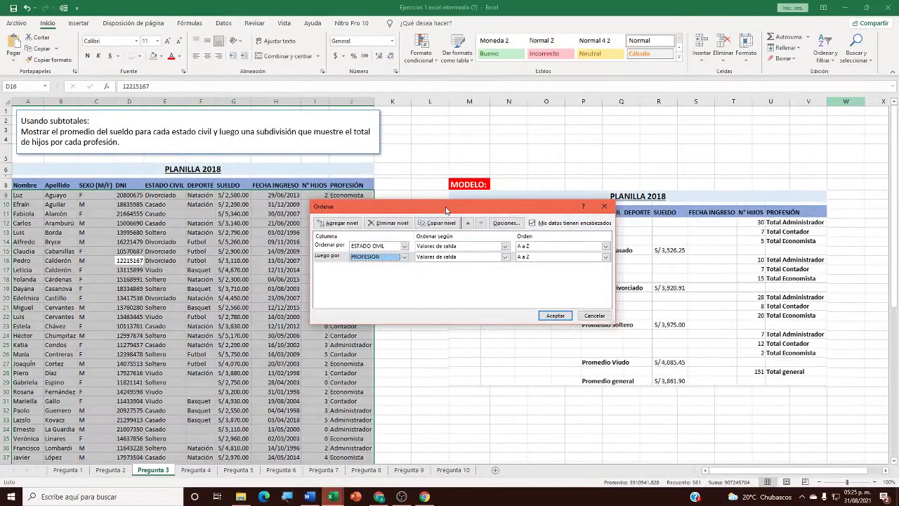
{"action": "left_click_drag", "start_coordinate": [446, 210], "coordinate": [563, 197]}
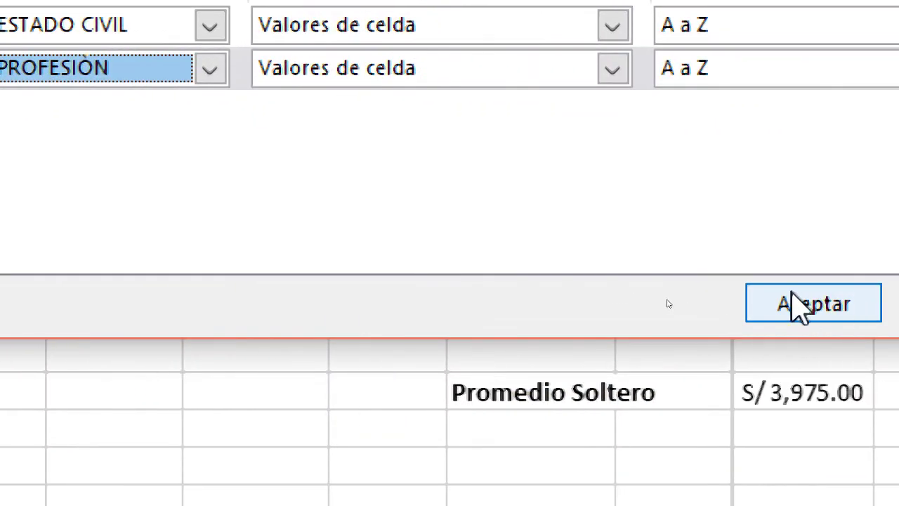
{"action": "left_click", "coordinate": [898, 505]}
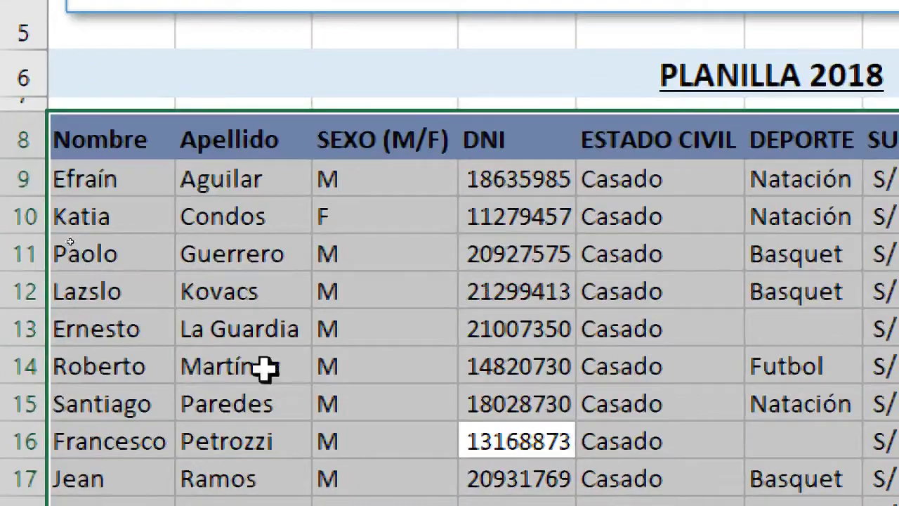
Examine the order of the marital statuses down the sorted ESTADO CIVIL column
{"action": "left_click", "coordinate": [130, 222]}
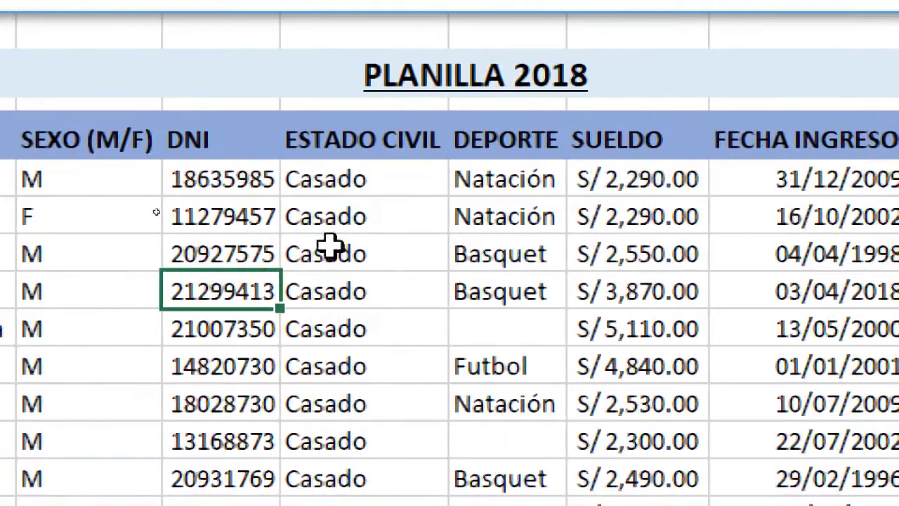
{"action": "left_click_drag", "start_coordinate": [338, 185], "coordinate": [343, 382]}
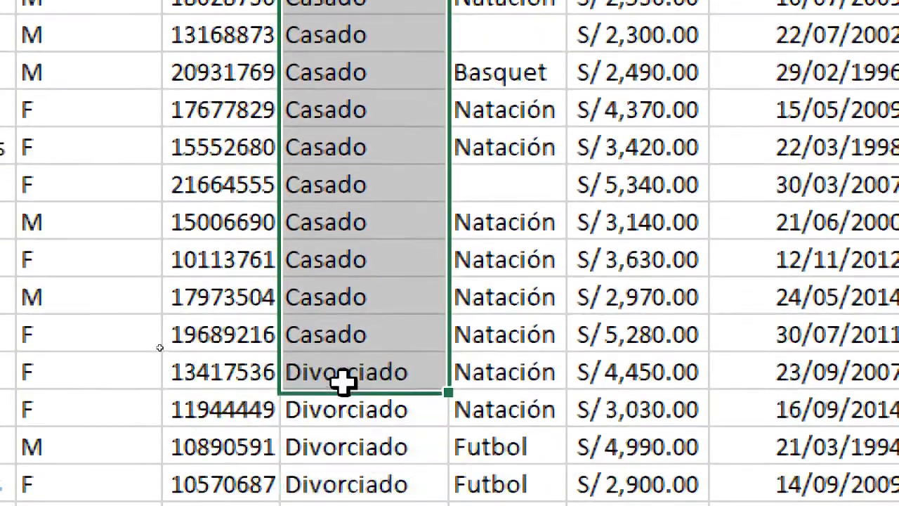
{"action": "left_click_drag", "start_coordinate": [343, 351], "coordinate": [335, 382]}
{"action": "left_click", "coordinate": [342, 393]}
{"action": "scroll", "coordinate": [345, 397], "scroll_direction": "down", "scroll_amount": 4}
{"action": "left_click", "coordinate": [342, 104]}
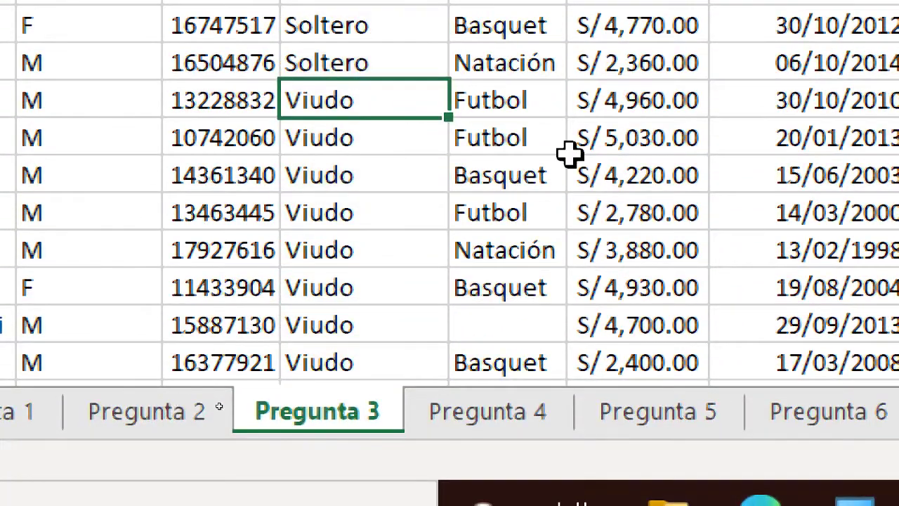
{"action": "scroll", "coordinate": [569, 153], "scroll_direction": "up", "scroll_amount": 12}
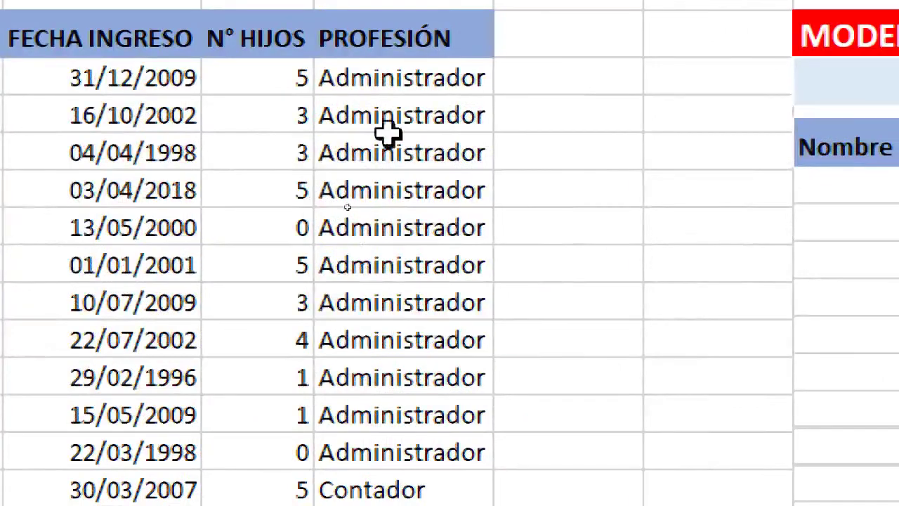
Examine how the professions are ordered down the sorted PROFESIÓN column
{"action": "left_click_drag", "start_coordinate": [362, 87], "coordinate": [391, 403]}
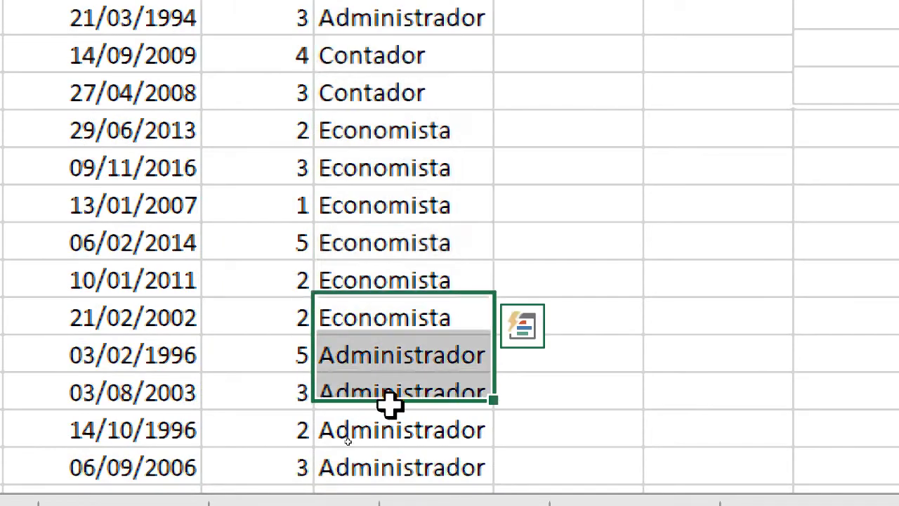
{"action": "left_click", "coordinate": [391, 403]}
{"action": "scroll", "coordinate": [354, 309], "scroll_direction": "down", "scroll_amount": 4}
{"action": "scroll", "coordinate": [353, 64], "scroll_direction": "up", "scroll_amount": 3}
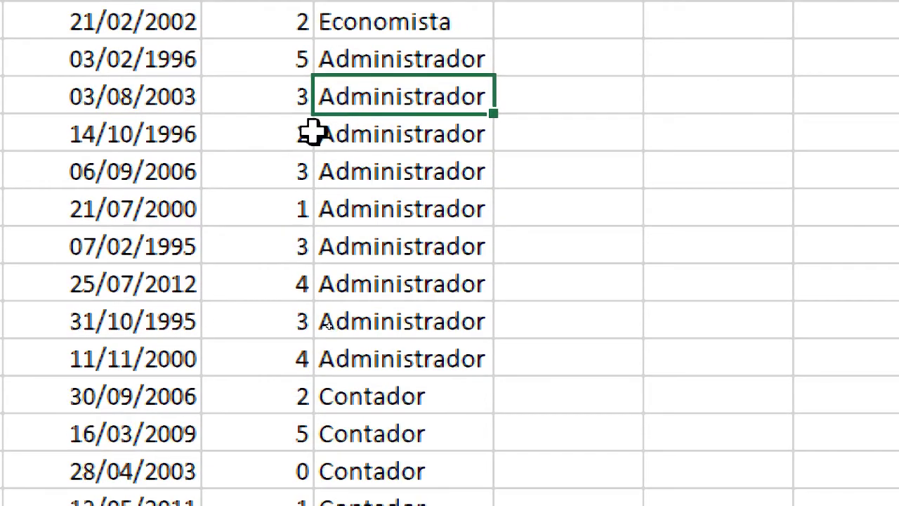
{"action": "left_click_drag", "start_coordinate": [398, 146], "coordinate": [450, 387]}
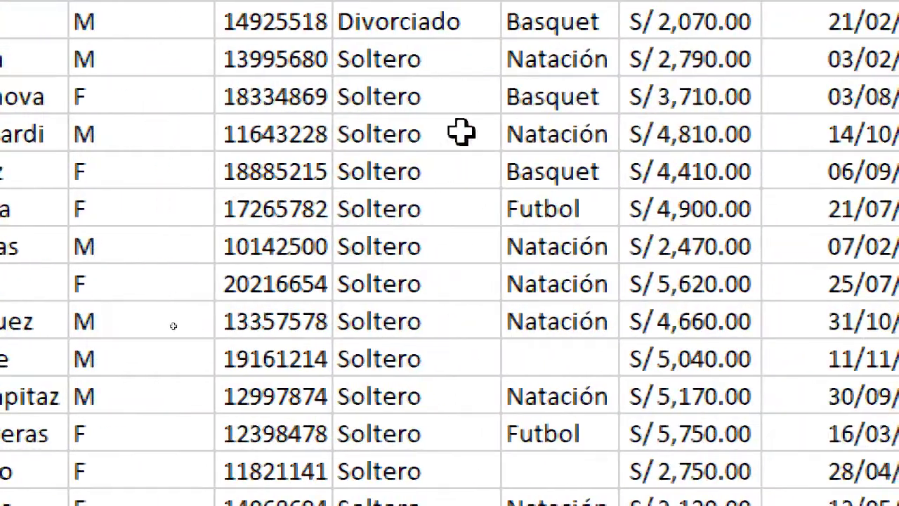
Compare the Soltero rows with their PROFESIÓN entries to check the profession grouping within that marital status
{"action": "left_click", "coordinate": [694, 134]}
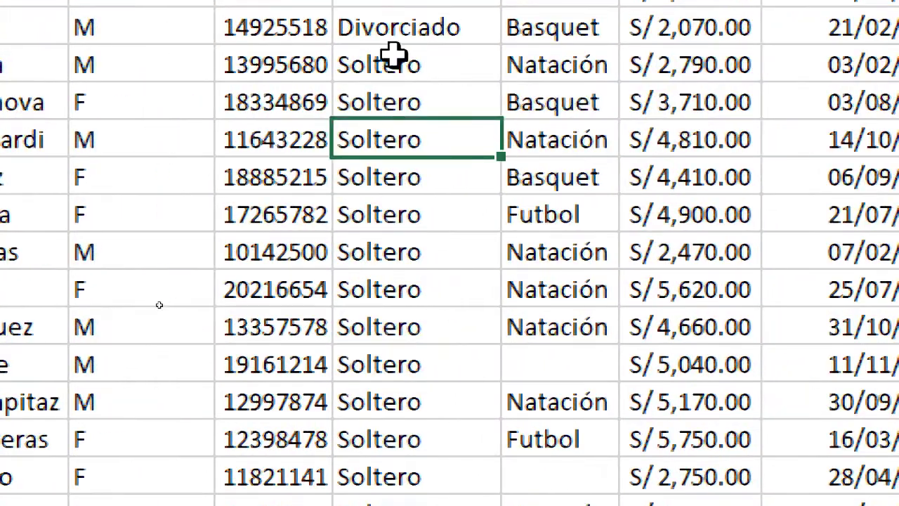
{"action": "left_click", "coordinate": [650, 62]}
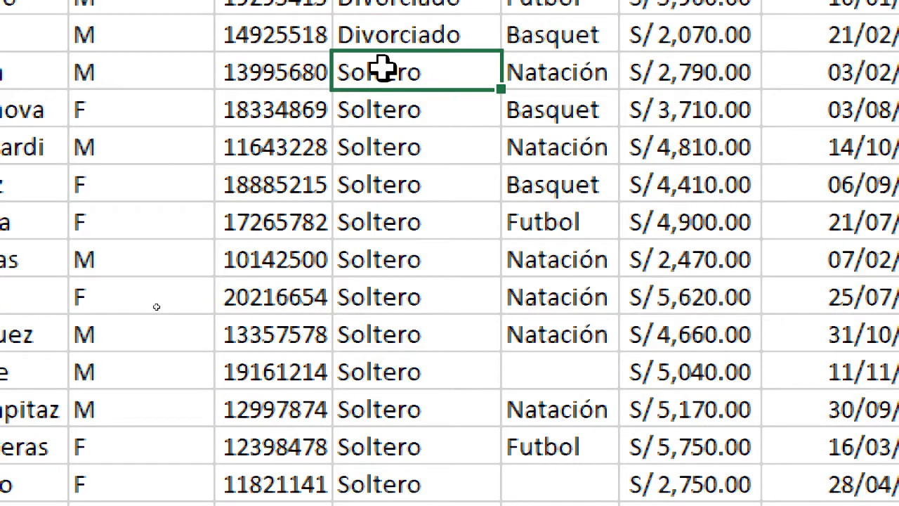
{"action": "left_click_drag", "start_coordinate": [650, 76], "coordinate": [432, 84]}
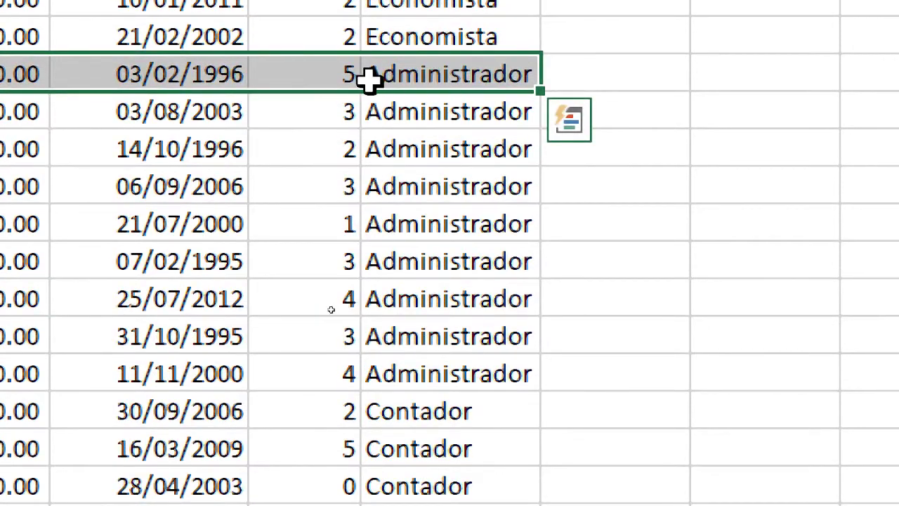
{"action": "left_click", "coordinate": [416, 119]}
{"action": "left_click", "coordinate": [424, 70]}
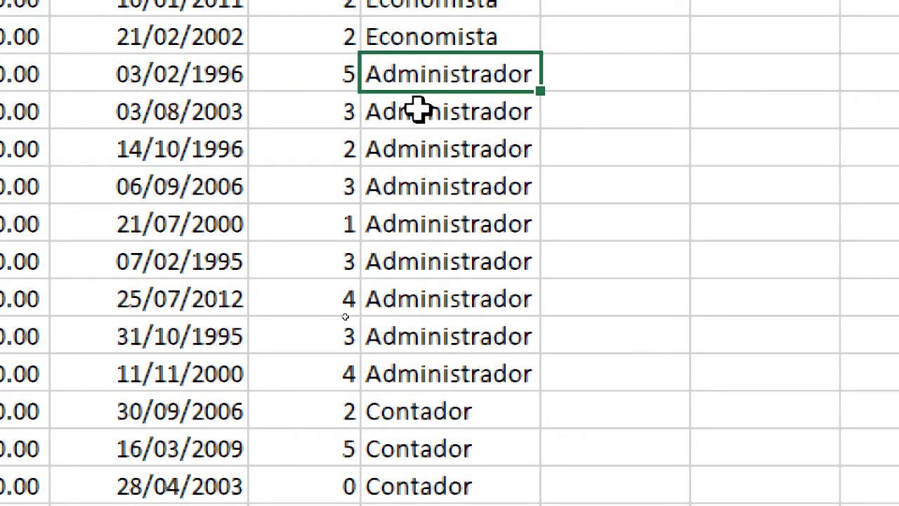
{"action": "left_click", "coordinate": [422, 119]}
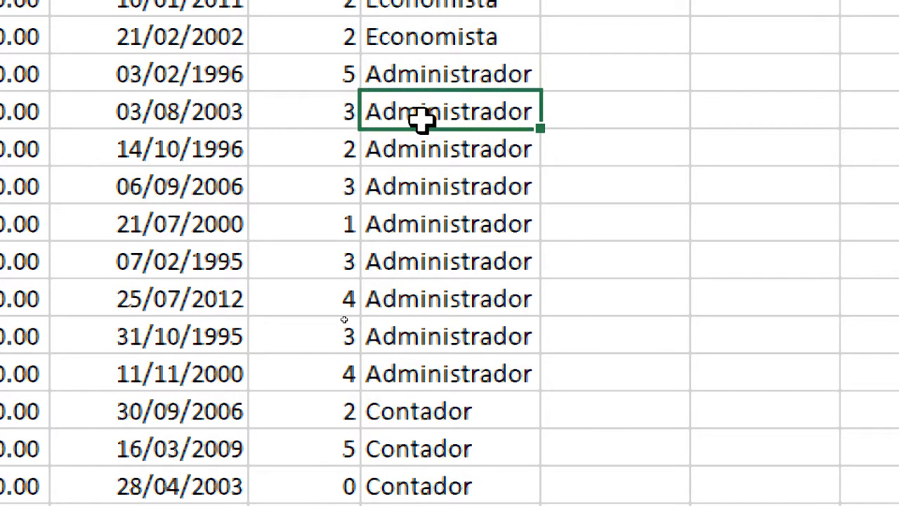
{"action": "left_click", "coordinate": [426, 75]}
{"action": "left_click", "coordinate": [426, 118]}
{"action": "left_click", "coordinate": [471, 444]}
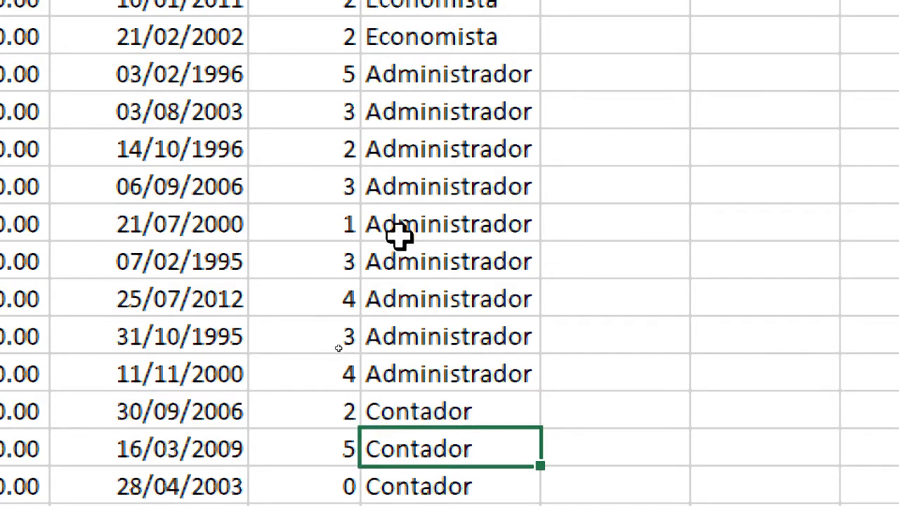
{"action": "left_click", "coordinate": [426, 365]}
{"action": "scroll", "coordinate": [411, 240], "scroll_direction": "down", "scroll_amount": 4}
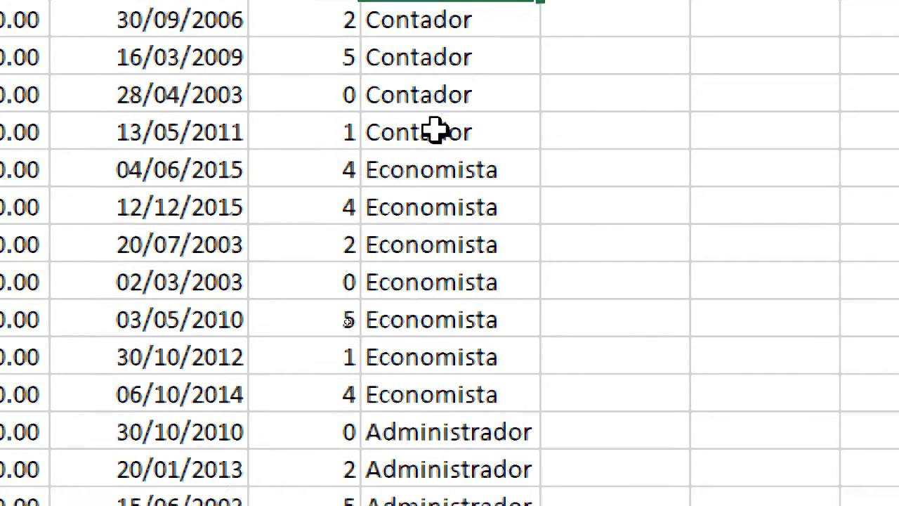
{"action": "scroll", "coordinate": [436, 141], "scroll_direction": "down", "scroll_amount": 3}
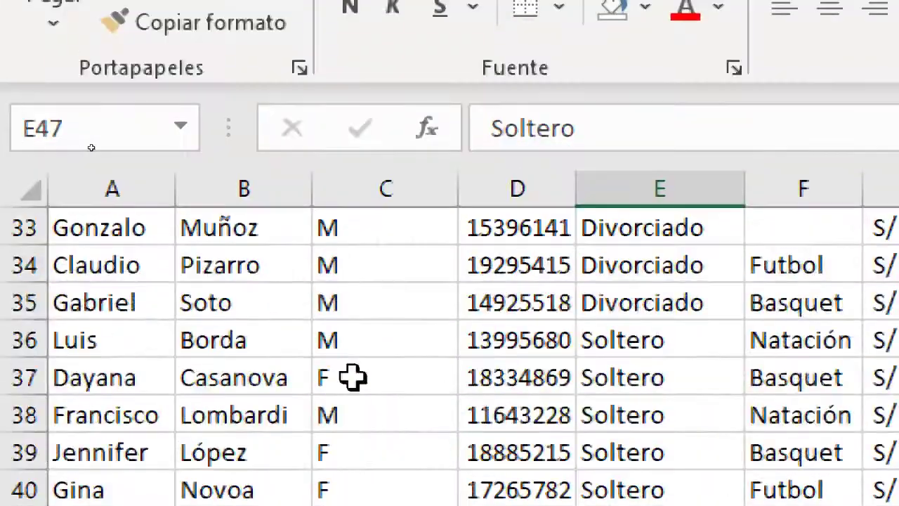
Examine the Casado rows together with their PROFESIÓN entries to check the profession grouping within that marital status
{"action": "scroll", "coordinate": [155, 133], "scroll_direction": "up", "scroll_amount": 5}
{"action": "scroll", "coordinate": [621, 316], "scroll_direction": "up", "scroll_amount": 6}
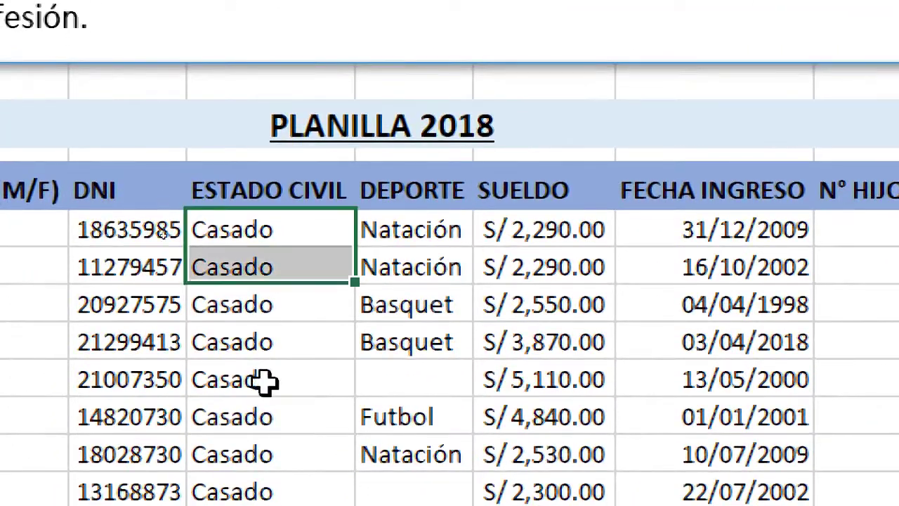
{"action": "left_click_drag", "start_coordinate": [263, 381], "coordinate": [267, 491]}
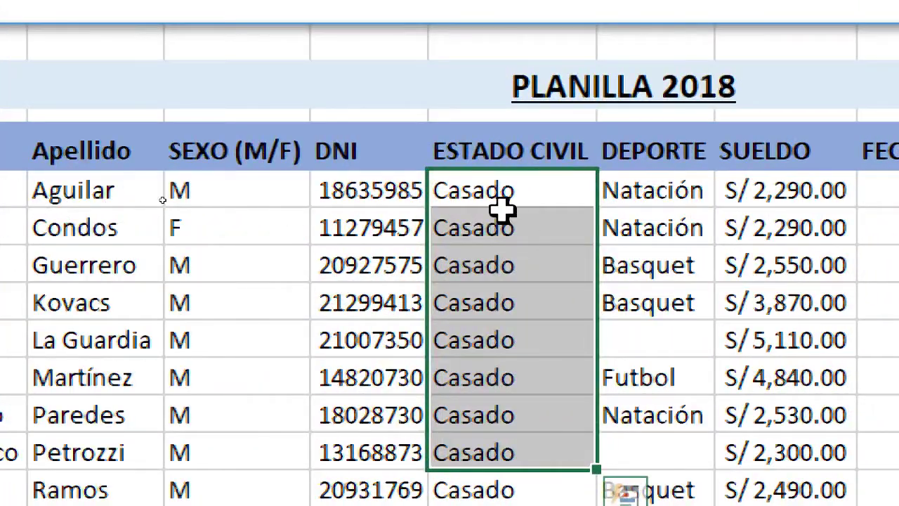
{"action": "left_click_drag", "start_coordinate": [513, 193], "coordinate": [524, 505]}
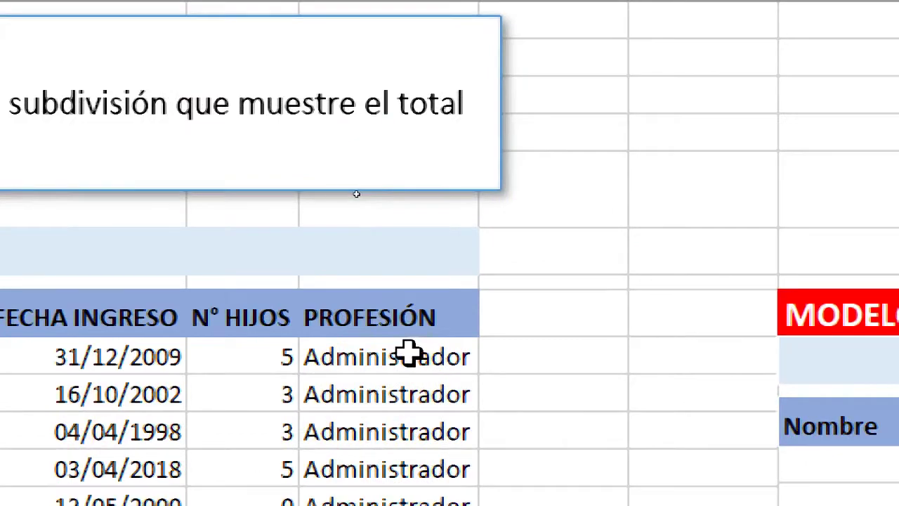
{"action": "left_click", "coordinate": [409, 354]}
{"action": "key", "text": "Down"}
{"action": "key", "text": "Down"}
{"action": "key", "text": "Down"}
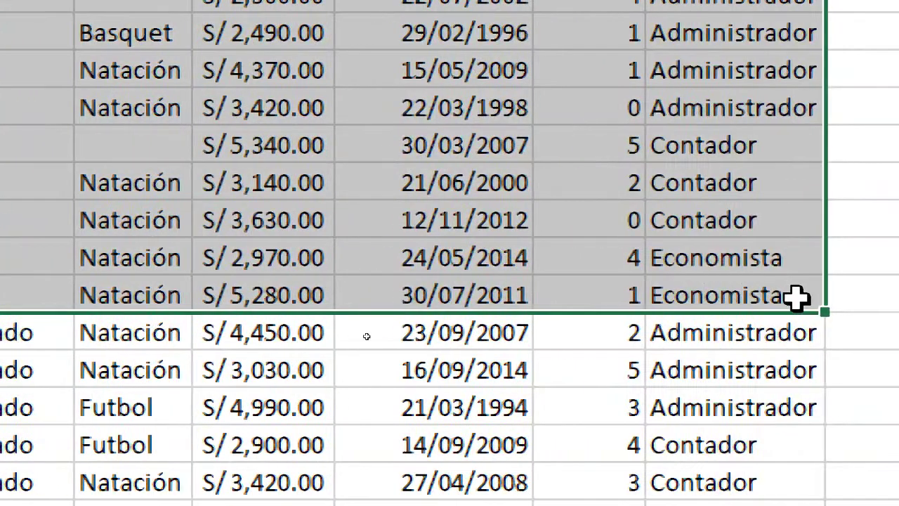
{"action": "scroll", "coordinate": [724, 54], "scroll_direction": "up", "scroll_amount": 4}
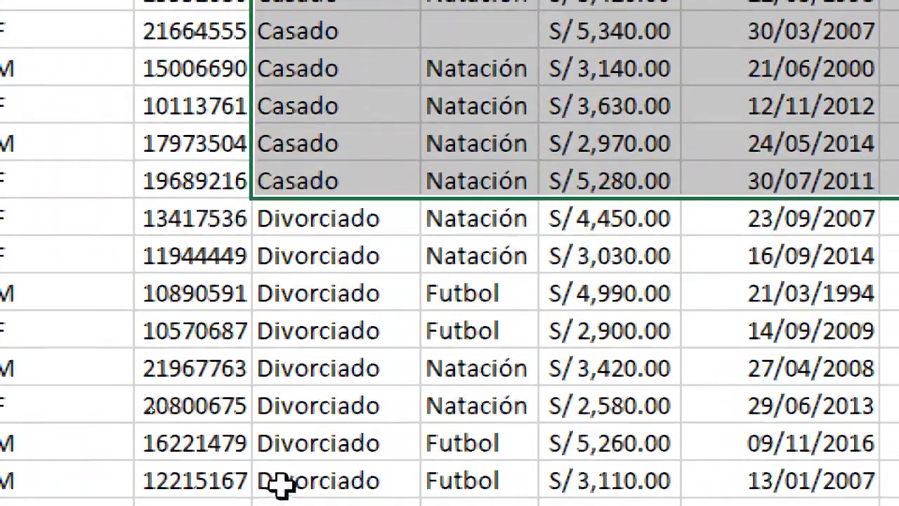
Compare the Divorciado and Soltero rows with their PROFESIÓN entries to check how professions are grouped in each marital status
{"action": "left_click_drag", "start_coordinate": [461, 222], "coordinate": [898, 220]}
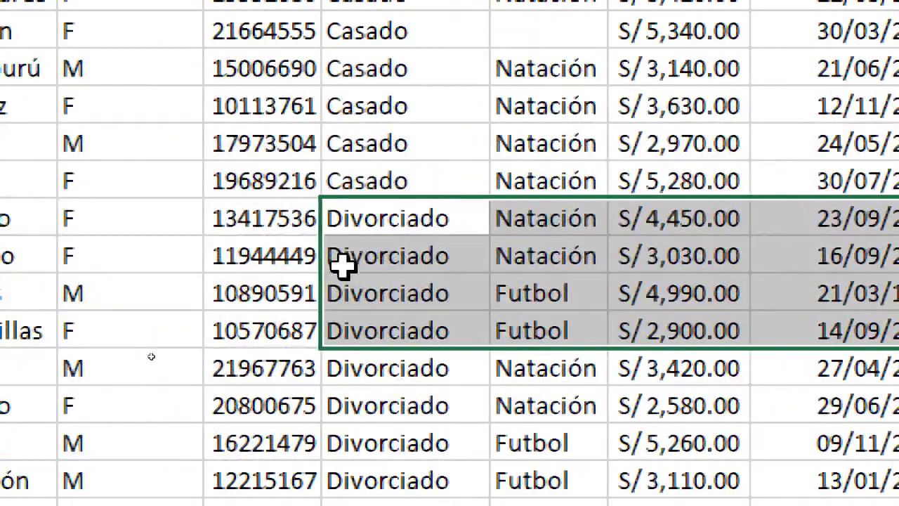
{"action": "left_click", "coordinate": [341, 311]}
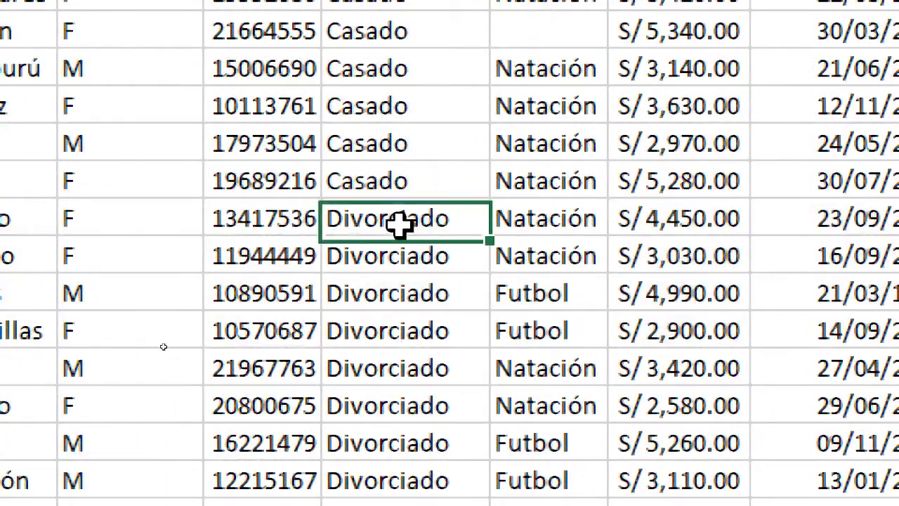
{"action": "left_click_drag", "start_coordinate": [399, 224], "coordinate": [898, 505]}
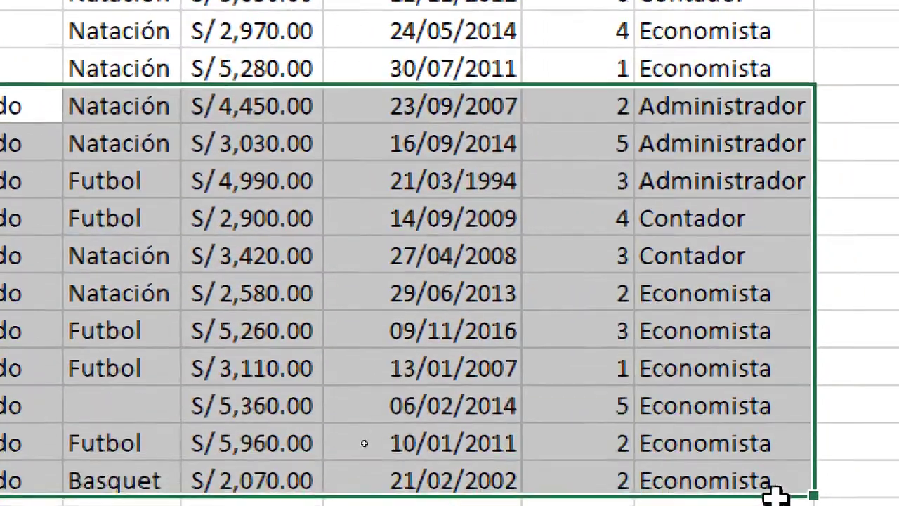
{"action": "left_click_drag", "start_coordinate": [776, 495], "coordinate": [650, 67]}
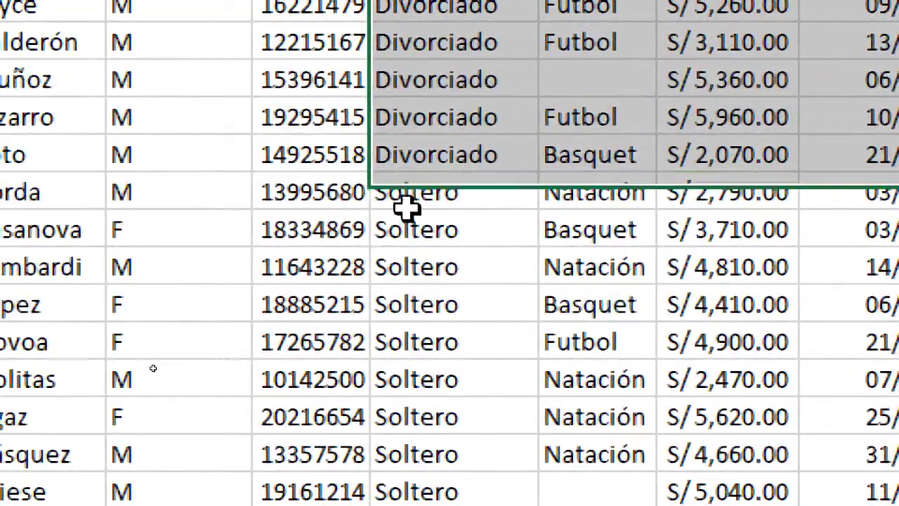
{"action": "left_click_drag", "start_coordinate": [408, 207], "coordinate": [898, 239]}
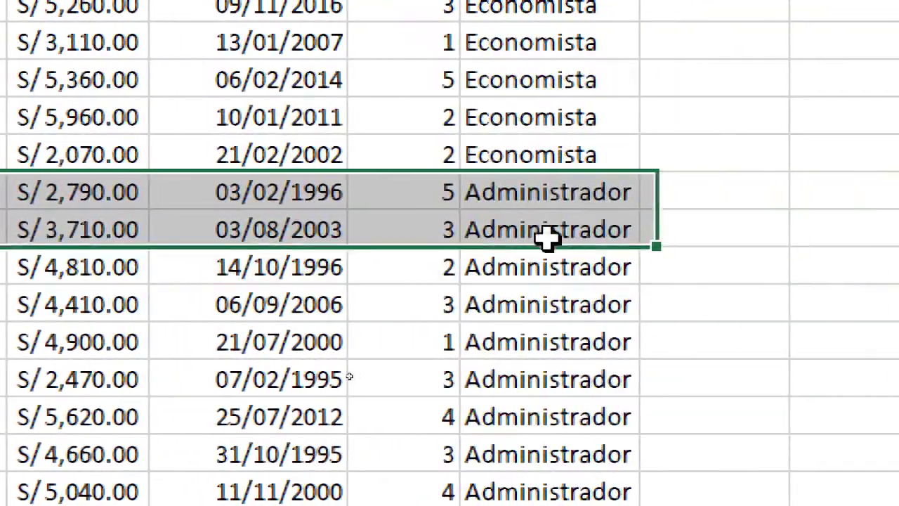
{"action": "left_click_drag", "start_coordinate": [547, 239], "coordinate": [556, 288]}
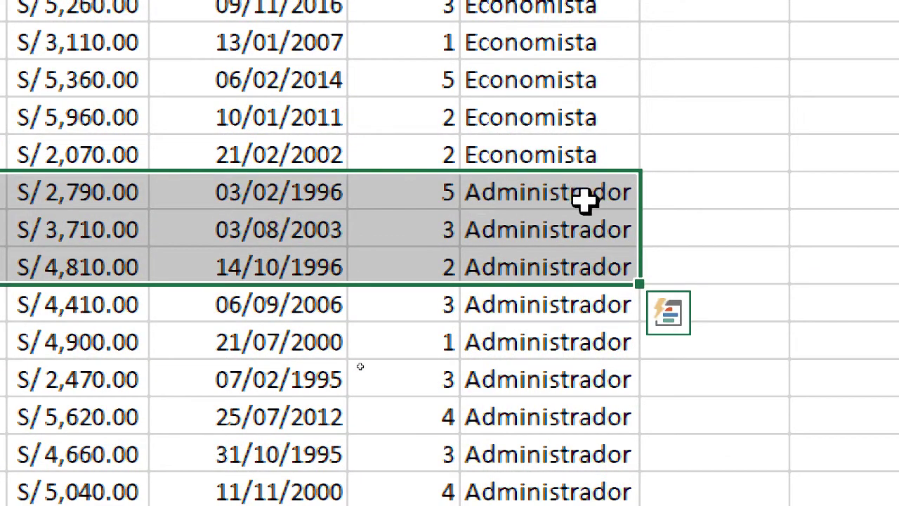
{"action": "left_click", "coordinate": [78, 207]}
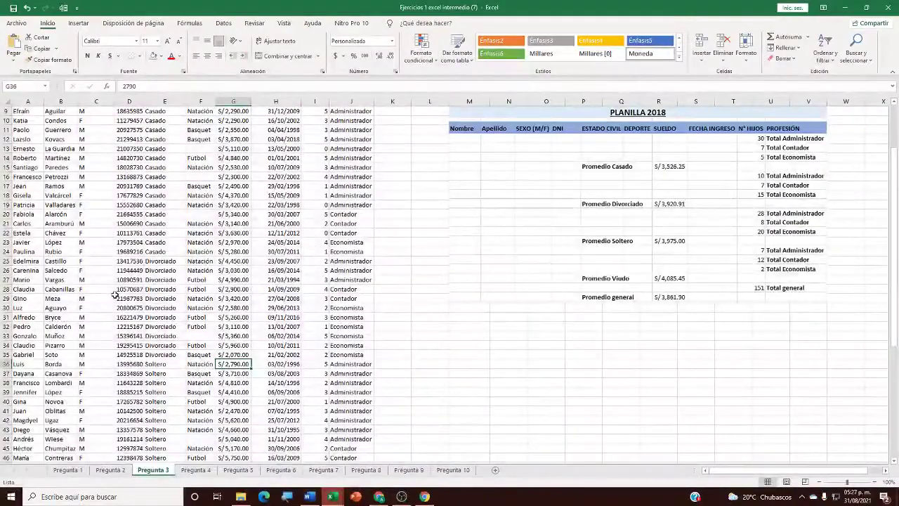
Select the whole PLANILLA 2018 data table and start the Subtotal command, placing its dialog beside the data
{"action": "scroll", "coordinate": [84, 158], "scroll_direction": "up", "scroll_amount": 3}
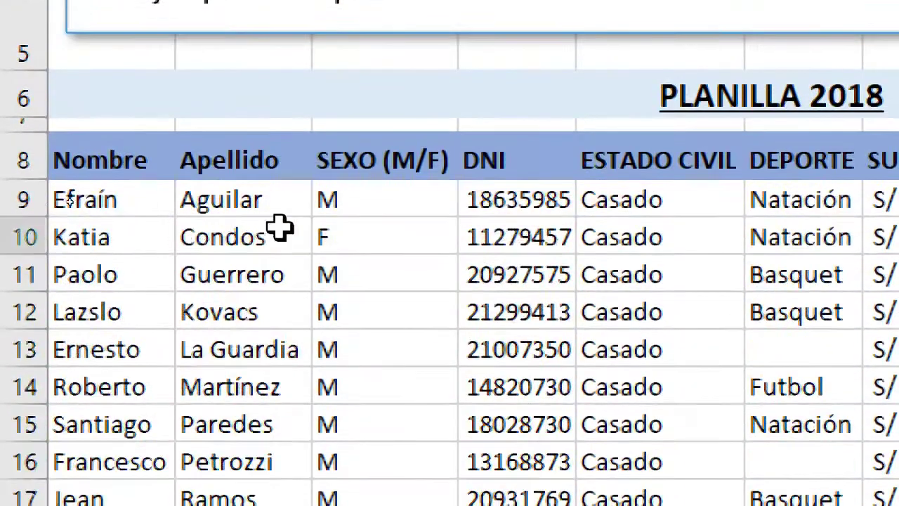
{"action": "left_click", "coordinate": [700, 273]}
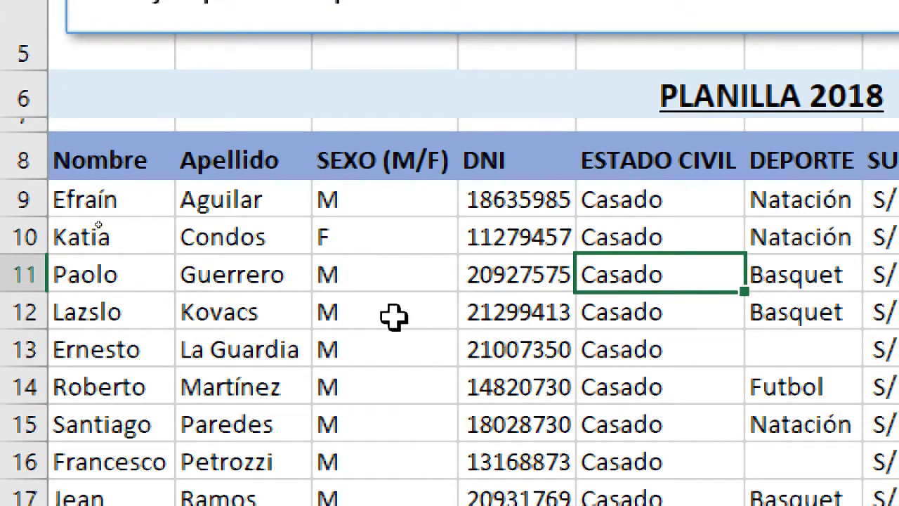
{"action": "left_click", "coordinate": [800, 375]}
{"action": "left_click", "coordinate": [485, 376]}
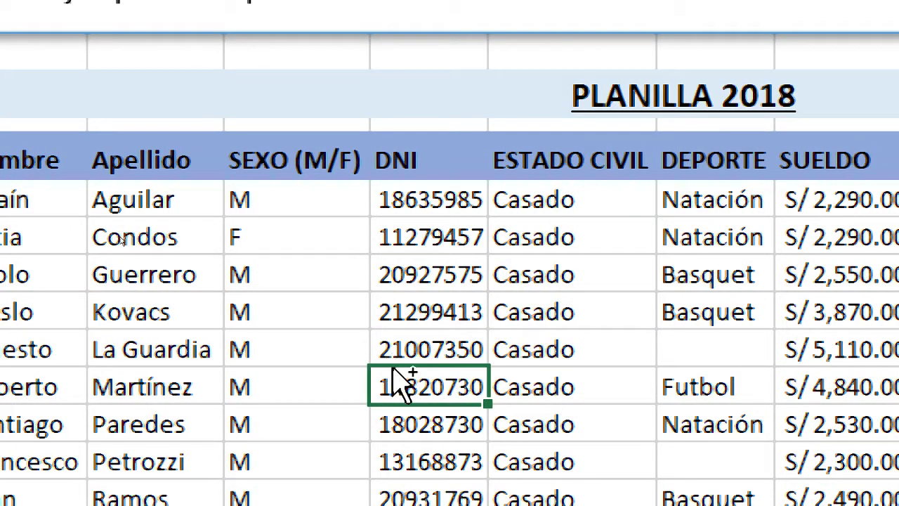
{"action": "key", "text": "ctrl+a"}
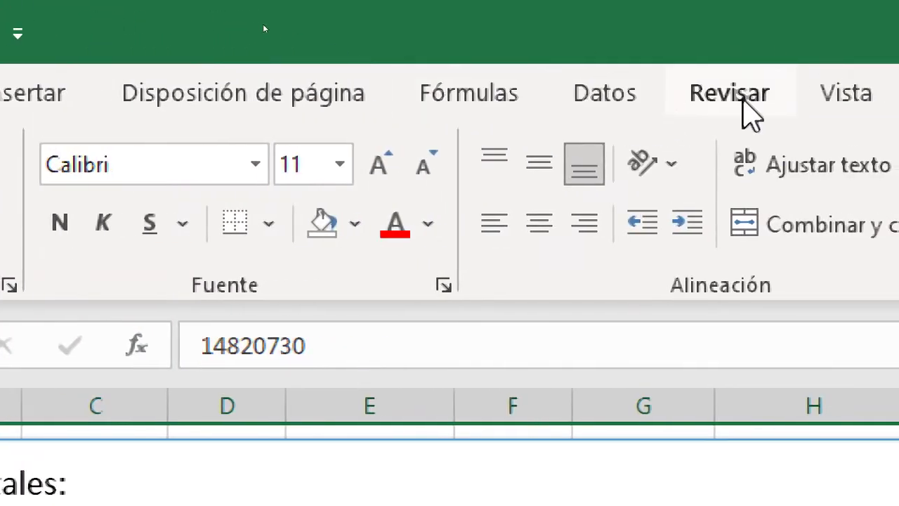
{"action": "left_click", "coordinate": [544, 109]}
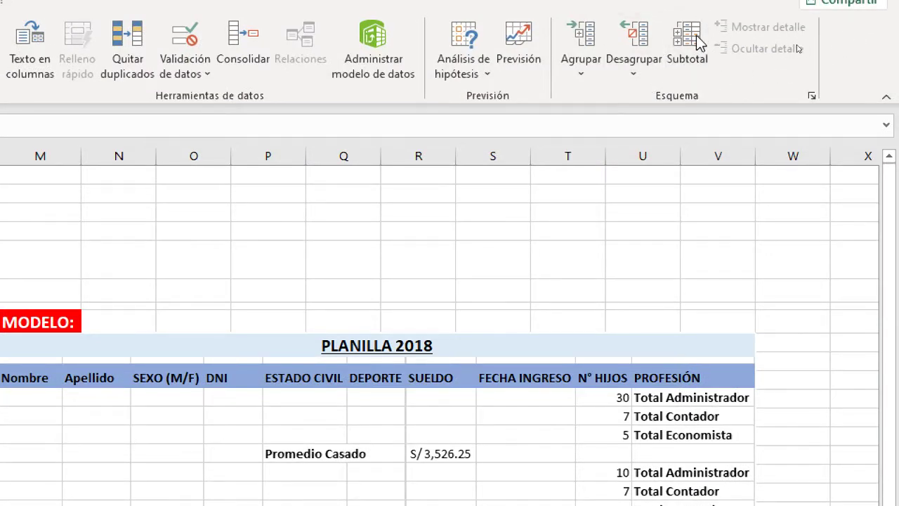
{"action": "left_click", "coordinate": [685, 47]}
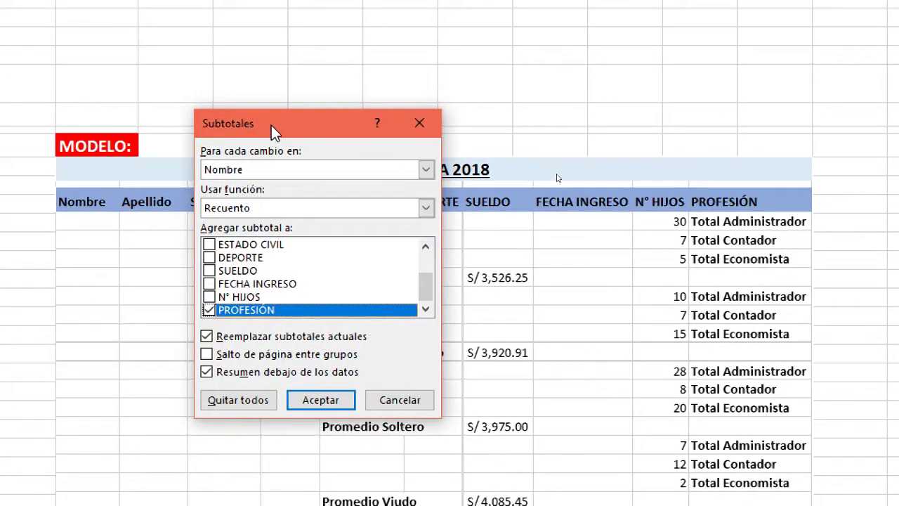
{"action": "left_click_drag", "start_coordinate": [241, 221], "coordinate": [134, 197]}
{"action": "left_click_drag", "start_coordinate": [522, 94], "coordinate": [370, 147]}
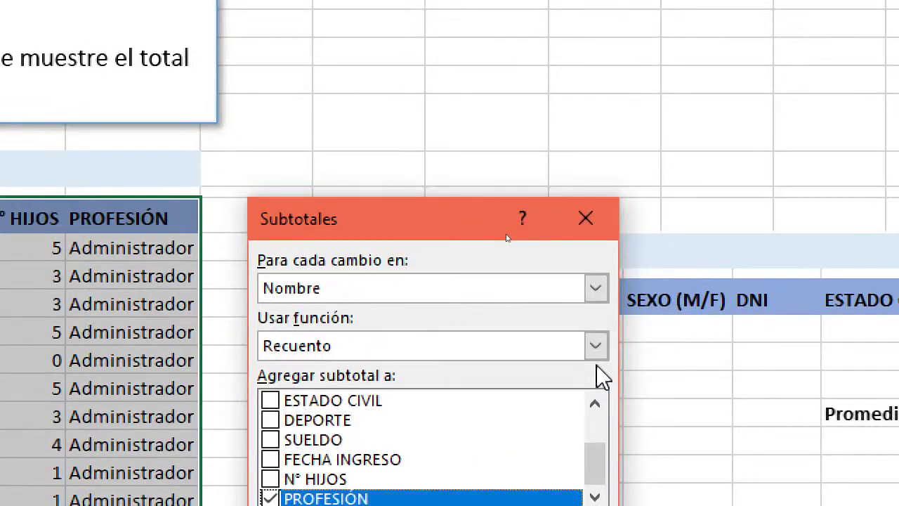
Set the subtotal to calculate at each change in ESTADO CIVIL using the Promedio function
{"action": "left_click", "coordinate": [420, 289]}
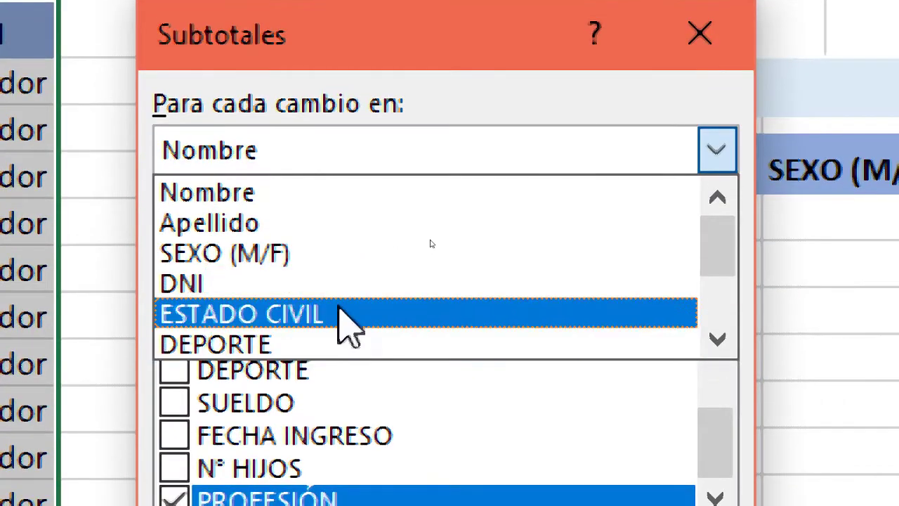
{"action": "left_click", "coordinate": [349, 325]}
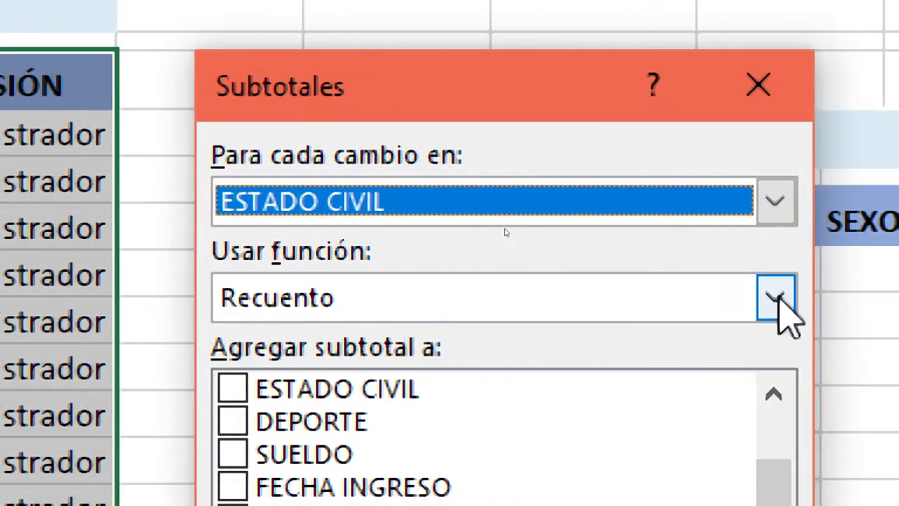
{"action": "left_click", "coordinate": [775, 296]}
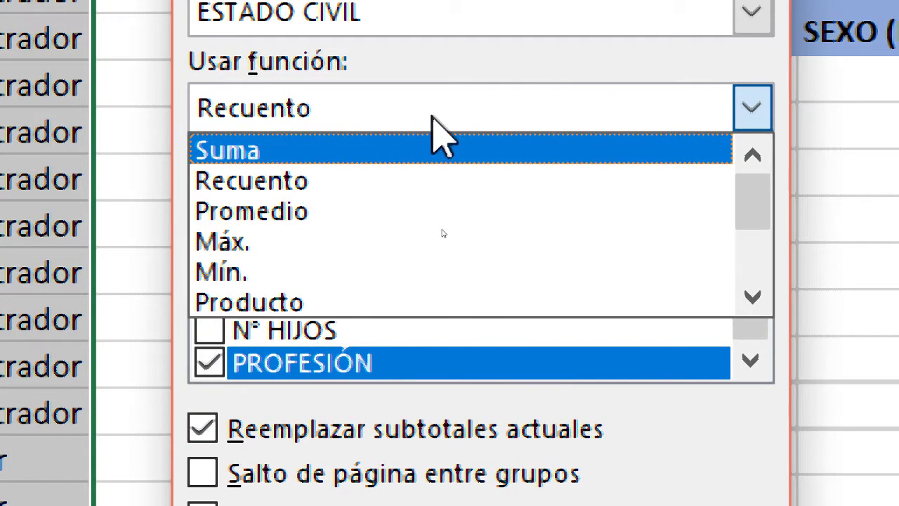
{"action": "left_click", "coordinate": [432, 116]}
{"action": "left_click", "coordinate": [432, 116]}
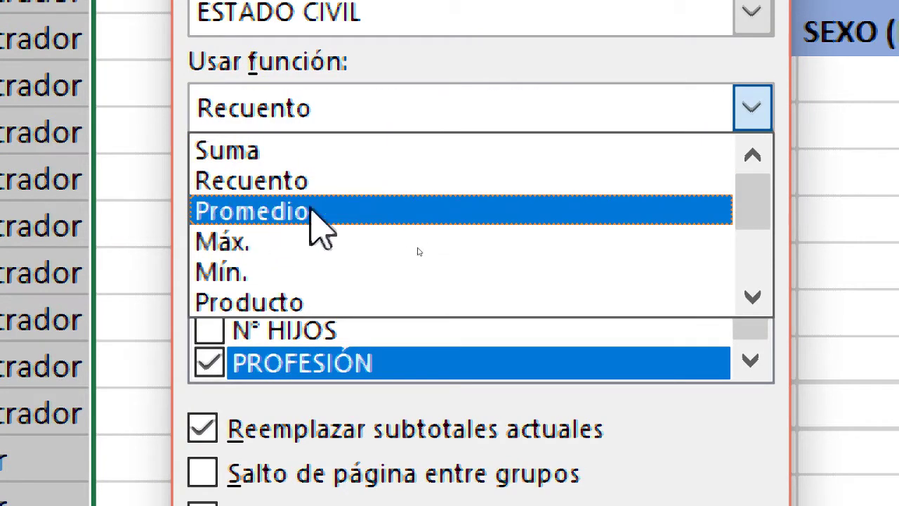
{"action": "left_click", "coordinate": [278, 215]}
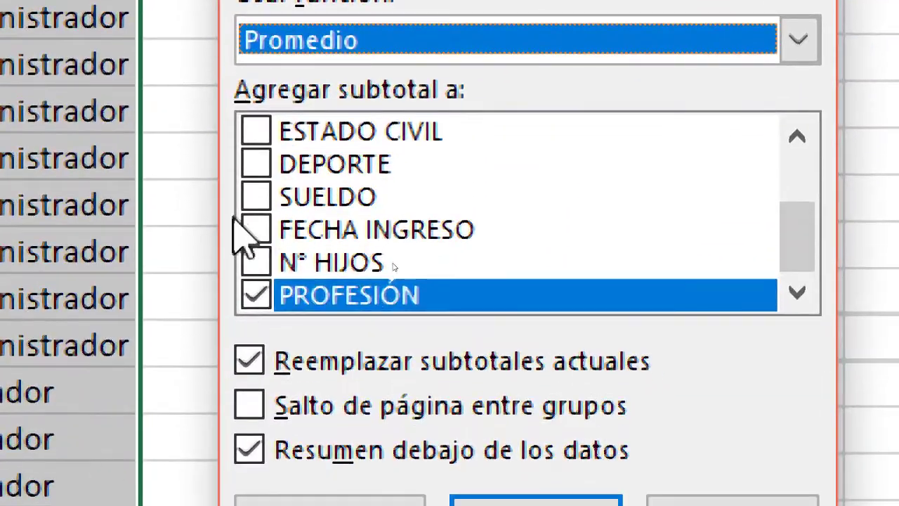
Add the subtotal to SUELDO only, excluding PROFESIÓN, and apply it to the table
{"action": "left_click", "coordinate": [151, 454]}
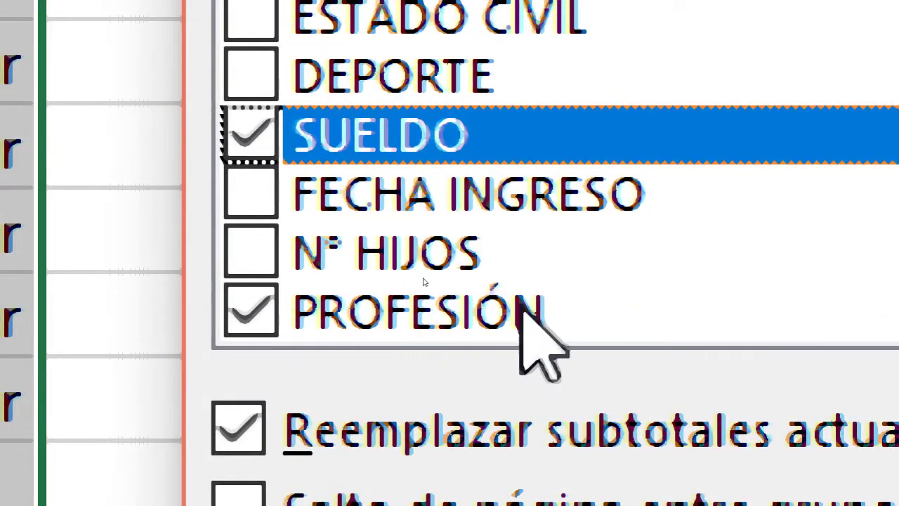
{"action": "left_click", "coordinate": [262, 309]}
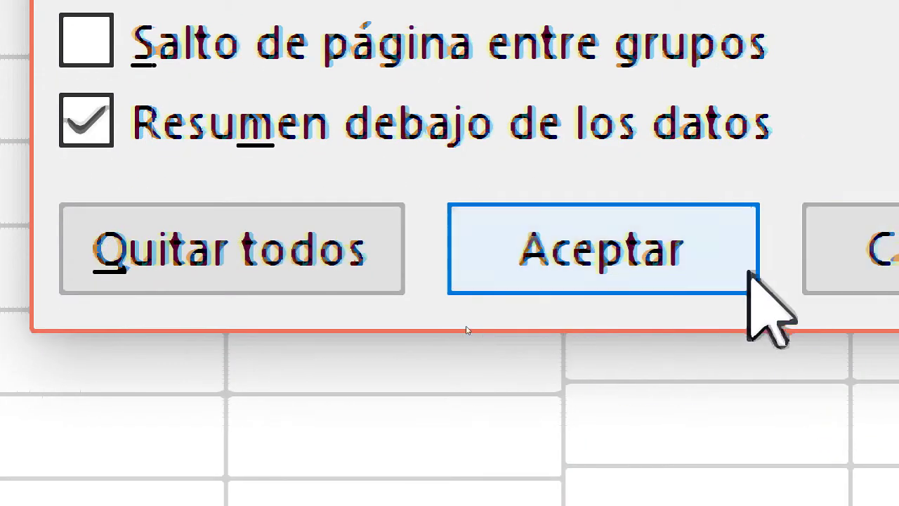
{"action": "left_click", "coordinate": [633, 267]}
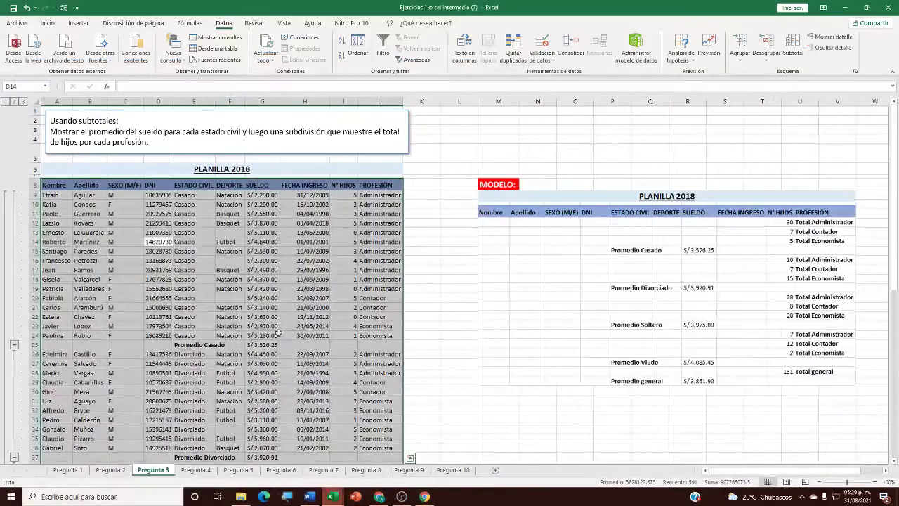
Examine the Promedio Casado subtotal row against the Casado rows and their SUELDO values above it
{"action": "left_click", "coordinate": [211, 283]}
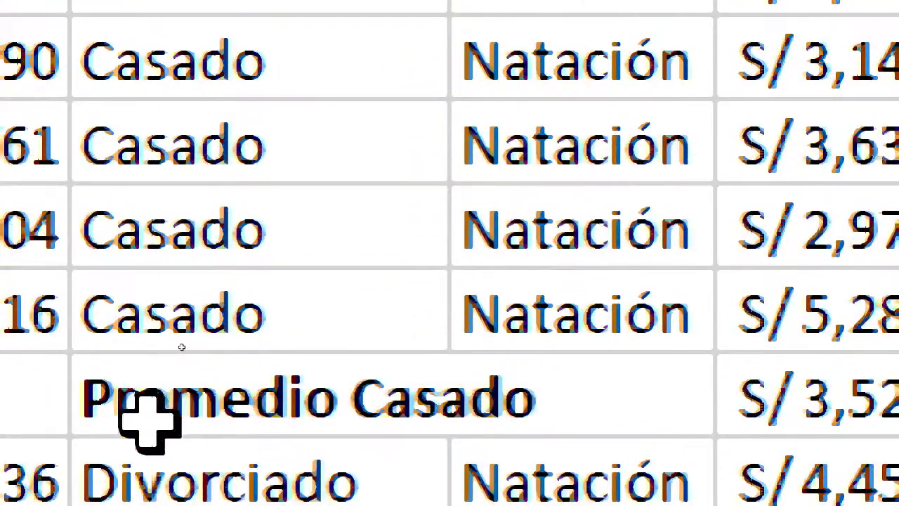
{"action": "left_click", "coordinate": [189, 342]}
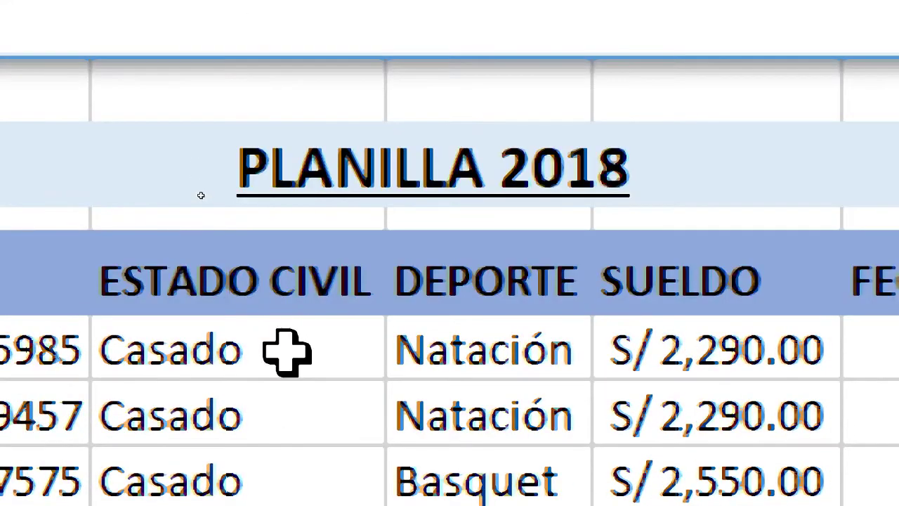
{"action": "left_click_drag", "start_coordinate": [287, 352], "coordinate": [214, 301]}
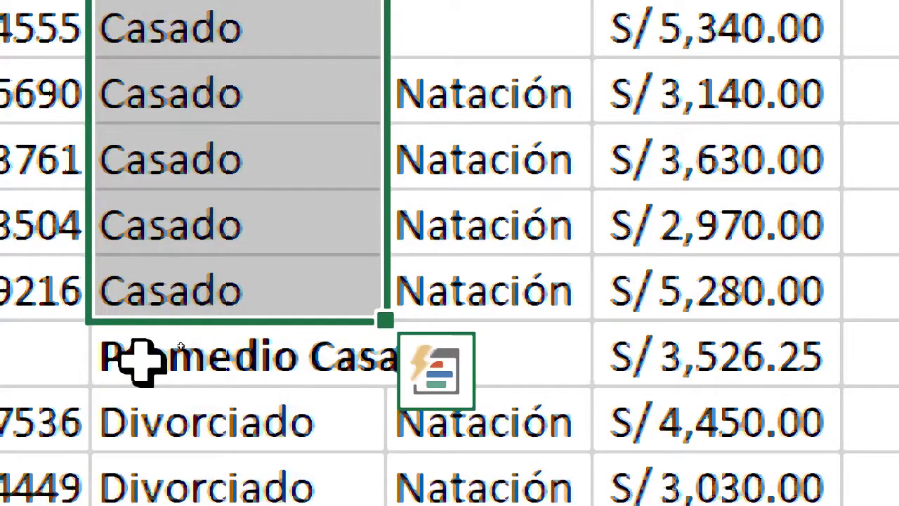
{"action": "left_click", "coordinate": [133, 364]}
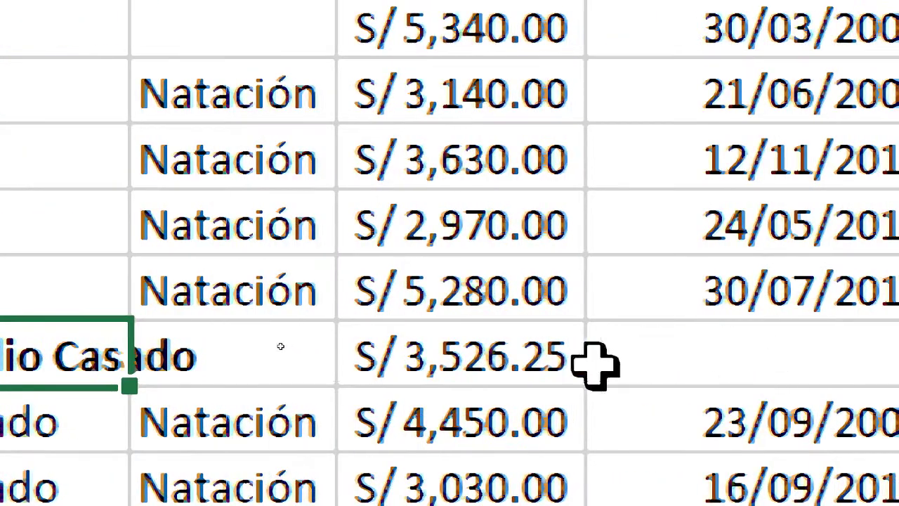
{"action": "left_click", "coordinate": [836, 360]}
{"action": "scroll", "coordinate": [715, 23], "scroll_direction": "up", "scroll_amount": 4}
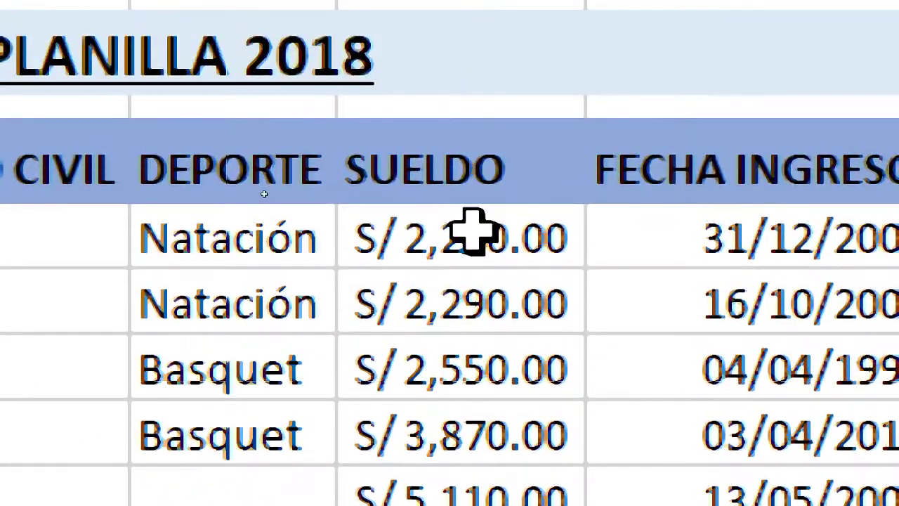
{"action": "left_click_drag", "start_coordinate": [473, 235], "coordinate": [422, 337]}
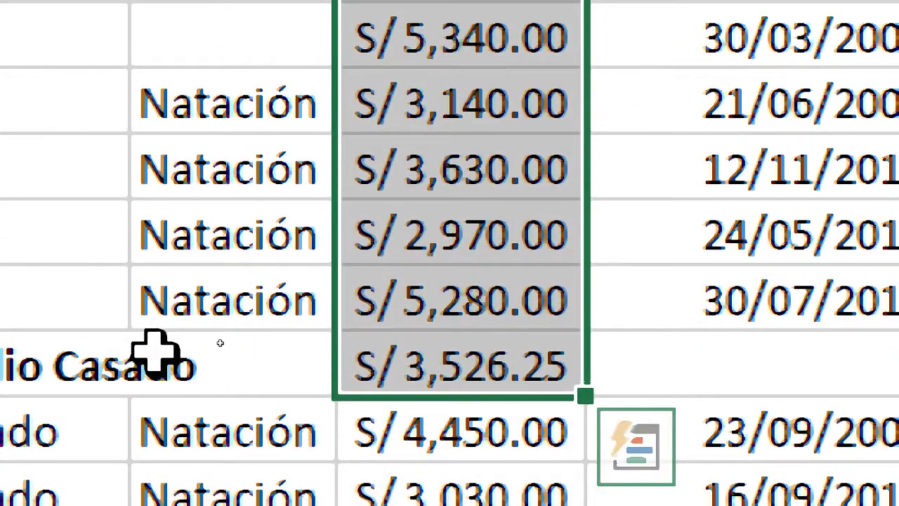
{"action": "left_click", "coordinate": [316, 354]}
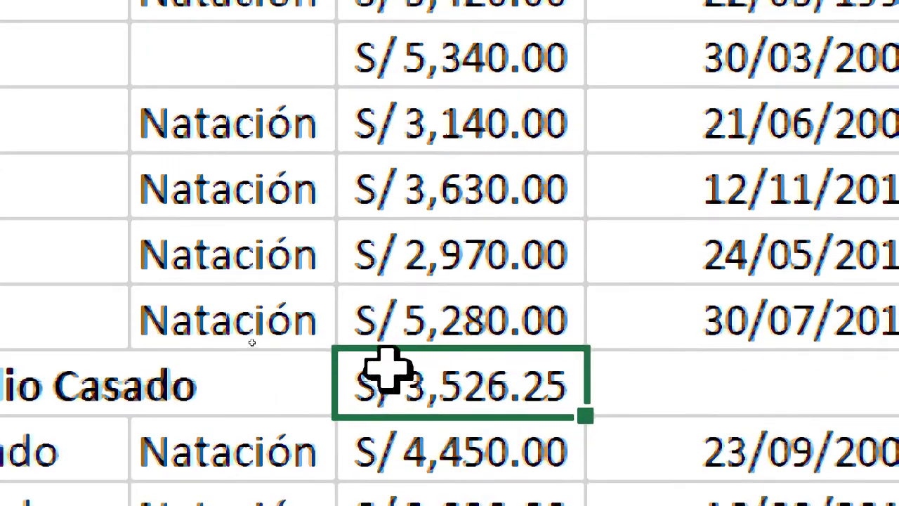
{"action": "left_click", "coordinate": [425, 331]}
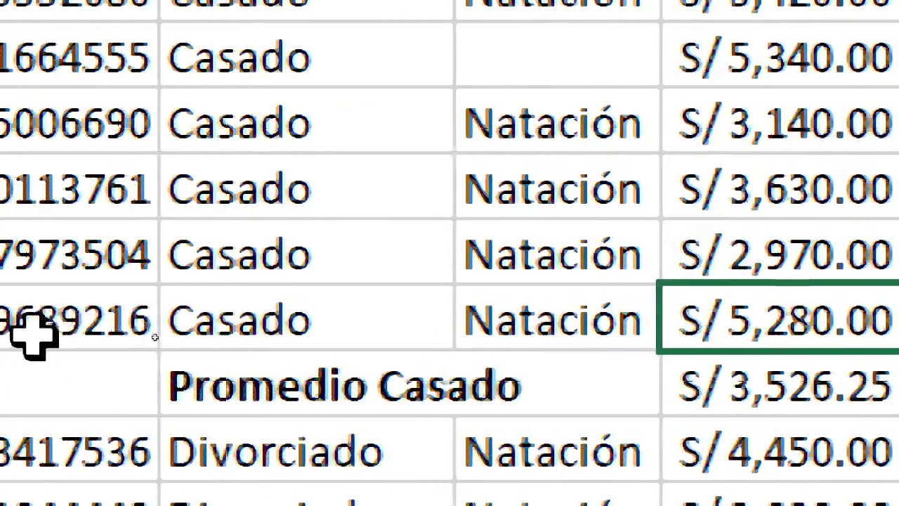
Compare the Promedio Casado and Promedio Divorciado SUELDO subtotals with their groups, through to the start of the Soltero rows
{"action": "left_click", "coordinate": [112, 320]}
{"action": "left_click", "coordinate": [446, 337]}
{"action": "left_click", "coordinate": [513, 379]}
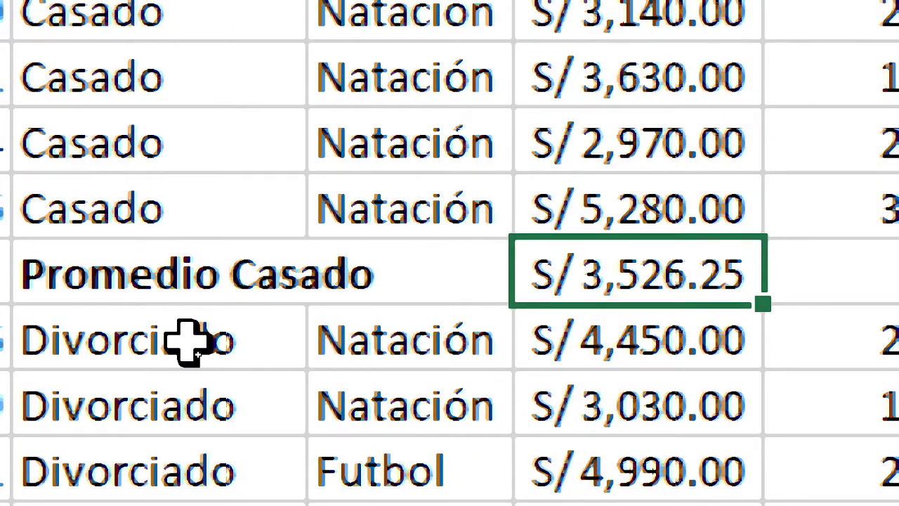
{"action": "left_click", "coordinate": [197, 342]}
{"action": "left_click_drag", "start_coordinate": [151, 501], "coordinate": [112, 224]}
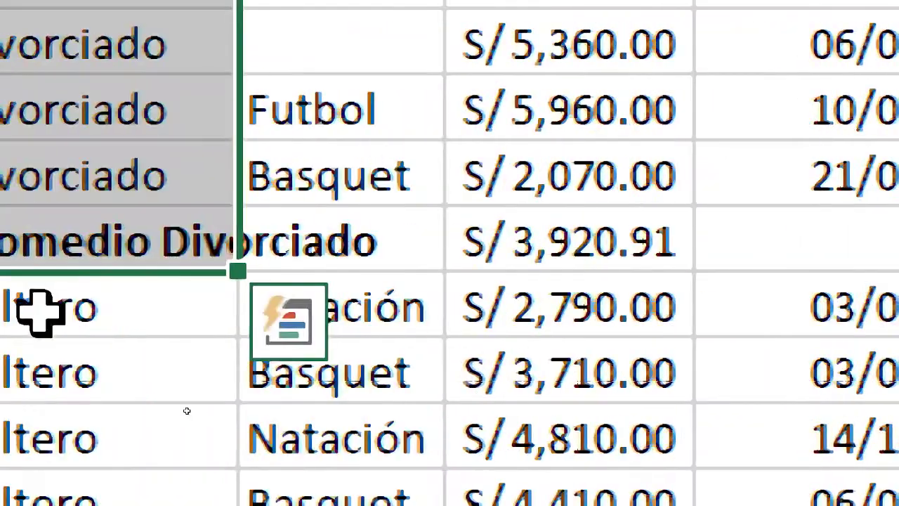
{"action": "left_click", "coordinate": [559, 220]}
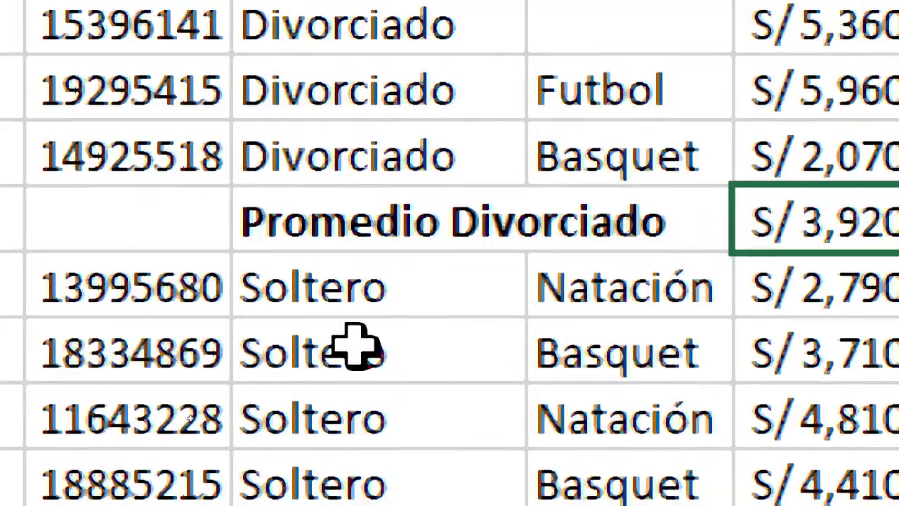
{"action": "left_click", "coordinate": [365, 362]}
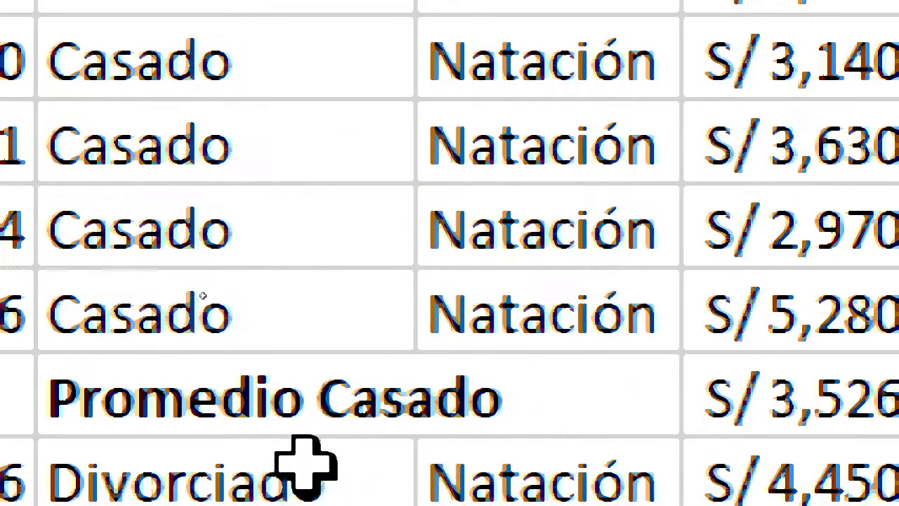
Collapse the Casado detail rows and check the remaining Promedio Casado row across to its SUELDO average
{"action": "scroll", "coordinate": [245, 35], "scroll_direction": "up", "scroll_amount": 2}
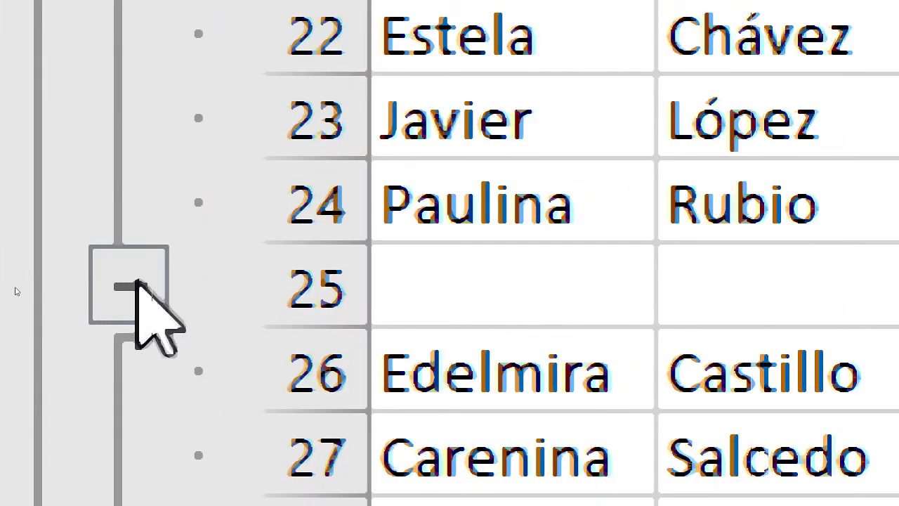
{"action": "left_click", "coordinate": [14, 288]}
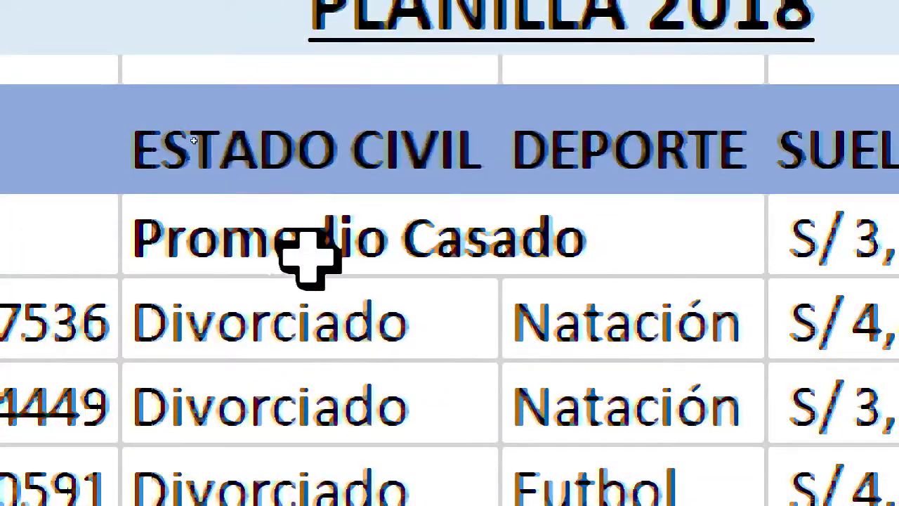
{"action": "left_click", "coordinate": [309, 259]}
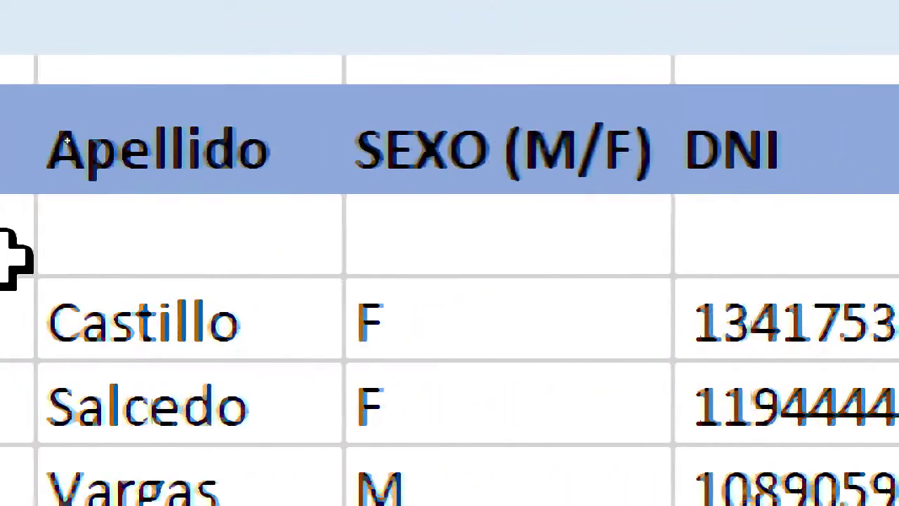
{"action": "left_click", "coordinate": [330, 245]}
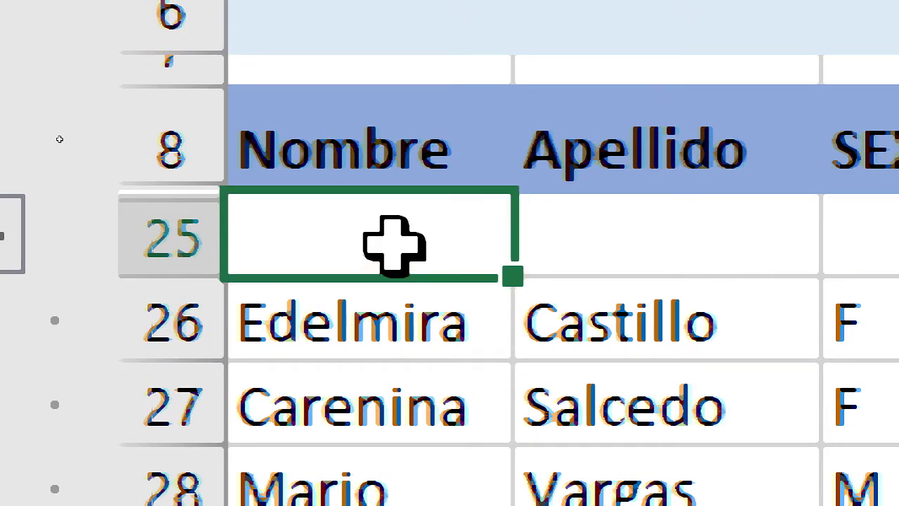
{"action": "left_click_drag", "start_coordinate": [394, 242], "coordinate": [898, 232]}
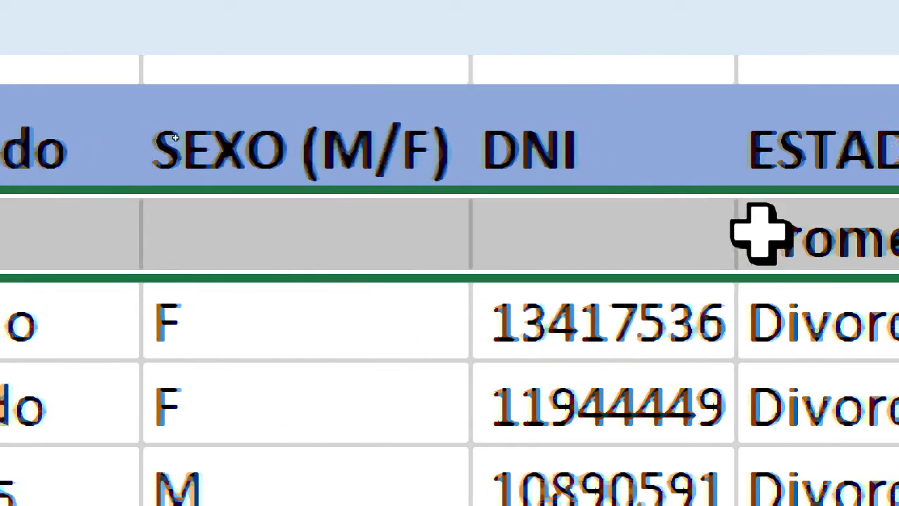
{"action": "left_click_drag", "start_coordinate": [760, 234], "coordinate": [898, 239]}
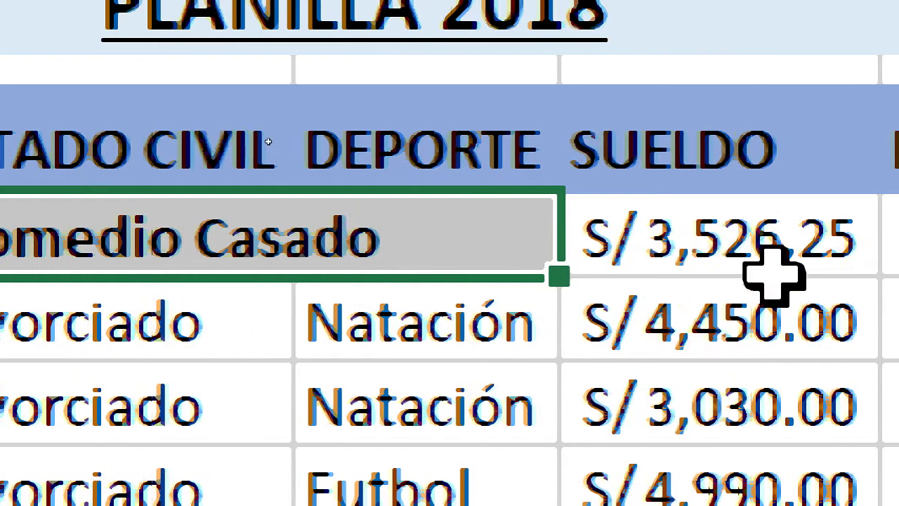
{"action": "left_click", "coordinate": [773, 264]}
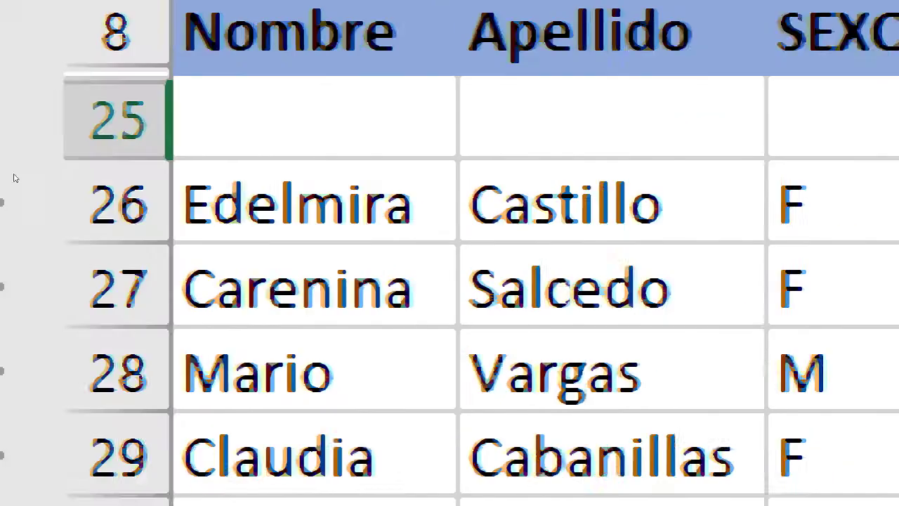
Collapse the Divorciado, Soltero and Viudo detail rows so only the average rows are displayed
{"action": "scroll", "coordinate": [70, 267], "scroll_direction": "down", "scroll_amount": 5}
{"action": "scroll", "coordinate": [70, 274], "scroll_direction": "up", "scroll_amount": 3}
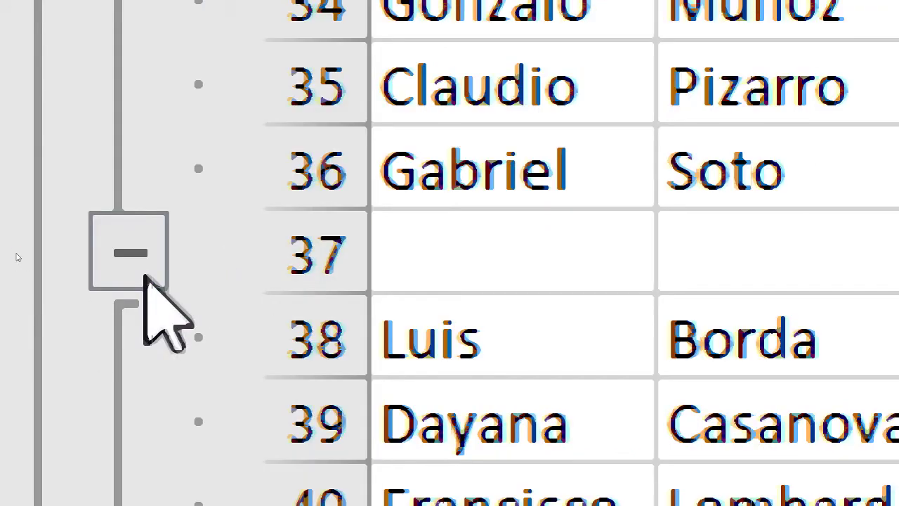
{"action": "left_click", "coordinate": [144, 275]}
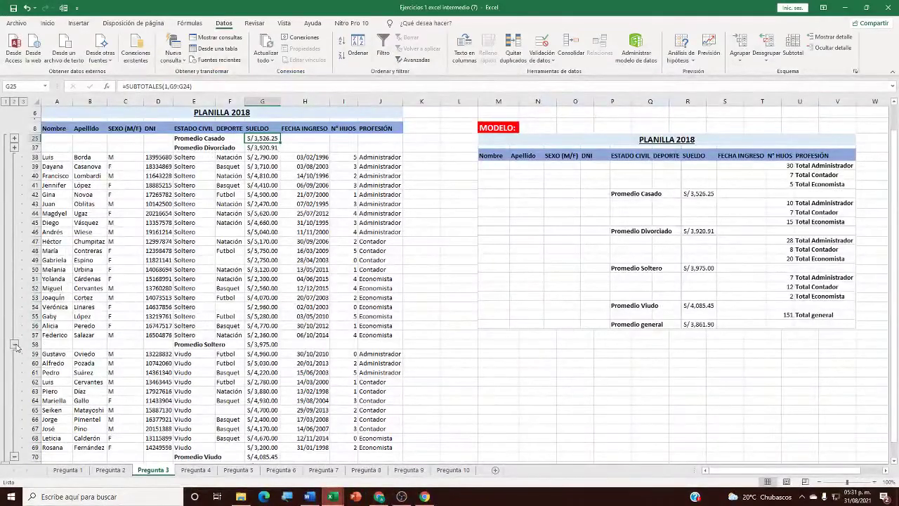
{"action": "left_click", "coordinate": [14, 345]}
{"action": "left_click", "coordinate": [14, 269]}
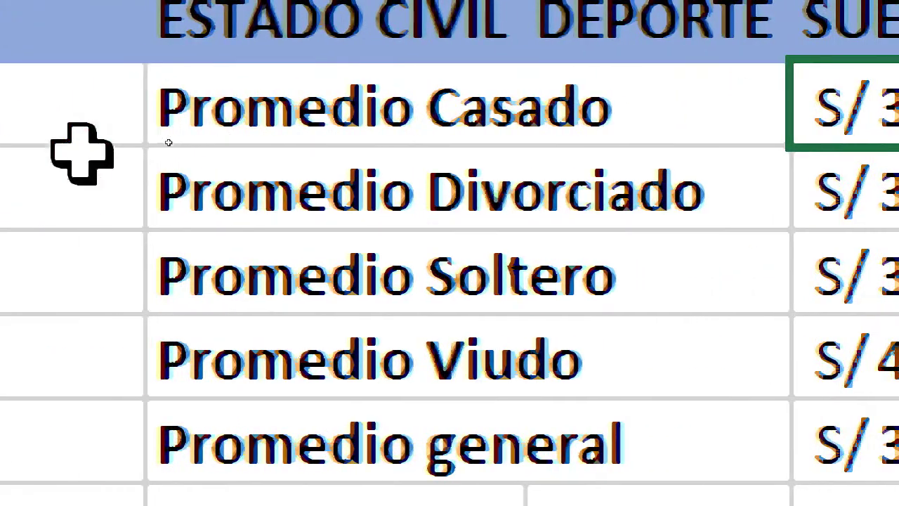
Review the average SUELDO for each marital status and the Promedio general in the collapsed table
{"action": "left_click_drag", "start_coordinate": [387, 30], "coordinate": [532, 254]}
{"action": "left_click_drag", "start_coordinate": [390, 342], "coordinate": [898, 388]}
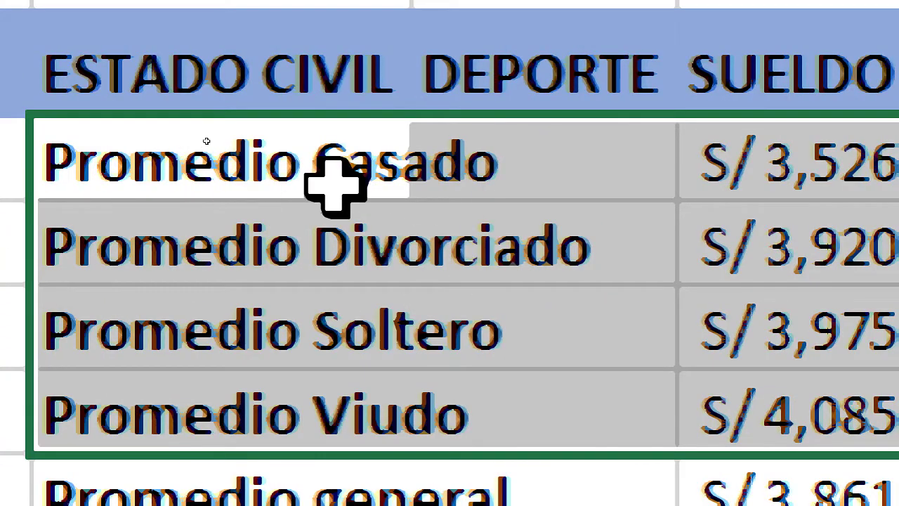
{"action": "left_click", "coordinate": [91, 175]}
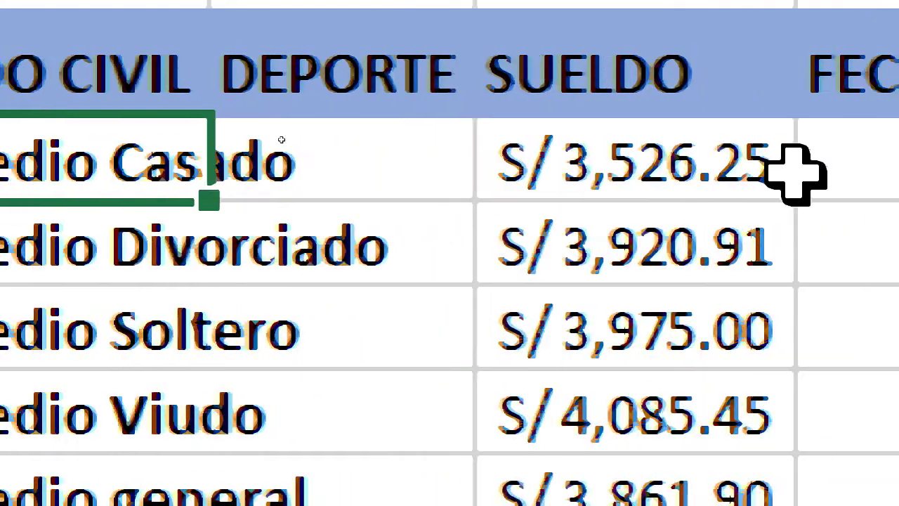
{"action": "left_click", "coordinate": [696, 165]}
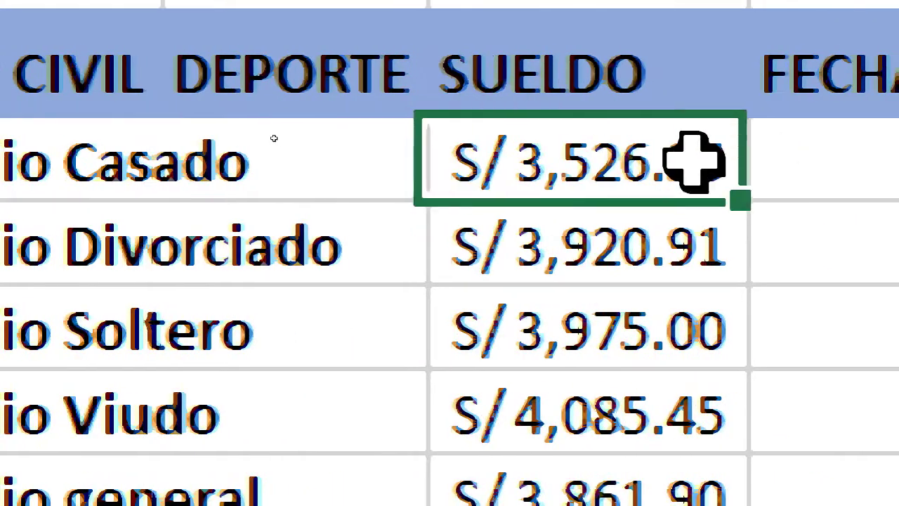
{"action": "left_click", "coordinate": [153, 257]}
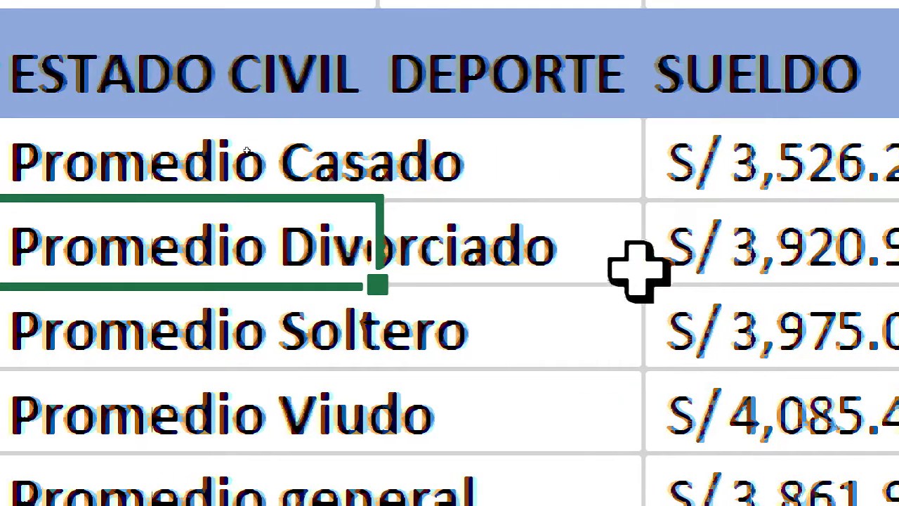
{"action": "left_click", "coordinate": [674, 278]}
{"action": "left_click", "coordinate": [119, 334]}
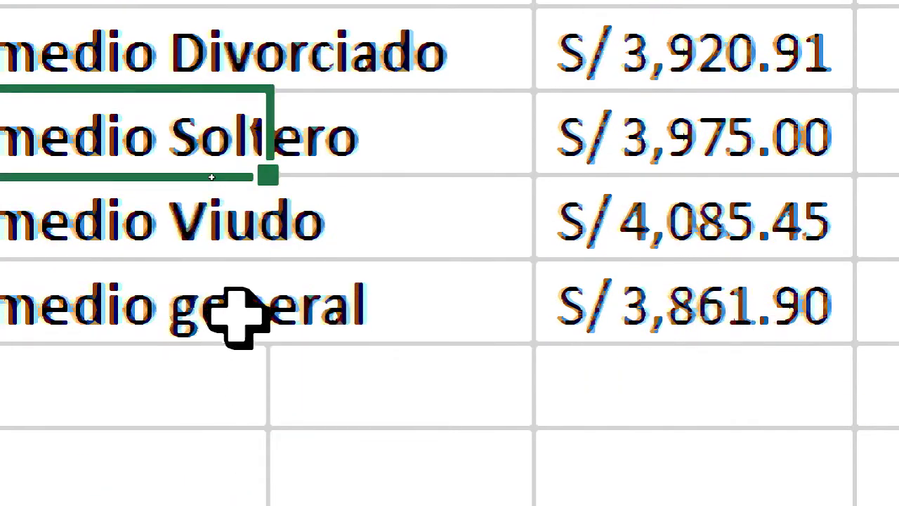
{"action": "left_click", "coordinate": [241, 491]}
{"action": "left_click_drag", "start_coordinate": [176, 296], "coordinate": [572, 358]}
{"action": "left_click", "coordinate": [504, 365]}
{"action": "left_click", "coordinate": [491, 301]}
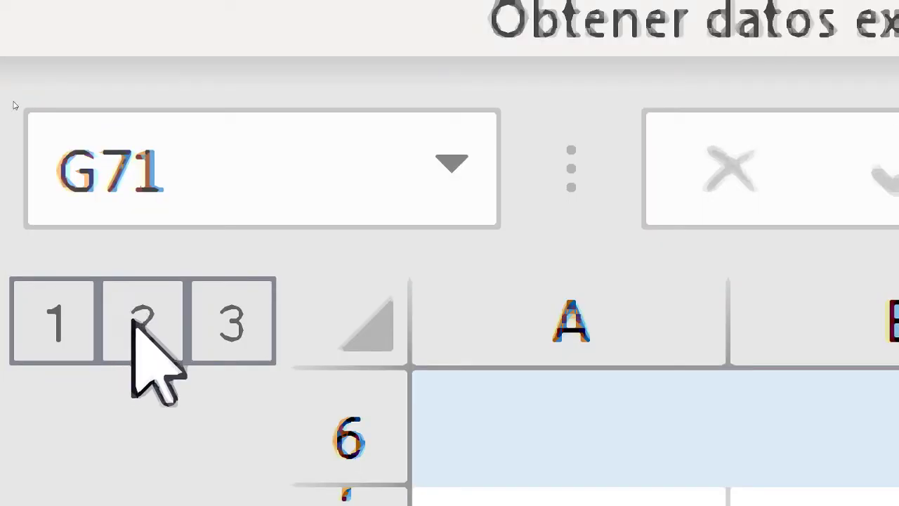
Expand the subtotal outline to show all detail rows again and look through the whole table
{"action": "left_click", "coordinate": [138, 328]}
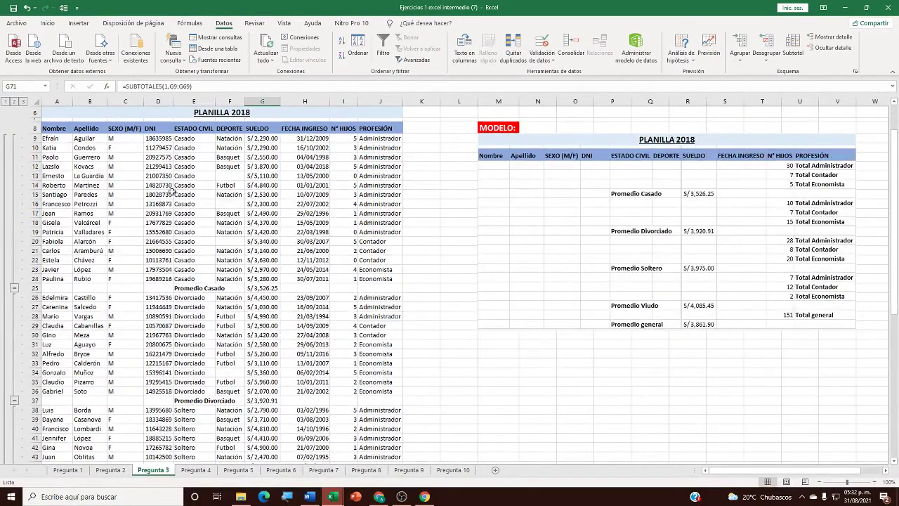
{"action": "scroll", "coordinate": [295, 237], "scroll_direction": "down", "scroll_amount": 15}
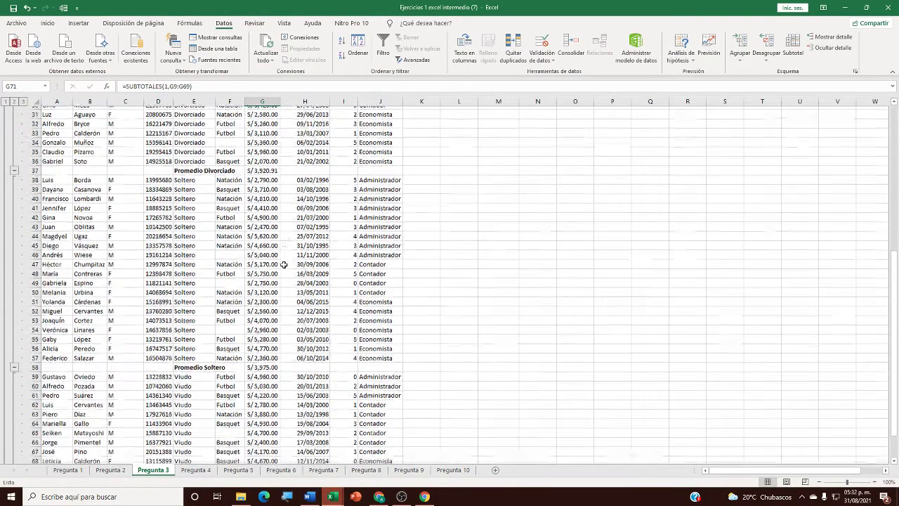
{"action": "scroll", "coordinate": [284, 264], "scroll_direction": "up", "scroll_amount": 13}
{"action": "scroll", "coordinate": [284, 264], "scroll_direction": "up", "scroll_amount": 4}
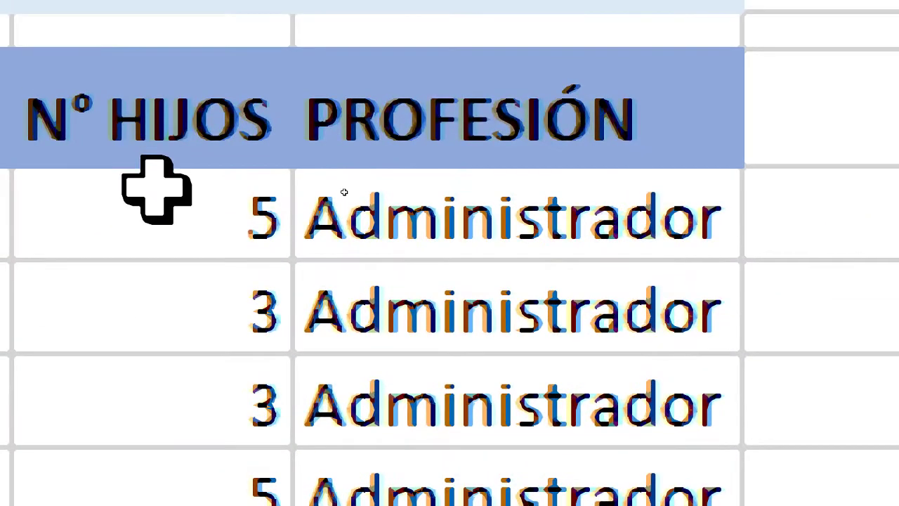
Examine the N° HIJOS and PROFESIÓN columns, highlighting the Administrador entries within the Casado group
{"action": "left_click_drag", "start_coordinate": [157, 110], "coordinate": [240, 505]}
{"action": "left_click", "coordinate": [185, 242]}
{"action": "left_click", "coordinate": [532, 125]}
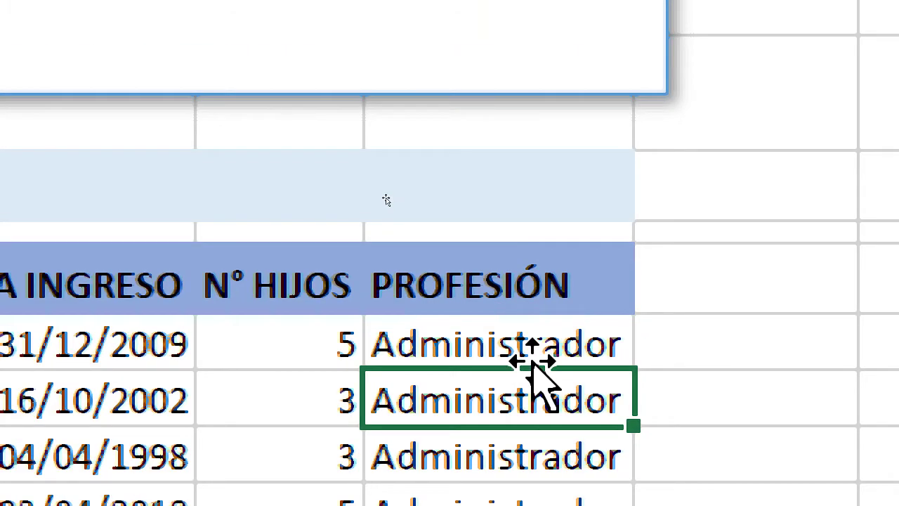
{"action": "left_click_drag", "start_coordinate": [535, 357], "coordinate": [586, 298]}
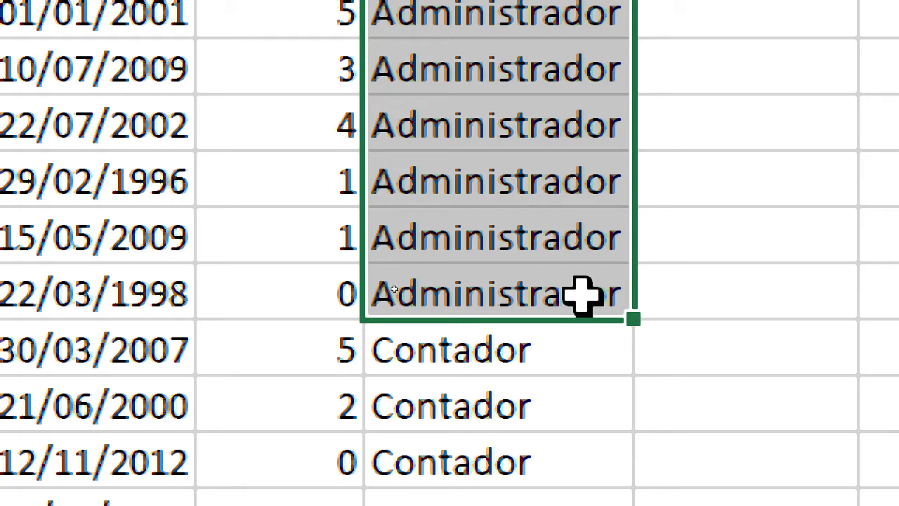
{"action": "mouse_move", "coordinate": [583, 291]}
{"action": "left_mouse_down"}
{"action": "mouse_move", "coordinate": [552, 291]}
{"action": "mouse_move", "coordinate": [584, 257]}
{"action": "mouse_move", "coordinate": [584, 301]}
{"action": "left_mouse_up"}
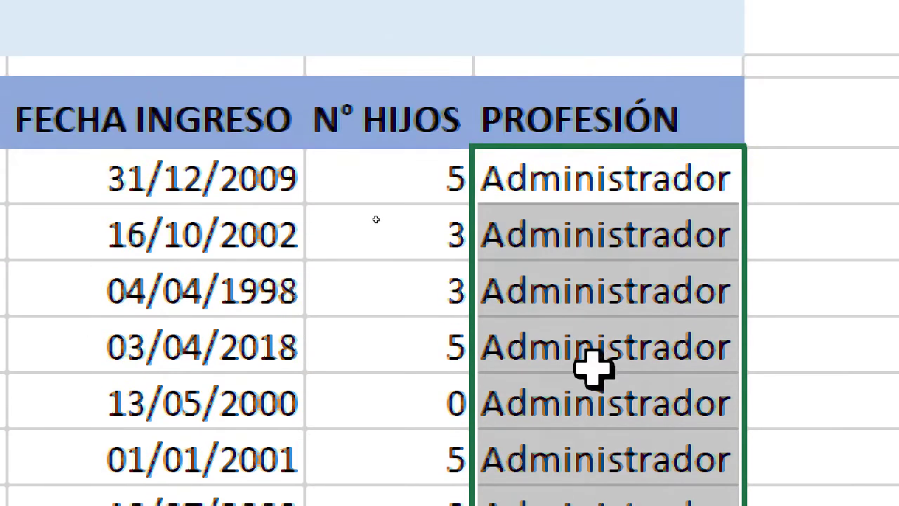
Go through the N° HIJOS values of the Casado group's Administrador rows one by one
{"action": "left_click", "coordinate": [416, 181]}
{"action": "left_click", "coordinate": [395, 234]}
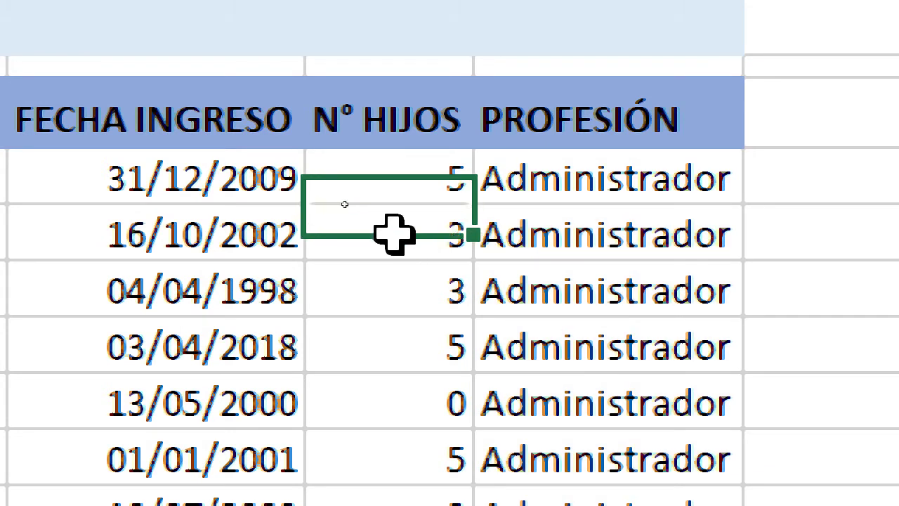
{"action": "left_click", "coordinate": [396, 288]}
{"action": "left_click", "coordinate": [400, 239]}
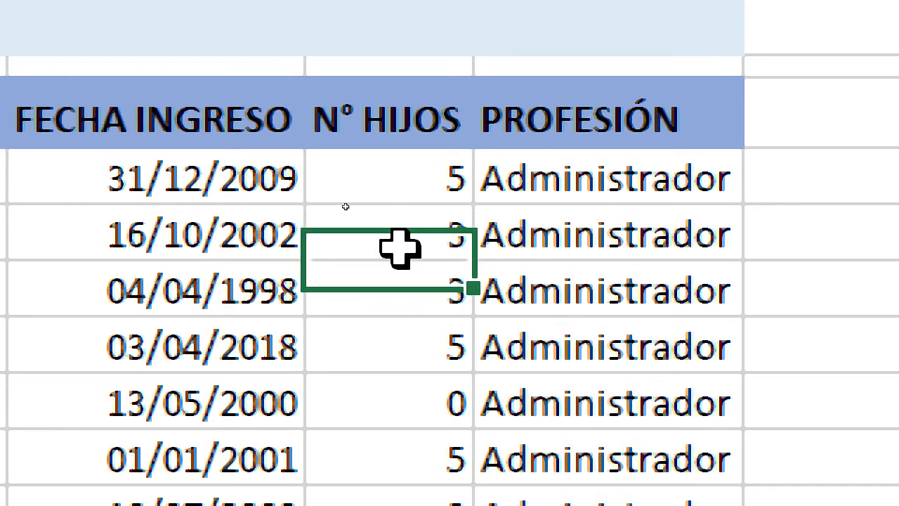
{"action": "left_click", "coordinate": [400, 298]}
{"action": "left_click", "coordinate": [404, 351]}
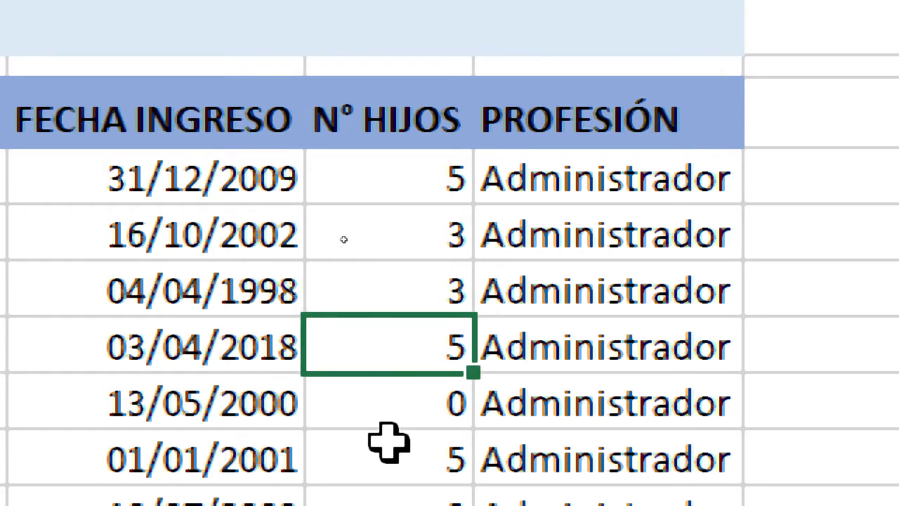
{"action": "left_click", "coordinate": [386, 278]}
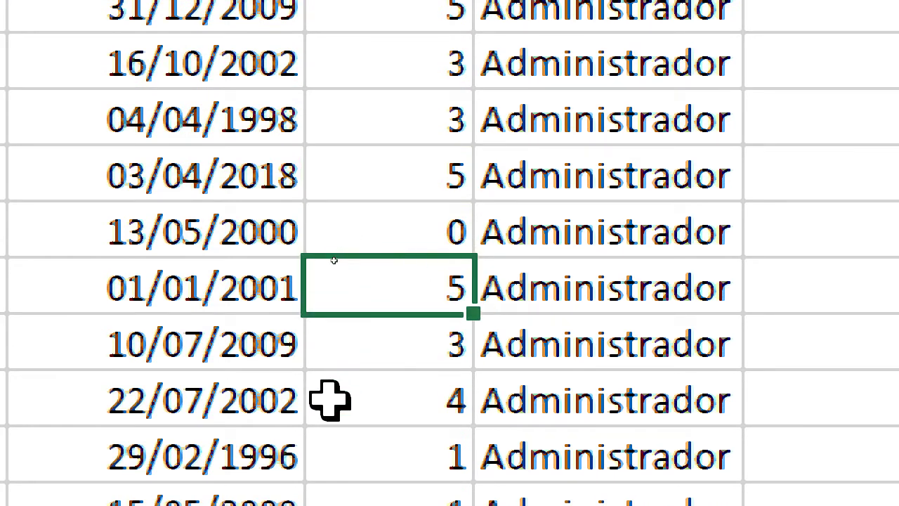
{"action": "left_click", "coordinate": [391, 337]}
{"action": "left_click", "coordinate": [426, 400]}
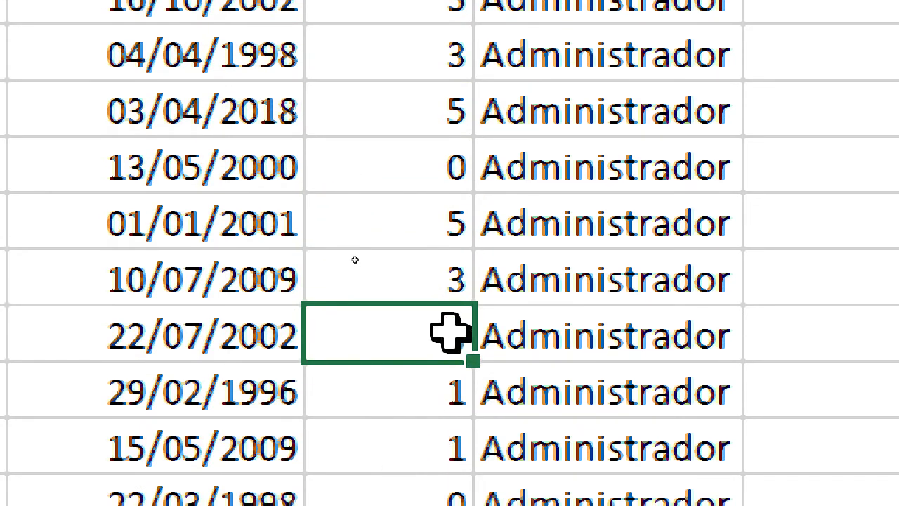
{"action": "left_click", "coordinate": [421, 376]}
{"action": "left_click", "coordinate": [436, 447]}
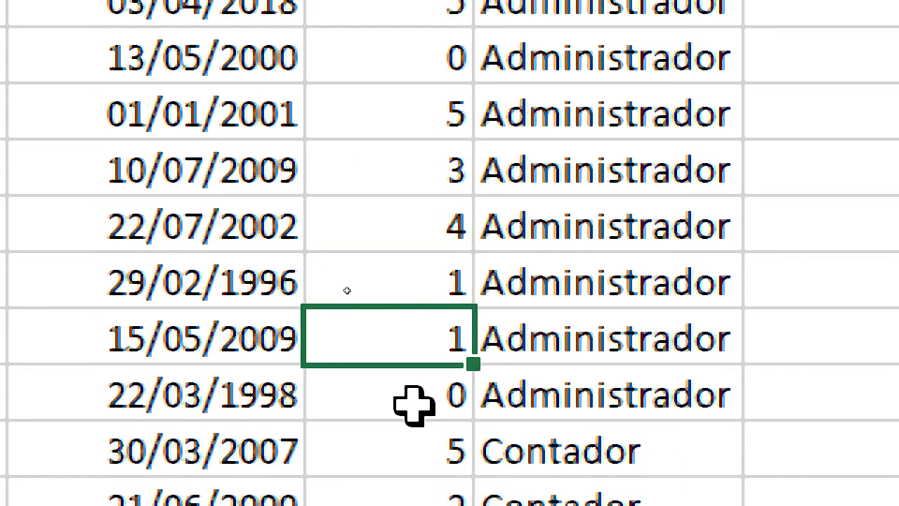
{"action": "left_click_drag", "start_coordinate": [662, 335], "coordinate": [428, 25]}
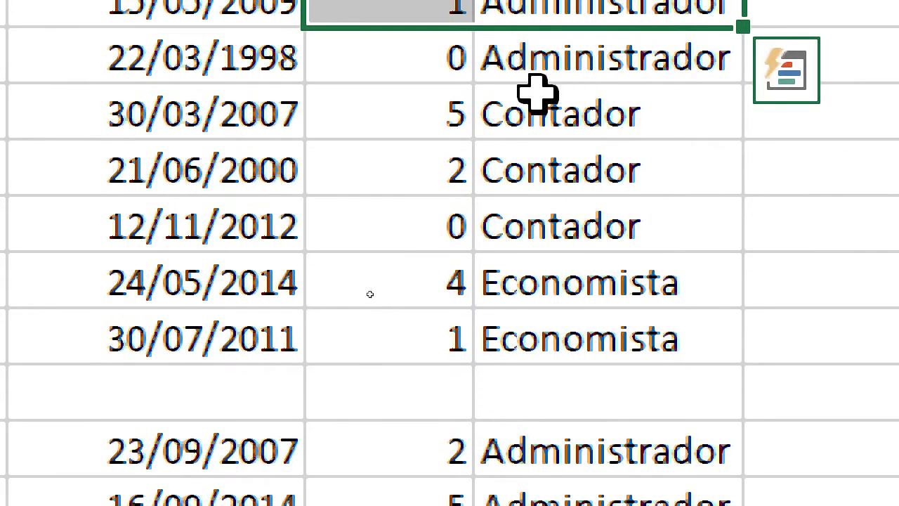
Examine the Contador rows of the Casado group together with their N° HIJOS values
{"action": "left_click", "coordinate": [586, 68]}
{"action": "left_click", "coordinate": [577, 130]}
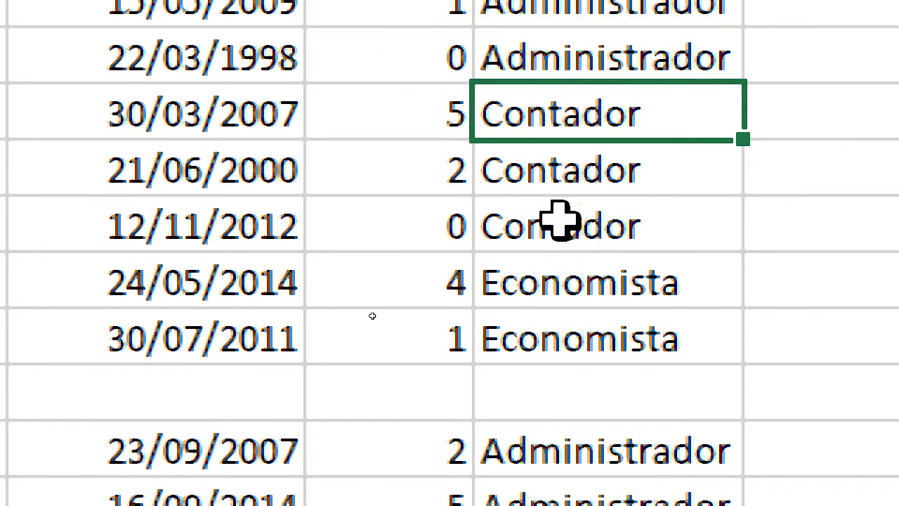
{"action": "left_click", "coordinate": [592, 173]}
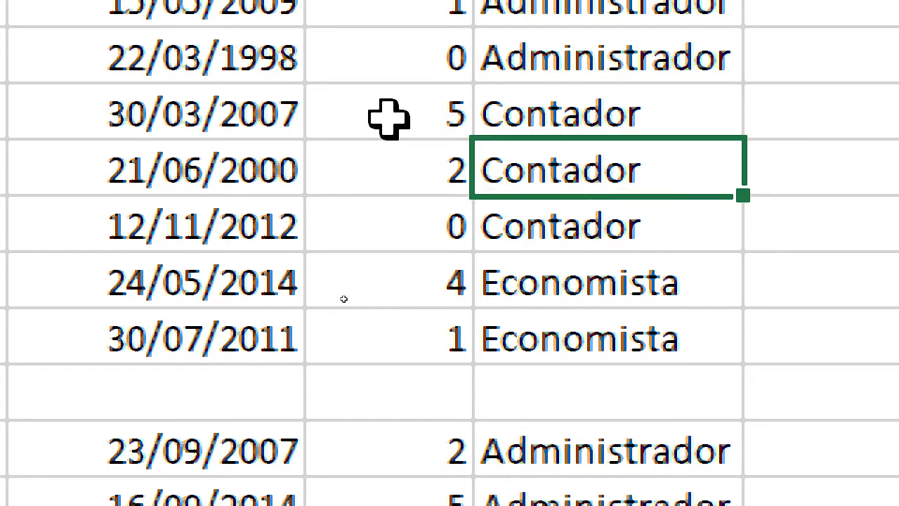
{"action": "left_click", "coordinate": [389, 123]}
{"action": "left_click", "coordinate": [395, 160]}
{"action": "left_click_drag", "start_coordinate": [712, 229], "coordinate": [338, 112]}
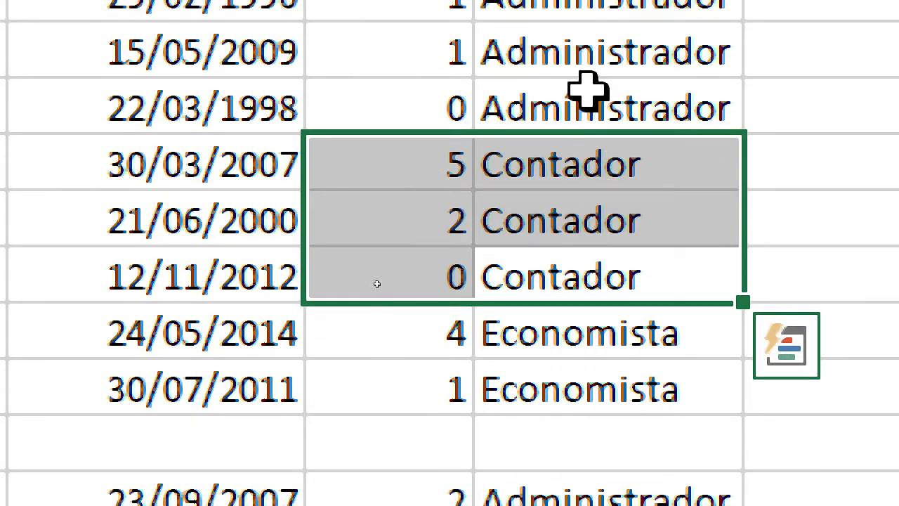
{"action": "left_click", "coordinate": [592, 9]}
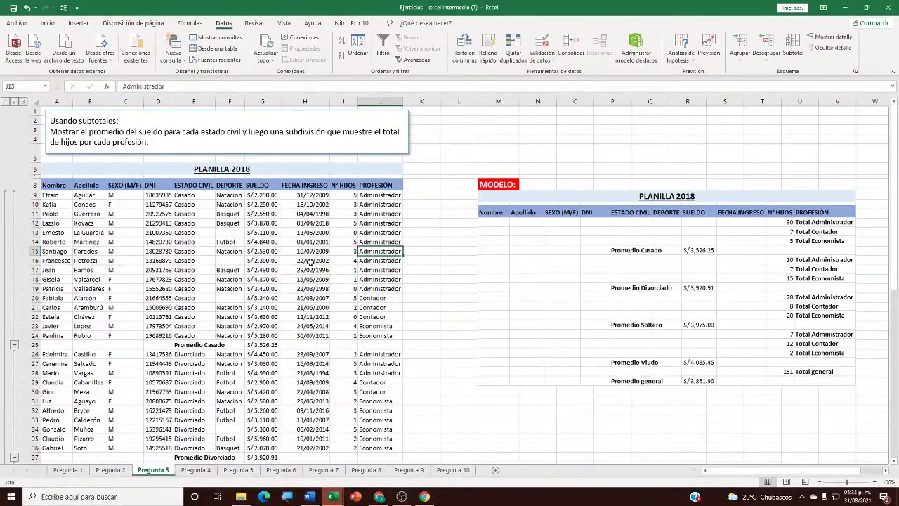
Select the entire PLANILLA 2018 table and open the Subtotales dialog for it
{"action": "left_click", "coordinate": [315, 259]}
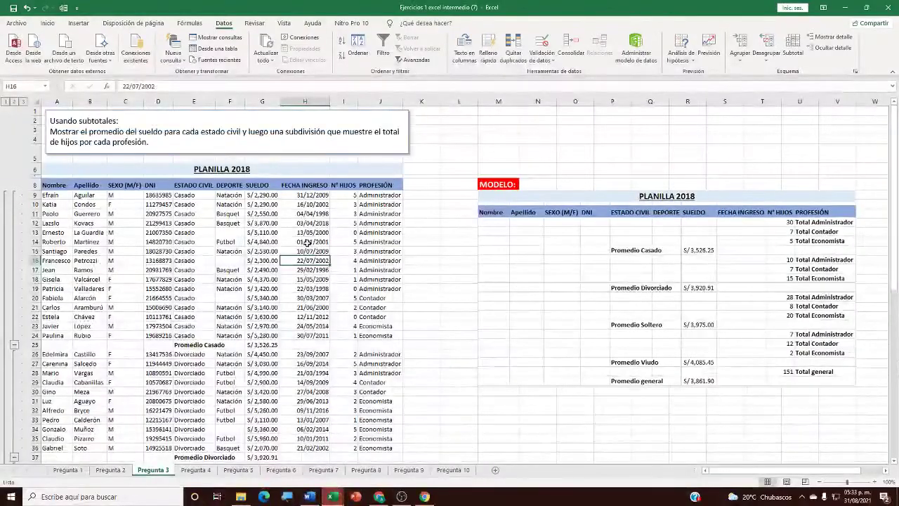
{"action": "left_click", "coordinate": [200, 260]}
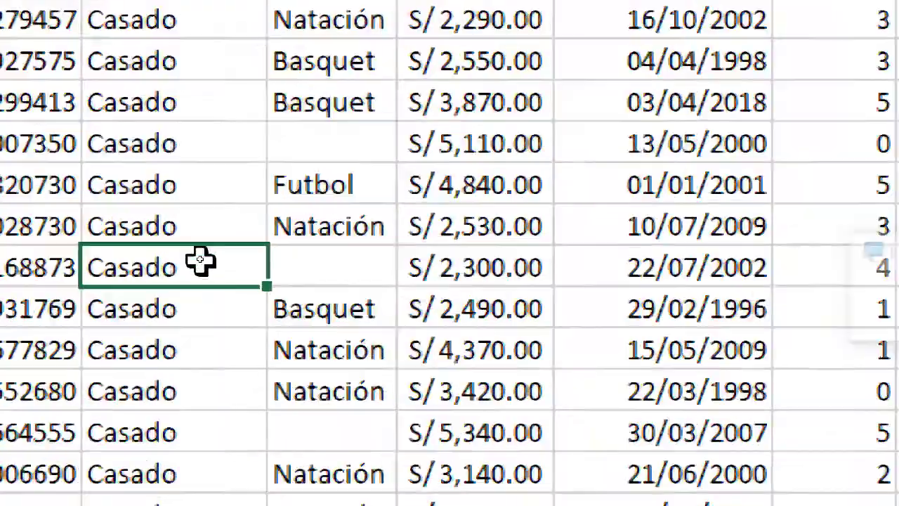
{"action": "key", "text": "ctrl+a"}
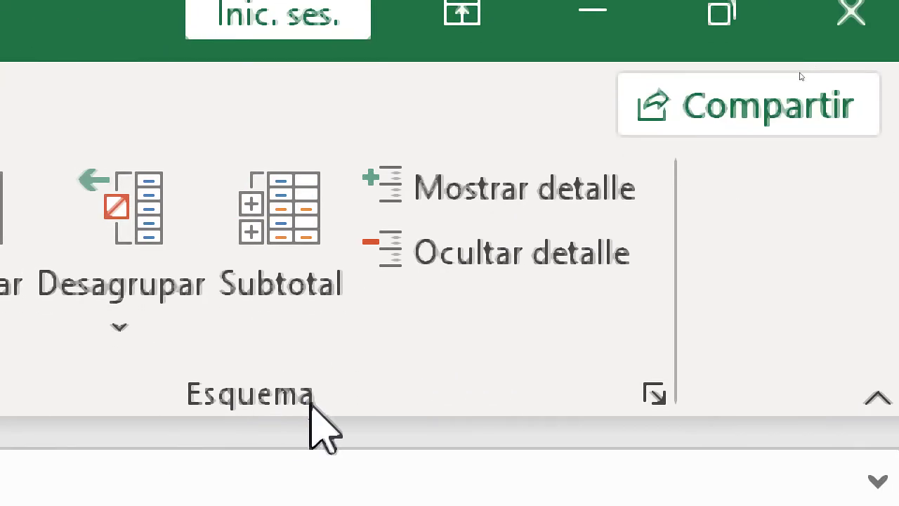
{"action": "left_click", "coordinate": [303, 219]}
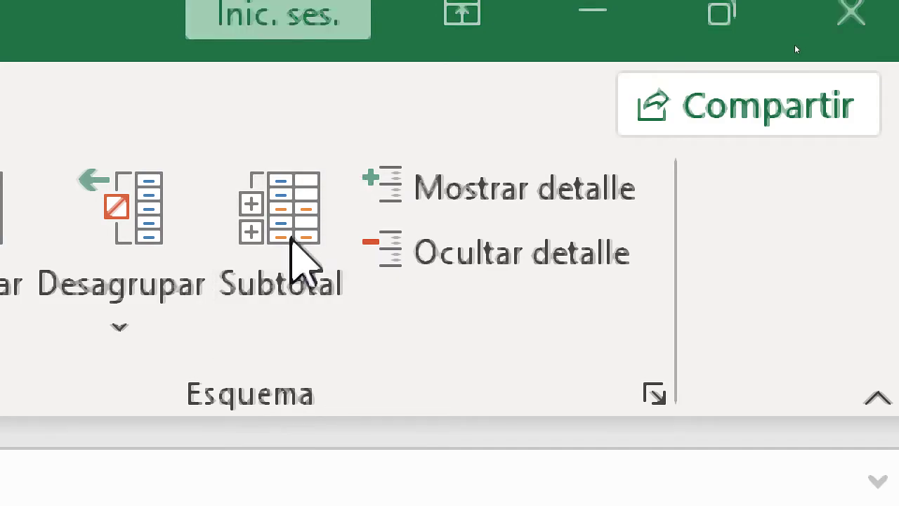
{"action": "key", "text": "Escape"}
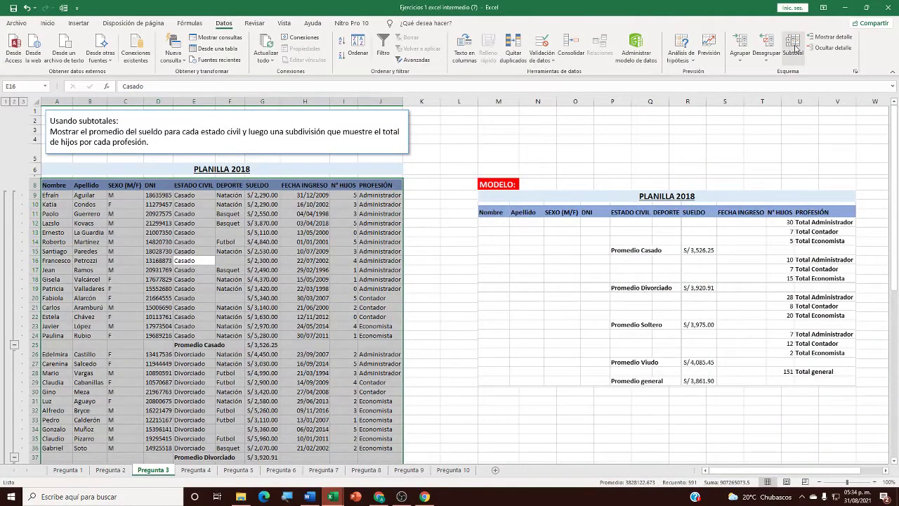
{"action": "left_click", "coordinate": [794, 47]}
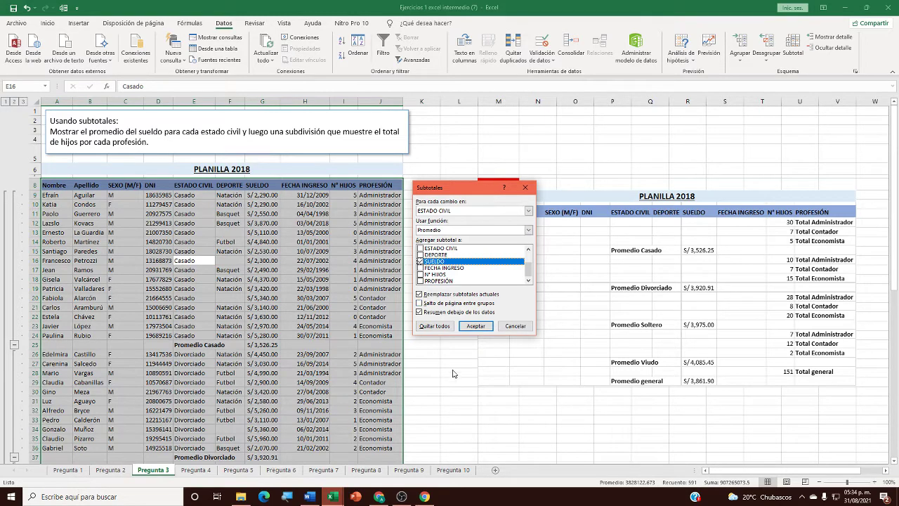
Switch to the Google Meet call, mute the microphone and turn it back on, and return to the Excel exercise workbook
{"action": "left_click", "coordinate": [380, 497]}
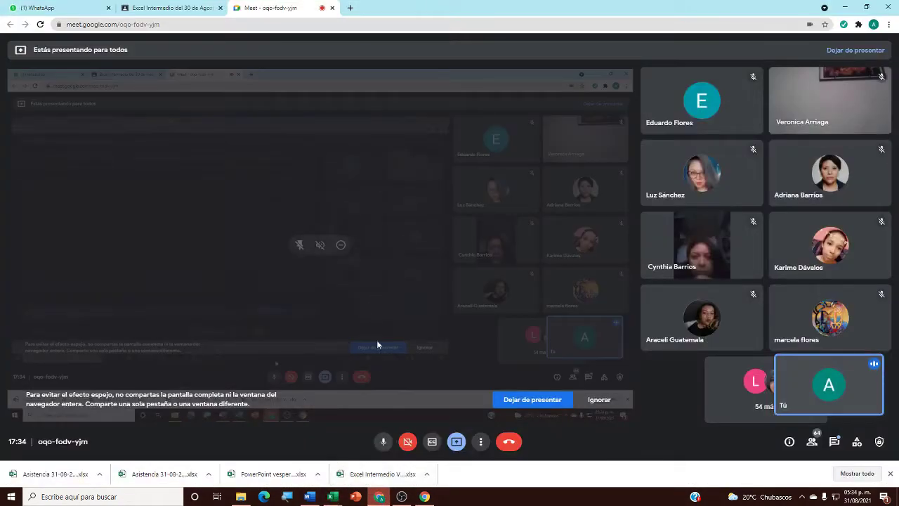
{"action": "left_click", "coordinate": [384, 442]}
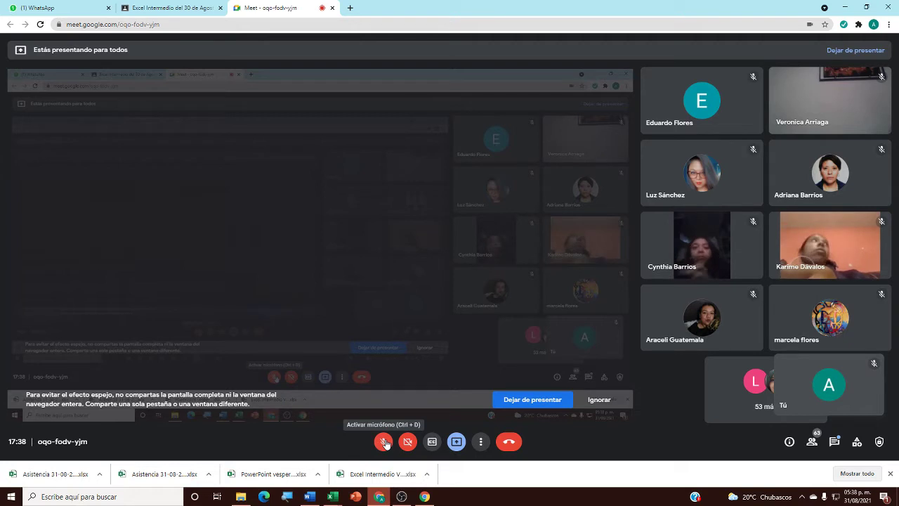
{"action": "left_click", "coordinate": [384, 442]}
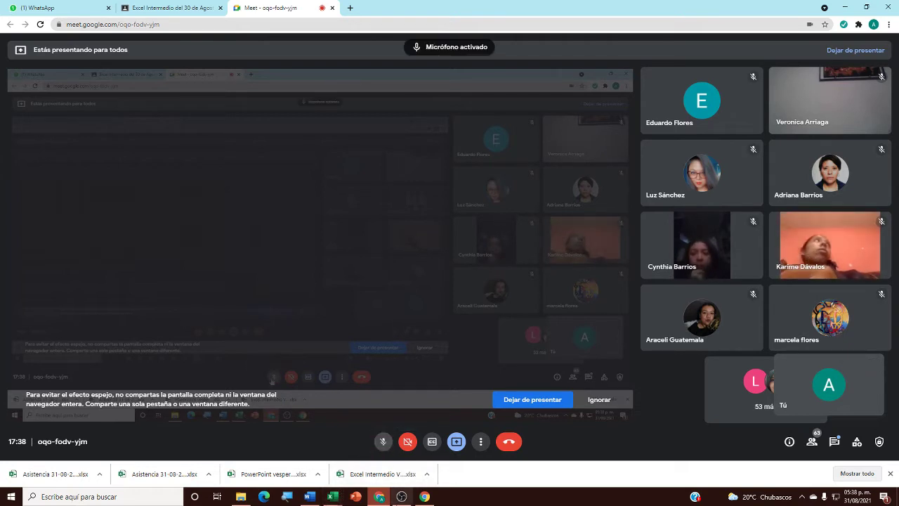
{"action": "mouse_move", "coordinate": [332, 496]}
{"action": "left_click", "coordinate": [380, 469]}
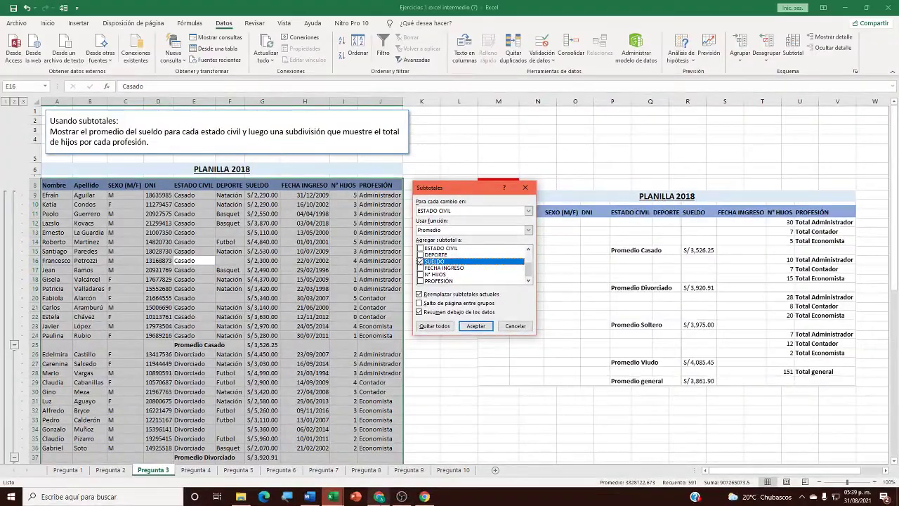
Check the Google Meet call briefly, return to the Excel exercise workbook, and view the Para cada cambio en options in the Subtotales dialog
{"action": "key", "text": "Escape"}
{"action": "left_click", "coordinate": [379, 496]}
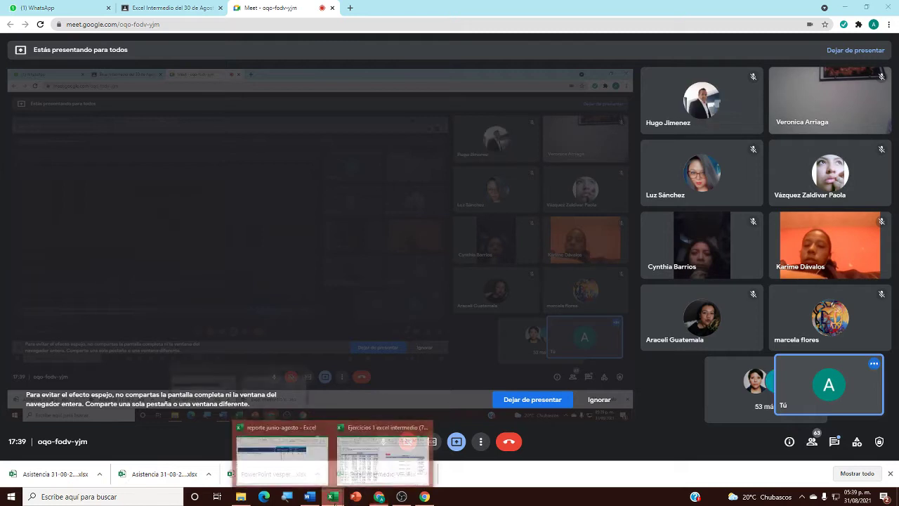
{"action": "left_click", "coordinate": [383, 450]}
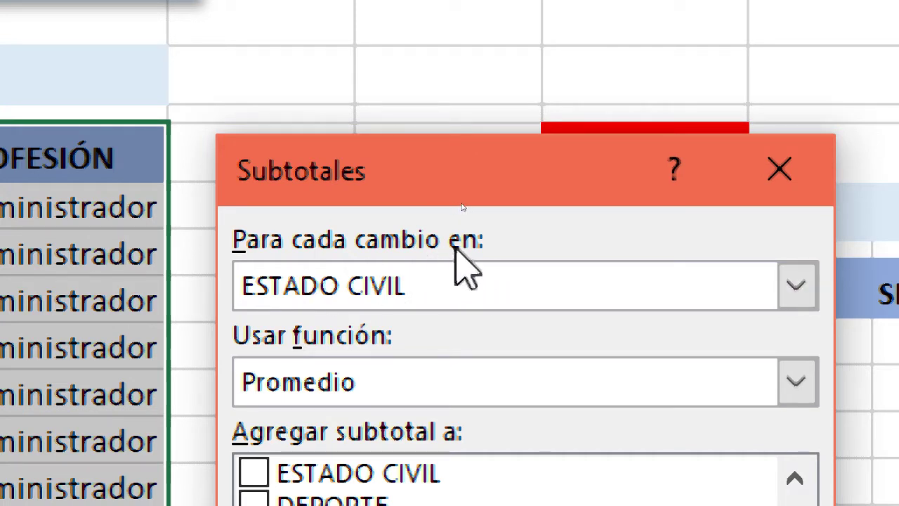
{"action": "left_click", "coordinate": [797, 284]}
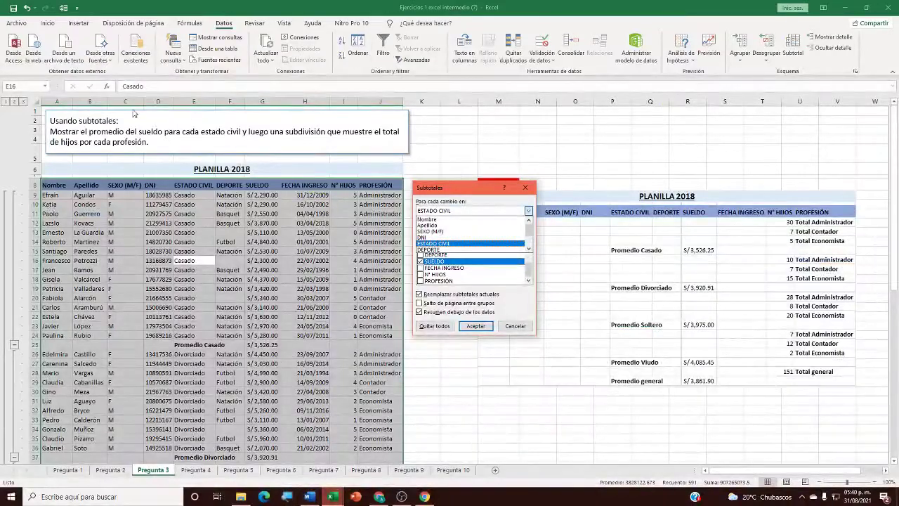
Share the Google Meet link in the Mi grupo chat on WhatsApp Web and return to the Excel exercise workbook
{"action": "left_click", "coordinate": [380, 496]}
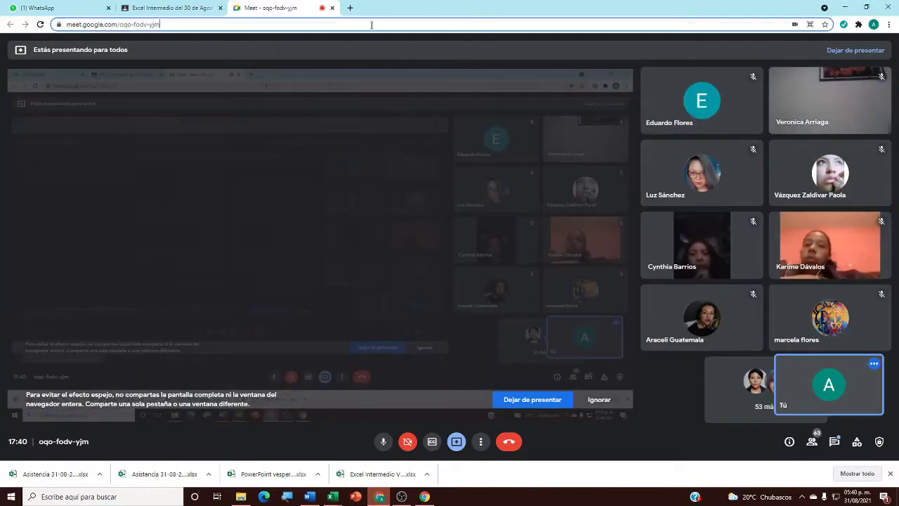
{"action": "left_click", "coordinate": [371, 24]}
{"action": "left_click", "coordinate": [30, 6]}
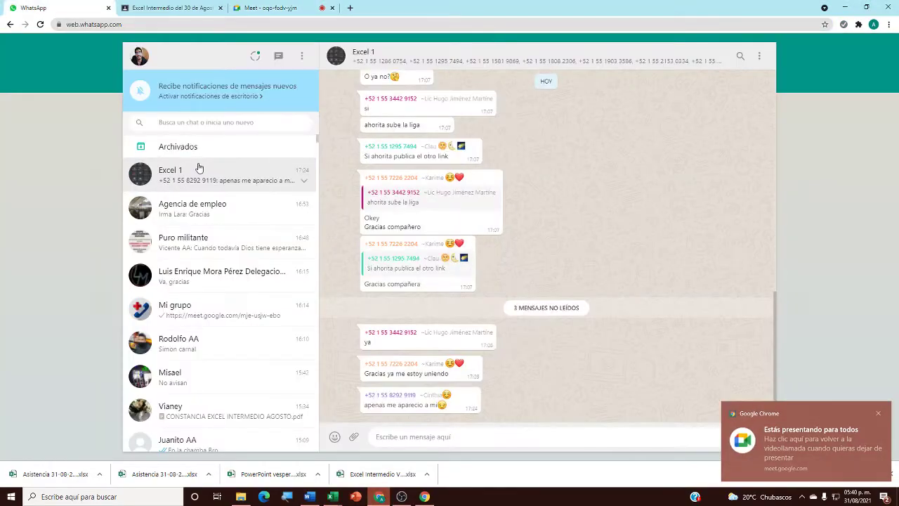
{"action": "left_click", "coordinate": [169, 312]}
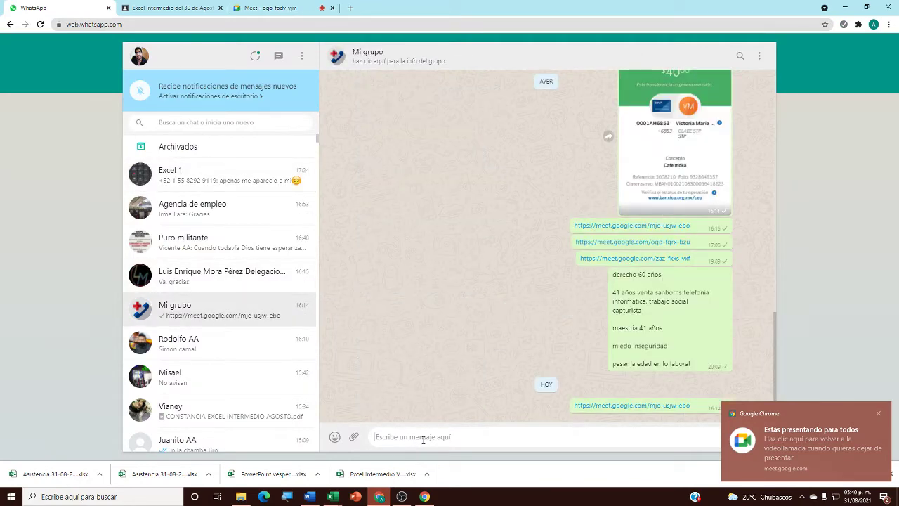
{"action": "key", "text": "Return"}
{"action": "left_click", "coordinate": [274, 8]}
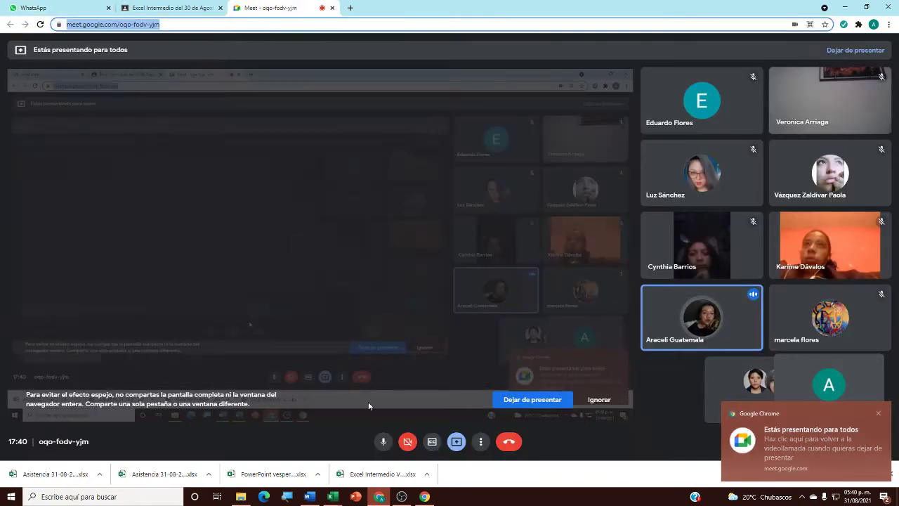
{"action": "mouse_move", "coordinate": [332, 496]}
{"action": "left_click", "coordinate": [388, 453]}
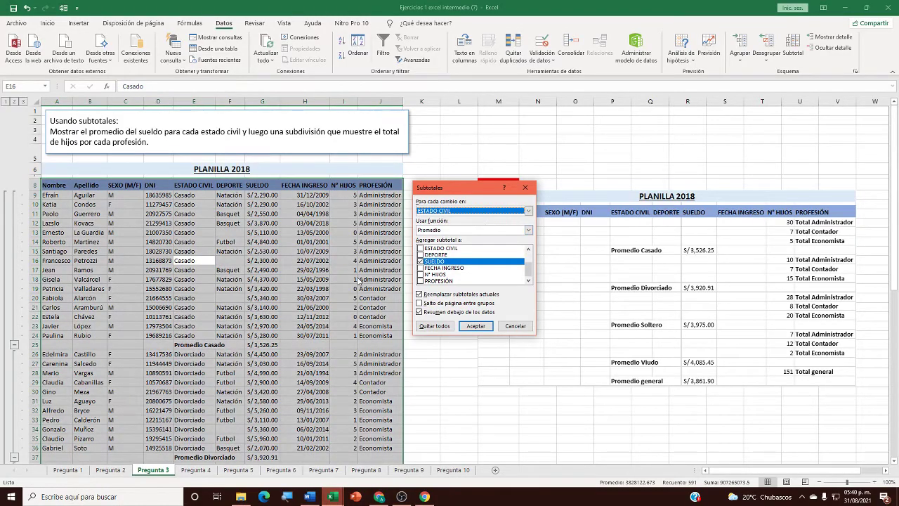
Switch to Google Meet, activate the microphone, and return to the Subtotales dialog in the Excel exercise workbook
{"action": "left_click", "coordinate": [379, 496]}
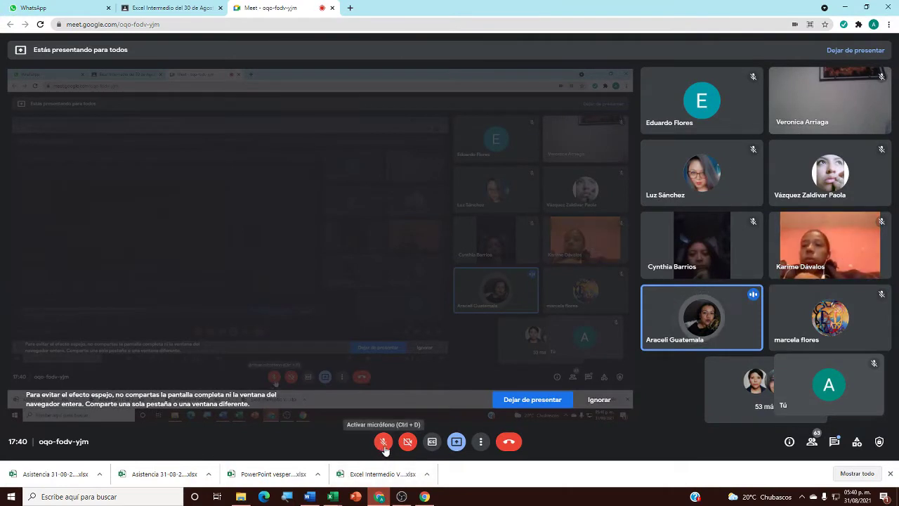
{"action": "left_click", "coordinate": [383, 441]}
{"action": "mouse_move", "coordinate": [333, 497]}
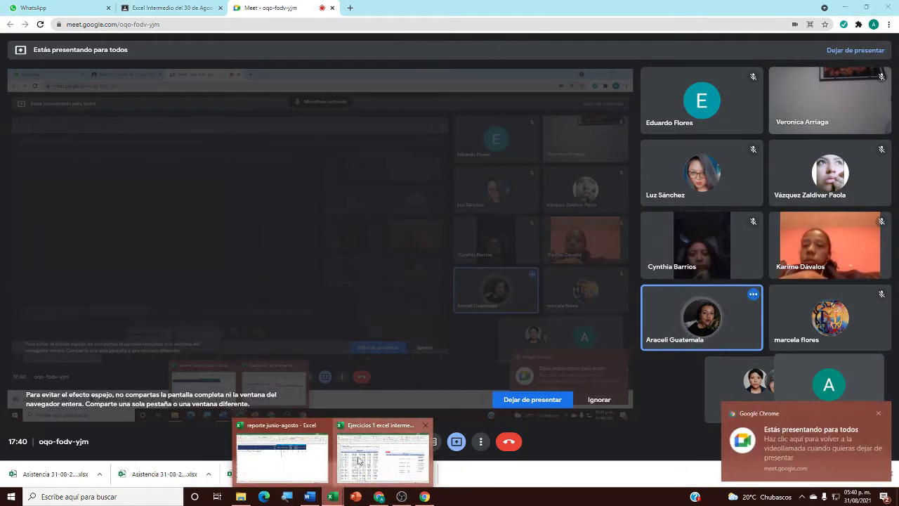
{"action": "left_click", "coordinate": [383, 453]}
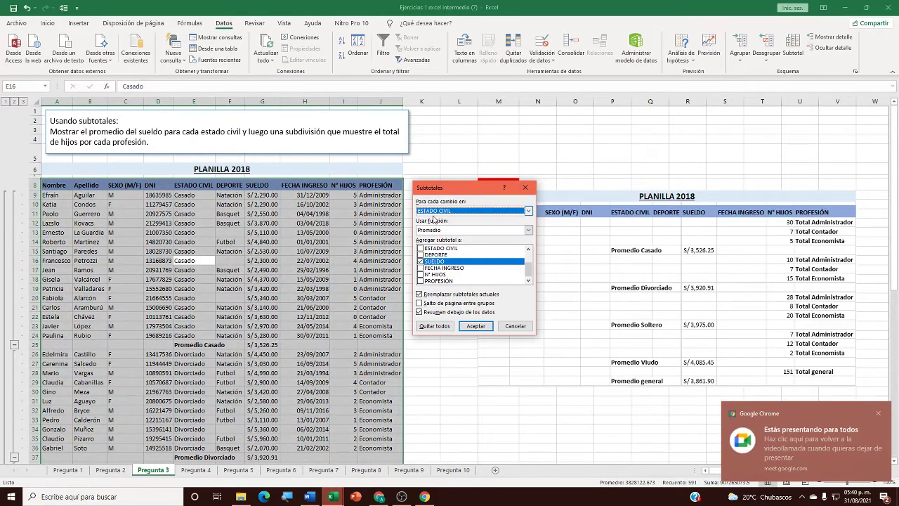
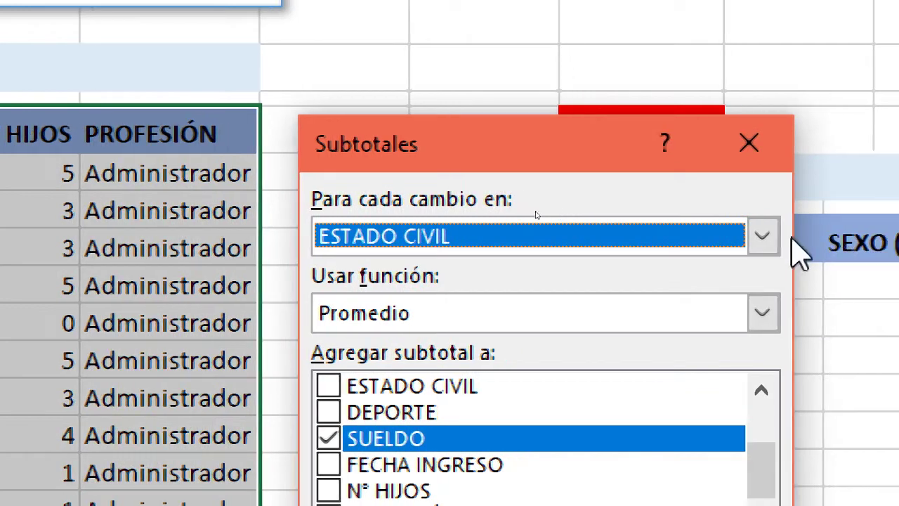
{"action": "left_click", "coordinate": [763, 237]}
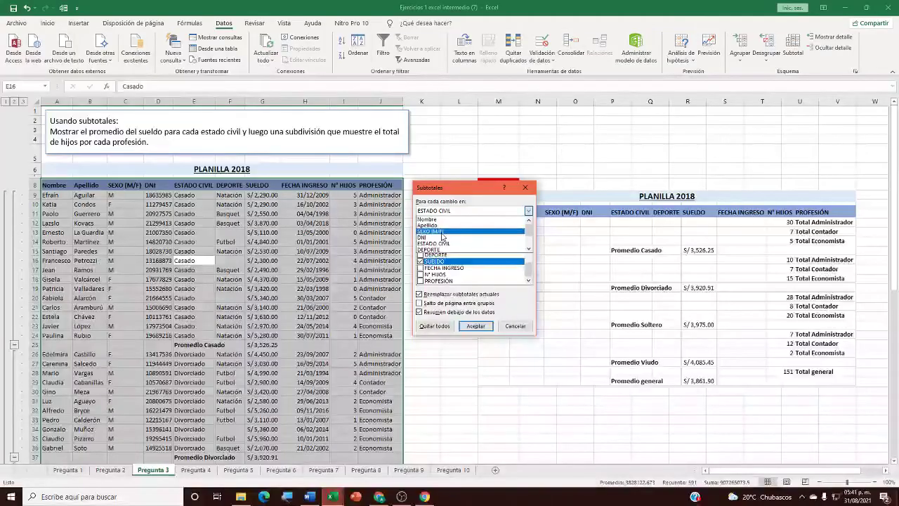
{"action": "left_click", "coordinate": [379, 496]}
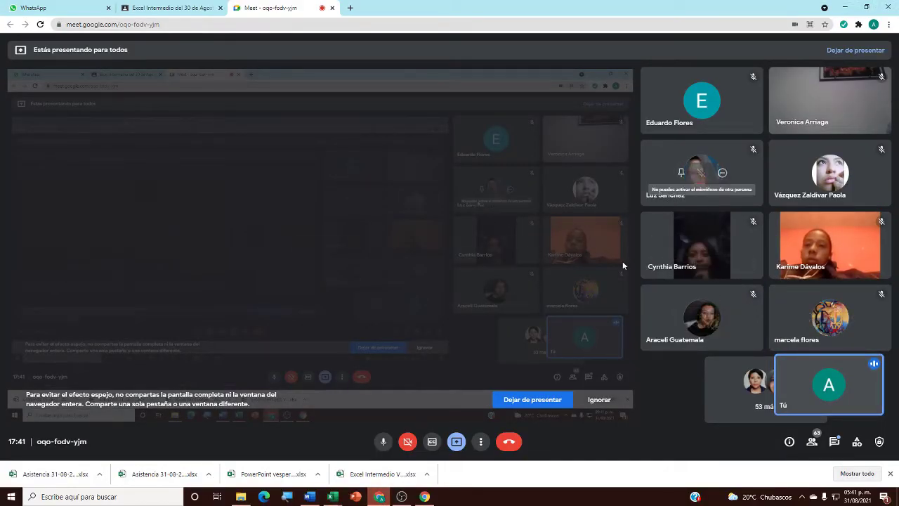
{"action": "mouse_move", "coordinate": [336, 500]}
{"action": "left_click", "coordinate": [383, 457]}
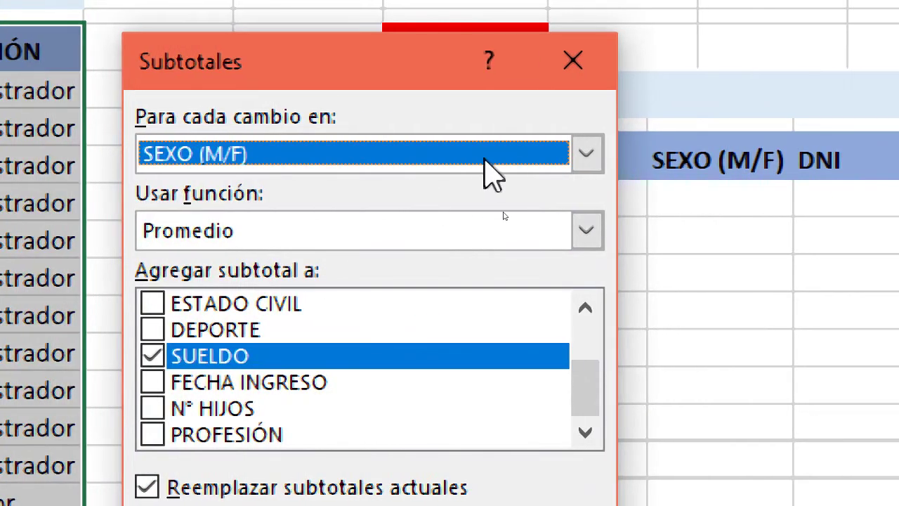
{"action": "left_click", "coordinate": [517, 171]}
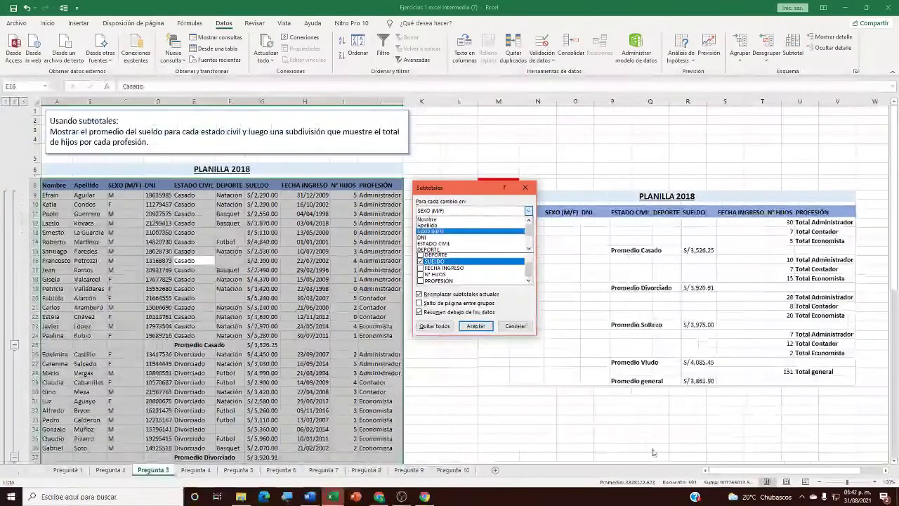
{"action": "mouse_move", "coordinate": [383, 503]}
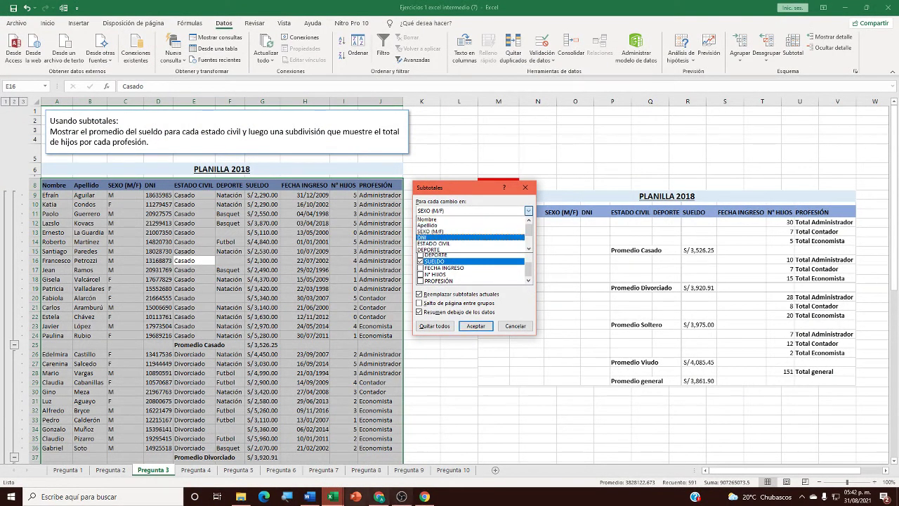
{"action": "left_click", "coordinate": [379, 496]}
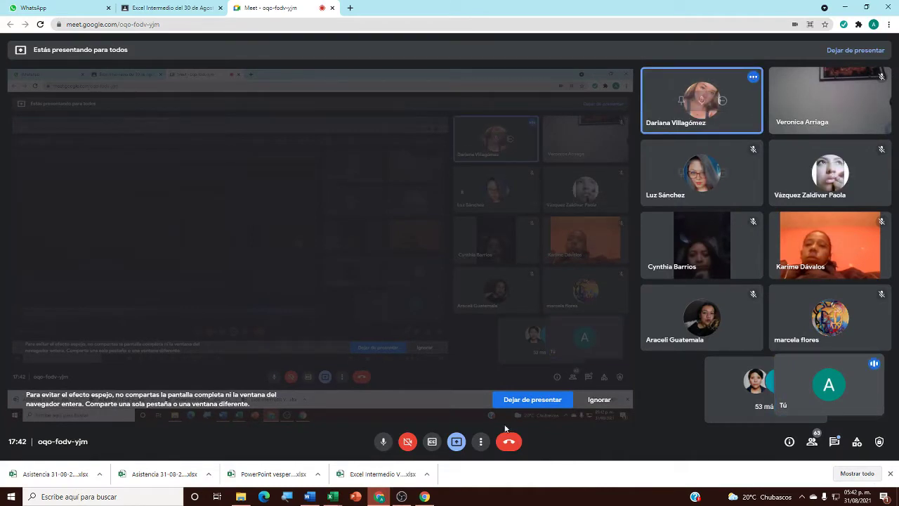
{"action": "left_click", "coordinate": [335, 497]}
{"action": "left_click", "coordinate": [382, 466]}
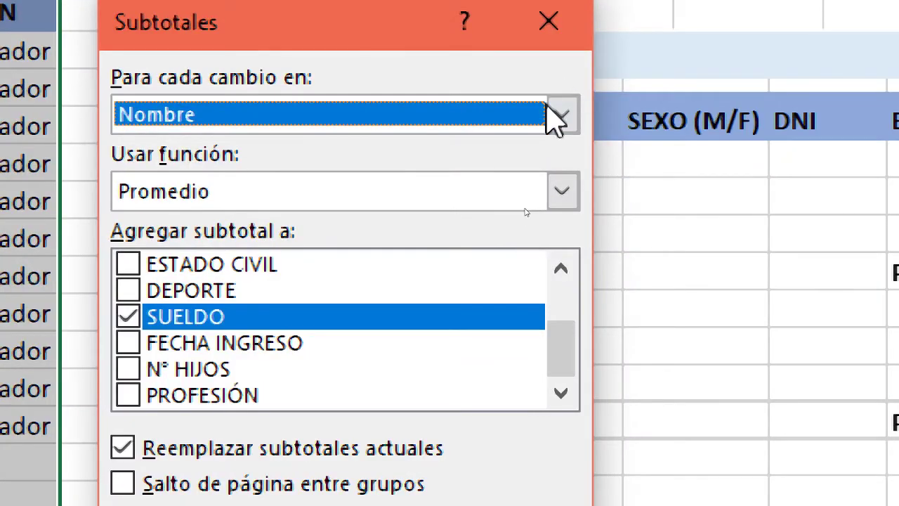
Set the new subtotal to group at each change in PROFESIÓN and use the Suma function
{"action": "left_click", "coordinate": [528, 211]}
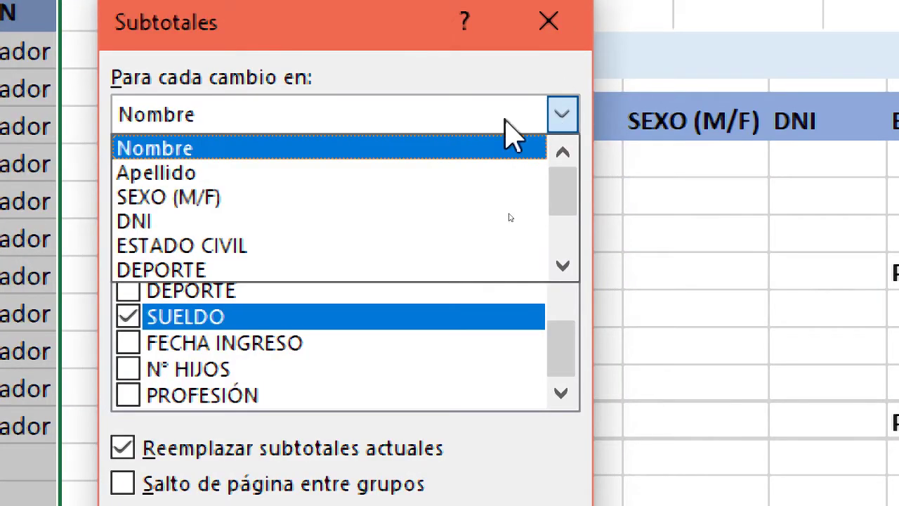
{"action": "scroll", "coordinate": [201, 257], "scroll_direction": "down", "scroll_amount": 2}
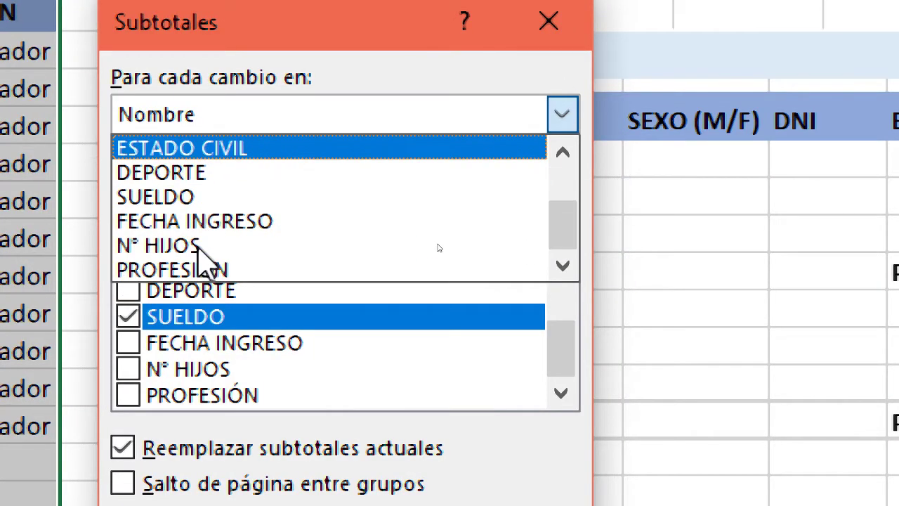
{"action": "left_click", "coordinate": [215, 272]}
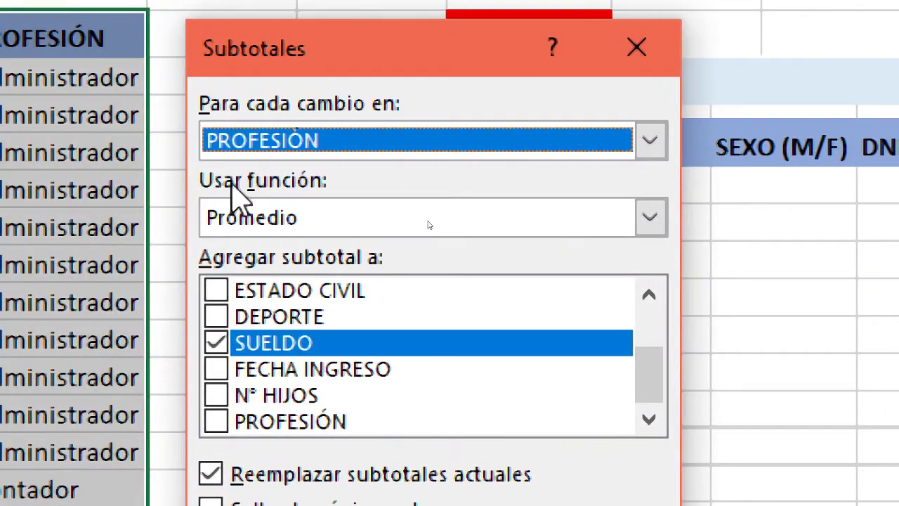
{"action": "left_click", "coordinate": [372, 214]}
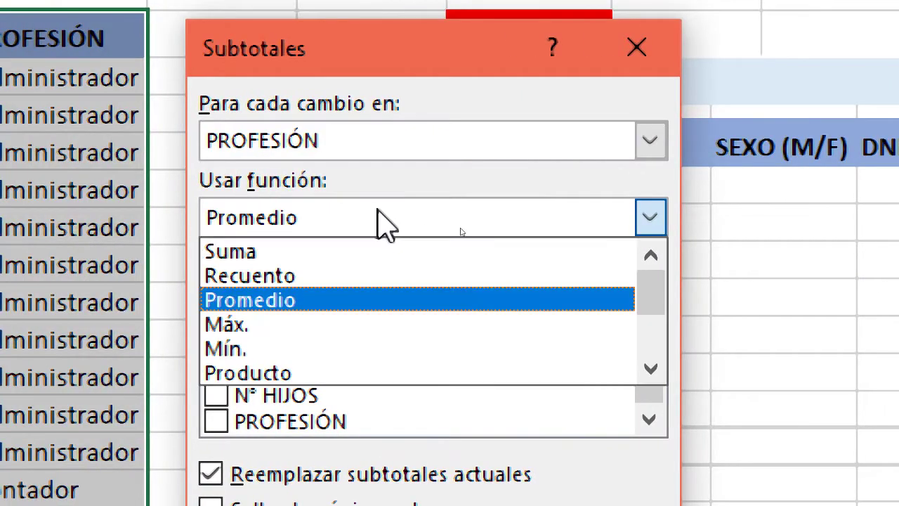
{"action": "left_click", "coordinate": [320, 252]}
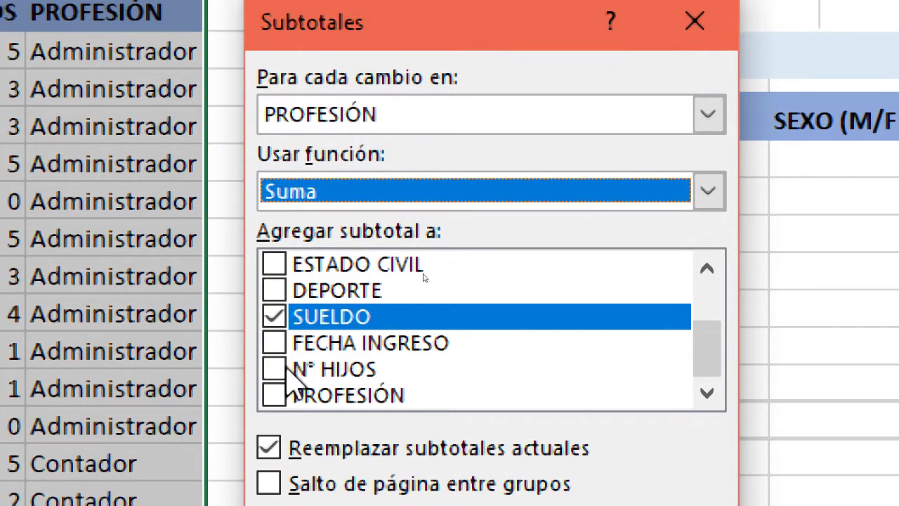
Apply the subtotal to N° HIJOS only, excluding SUELDO, without replacing the current subtotals
{"action": "left_click", "coordinate": [274, 368]}
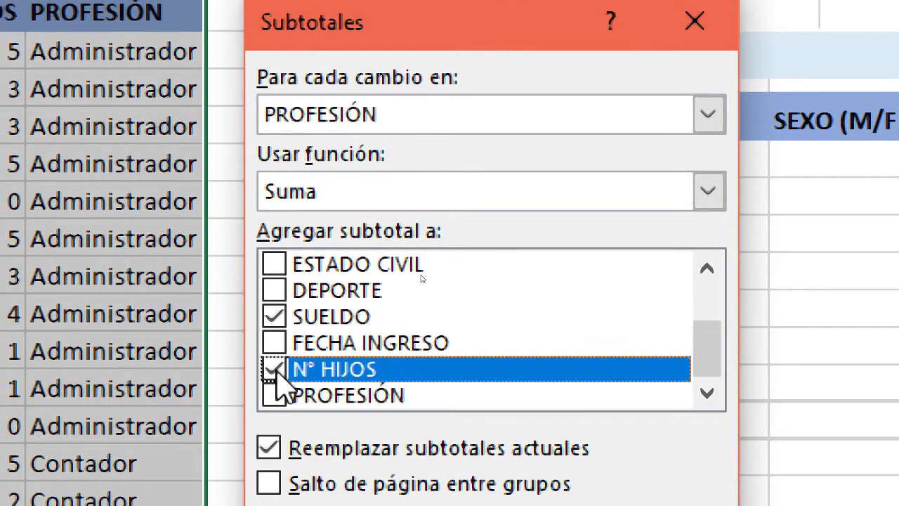
{"action": "left_click", "coordinate": [275, 316]}
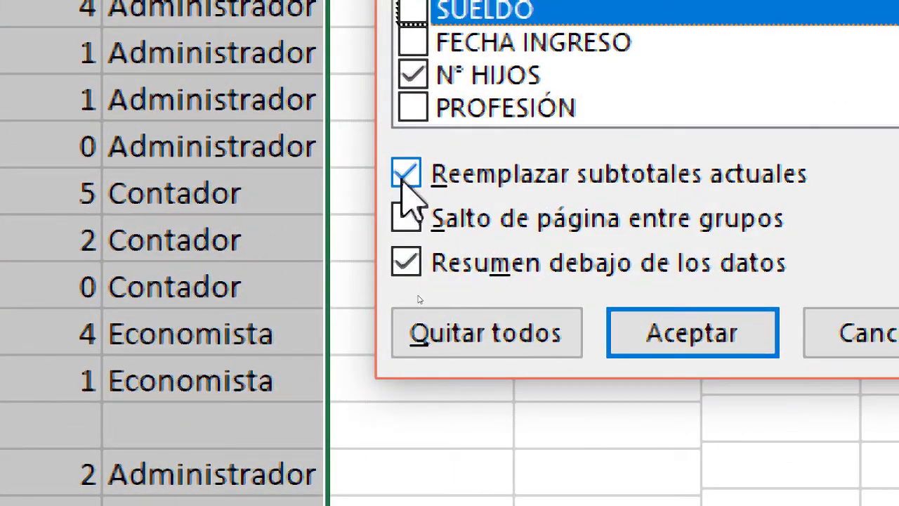
{"action": "left_click", "coordinate": [407, 175]}
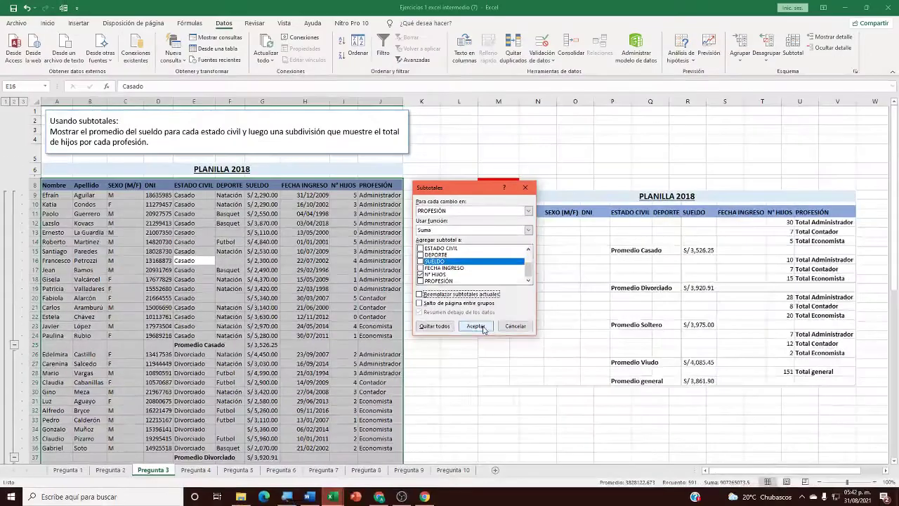
{"action": "left_click", "coordinate": [482, 327]}
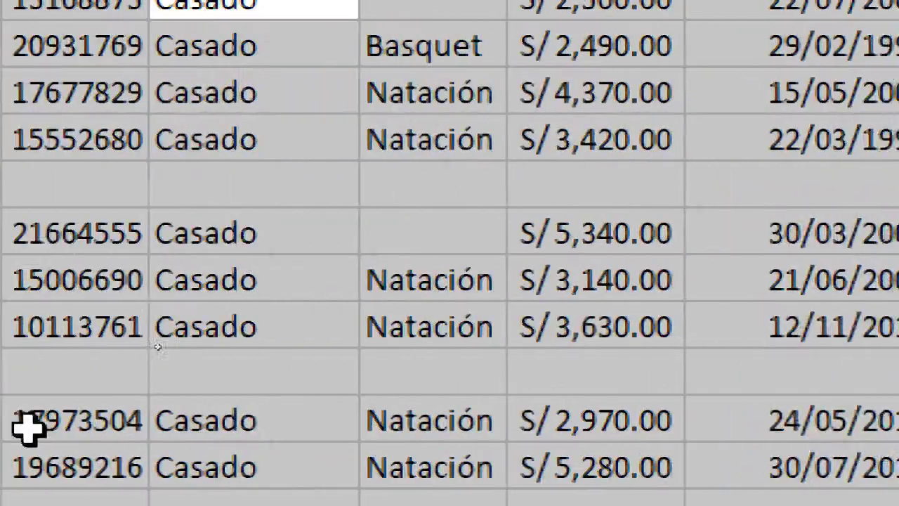
Examine the ESTADO CIVIL and SUELDO entries of the Casado group in the subtotaled payroll table
{"action": "left_click", "coordinate": [309, 200]}
{"action": "left_click", "coordinate": [243, 44]}
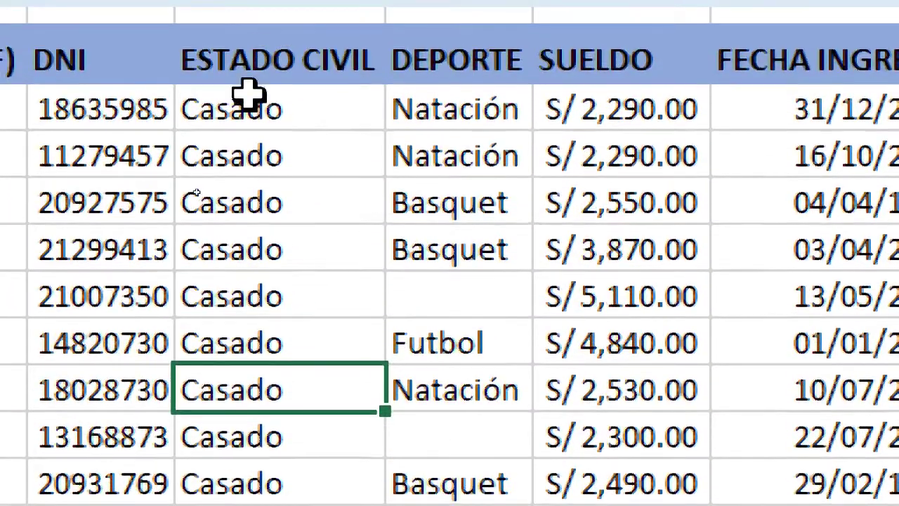
{"action": "left_click", "coordinate": [247, 98]}
{"action": "left_click", "coordinate": [239, 335], "text": "shift"}
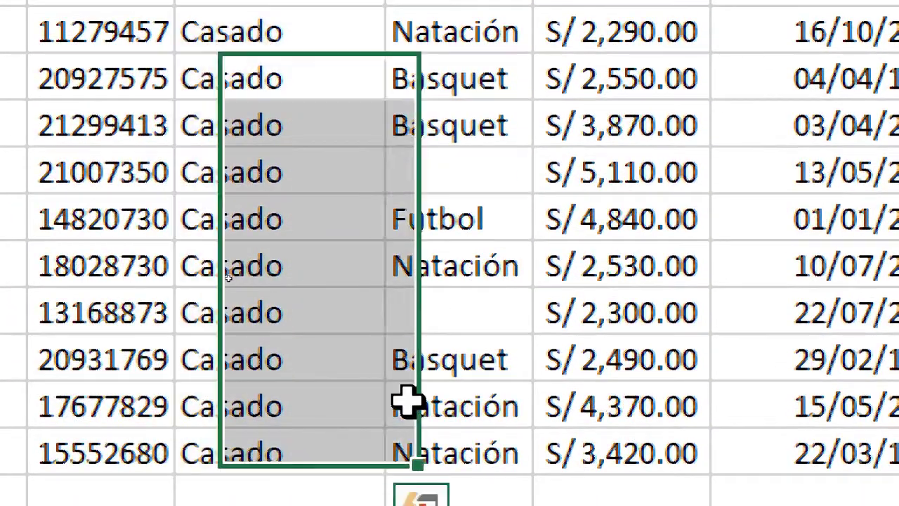
{"action": "left_click", "coordinate": [404, 413]}
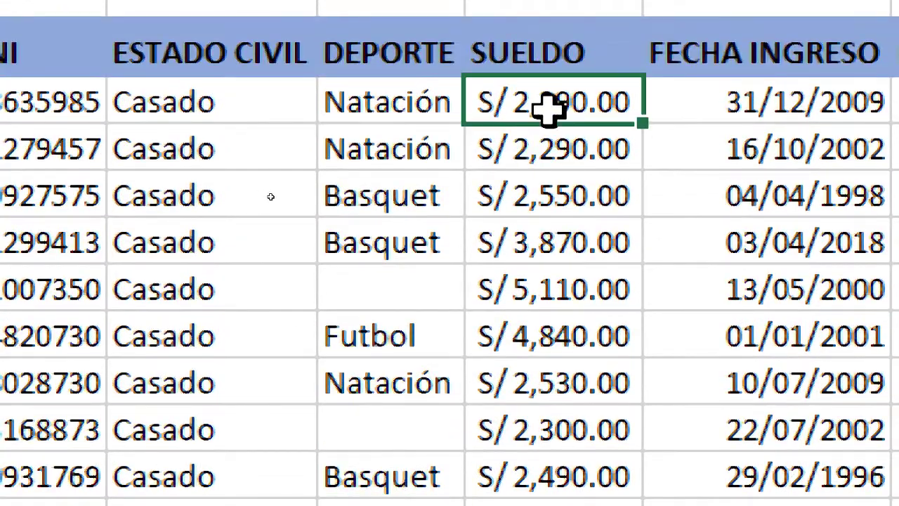
{"action": "left_click_drag", "start_coordinate": [549, 315], "coordinate": [543, 468]}
{"action": "left_click", "coordinate": [569, 346]}
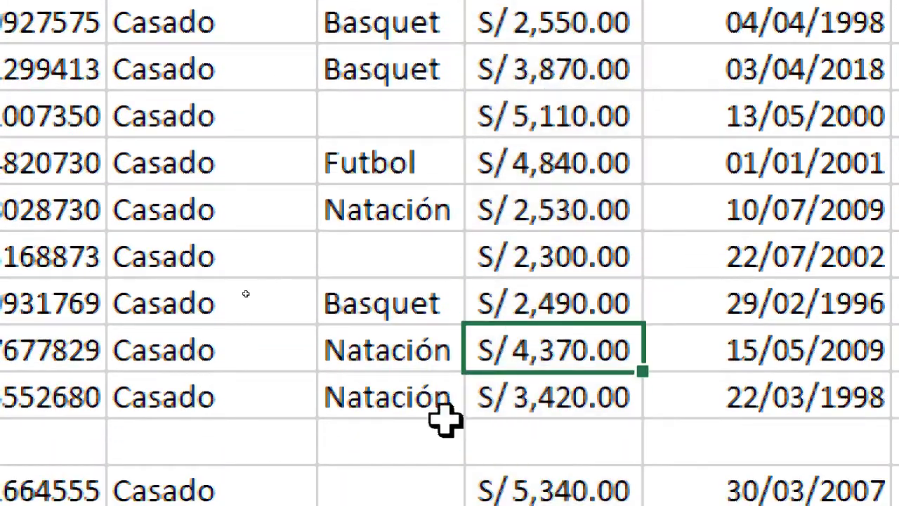
{"action": "left_click", "coordinate": [165, 435]}
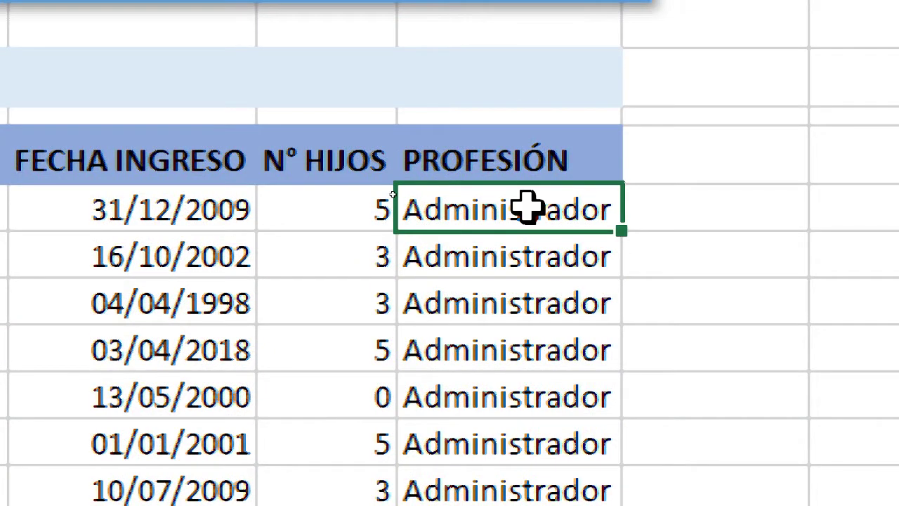
Examine the PROFESIÓN and N° HIJOS entries for the Administrador rows of the Casado group
{"action": "left_click_drag", "start_coordinate": [528, 207], "coordinate": [496, 466]}
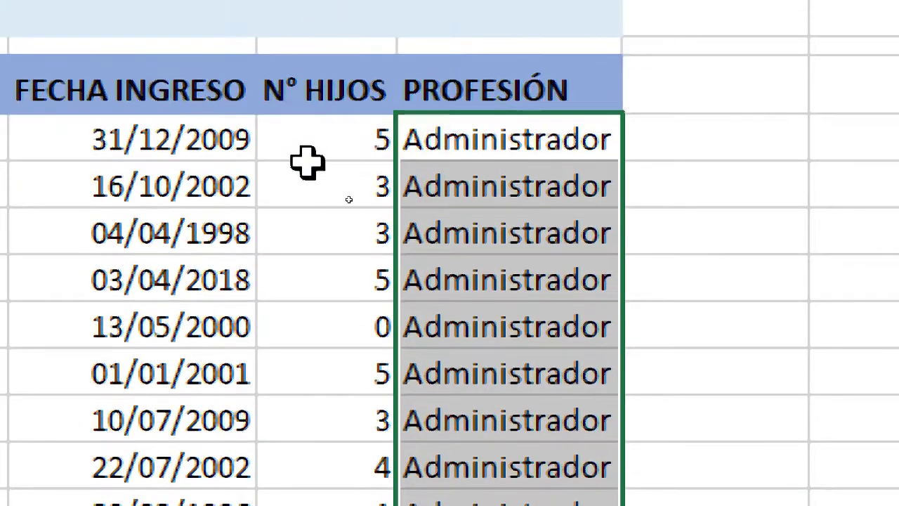
{"action": "left_click", "coordinate": [323, 137]}
{"action": "left_click_drag", "start_coordinate": [337, 140], "coordinate": [317, 466]}
{"action": "left_click", "coordinate": [298, 161]}
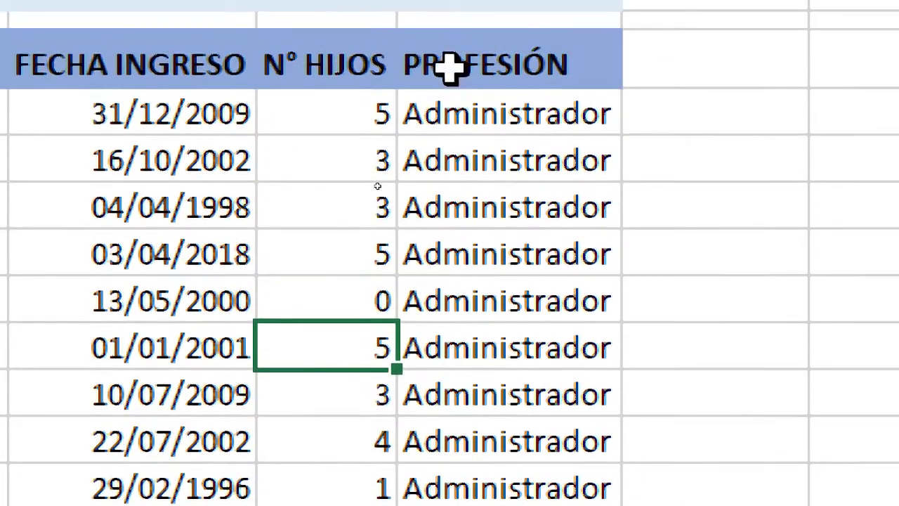
{"action": "left_click", "coordinate": [476, 43]}
{"action": "left_click", "coordinate": [280, 53]}
{"action": "left_click", "coordinate": [488, 163]}
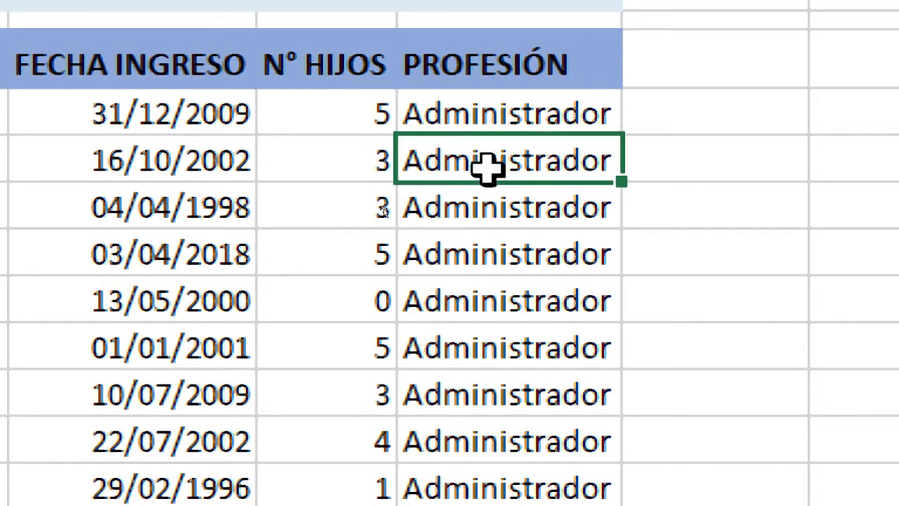
{"action": "left_click_drag", "start_coordinate": [477, 89], "coordinate": [487, 505]}
{"action": "left_click", "coordinate": [353, 456]}
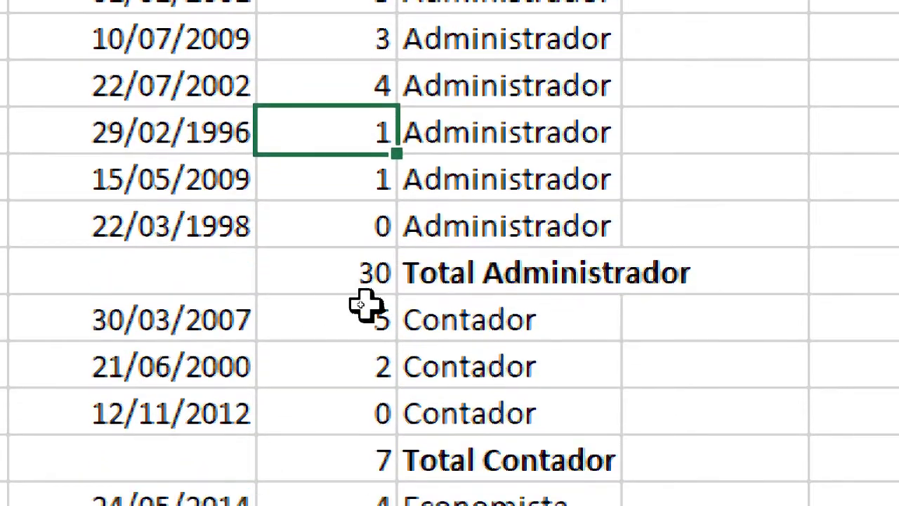
Review the children totals for Administrador, Contador and Economista within the Casado group
{"action": "left_click", "coordinate": [388, 358]}
{"action": "left_click", "coordinate": [498, 342]}
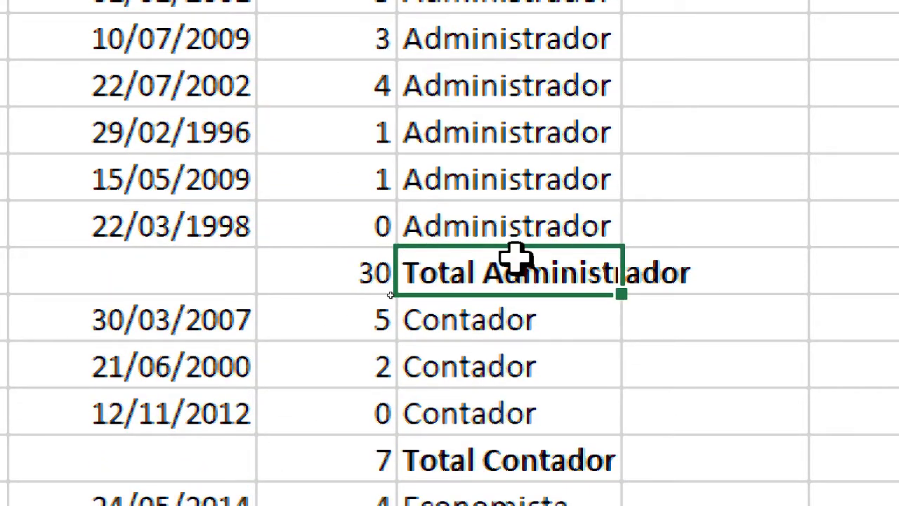
{"action": "left_click_drag", "start_coordinate": [479, 263], "coordinate": [361, 275]}
{"action": "left_click", "coordinate": [337, 266]}
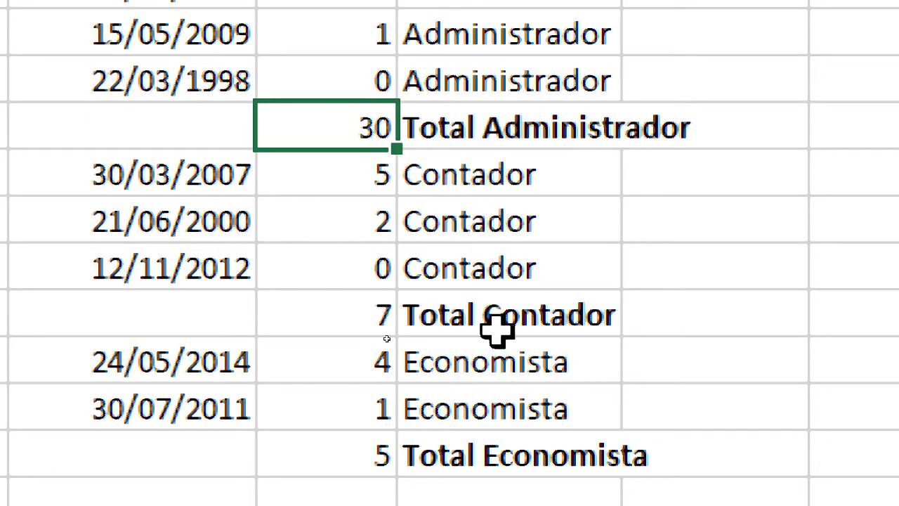
{"action": "left_click", "coordinate": [498, 329]}
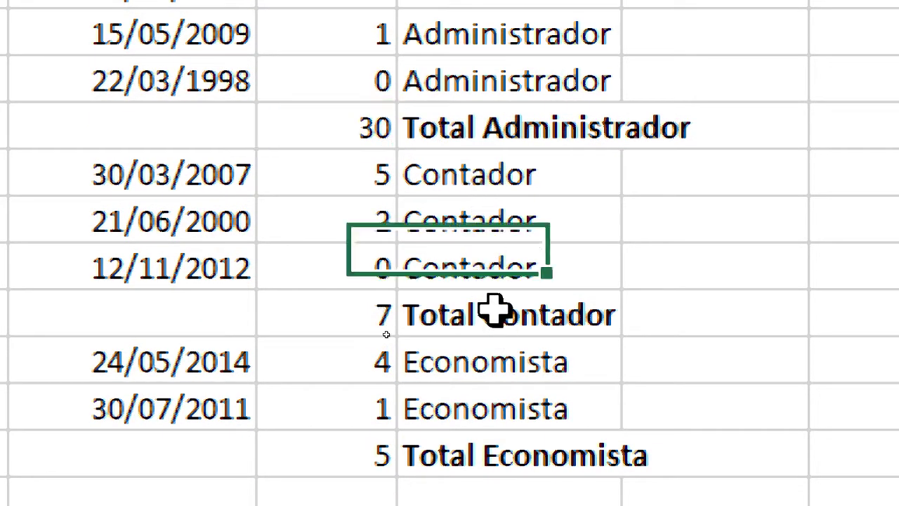
{"action": "left_click", "coordinate": [321, 311]}
{"action": "left_click", "coordinate": [355, 182]}
{"action": "left_click", "coordinate": [347, 325]}
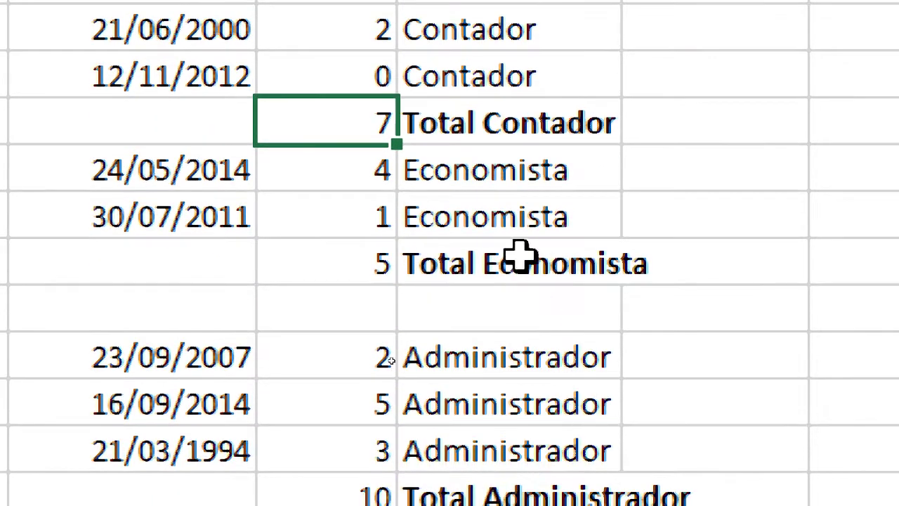
{"action": "left_click", "coordinate": [520, 179]}
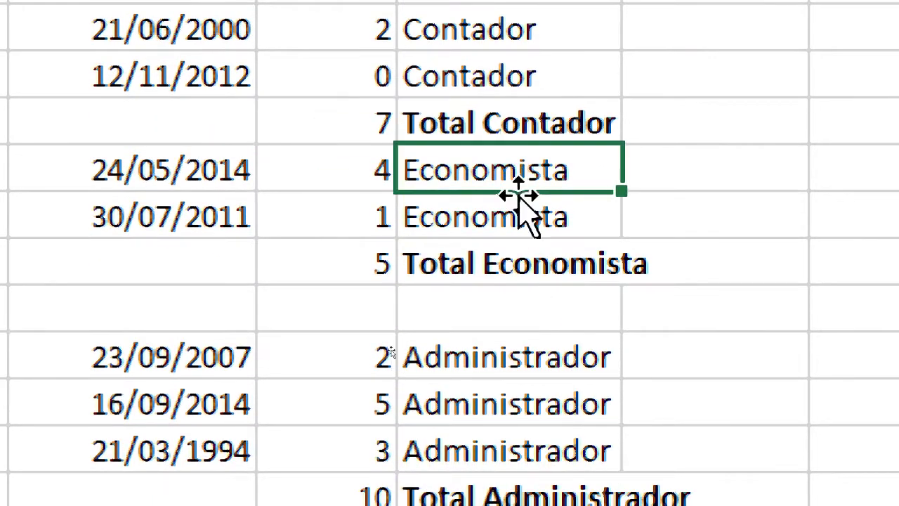
{"action": "left_click", "coordinate": [510, 294]}
{"action": "left_click", "coordinate": [337, 275]}
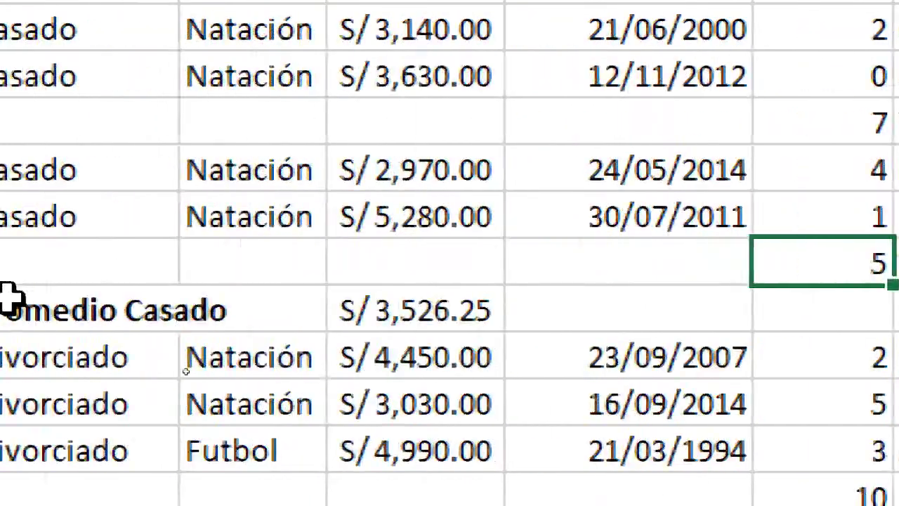
Check the Promedio Casado salary row and the profession totals of the Divorciado group
{"action": "left_click", "coordinate": [427, 279]}
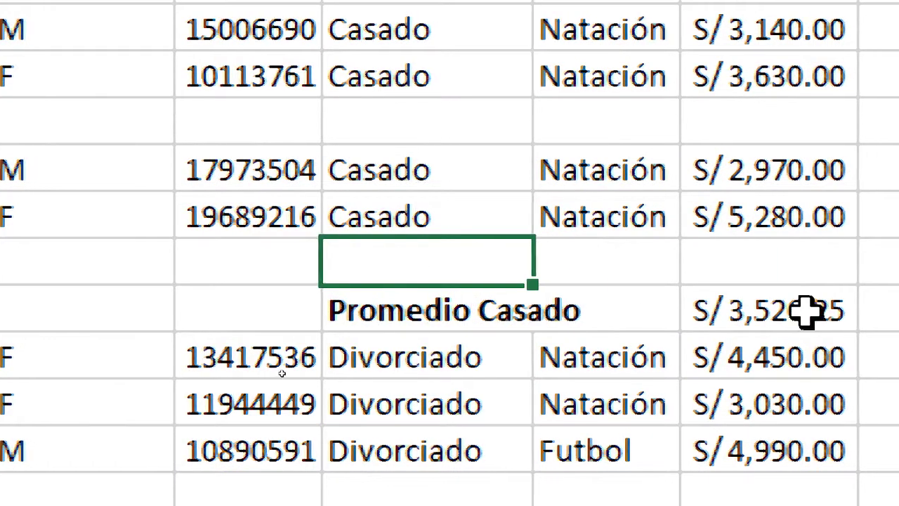
{"action": "left_click", "coordinate": [394, 311]}
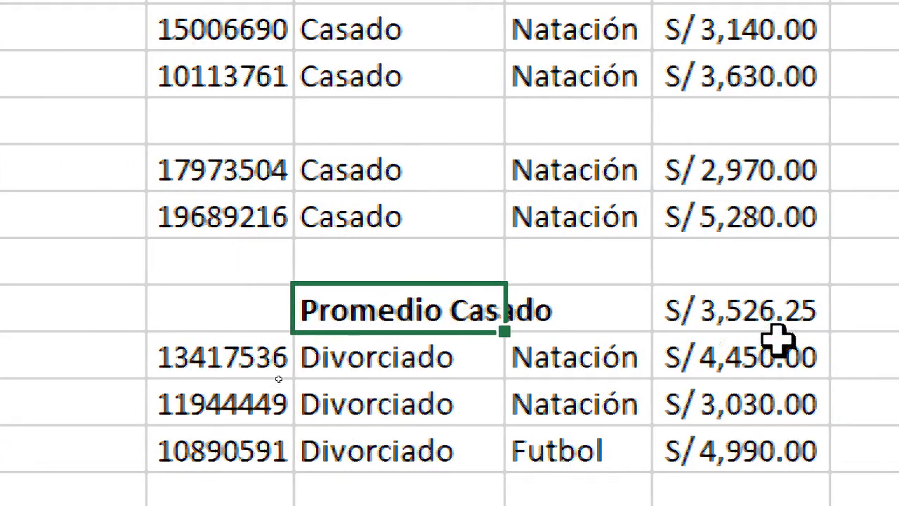
{"action": "left_click", "coordinate": [788, 312]}
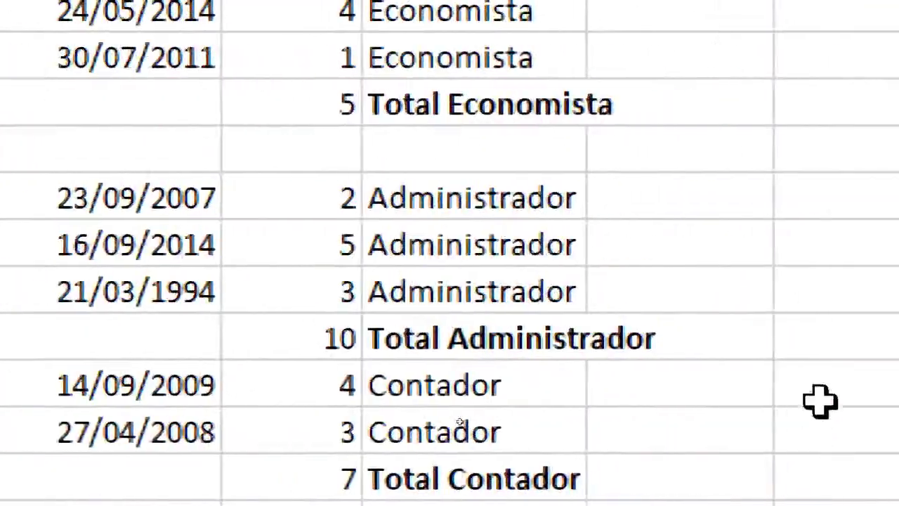
{"action": "left_click", "coordinate": [408, 211]}
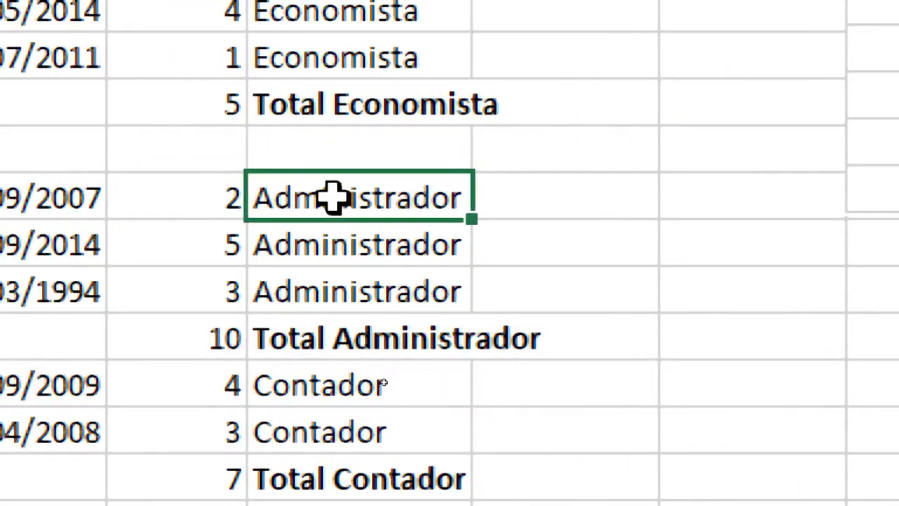
{"action": "left_click_drag", "start_coordinate": [278, 197], "coordinate": [300, 286]}
{"action": "left_click", "coordinate": [235, 341]}
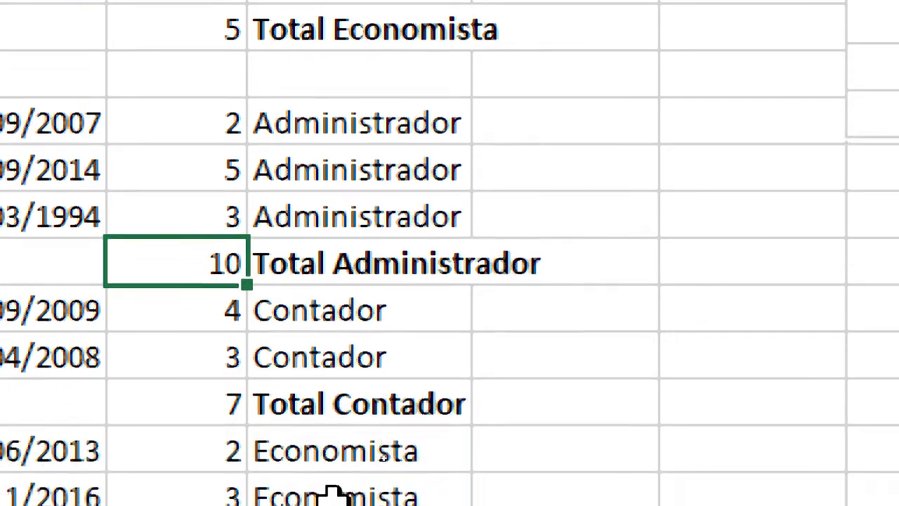
{"action": "left_click", "coordinate": [214, 472]}
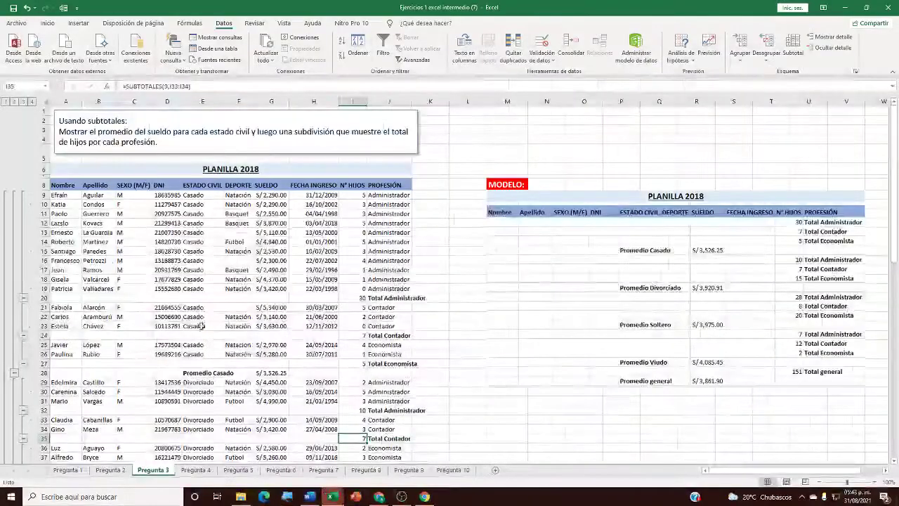
{"action": "left_click", "coordinate": [234, 286]}
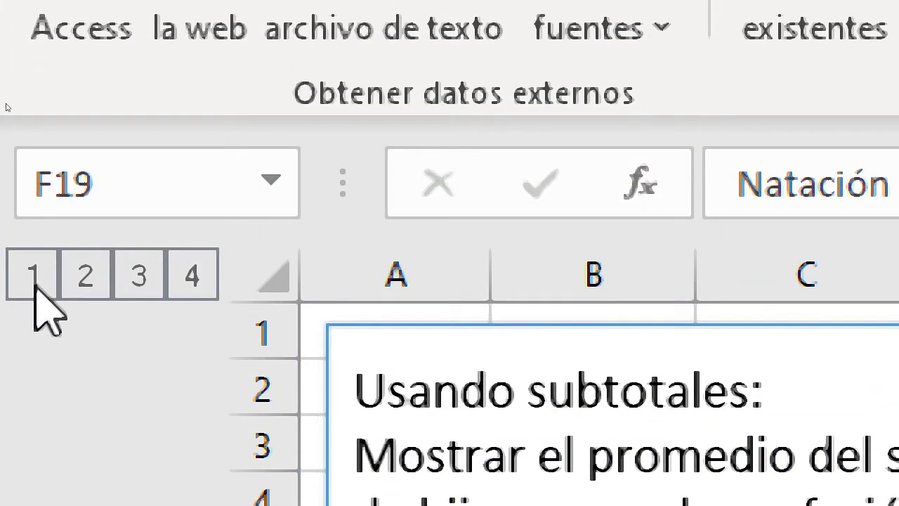
Collapse the outline to level 1 and check the Promedio general and Total general rows
{"action": "left_click", "coordinate": [5, 101]}
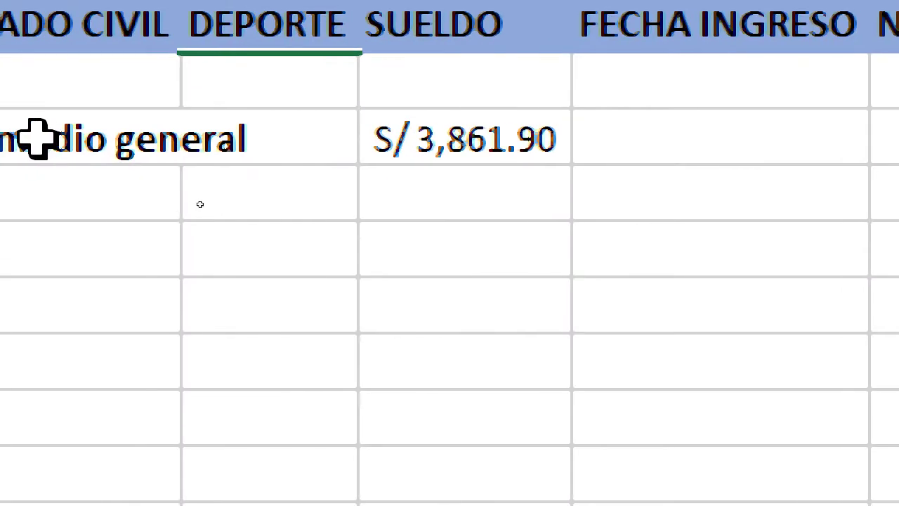
{"action": "left_click", "coordinate": [213, 204]}
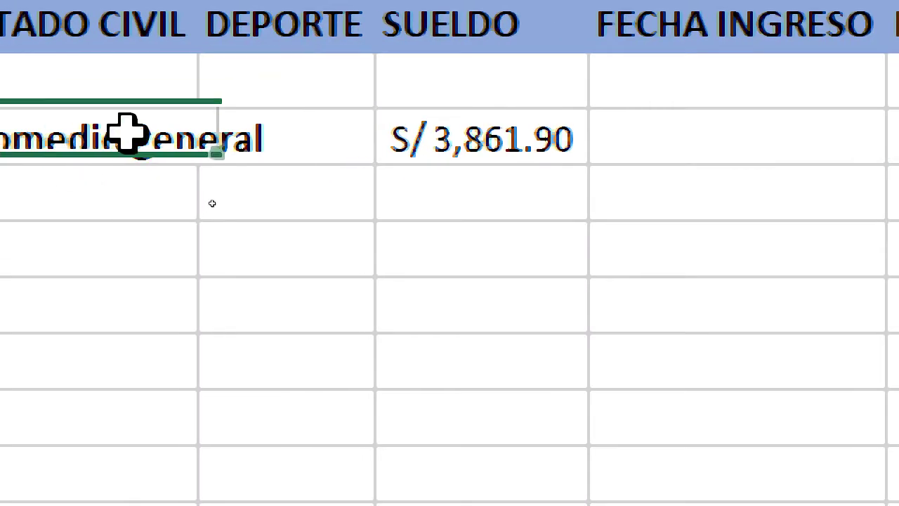
{"action": "left_click", "coordinate": [600, 88]}
{"action": "left_click", "coordinate": [487, 79]}
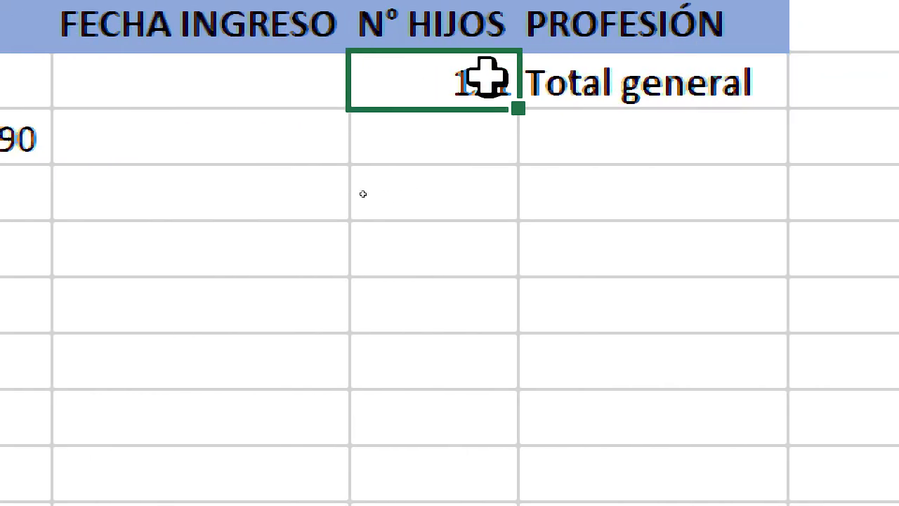
{"action": "left_click", "coordinate": [560, 74]}
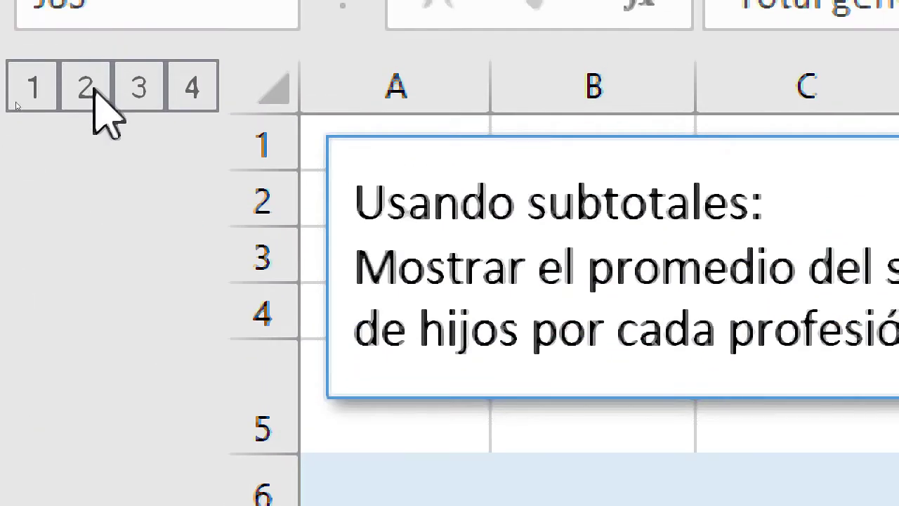
Show outline level 2 and check the average salary rows per marital status against the Promedio general and Total general rows
{"action": "left_click", "coordinate": [95, 91]}
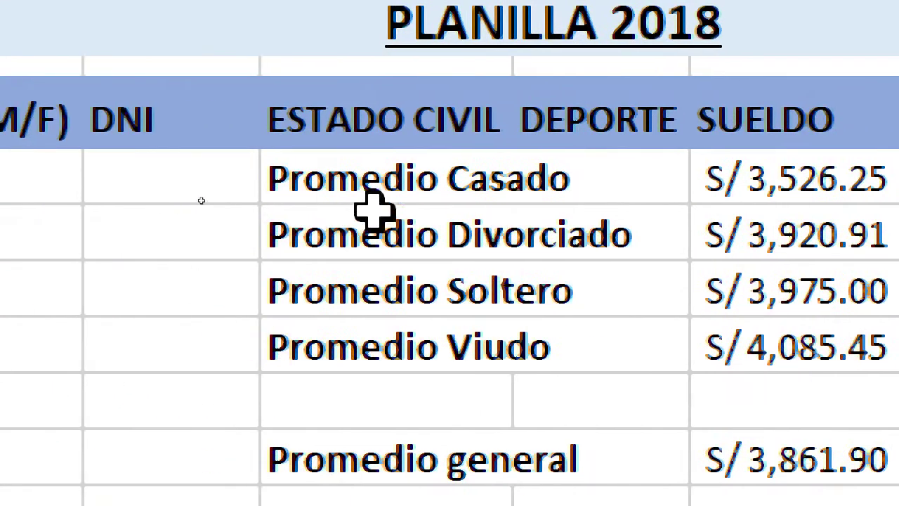
{"action": "left_click_drag", "start_coordinate": [393, 176], "coordinate": [429, 346]}
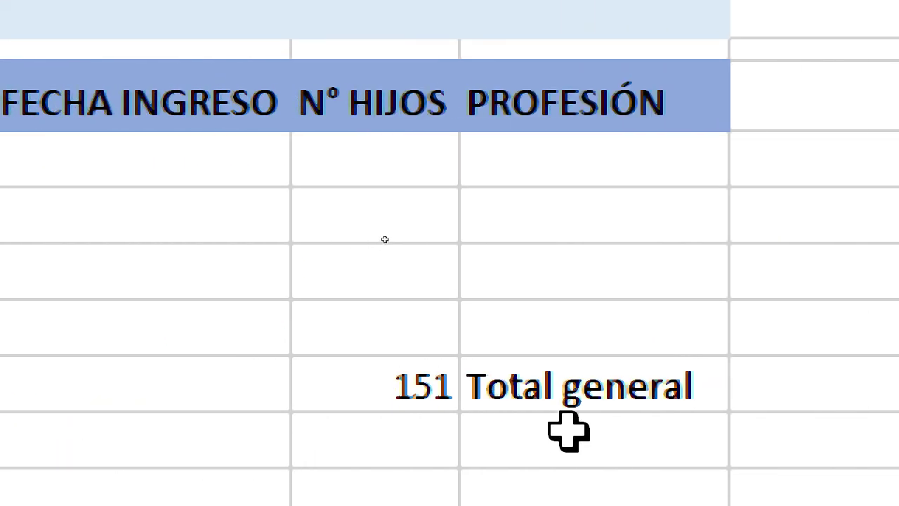
{"action": "left_click", "coordinate": [562, 386]}
{"action": "left_click", "coordinate": [425, 383]}
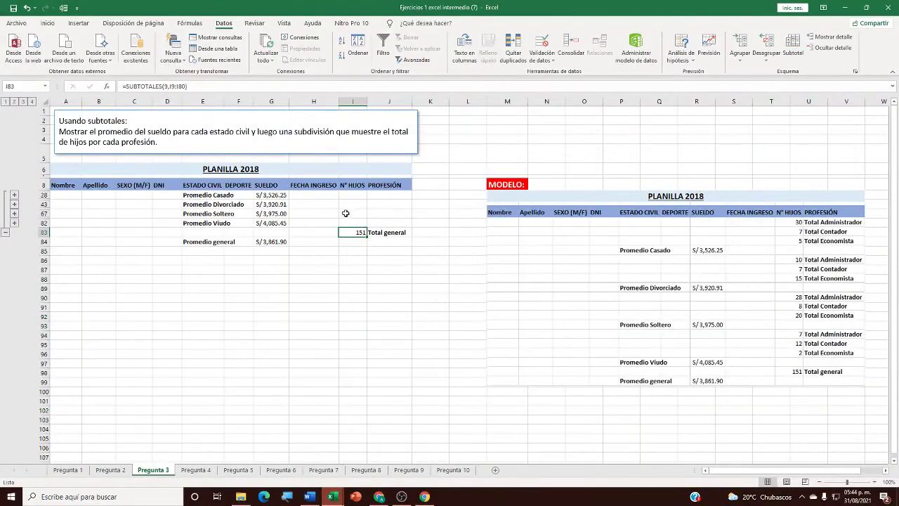
{"action": "left_click", "coordinate": [371, 204]}
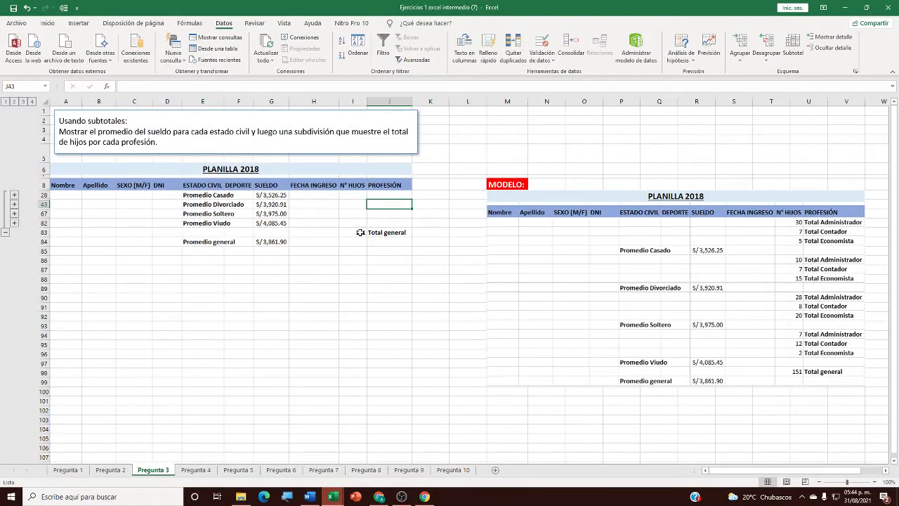
{"action": "left_click", "coordinate": [209, 242]}
{"action": "left_click", "coordinate": [373, 232]}
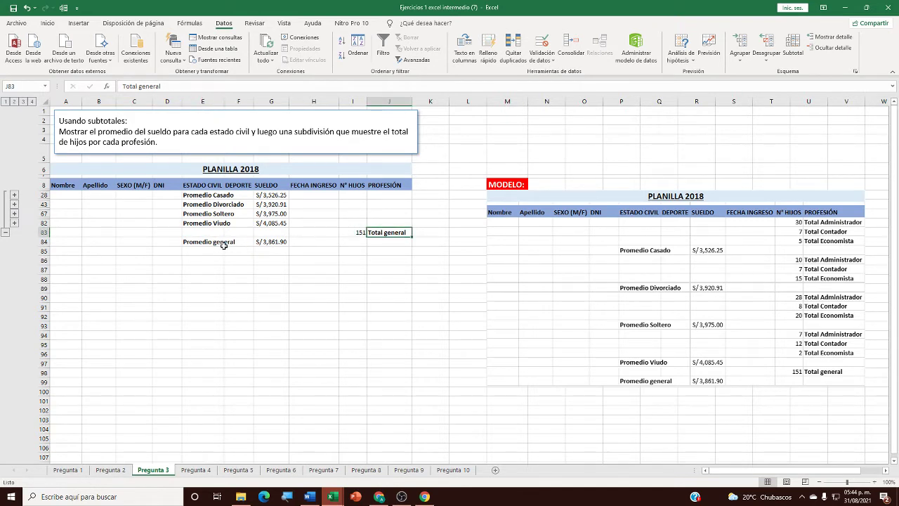
Select the marital status averages, expand the outline to levels 3 and 4, and check the Total Administrador row of the Casado group
{"action": "left_click_drag", "start_coordinate": [217, 195], "coordinate": [210, 223]}
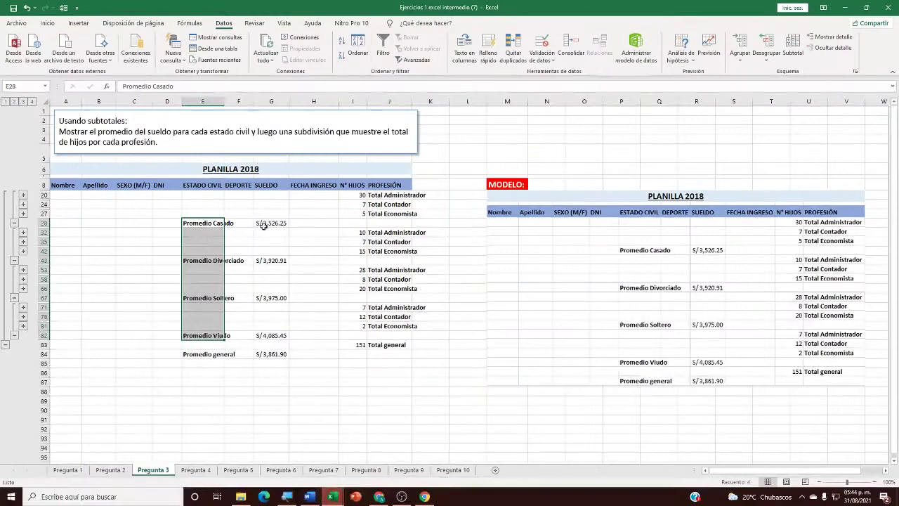
{"action": "left_click", "coordinate": [386, 197]}
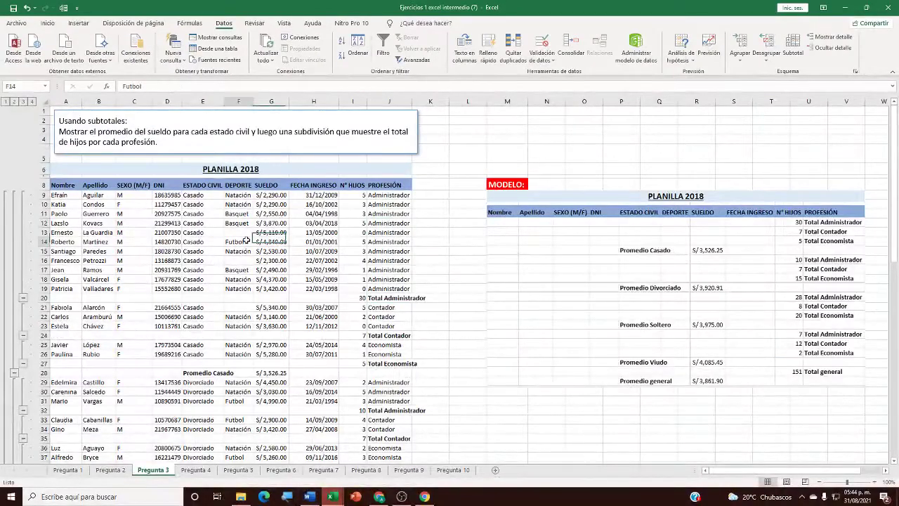
{"action": "left_click", "coordinate": [352, 298]}
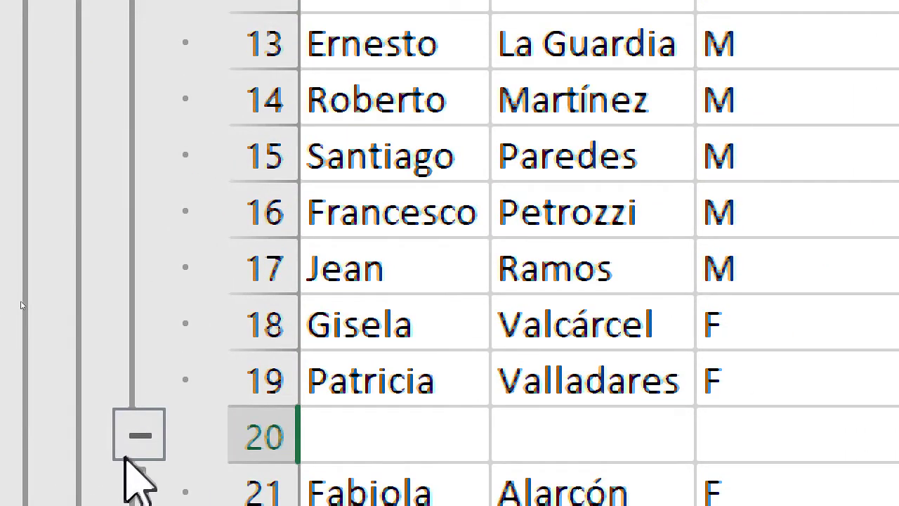
Collapse the Administrador and Contador detail rows of the Casado group and check their children totals
{"action": "left_click", "coordinate": [133, 436]}
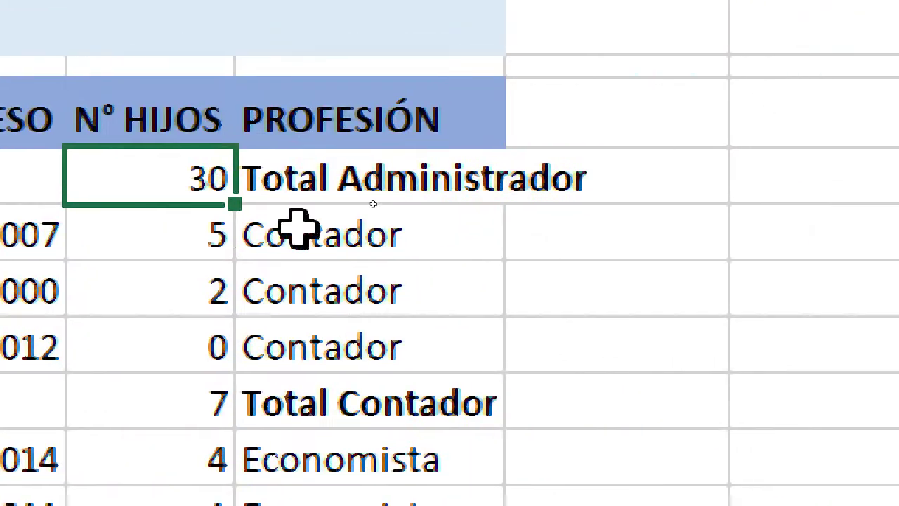
{"action": "left_click", "coordinate": [415, 181]}
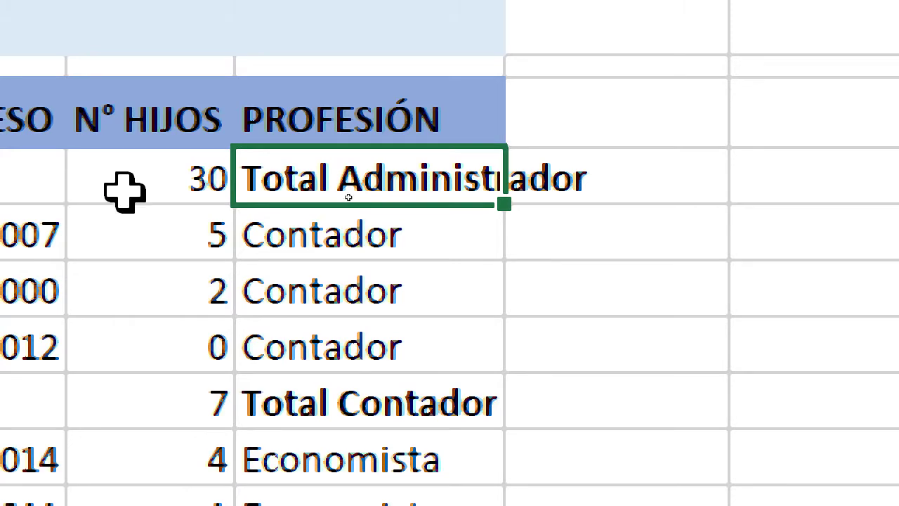
{"action": "left_click", "coordinate": [232, 184]}
{"action": "left_click", "coordinate": [321, 179]}
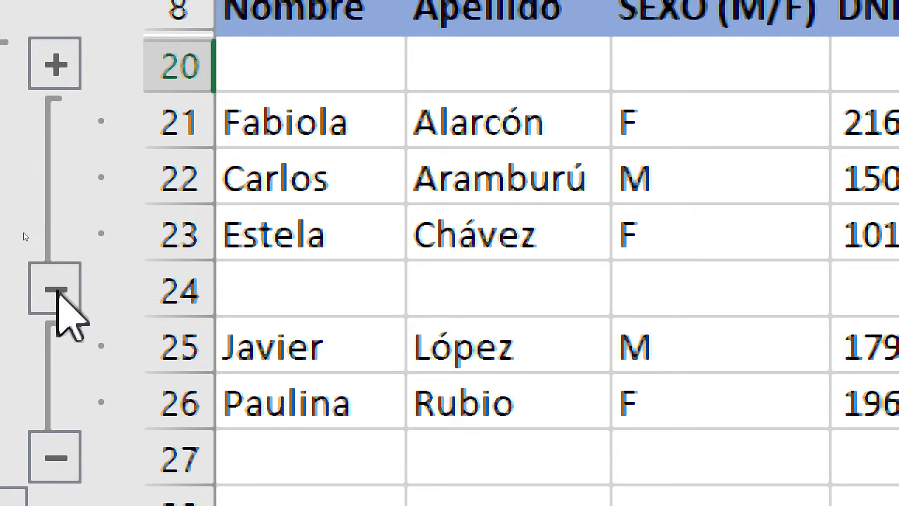
{"action": "left_click", "coordinate": [57, 290]}
{"action": "left_click", "coordinate": [394, 117]}
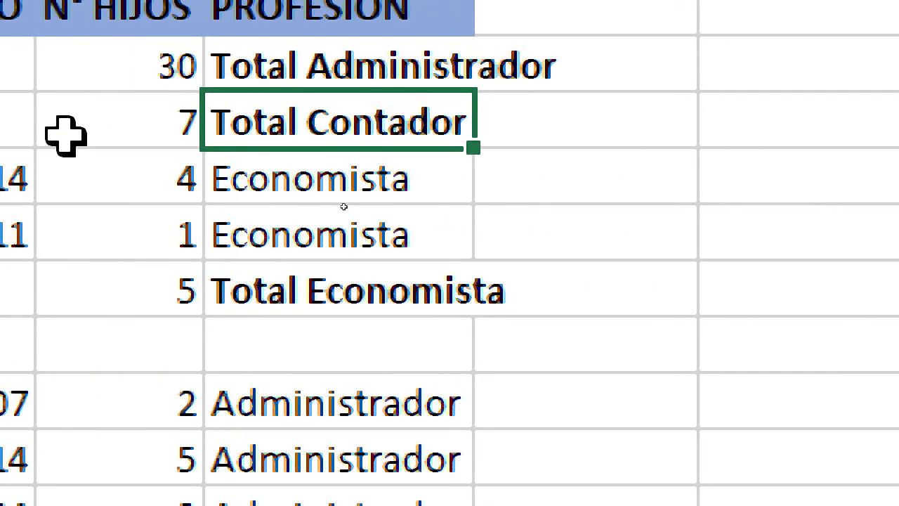
{"action": "left_click", "coordinate": [309, 234]}
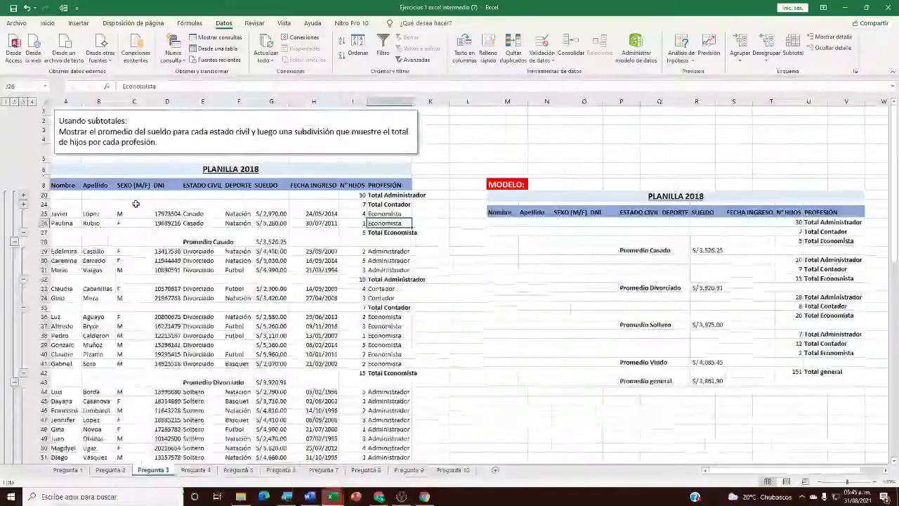
Expand the outline to level 4, return it to level 3, and review the average salaries and children totals per profession
{"action": "left_click", "coordinate": [32, 103]}
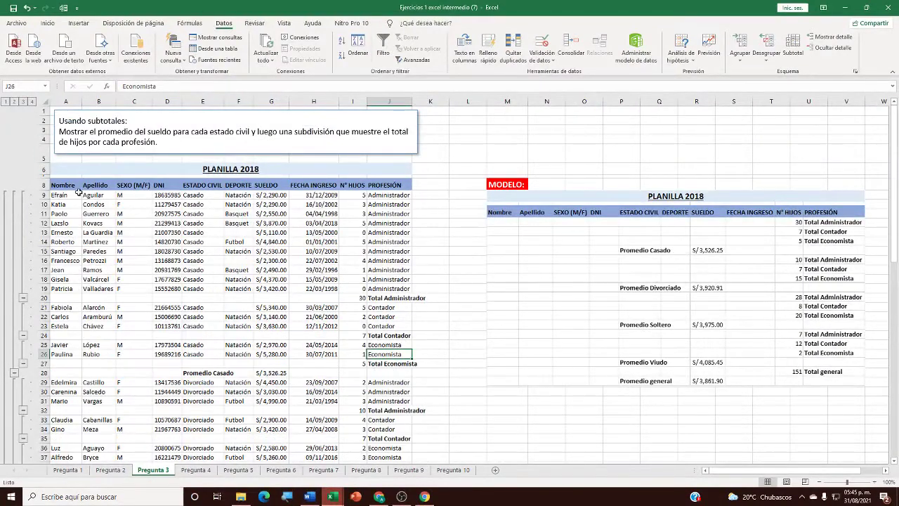
{"action": "left_click", "coordinate": [22, 102]}
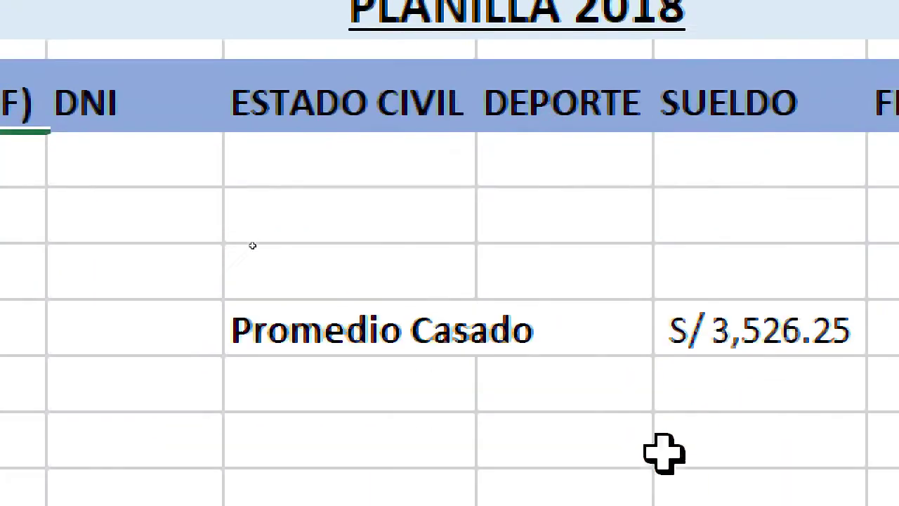
{"action": "left_click", "coordinate": [439, 264]}
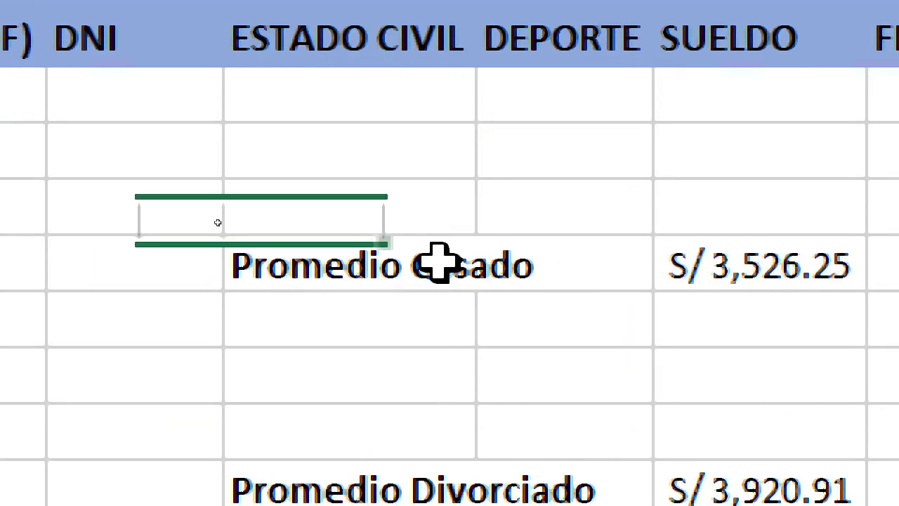
{"action": "left_click", "coordinate": [432, 85]}
{"action": "left_click_drag", "start_coordinate": [391, 249], "coordinate": [416, 461]}
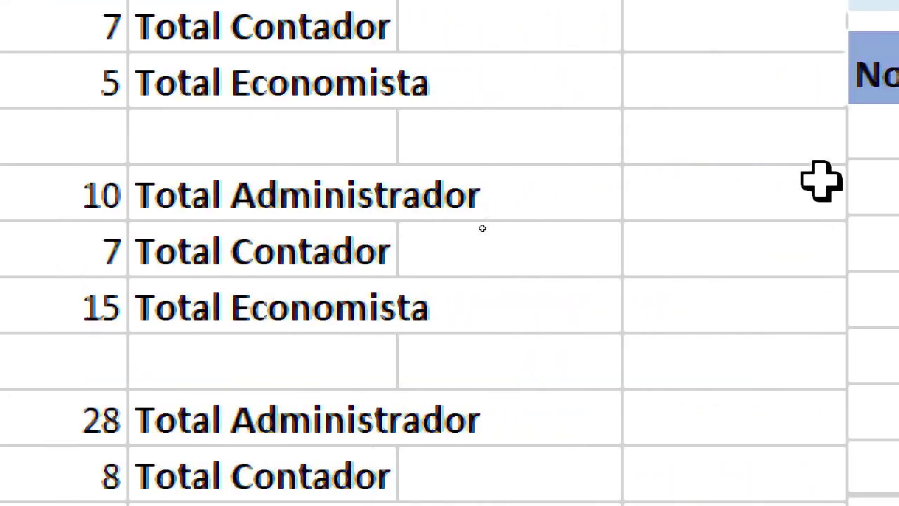
{"action": "left_click_drag", "start_coordinate": [215, 85], "coordinate": [274, 482]}
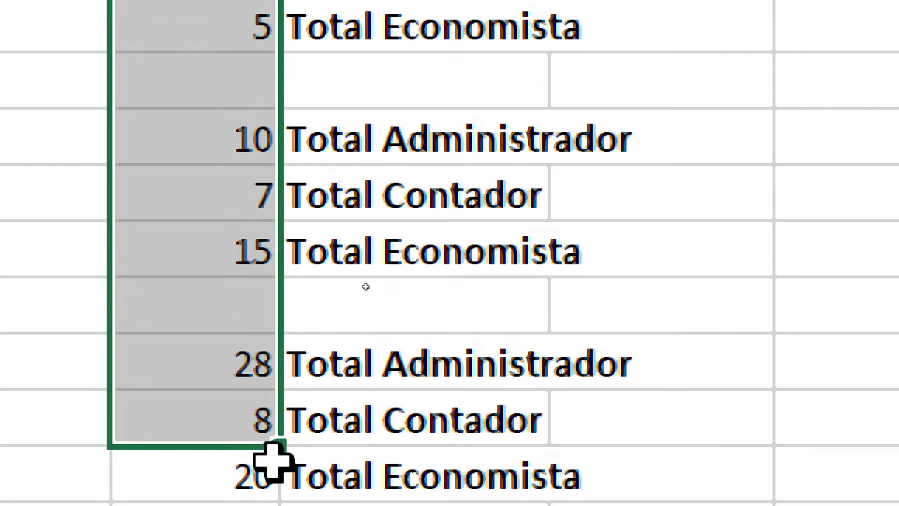
{"action": "left_click", "coordinate": [225, 313]}
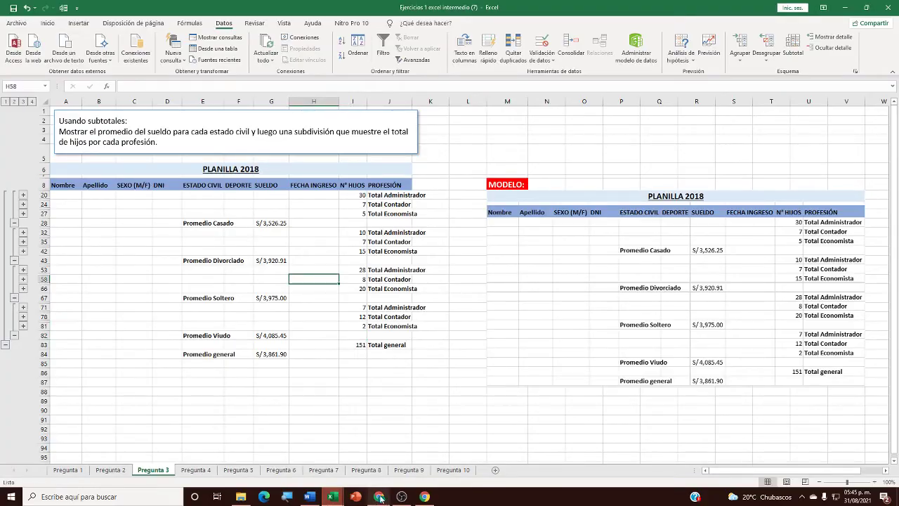
Switch to the Google Meet call in Chrome, turn on the microphone, and return to the Ejercicios 1 excel intermedio workbook in Excel
{"action": "left_click", "coordinate": [379, 497]}
{"action": "left_click", "coordinate": [383, 441]}
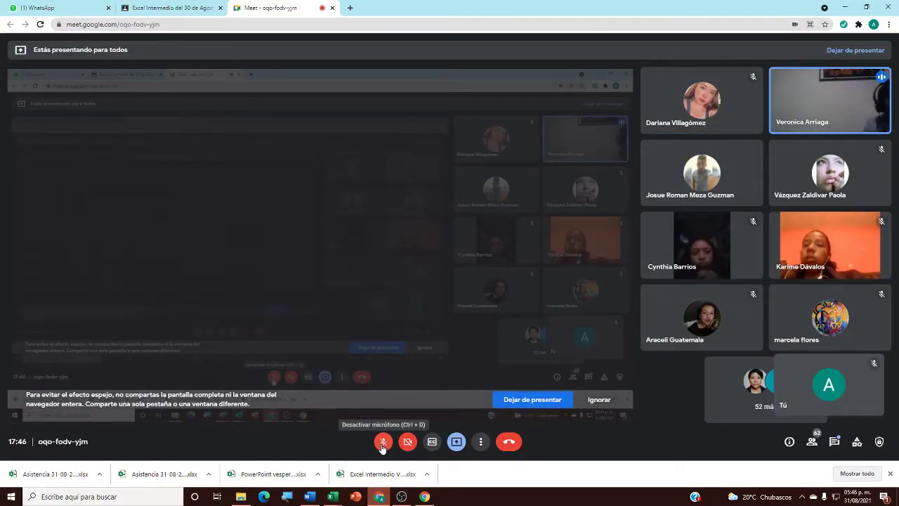
{"action": "left_click", "coordinate": [382, 443]}
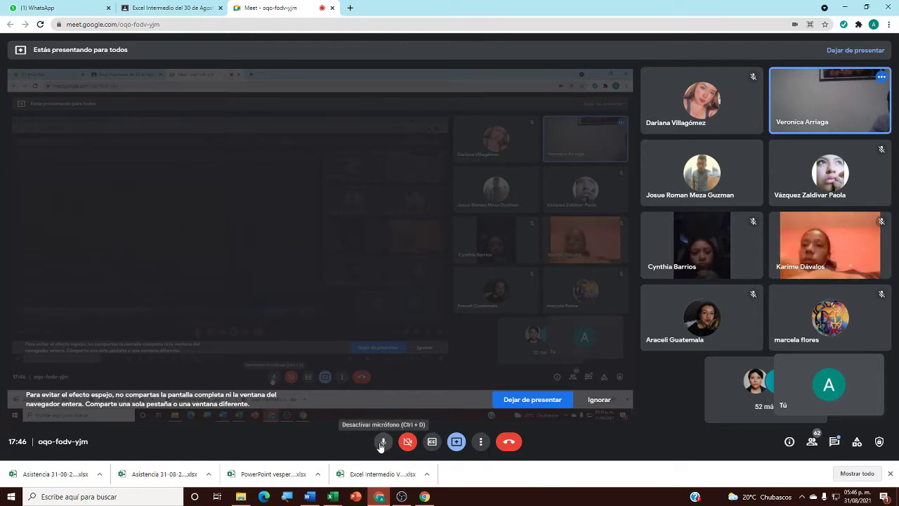
{"action": "mouse_move", "coordinate": [344, 501]}
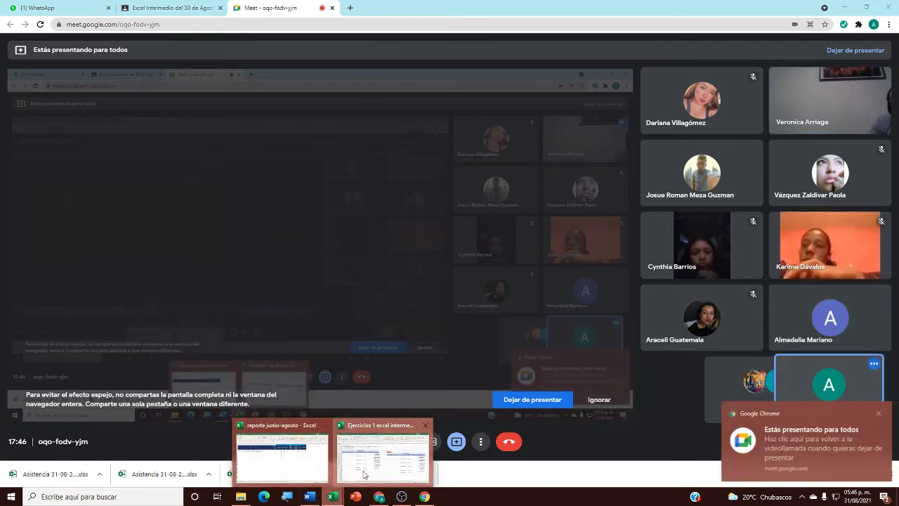
{"action": "left_click", "coordinate": [379, 457]}
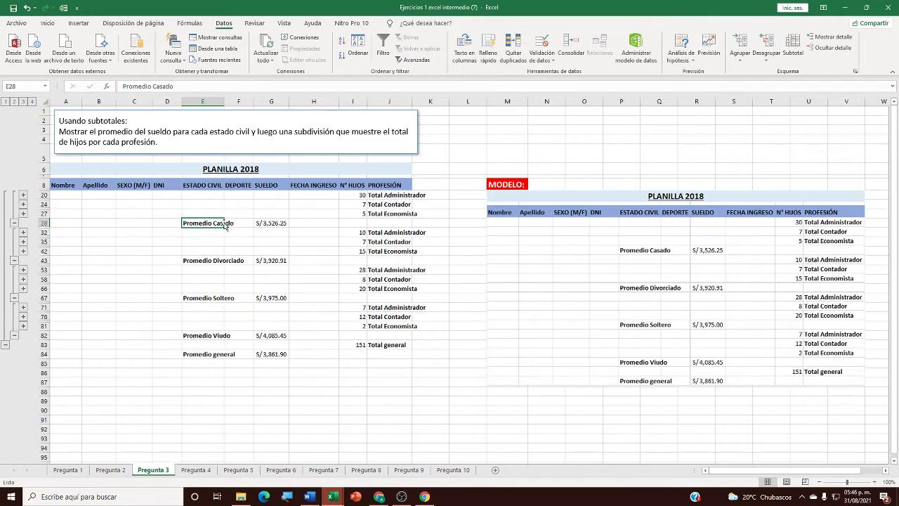
Remove all subtotals from the PLANILLA 2018 table on the Pregunta 3 sheet
{"action": "left_click", "coordinate": [295, 220]}
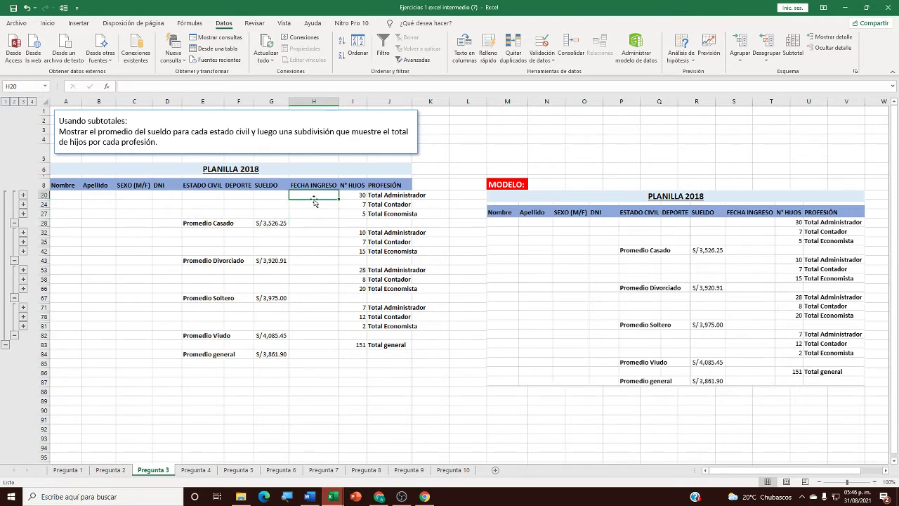
{"action": "left_click", "coordinate": [185, 222]}
{"action": "left_click", "coordinate": [318, 215]}
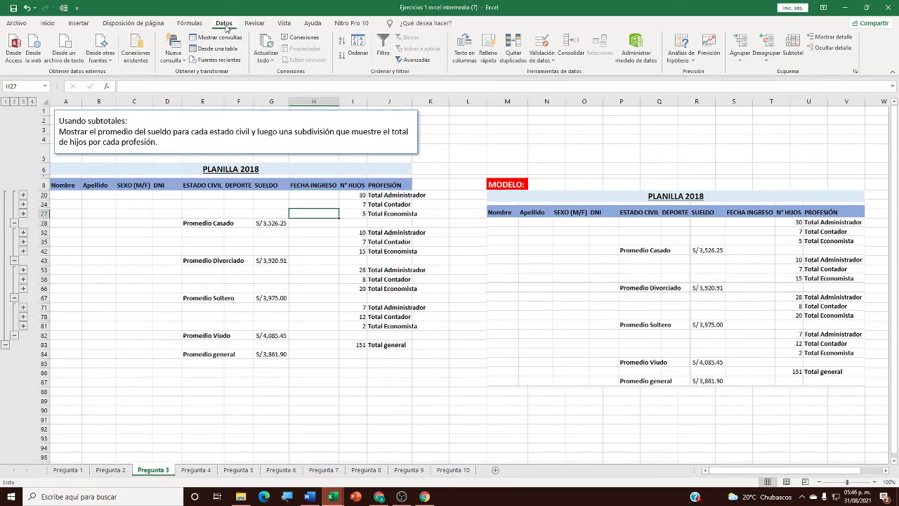
{"action": "left_click", "coordinate": [794, 52]}
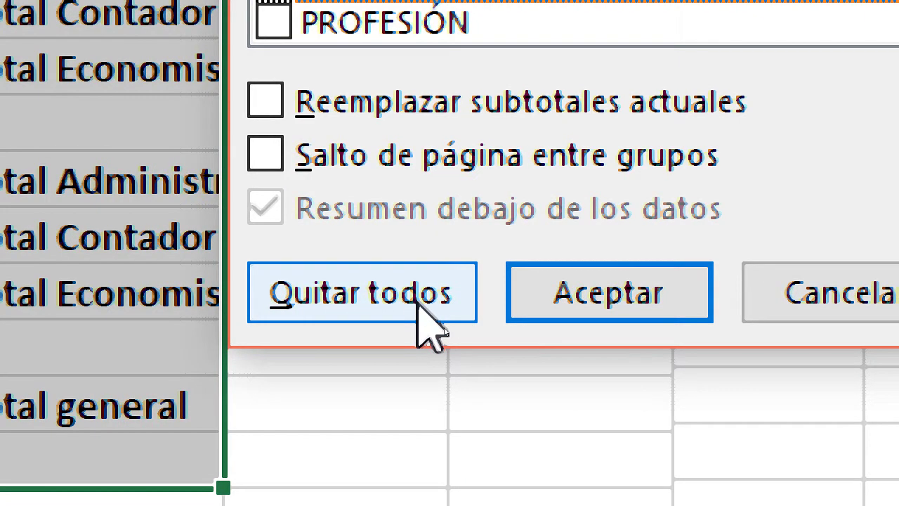
{"action": "left_click", "coordinate": [396, 295]}
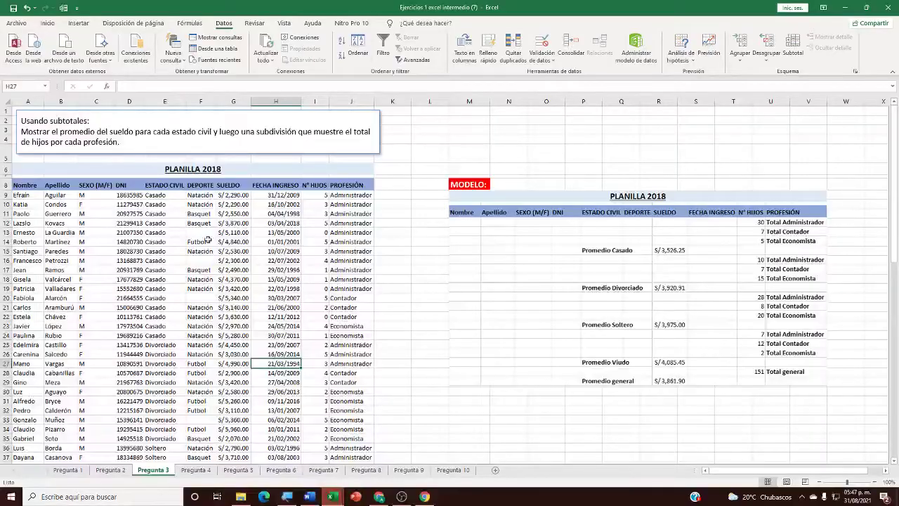
{"action": "left_click", "coordinate": [147, 252]}
{"action": "left_click", "coordinate": [212, 288]}
{"action": "left_click", "coordinate": [218, 345]}
{"action": "left_click", "coordinate": [149, 298]}
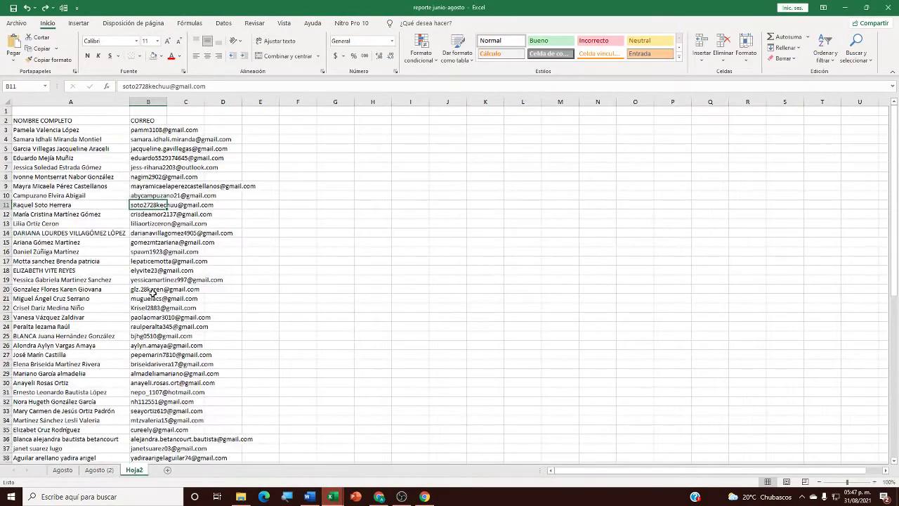
{"action": "left_click", "coordinate": [341, 499]}
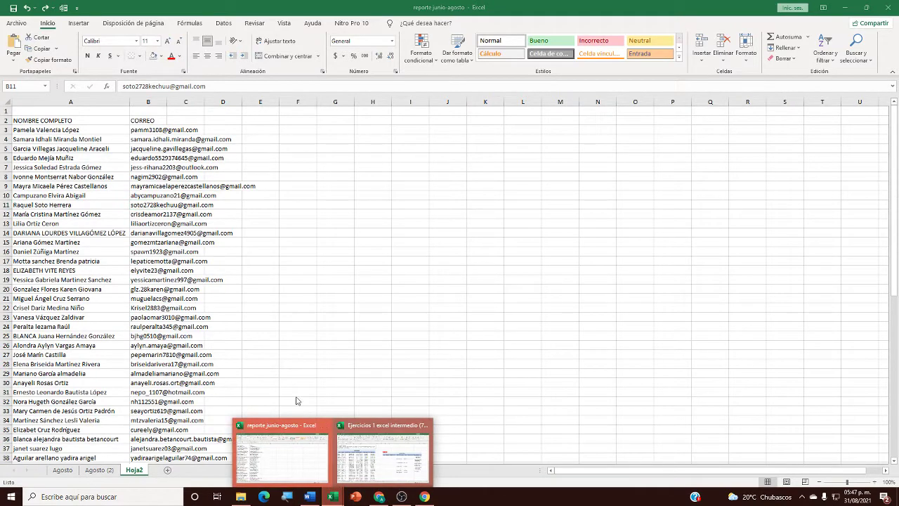
{"action": "left_click", "coordinate": [341, 461]}
{"action": "left_click", "coordinate": [332, 497]}
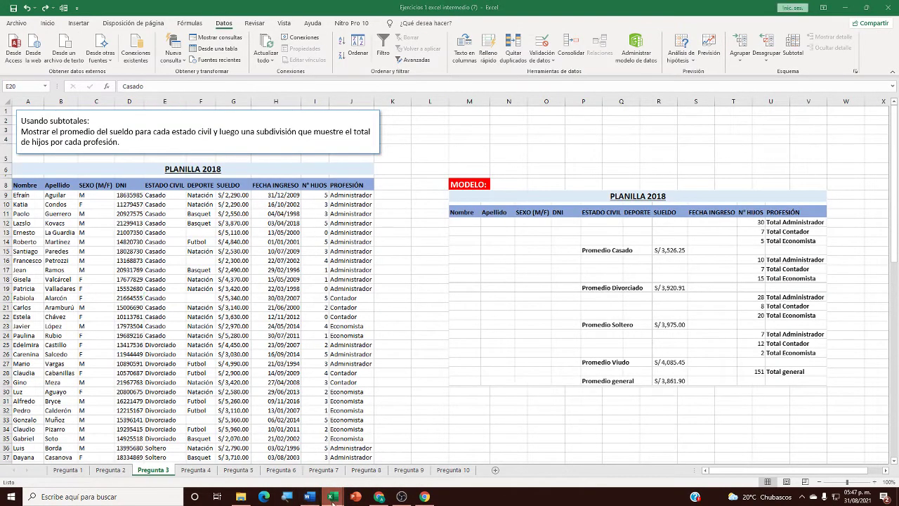
{"action": "left_click", "coordinate": [281, 456]}
{"action": "left_click", "coordinate": [332, 497]}
{"action": "left_click", "coordinate": [356, 476]}
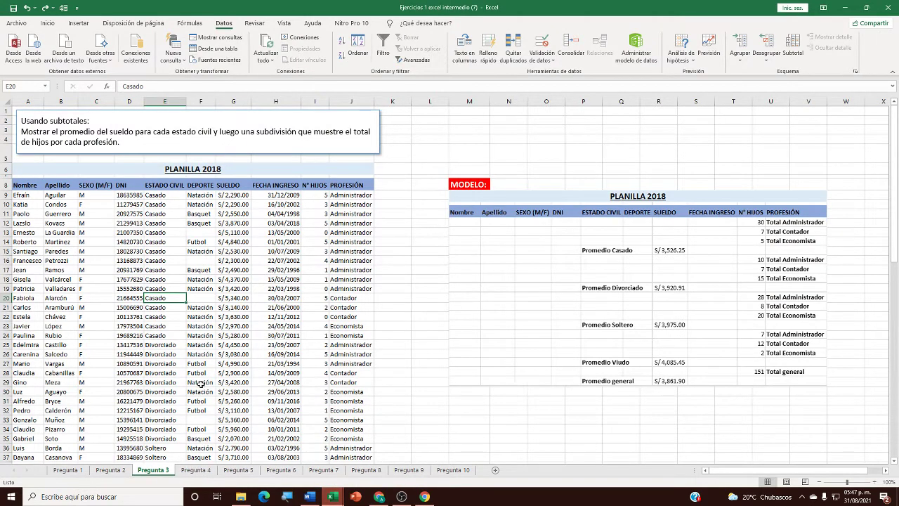
{"action": "key", "text": "alt+Tab"}
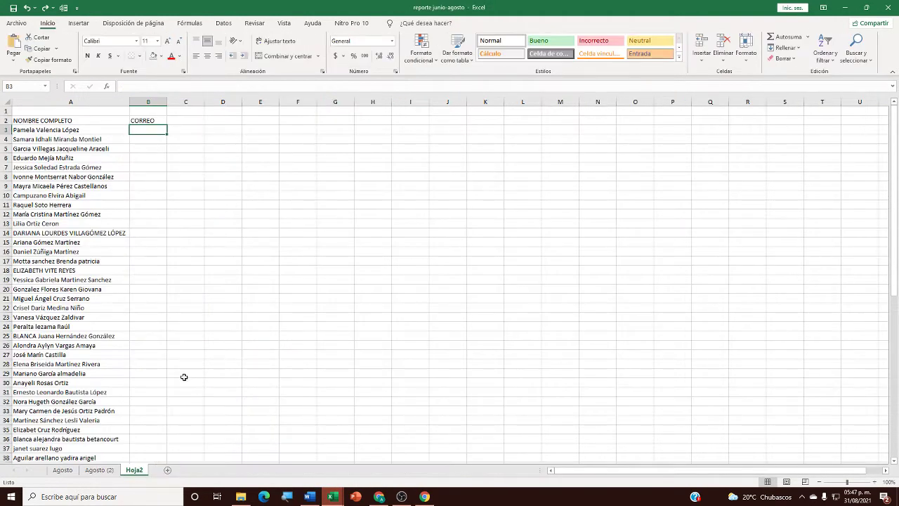
{"action": "left_click", "coordinate": [333, 496]}
{"action": "left_click", "coordinate": [379, 460]}
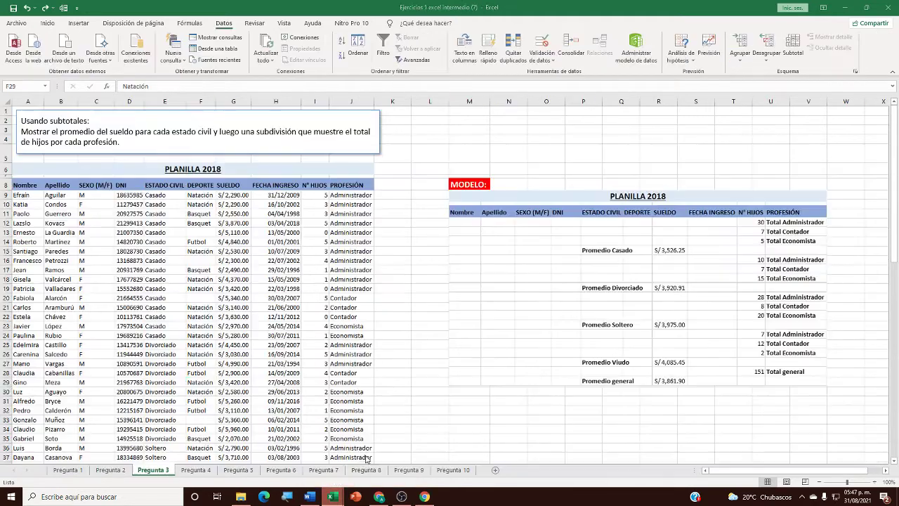
{"action": "key", "text": "alt+Tab"}
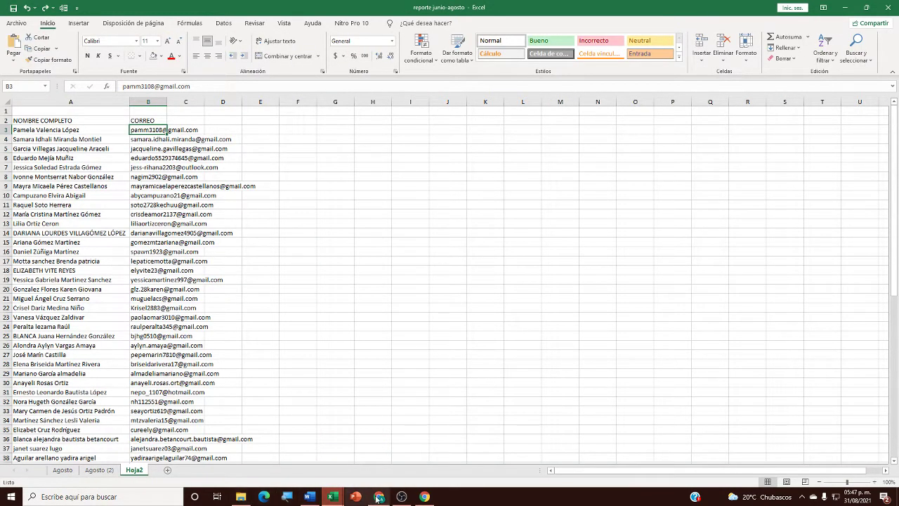
{"action": "mouse_move", "coordinate": [343, 500]}
{"action": "left_click", "coordinate": [373, 461]}
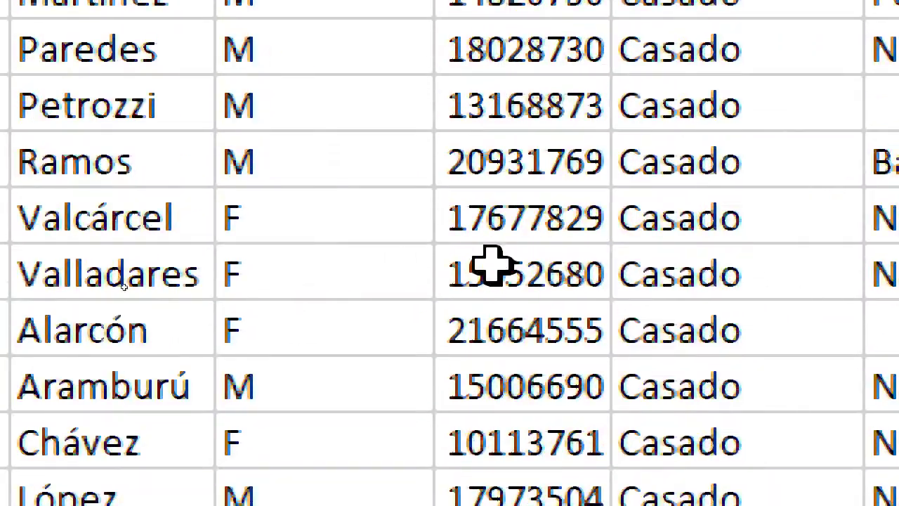
Select a cell inside the PLANILLA 2018 data and start the Subtotal command
{"action": "left_click", "coordinate": [129, 289]}
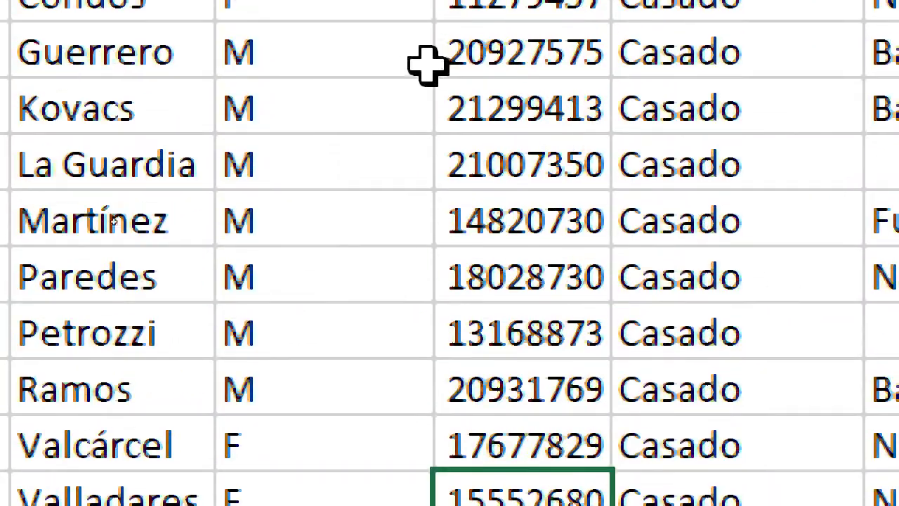
{"action": "left_click", "coordinate": [593, 165]}
{"action": "left_click", "coordinate": [749, 200]}
{"action": "left_click", "coordinate": [606, 38]}
{"action": "left_click", "coordinate": [650, 136]}
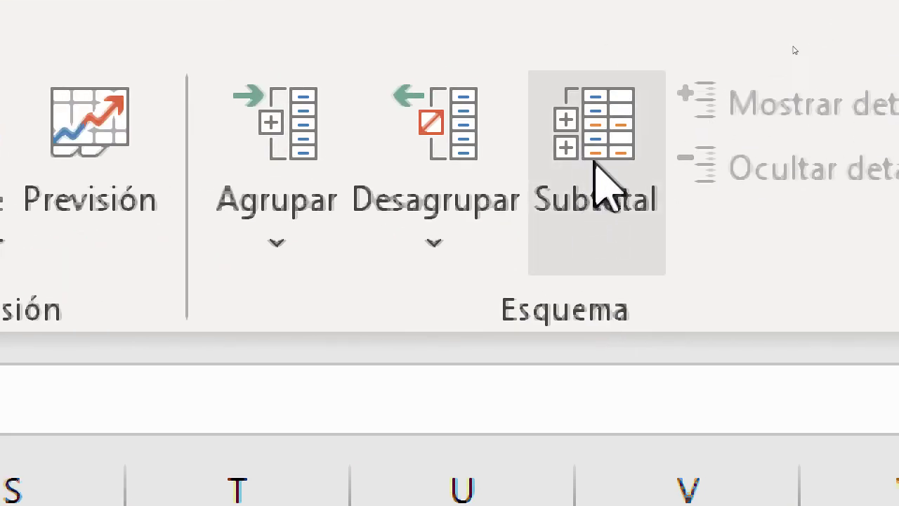
Remove all subtotals from the PLANILLA 2018 table through the Subtotal settings
{"action": "left_click", "coordinate": [594, 158]}
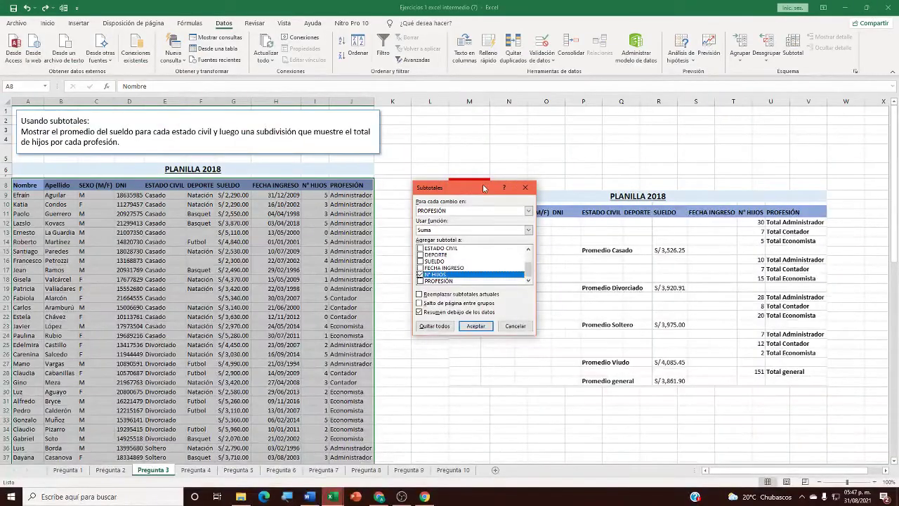
{"action": "left_click_drag", "start_coordinate": [483, 184], "coordinate": [472, 209]}
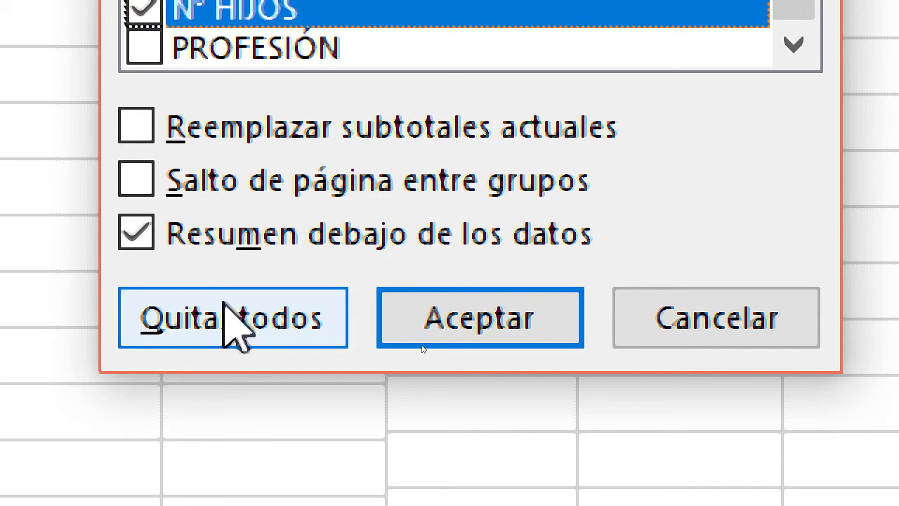
{"action": "left_click", "coordinate": [205, 326]}
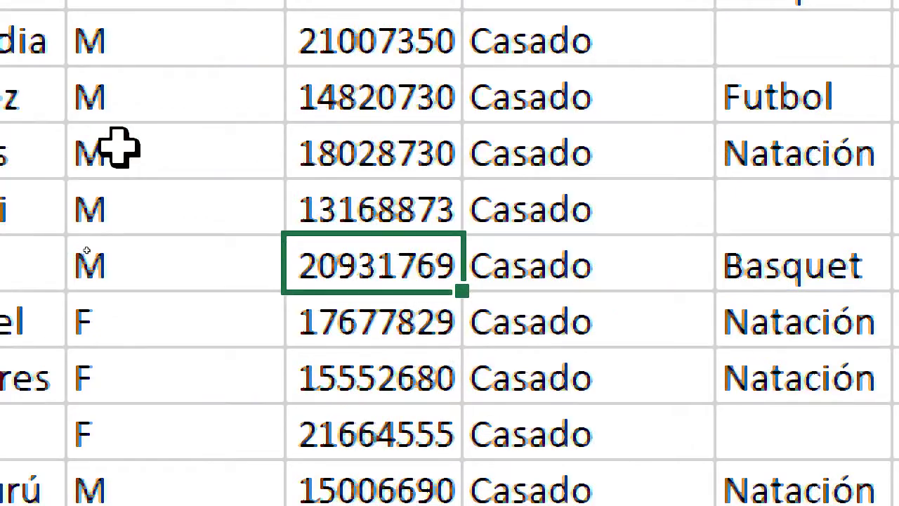
Examine the ESTADO CIVIL column of the PLANILLA 2018 table to see how its rows are grouped
{"action": "left_click", "coordinate": [88, 251]}
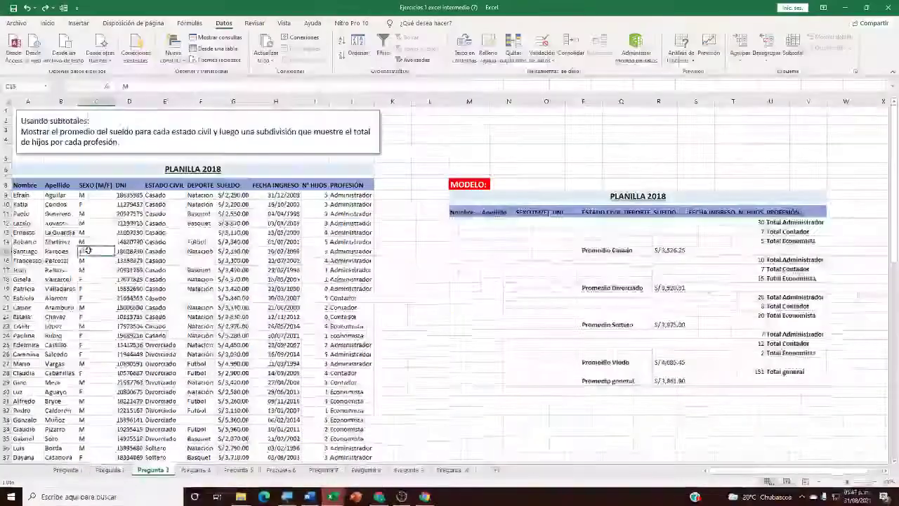
{"action": "left_click", "coordinate": [151, 251]}
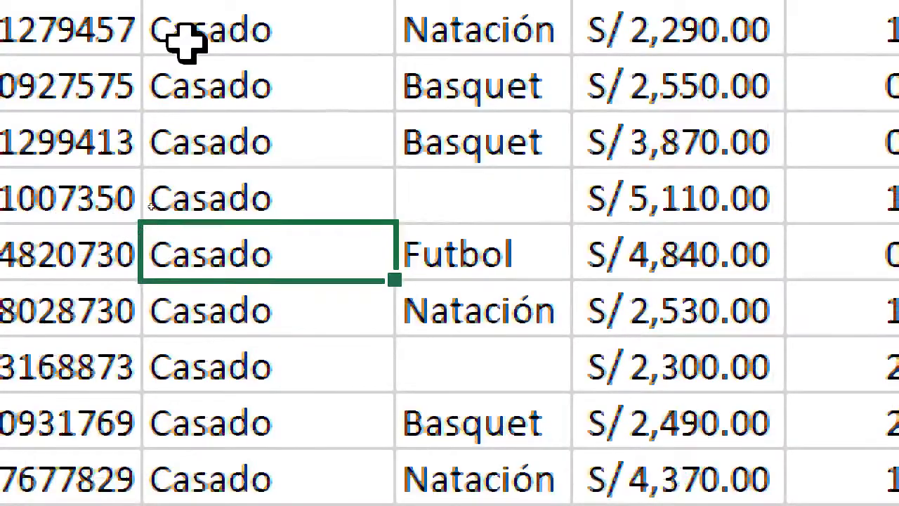
{"action": "left_click", "coordinate": [155, 195]}
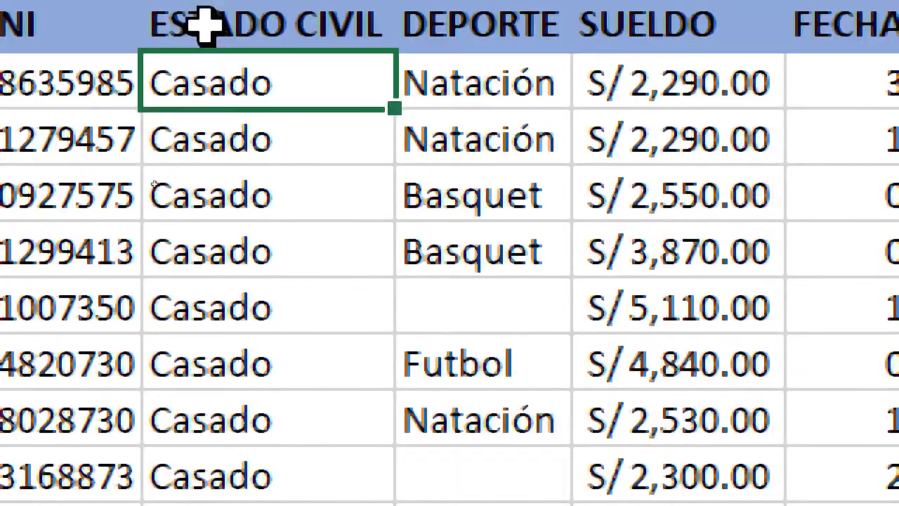
{"action": "left_click_drag", "start_coordinate": [231, 136], "coordinate": [241, 461]}
{"action": "left_click", "coordinate": [226, 466]}
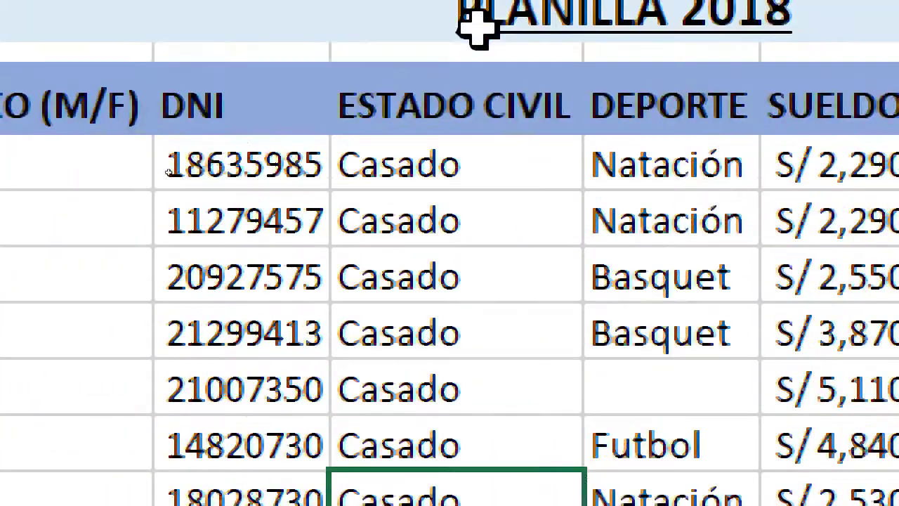
{"action": "left_click", "coordinate": [482, 185]}
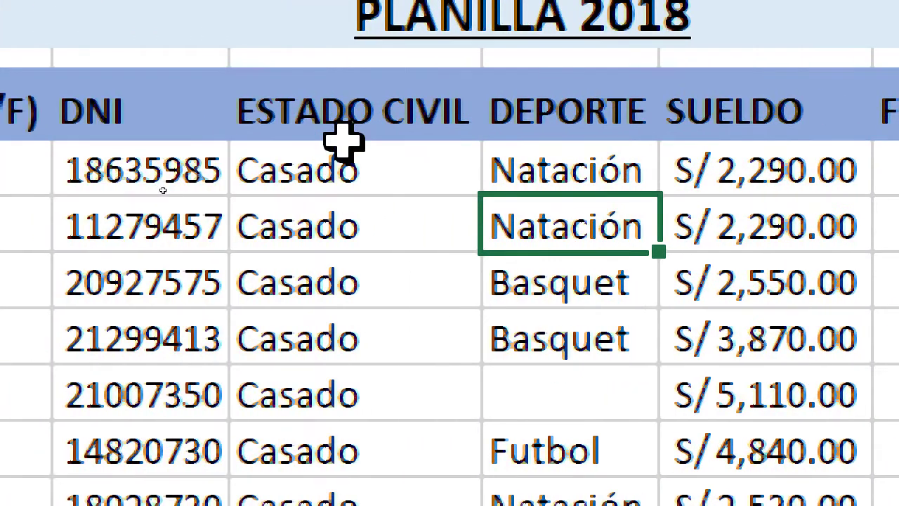
{"action": "left_click_drag", "start_coordinate": [344, 168], "coordinate": [347, 459]}
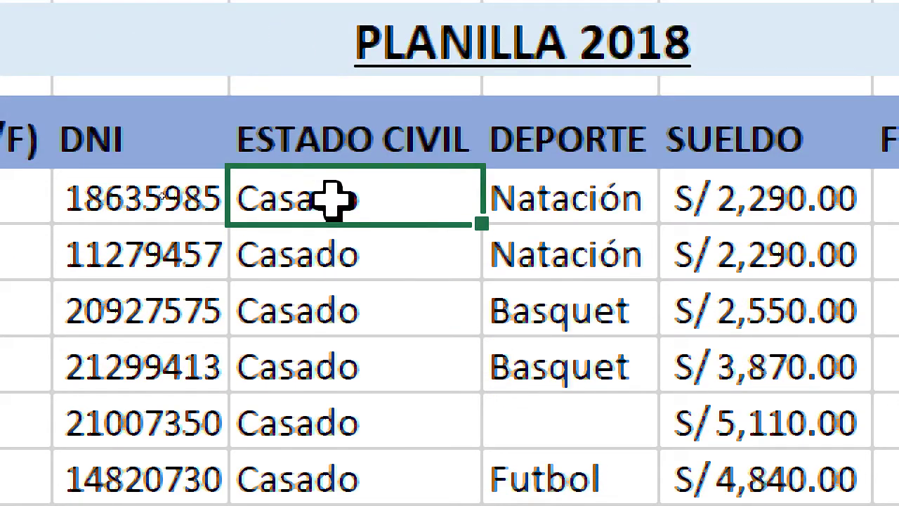
{"action": "left_click_drag", "start_coordinate": [358, 195], "coordinate": [341, 505]}
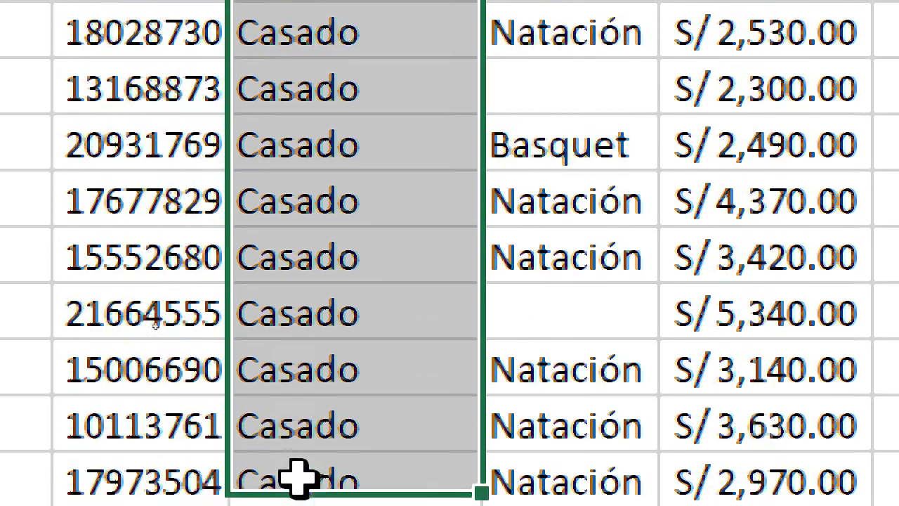
{"action": "left_click_drag", "start_coordinate": [298, 480], "coordinate": [317, 505]}
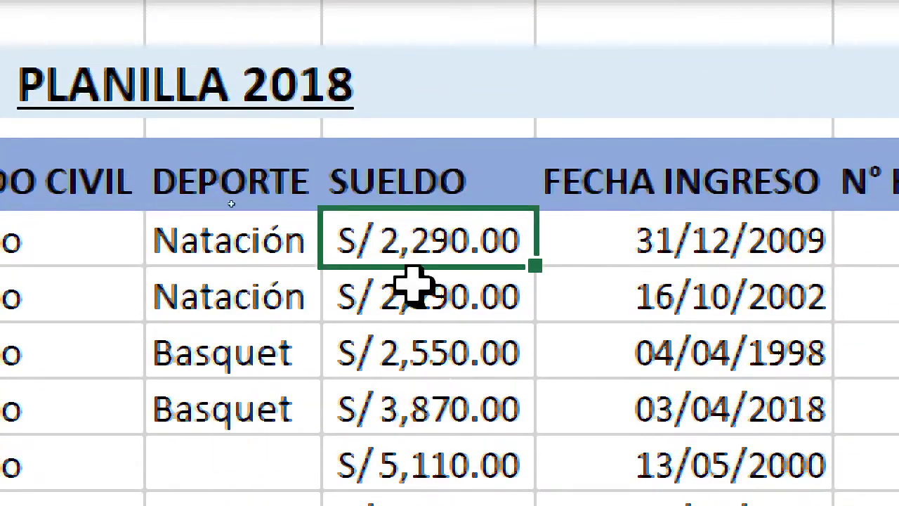
Examine the SUELDO values alongside the Casado rows of the ESTADO CIVIL column
{"action": "left_click_drag", "start_coordinate": [414, 284], "coordinate": [430, 435]}
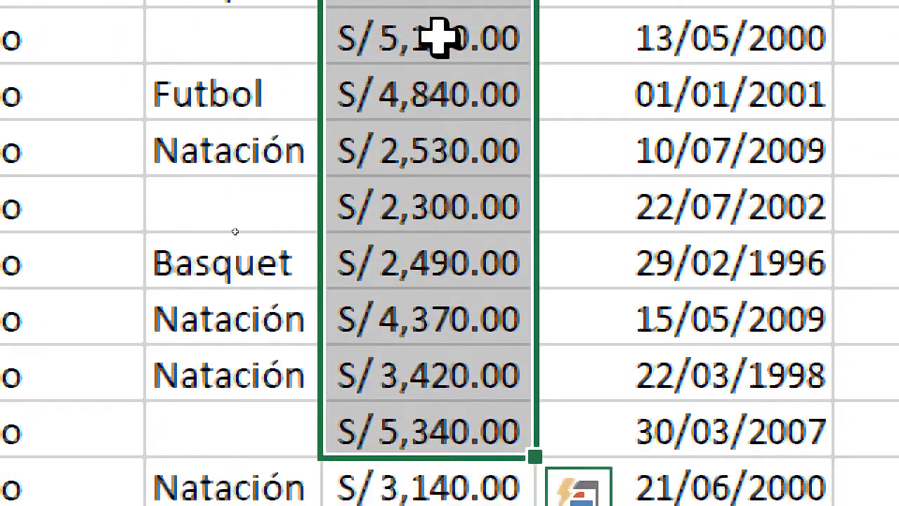
{"action": "left_click", "coordinate": [439, 35]}
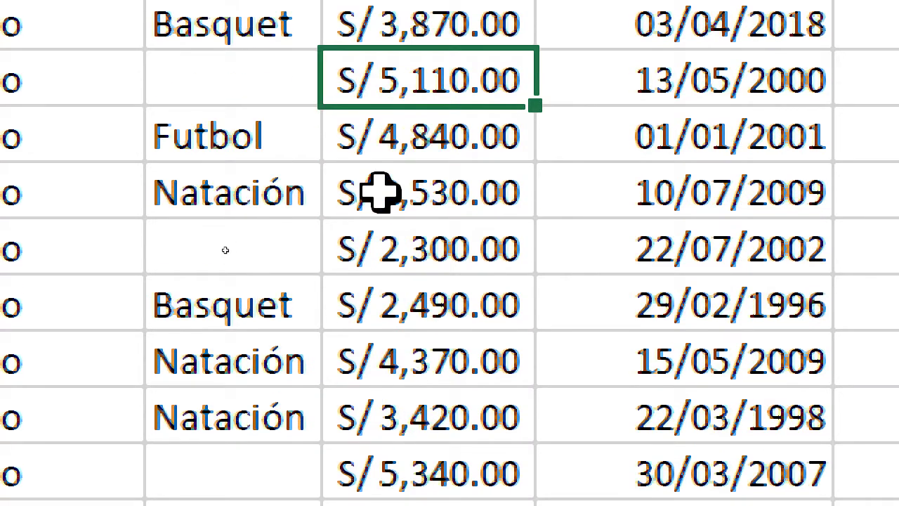
{"action": "left_click", "coordinate": [386, 302]}
{"action": "key", "text": "Left"}
{"action": "key", "text": "Left"}
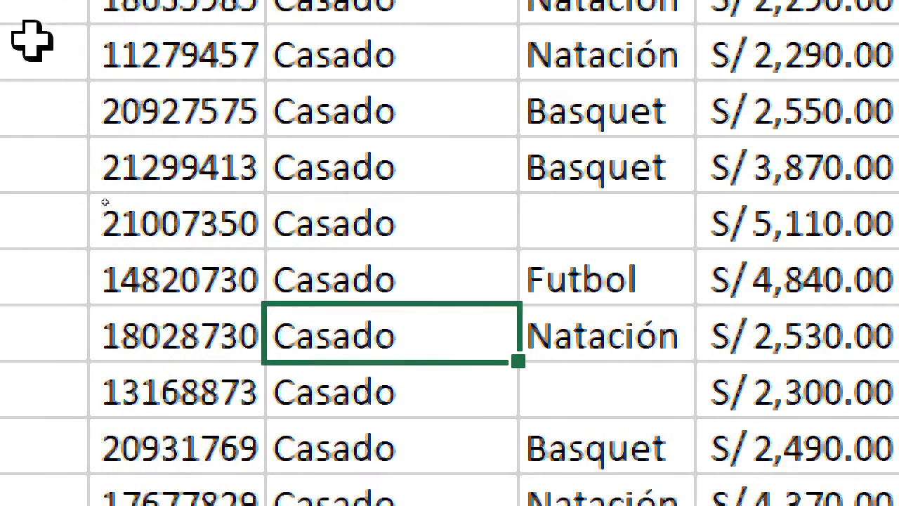
{"action": "left_click", "coordinate": [345, 169]}
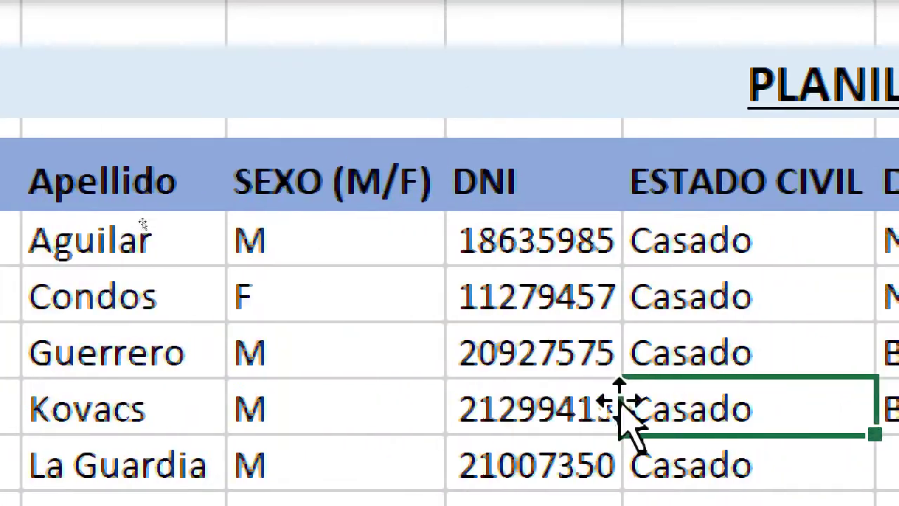
{"action": "key", "text": "Left"}
{"action": "key", "text": "Left"}
{"action": "key", "text": "Up"}
{"action": "left_click", "coordinate": [769, 392]}
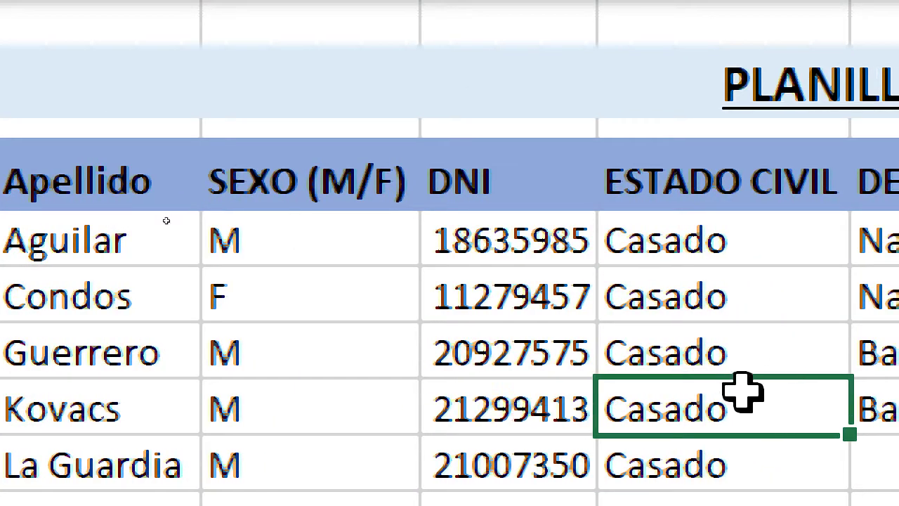
Start a Subtotal on the PLANILLA 2018 table for each change in ESTADO CIVIL, using the Promedio function
{"action": "left_click", "coordinate": [485, 406]}
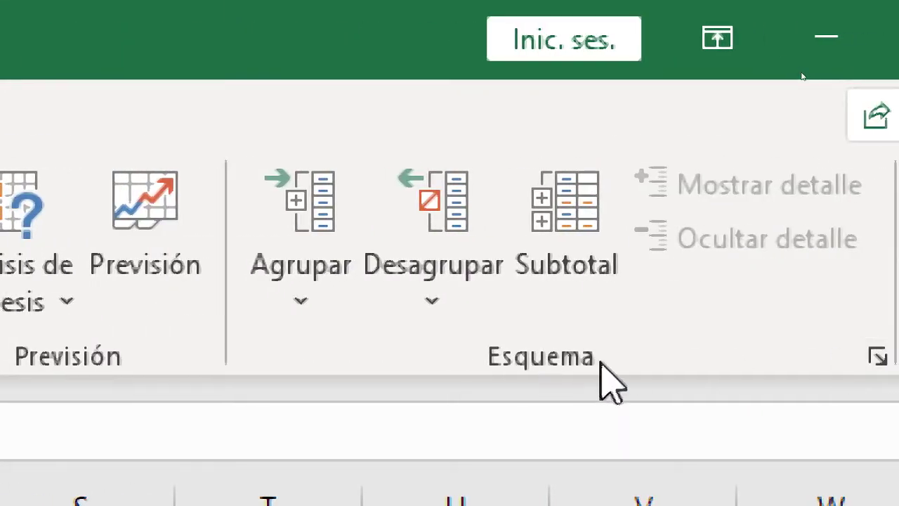
{"action": "left_click", "coordinate": [583, 211]}
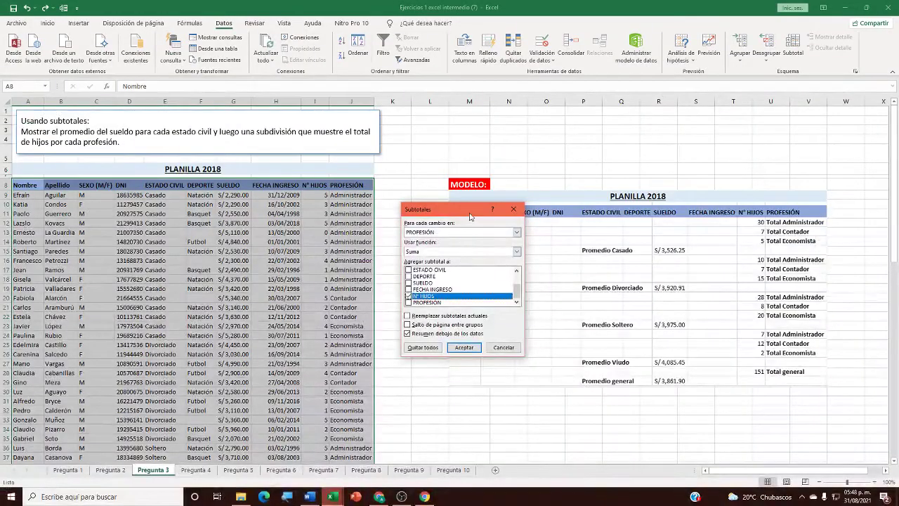
{"action": "left_click_drag", "start_coordinate": [469, 217], "coordinate": [462, 204]}
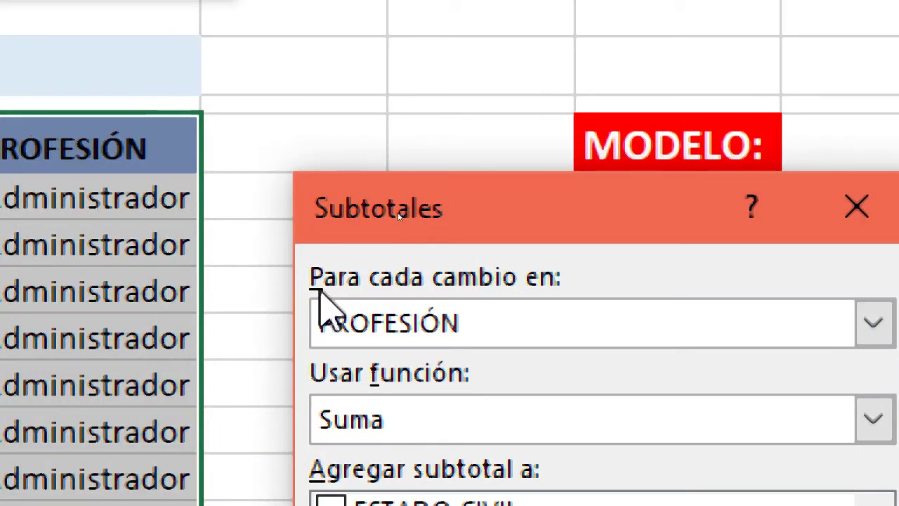
{"action": "left_click", "coordinate": [550, 343]}
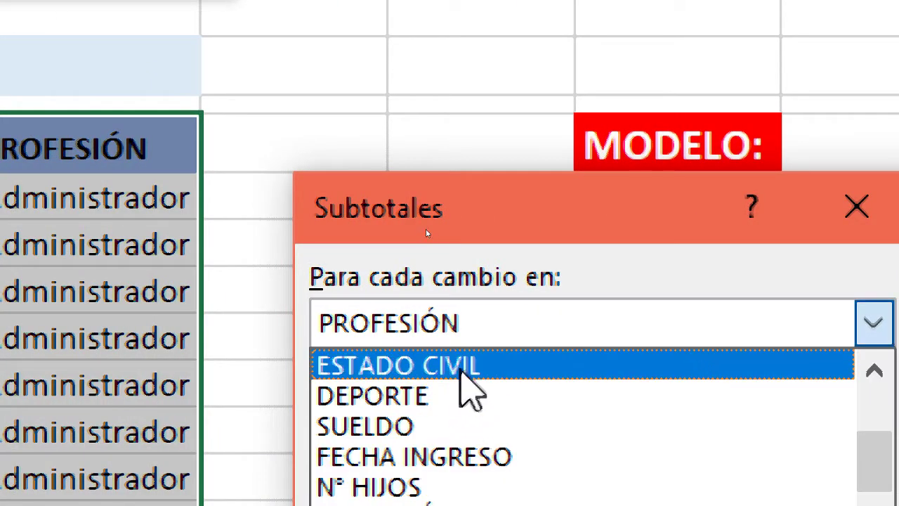
{"action": "left_click", "coordinate": [463, 367]}
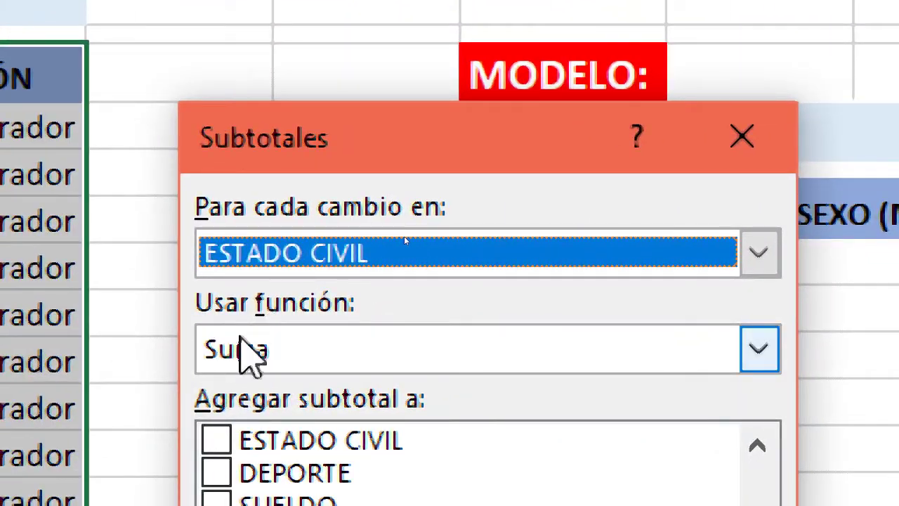
{"action": "left_click", "coordinate": [693, 353]}
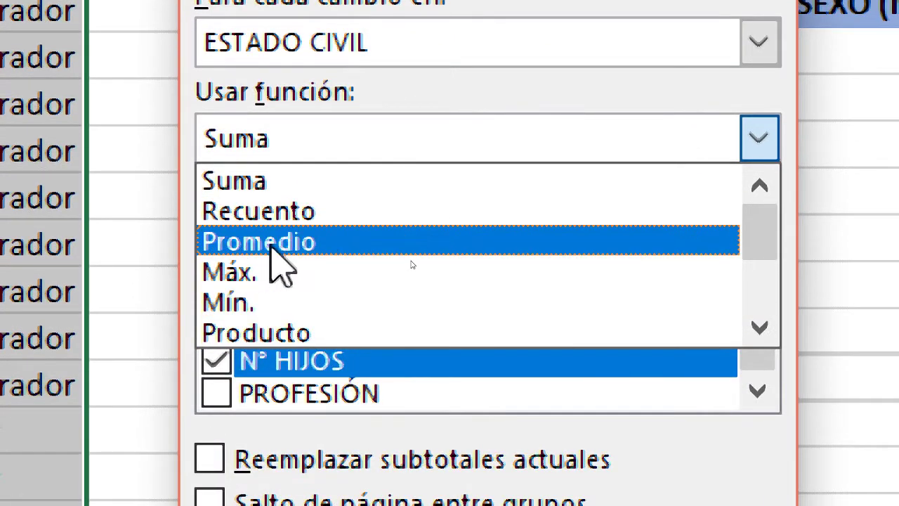
{"action": "left_click", "coordinate": [272, 243]}
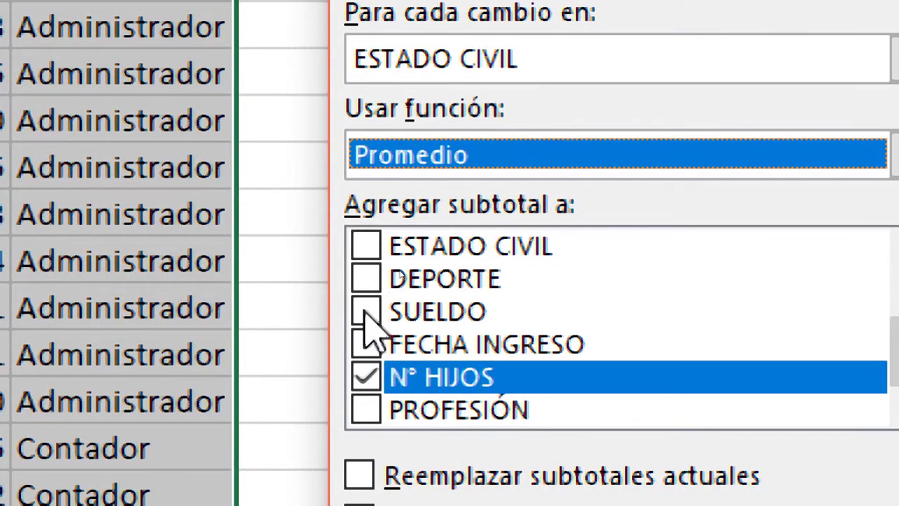
Add the subtotal to SUELDO only, leaving out N° HIJOS, and apply it to the table
{"action": "left_click", "coordinate": [365, 311]}
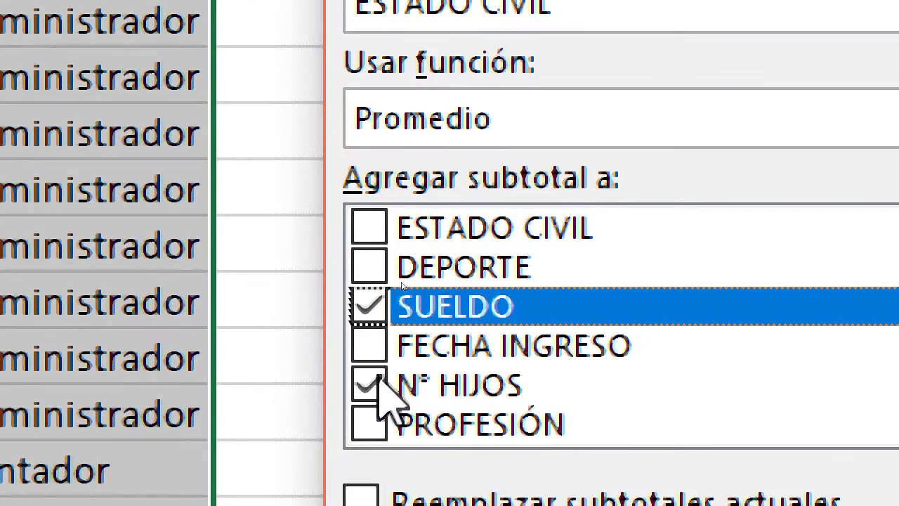
{"action": "left_click", "coordinate": [365, 377]}
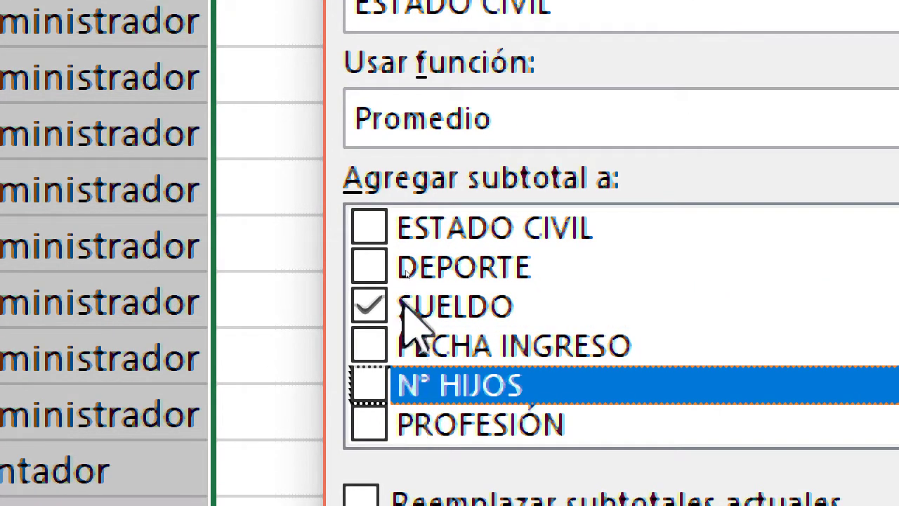
{"action": "scroll", "coordinate": [415, 319], "scroll_direction": "up", "scroll_amount": 2}
{"action": "scroll", "coordinate": [405, 288], "scroll_direction": "down", "scroll_amount": 2}
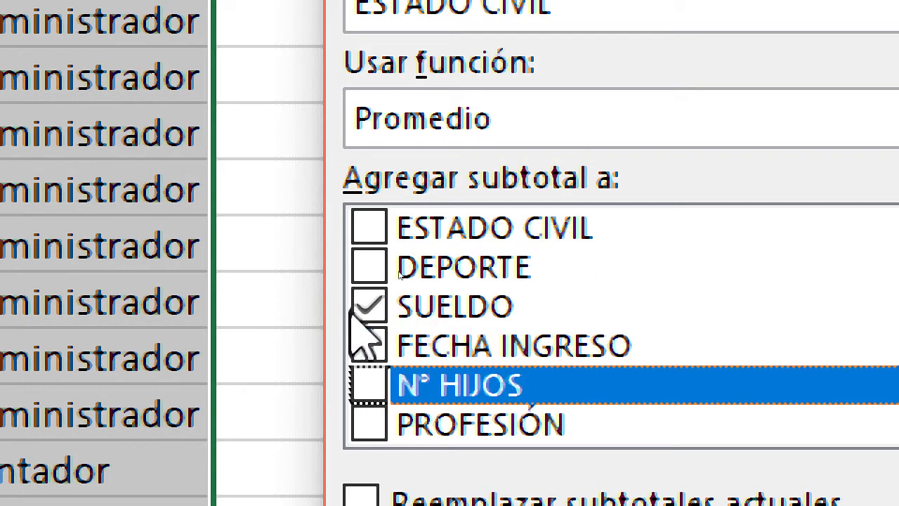
{"action": "scroll", "coordinate": [425, 323], "scroll_direction": "up", "scroll_amount": 2}
{"action": "scroll", "coordinate": [435, 347], "scroll_direction": "down", "scroll_amount": 2}
{"action": "scroll", "coordinate": [436, 355], "scroll_direction": "up", "scroll_amount": 2}
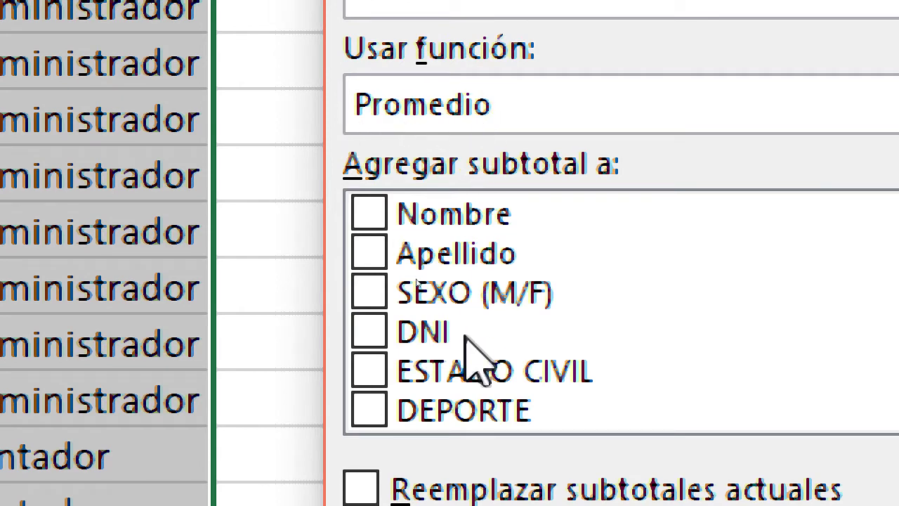
{"action": "scroll", "coordinate": [518, 323], "scroll_direction": "down", "scroll_amount": 2}
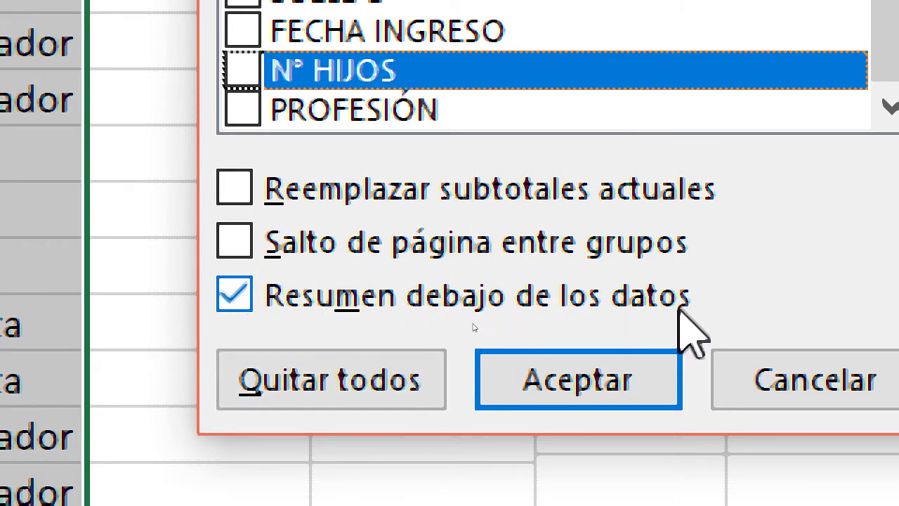
{"action": "left_click", "coordinate": [597, 378]}
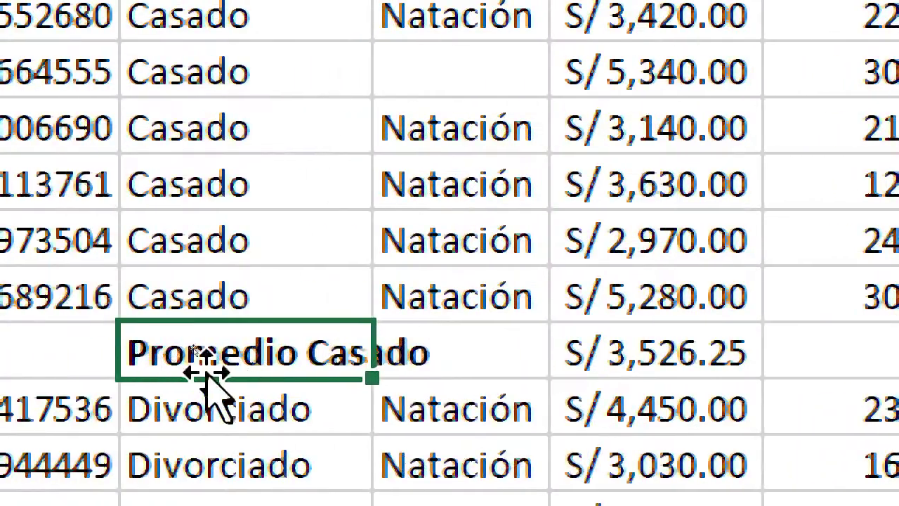
Examine the Promedio Casado row and how the N° HIJOS values line up with the professions in the PROFESIÓN column
{"action": "left_click", "coordinate": [264, 346]}
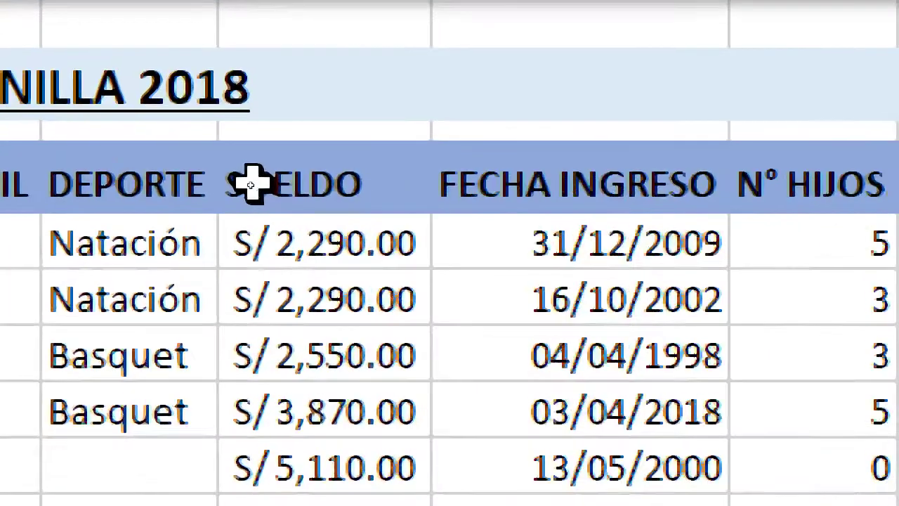
{"action": "left_click", "coordinate": [356, 194]}
{"action": "left_click_drag", "start_coordinate": [379, 243], "coordinate": [368, 428]}
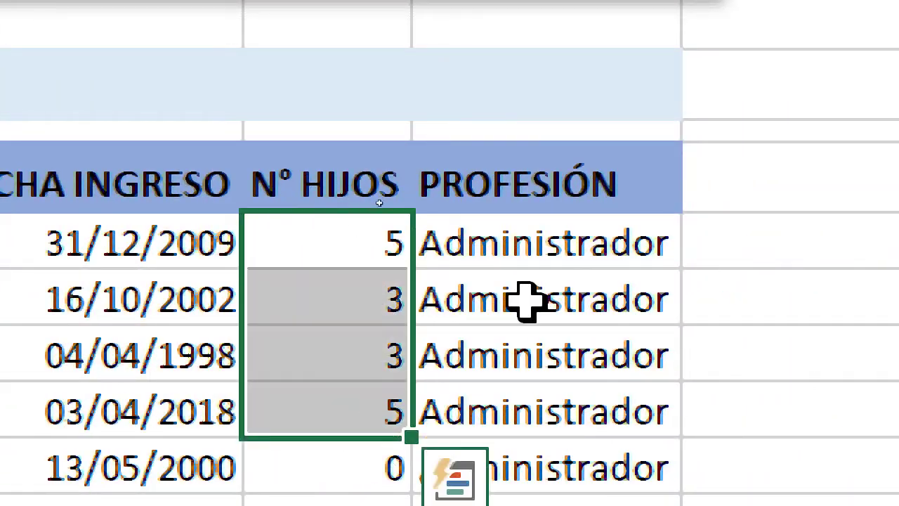
{"action": "left_click", "coordinate": [527, 301]}
{"action": "left_click_drag", "start_coordinate": [557, 234], "coordinate": [562, 482]}
{"action": "left_click", "coordinate": [562, 321]}
{"action": "left_click_drag", "start_coordinate": [532, 107], "coordinate": [565, 298]}
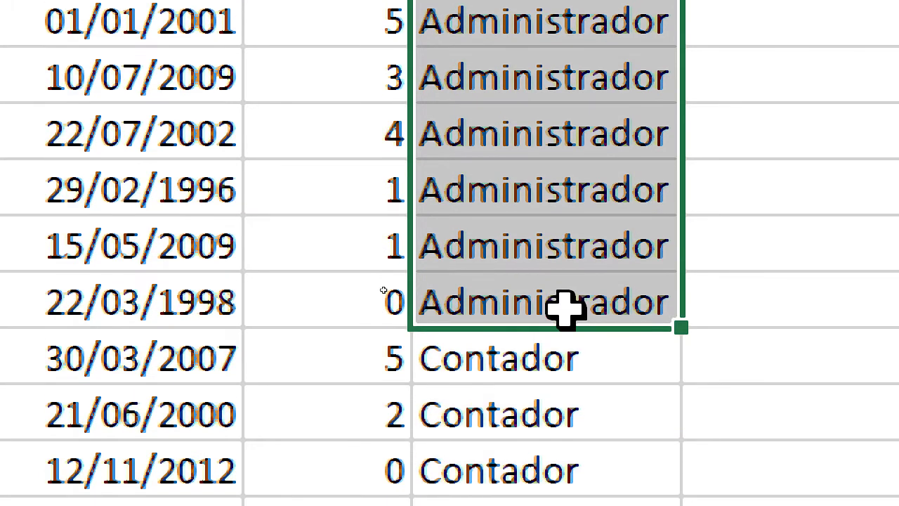
{"action": "left_click", "coordinate": [565, 351]}
{"action": "left_click_drag", "start_coordinate": [535, 469], "coordinate": [538, 479]}
{"action": "left_click", "coordinate": [557, 245]}
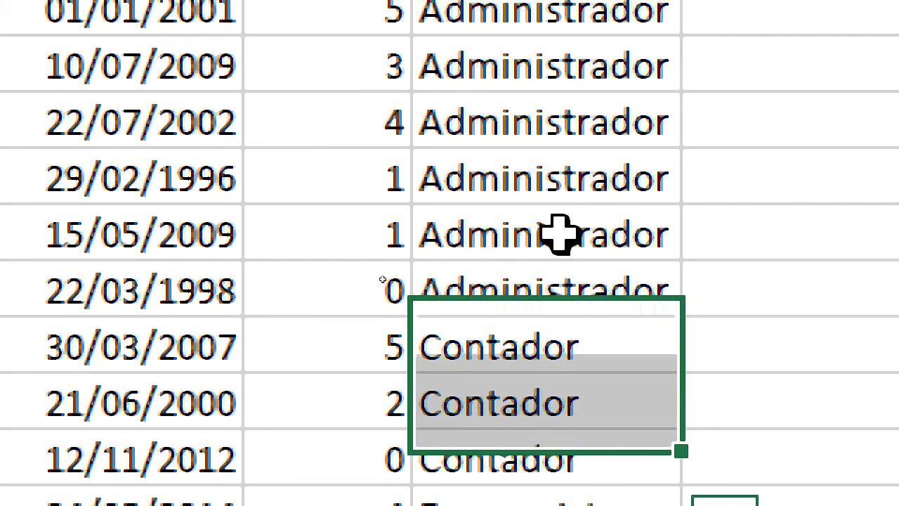
{"action": "left_click_drag", "start_coordinate": [544, 219], "coordinate": [301, 306]}
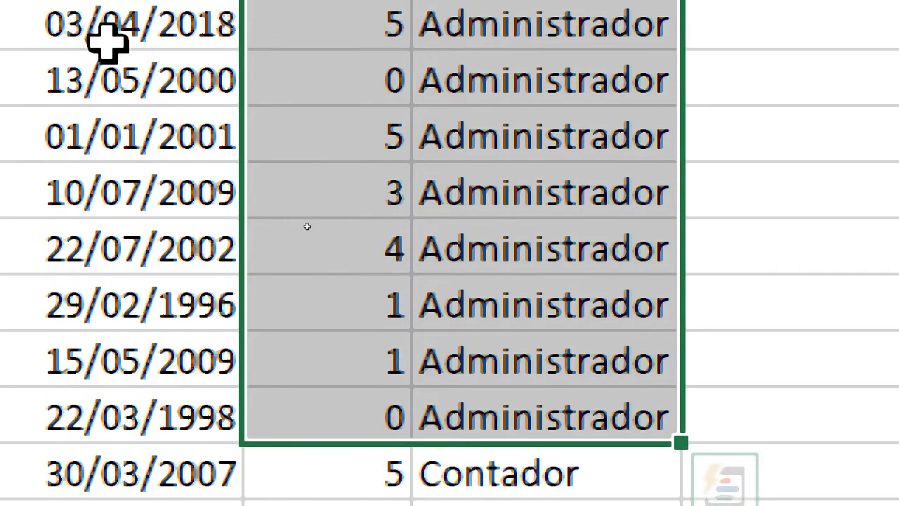
{"action": "left_click", "coordinate": [144, 58]}
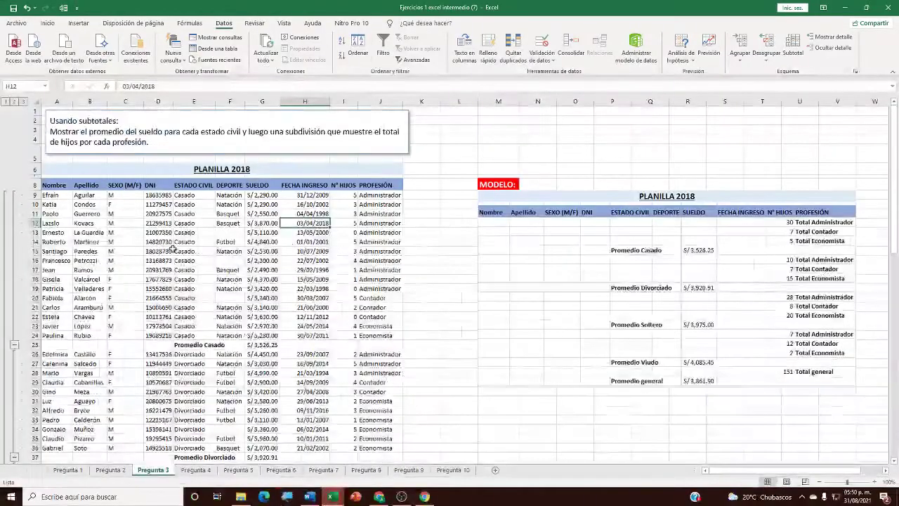
Start a second Subtotal on the PLANILLA 2018 table for each change in PROFESIÓN
{"action": "key", "text": "Left"}
{"action": "key", "text": "Left"}
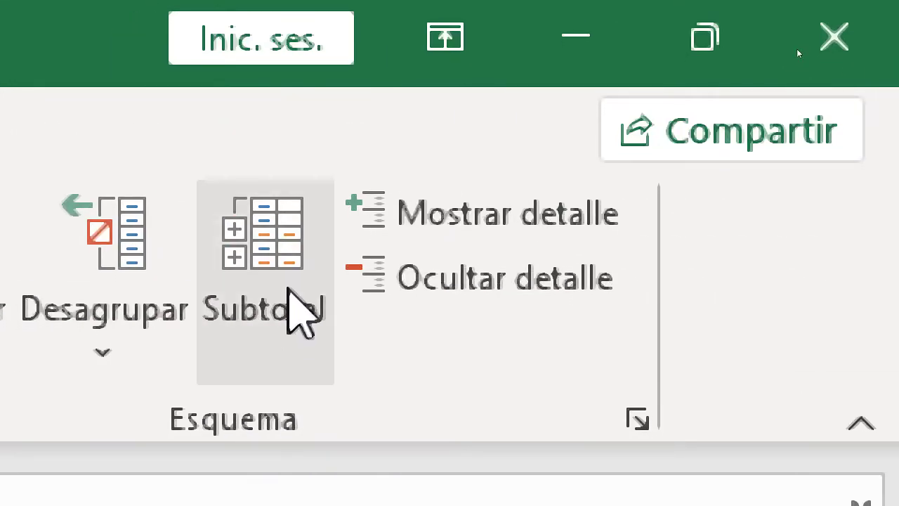
{"action": "left_click", "coordinate": [265, 276]}
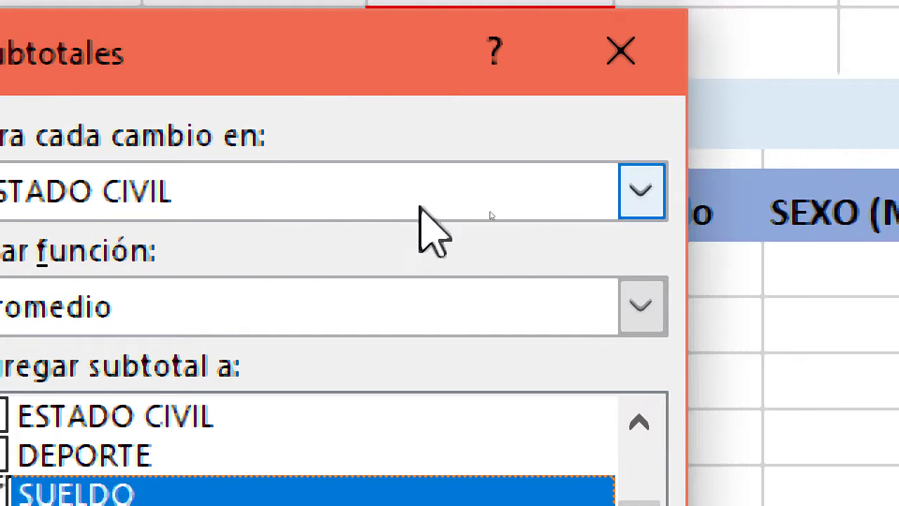
{"action": "left_click", "coordinate": [720, 207]}
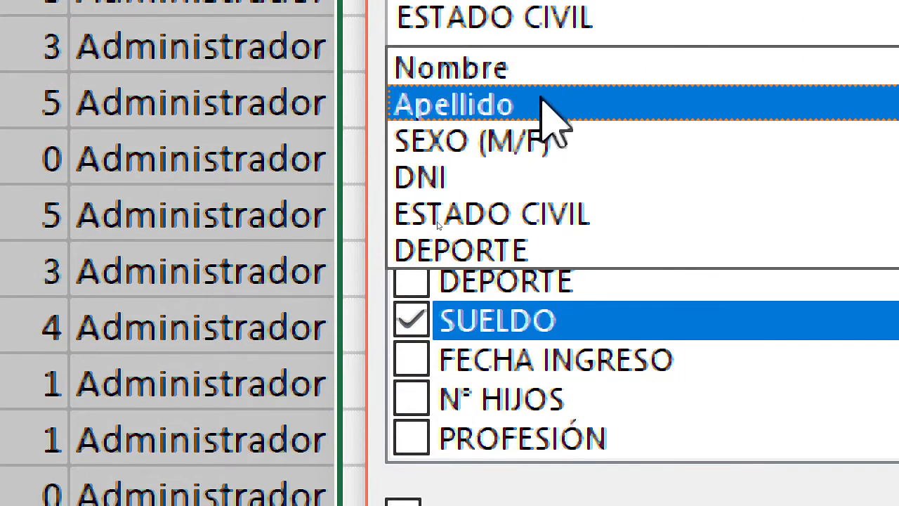
{"action": "scroll", "coordinate": [590, 101], "scroll_direction": "down", "scroll_amount": 2}
{"action": "scroll", "coordinate": [523, 94], "scroll_direction": "down", "scroll_amount": 2}
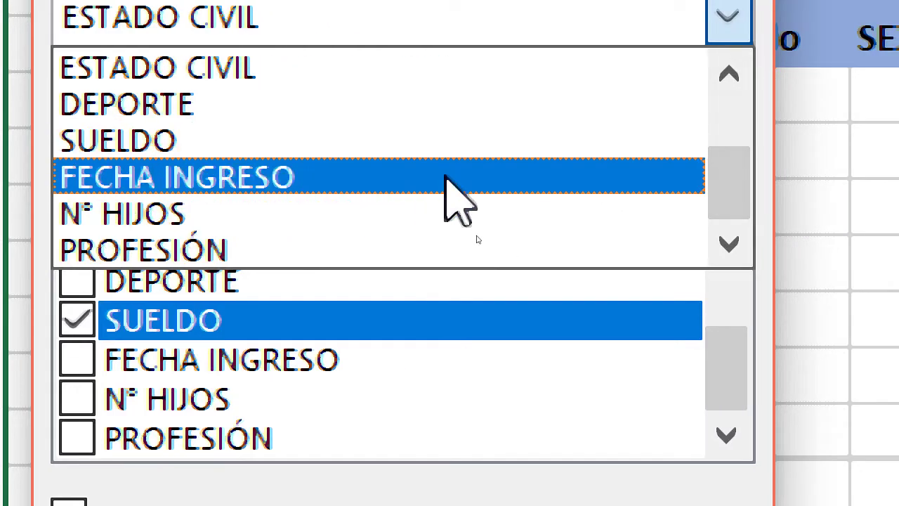
{"action": "left_click", "coordinate": [731, 74]}
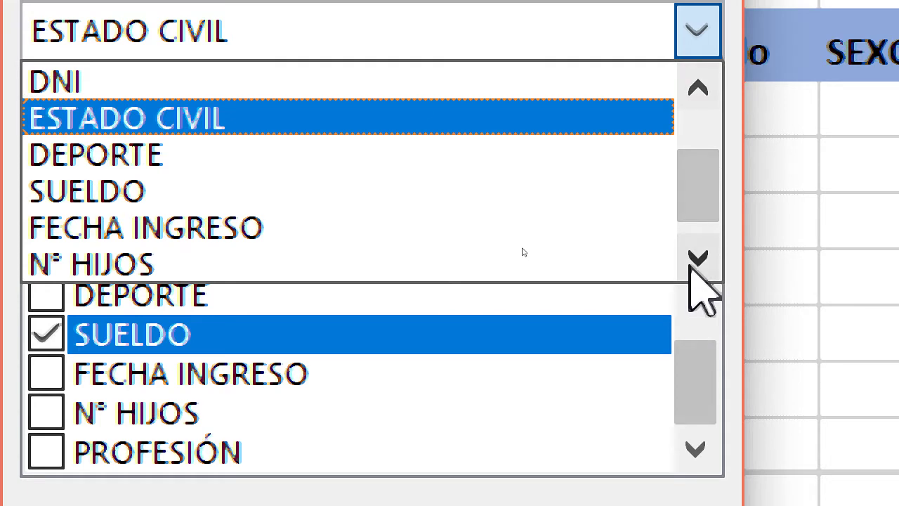
{"action": "left_click", "coordinate": [697, 262]}
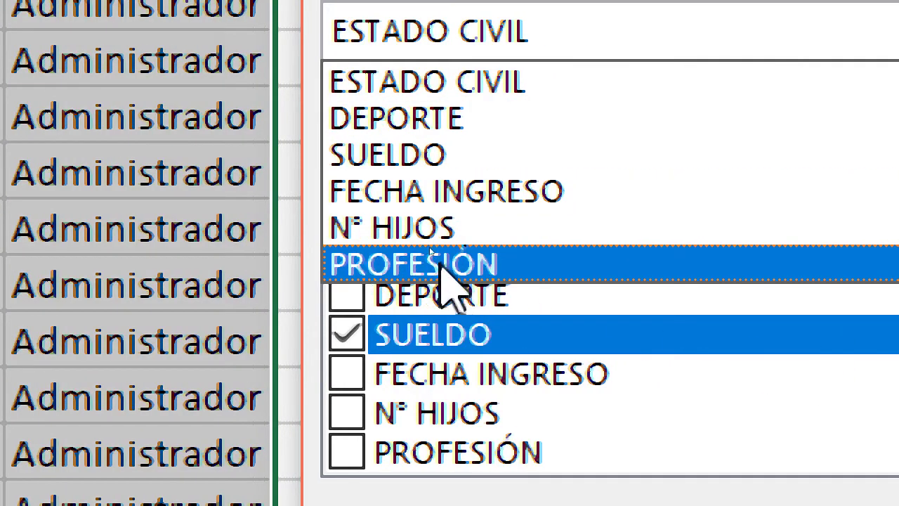
{"action": "left_click", "coordinate": [447, 265]}
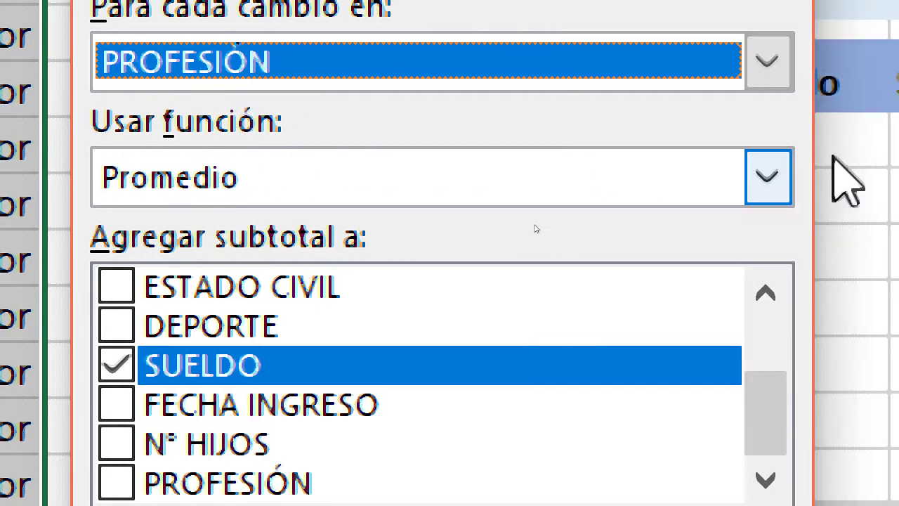
Set the subtotal function to Suma and add it to N° HIJOS only, leaving out SUELDO
{"action": "left_click", "coordinate": [260, 185]}
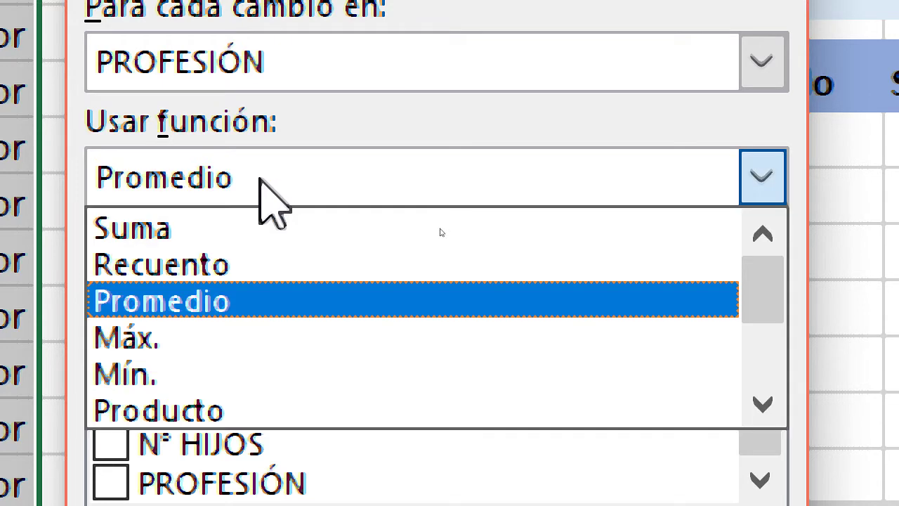
{"action": "left_click", "coordinate": [154, 231]}
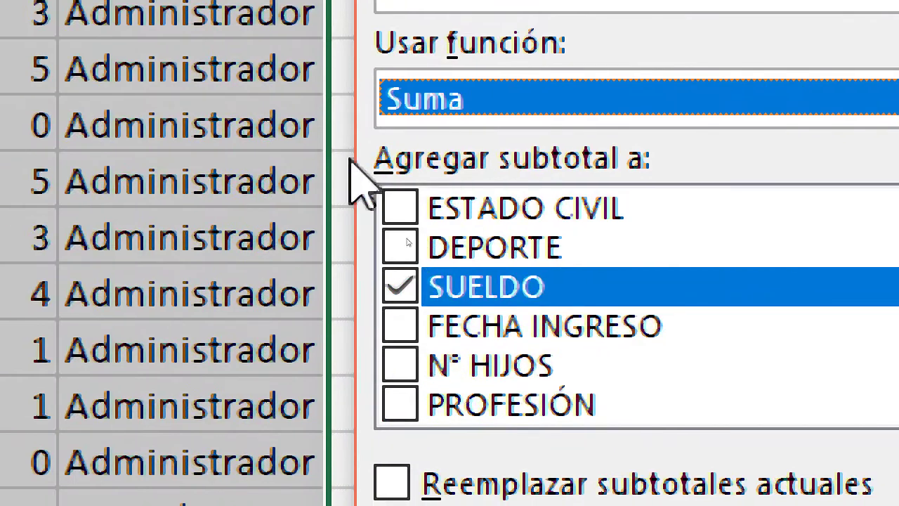
{"action": "left_click", "coordinate": [405, 294]}
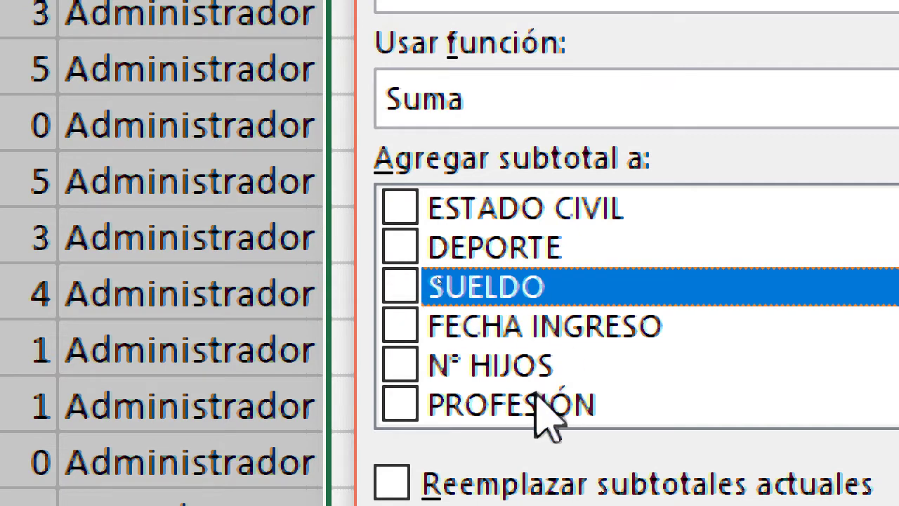
{"action": "left_click", "coordinate": [400, 369]}
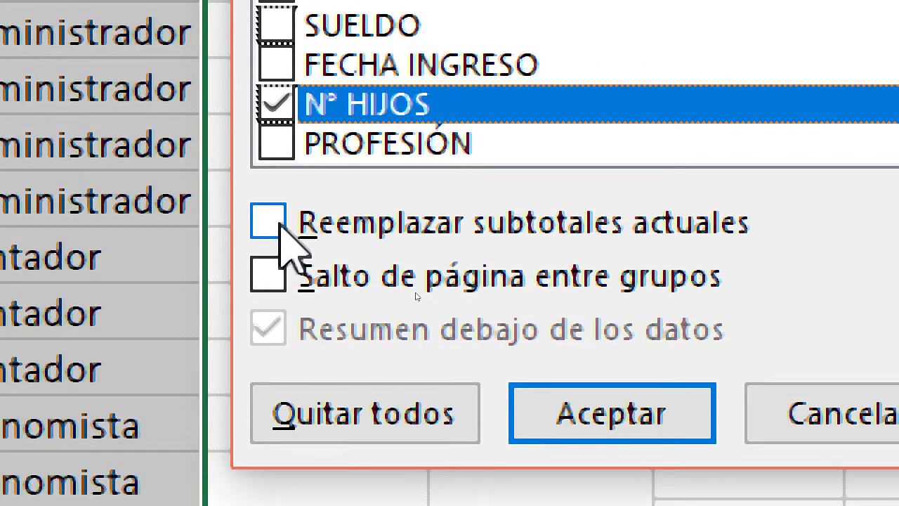
Leave Reemplazar subtotales actuales off so the existing averages are kept, and apply the subtotal to the table
{"action": "left_click", "coordinate": [278, 224]}
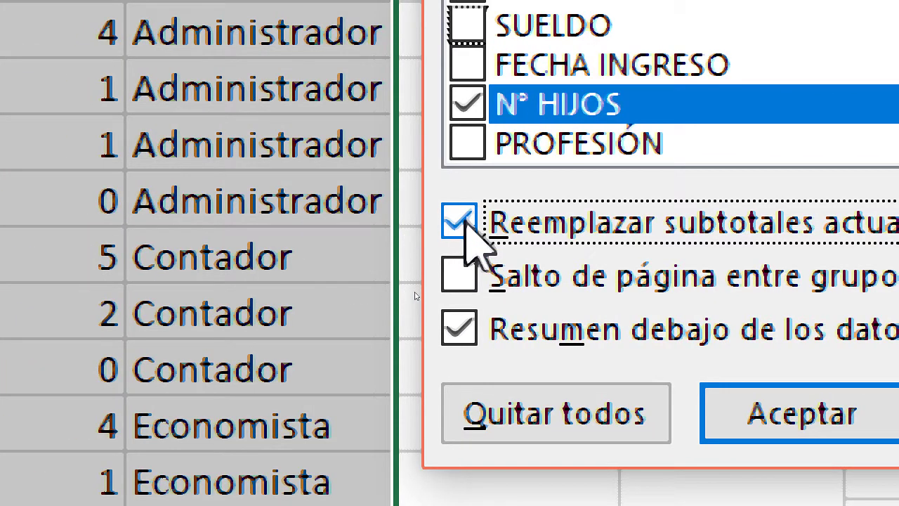
{"action": "left_click", "coordinate": [460, 222]}
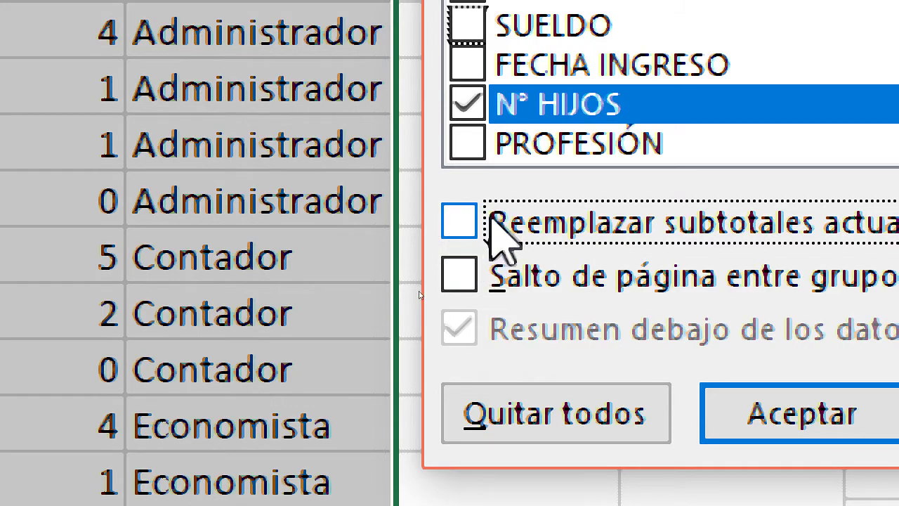
{"action": "left_click", "coordinate": [801, 413]}
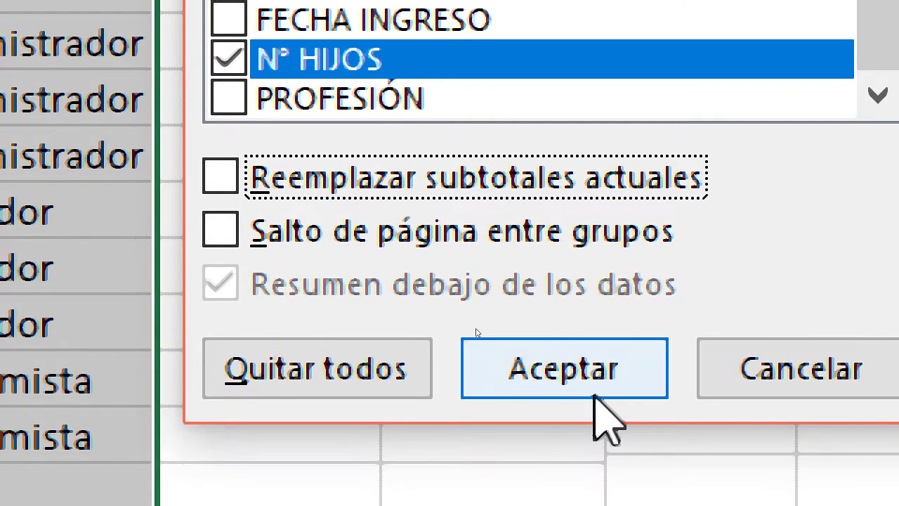
Inspect the Promedio Casado and Total Administrador rows, and collapse the outline to level 3
{"action": "left_click", "coordinate": [590, 470]}
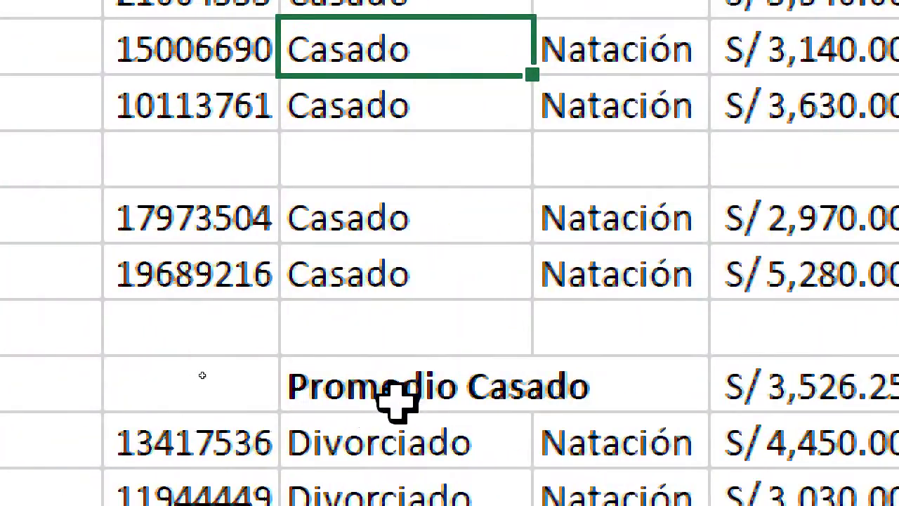
{"action": "left_click", "coordinate": [400, 399]}
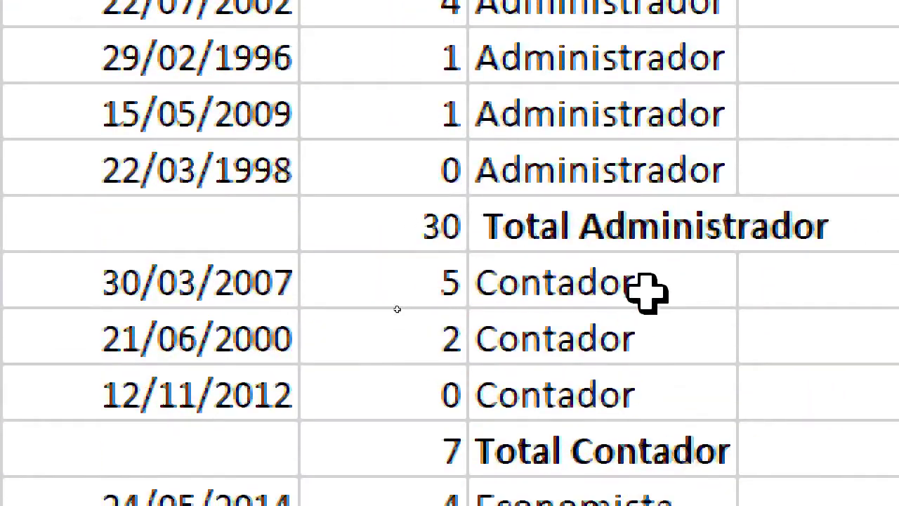
{"action": "left_click", "coordinate": [676, 224]}
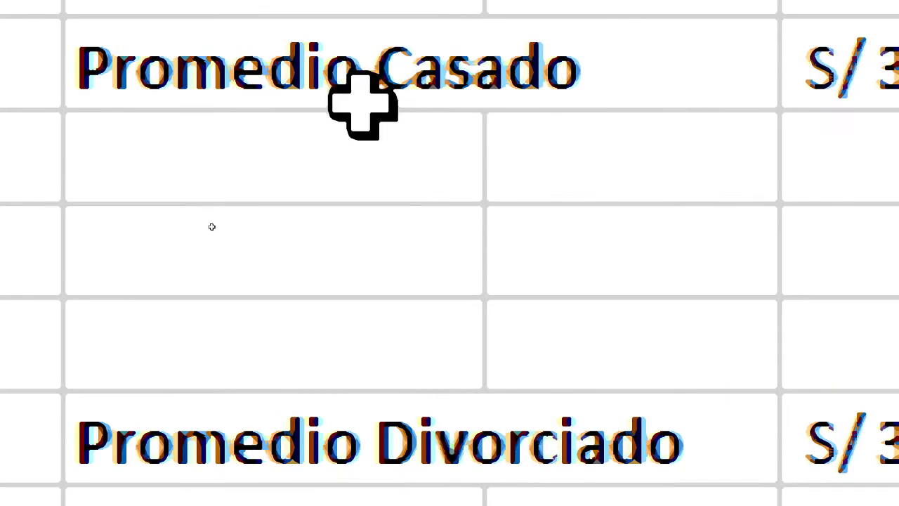
Examine the average rows for each marital status, from Promedio Casado down to Promedio general
{"action": "left_click", "coordinate": [365, 93]}
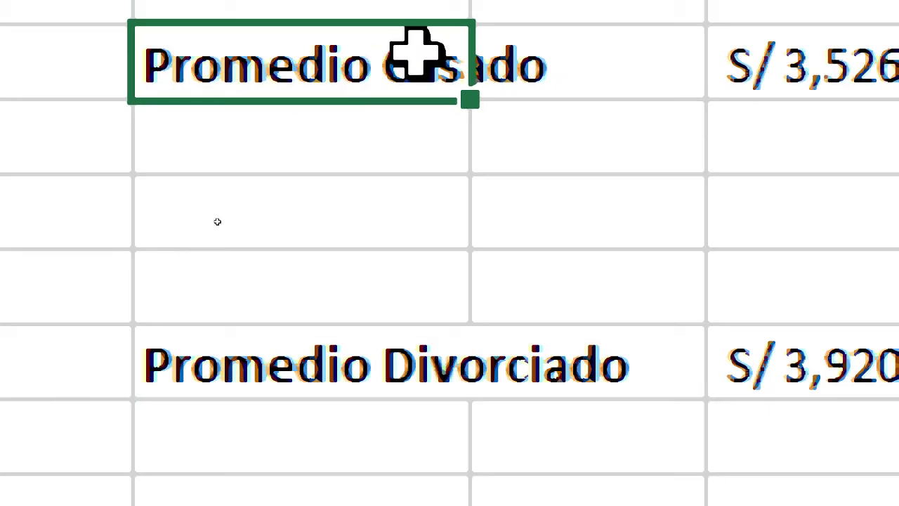
{"action": "key", "text": "ctrl+space"}
{"action": "left_click", "coordinate": [369, 383]}
{"action": "scroll", "coordinate": [369, 387], "scroll_direction": "down", "scroll_amount": 4}
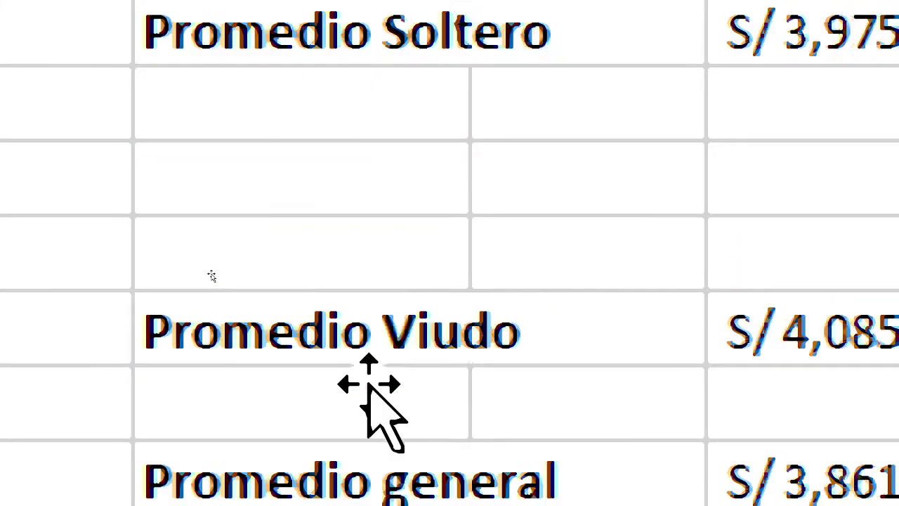
{"action": "scroll", "coordinate": [368, 392], "scroll_direction": "up", "scroll_amount": 1}
{"action": "left_click", "coordinate": [316, 193]}
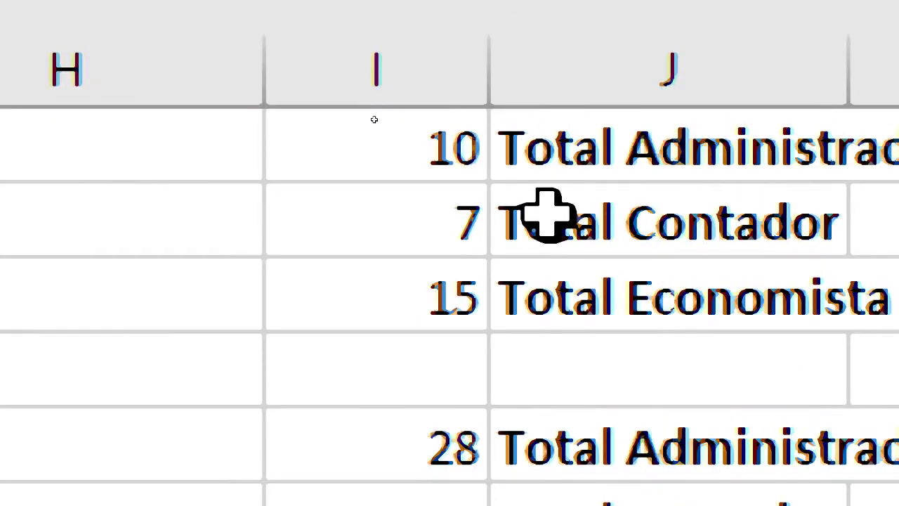
Examine the N° HIJOS totals per profession, the Total general row and the Promedio Soltero salary against the model
{"action": "left_click", "coordinate": [692, 144]}
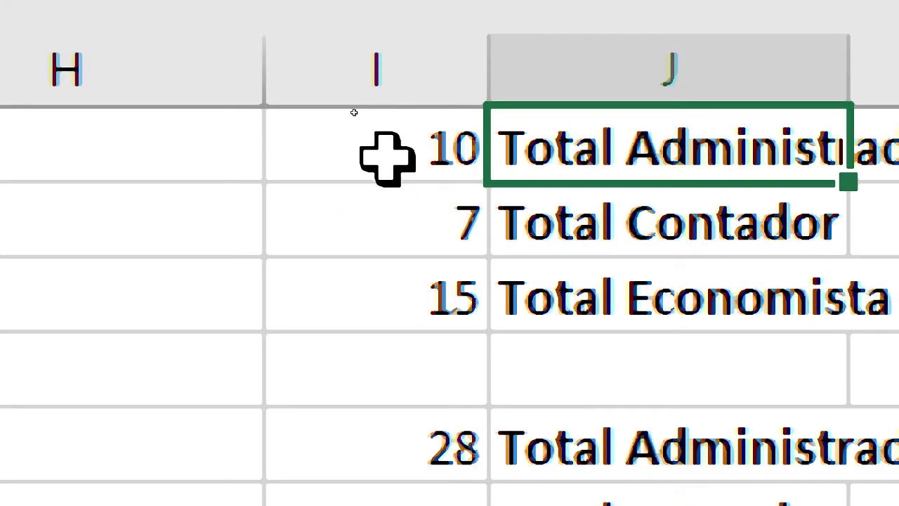
{"action": "left_click_drag", "start_coordinate": [386, 161], "coordinate": [555, 305]}
{"action": "left_click", "coordinate": [727, 200]}
{"action": "left_click", "coordinate": [713, 315]}
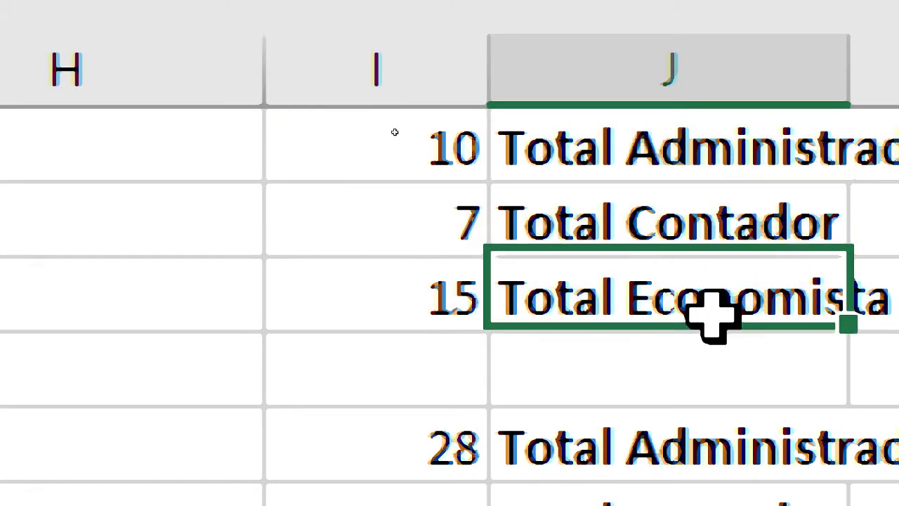
{"action": "left_click", "coordinate": [381, 305]}
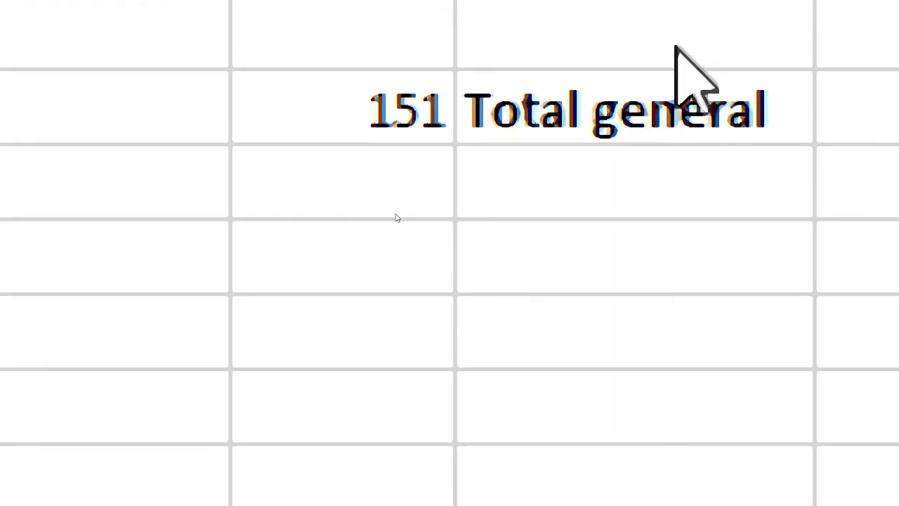
{"action": "left_click", "coordinate": [390, 107]}
{"action": "left_click", "coordinate": [618, 107]}
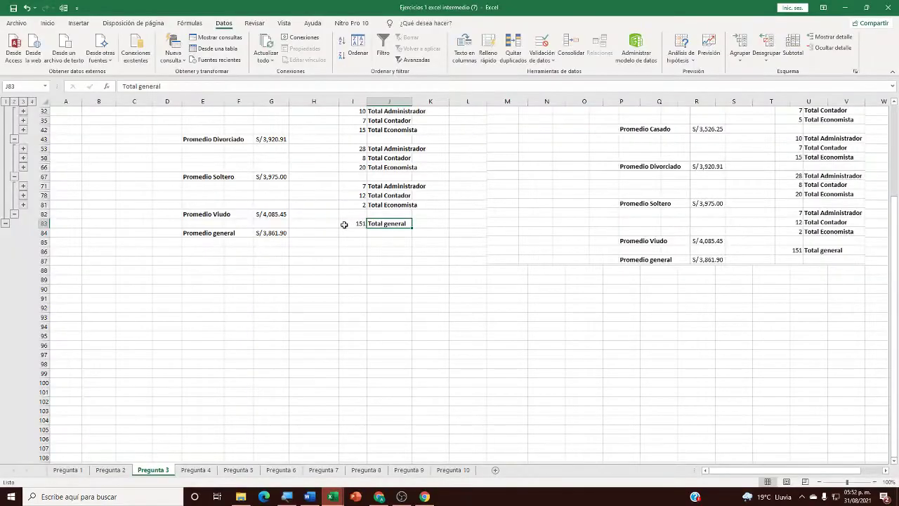
{"action": "left_click", "coordinate": [254, 177]}
{"action": "scroll", "coordinate": [317, 200], "scroll_direction": "up", "scroll_amount": 4}
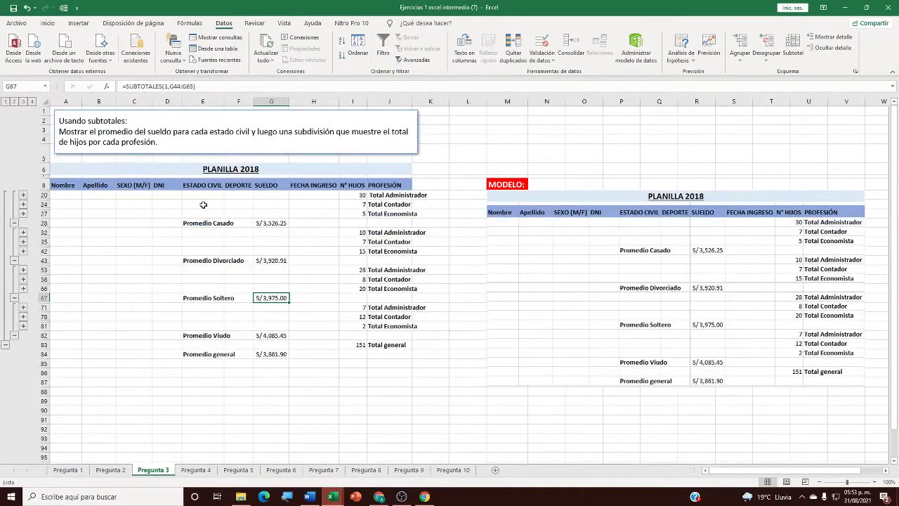
Switch to the Google Meet call, turn on the microphone and return to the Excel workbook
{"action": "left_click", "coordinate": [379, 496]}
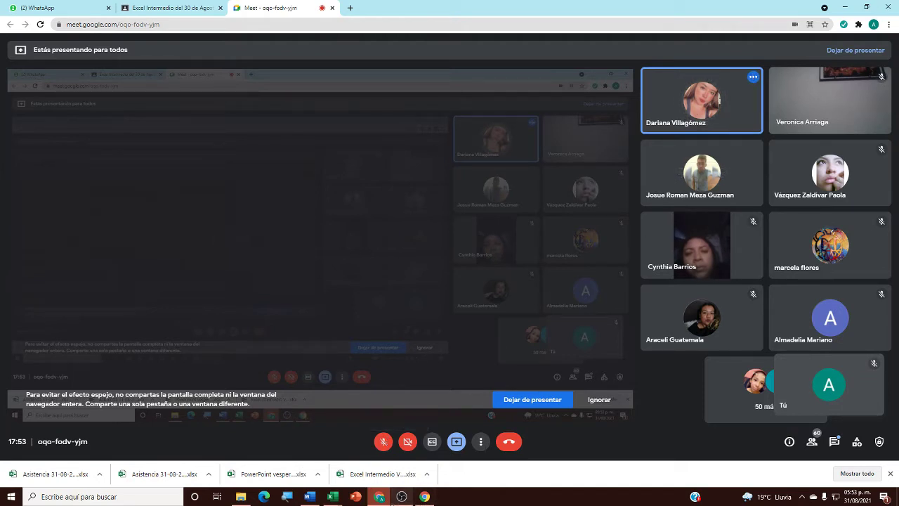
{"action": "left_click", "coordinate": [384, 444]}
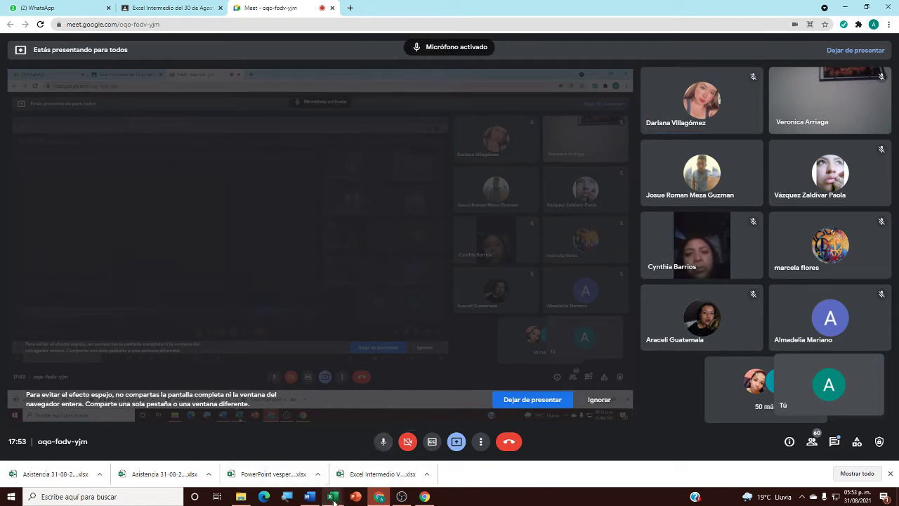
{"action": "left_click", "coordinate": [333, 496]}
{"action": "left_click", "coordinate": [367, 423]}
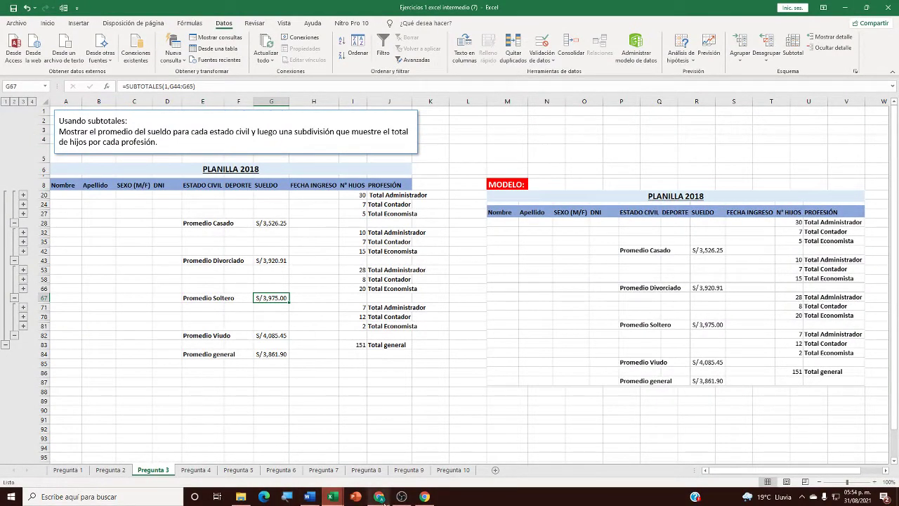
Check the Google Meet call and go back to the Excel workbook
{"action": "mouse_move", "coordinate": [380, 498]}
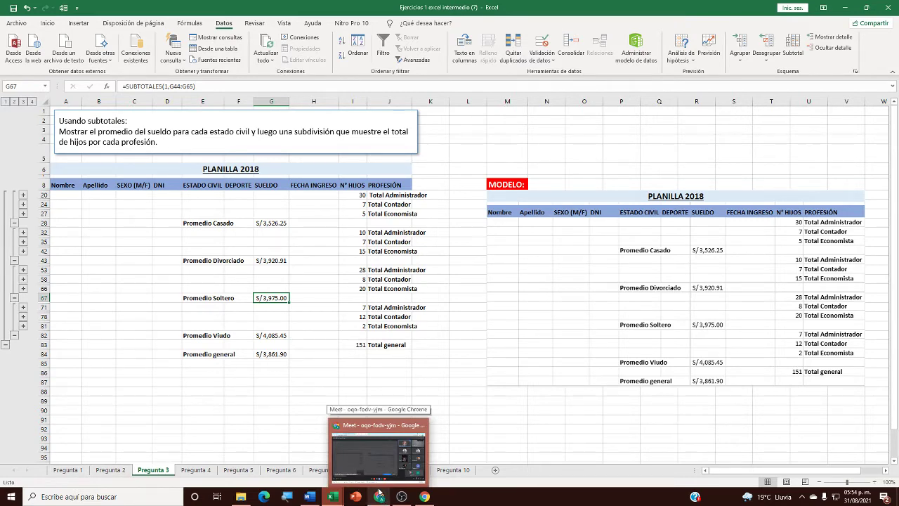
{"action": "left_click", "coordinate": [379, 478]}
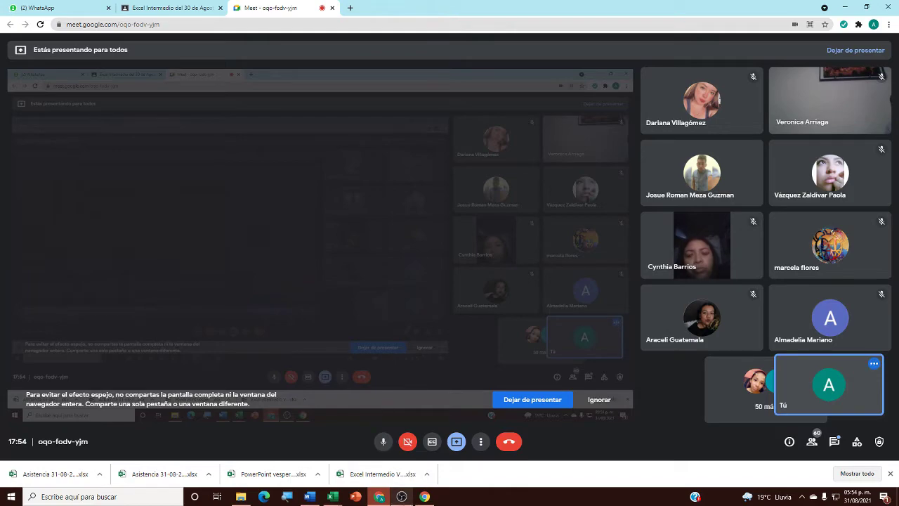
{"action": "mouse_move", "coordinate": [333, 497]}
{"action": "left_click", "coordinate": [374, 471]}
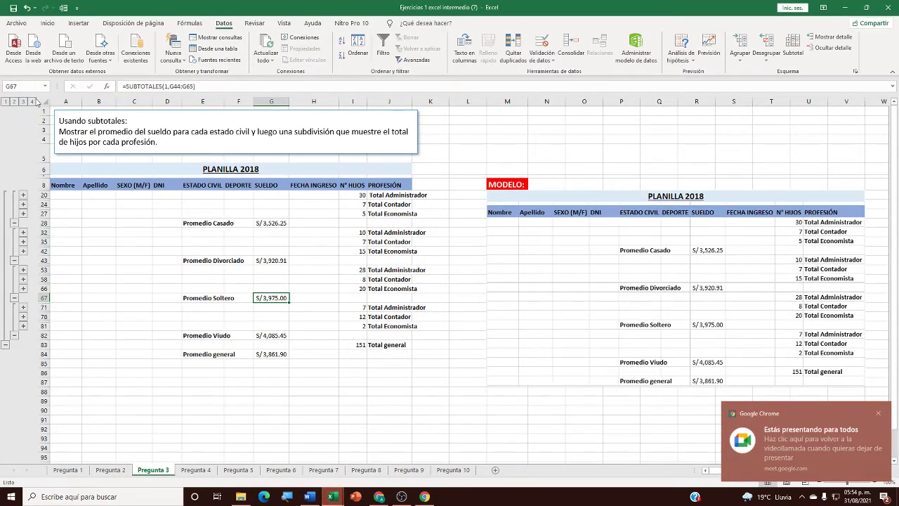
Expand the outline to level 4 and examine the Casado detail rows alongside the Total Administrador row
{"action": "left_click", "coordinate": [32, 103]}
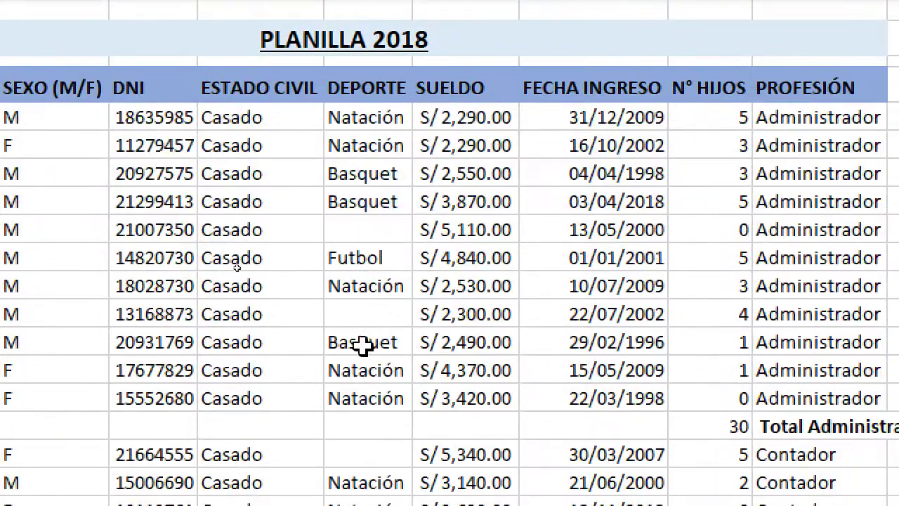
{"action": "left_click", "coordinate": [492, 285]}
{"action": "left_click", "coordinate": [808, 284]}
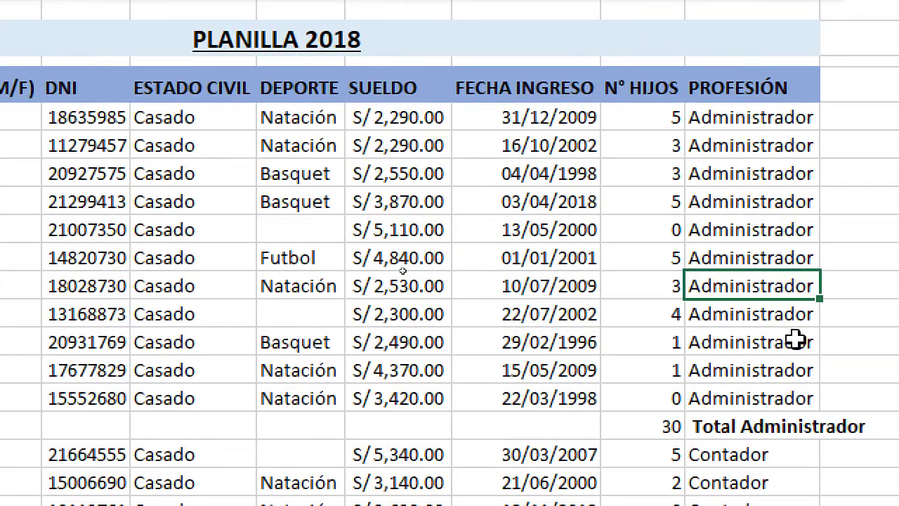
{"action": "left_click", "coordinate": [750, 421]}
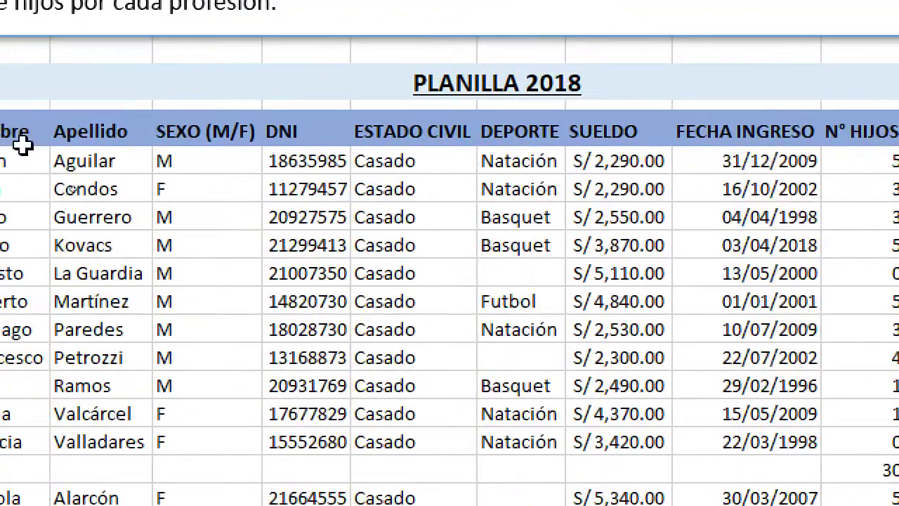
{"action": "left_click", "coordinate": [87, 264]}
{"action": "left_click", "coordinate": [14, 160]}
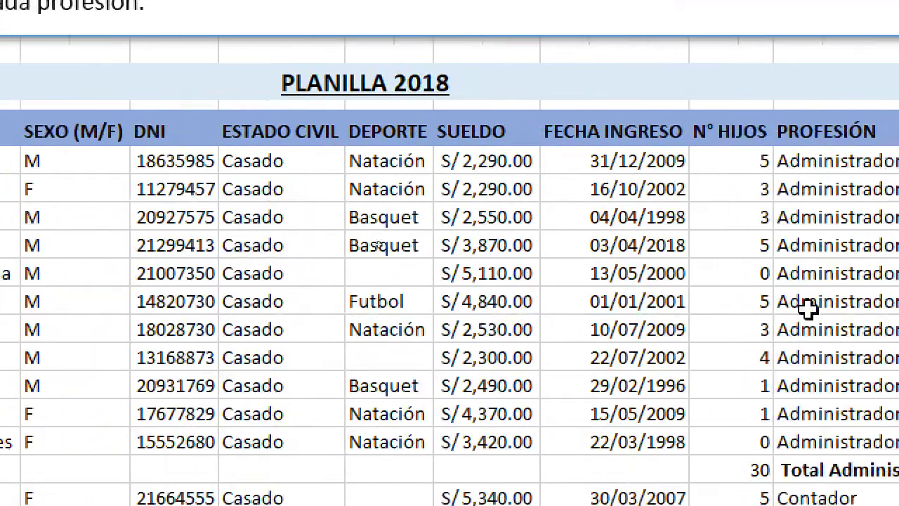
Collapse the profession groups under Casado and Divorciado to their Administrador, Contador and Economista total rows
{"action": "left_click", "coordinate": [441, 302]}
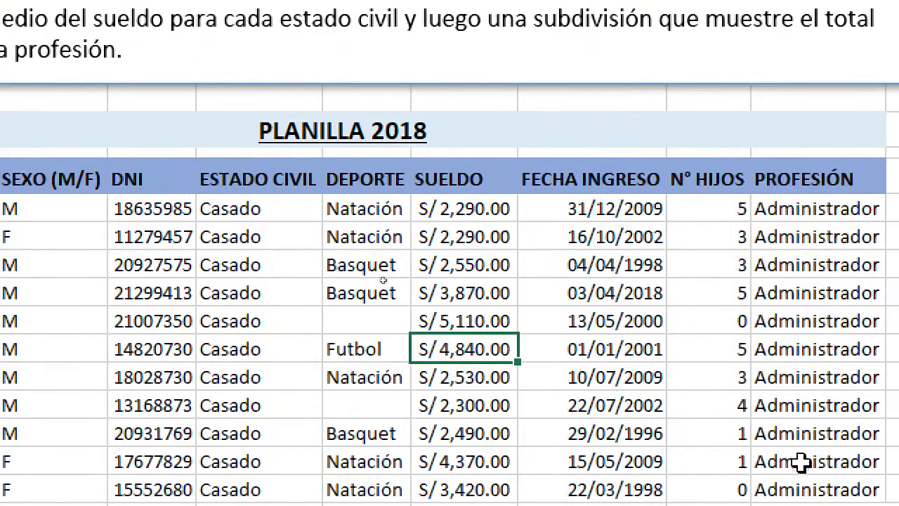
{"action": "left_click", "coordinate": [265, 359]}
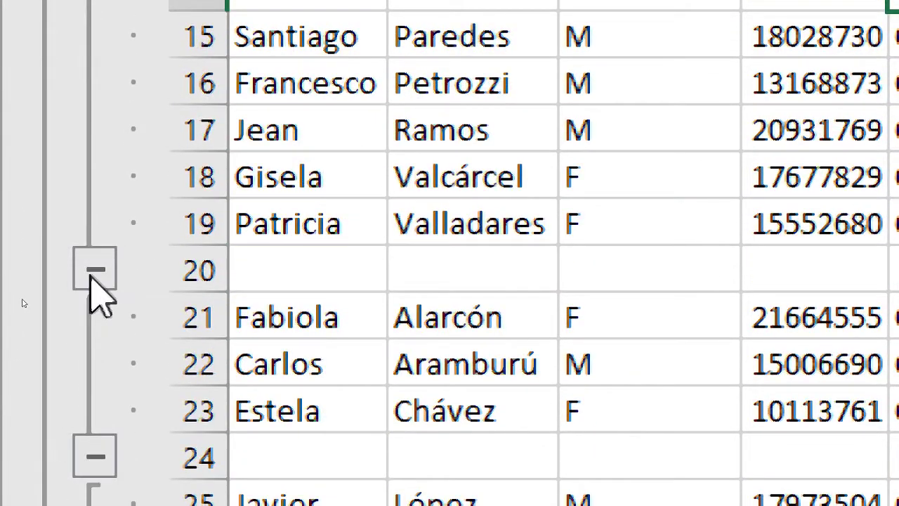
{"action": "left_click", "coordinate": [95, 273]}
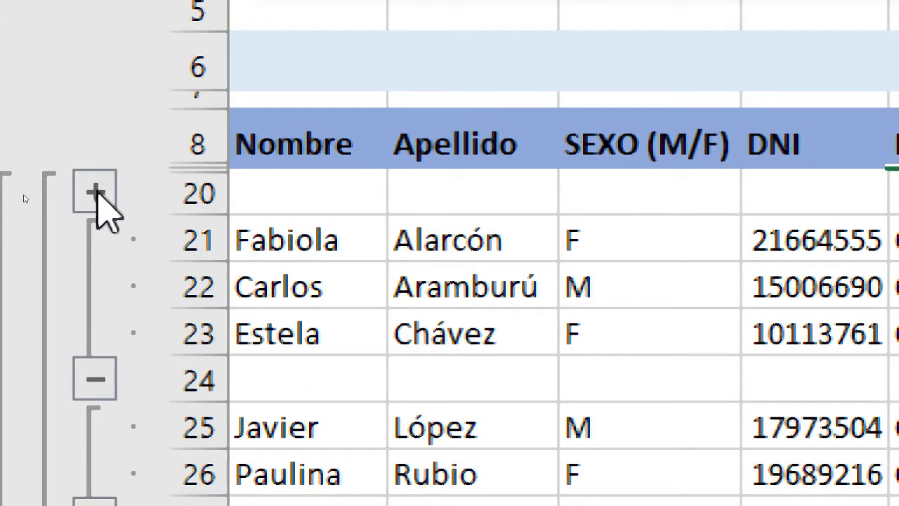
{"action": "left_click", "coordinate": [96, 390]}
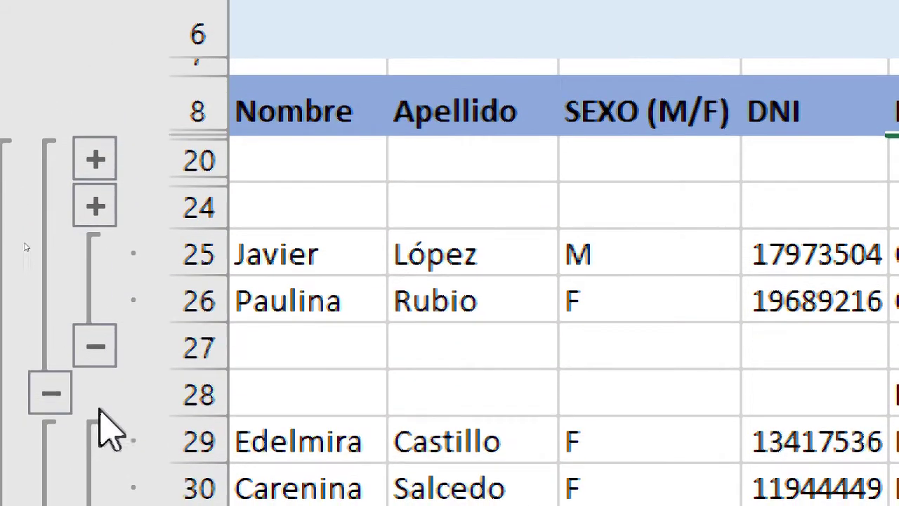
{"action": "left_click", "coordinate": [96, 343]}
{"action": "left_click", "coordinate": [95, 448]}
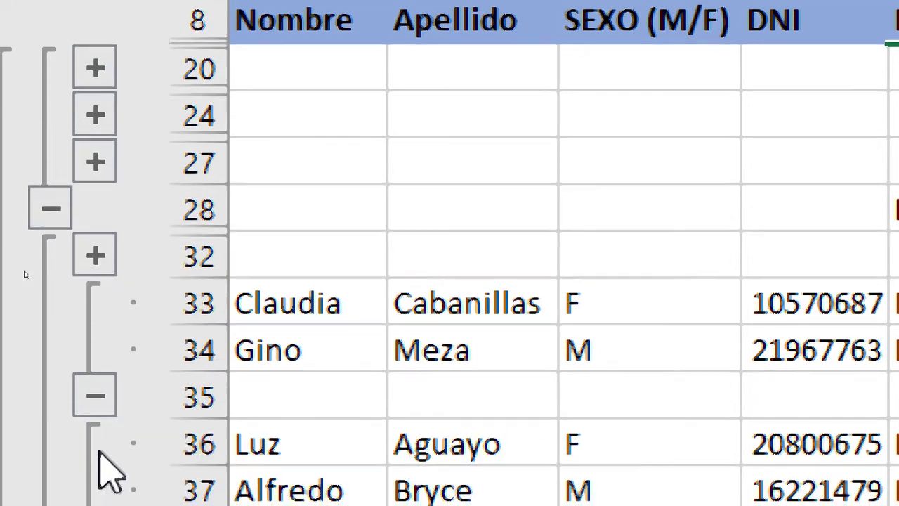
{"action": "left_click", "coordinate": [98, 393]}
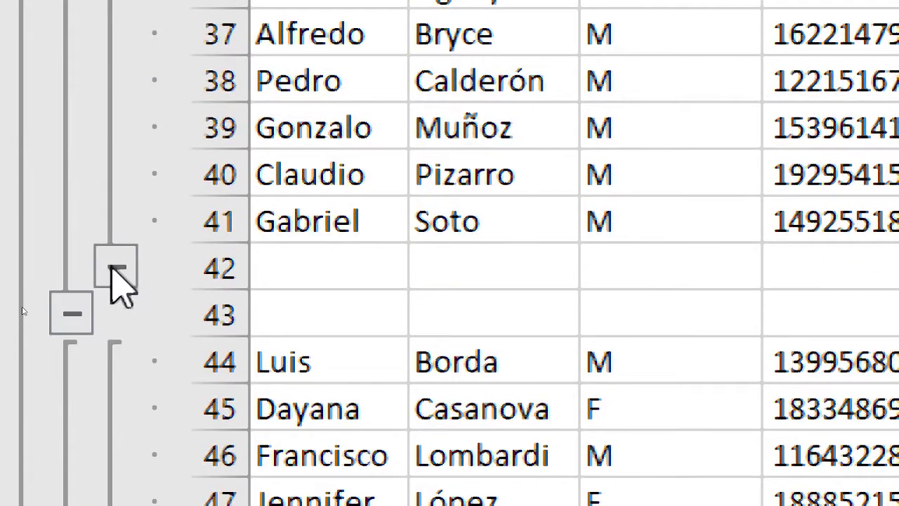
{"action": "left_click", "coordinate": [113, 269]}
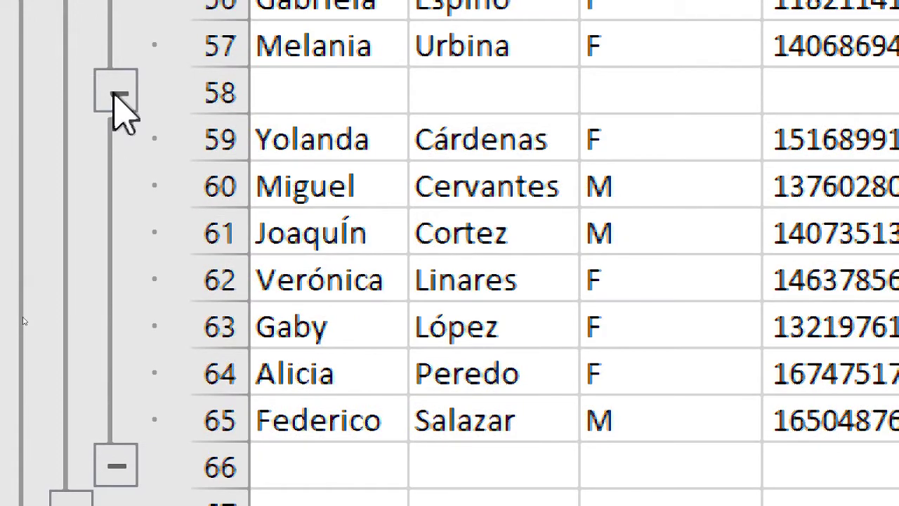
Collapse the remaining profession groups under Soltero and Viudo to their total rows
{"action": "left_click", "coordinate": [115, 95]}
{"action": "left_click", "coordinate": [116, 466]}
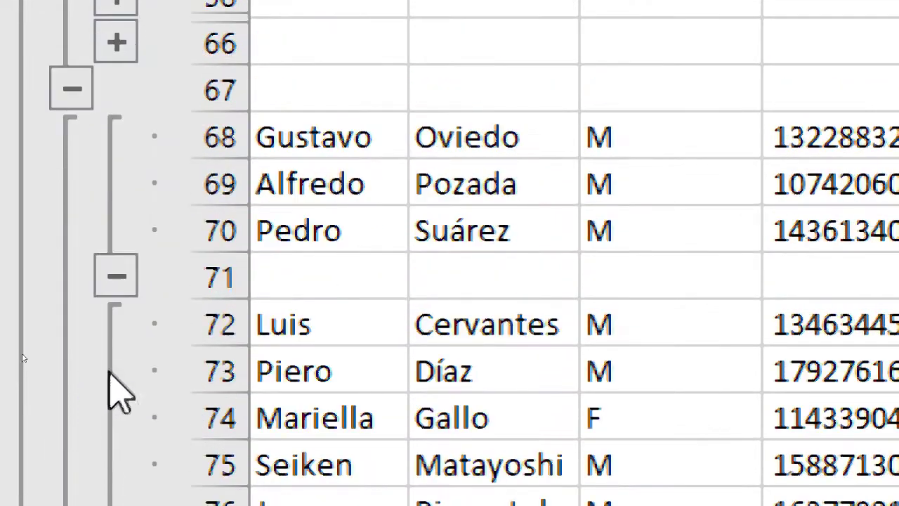
{"action": "left_click", "coordinate": [111, 284]}
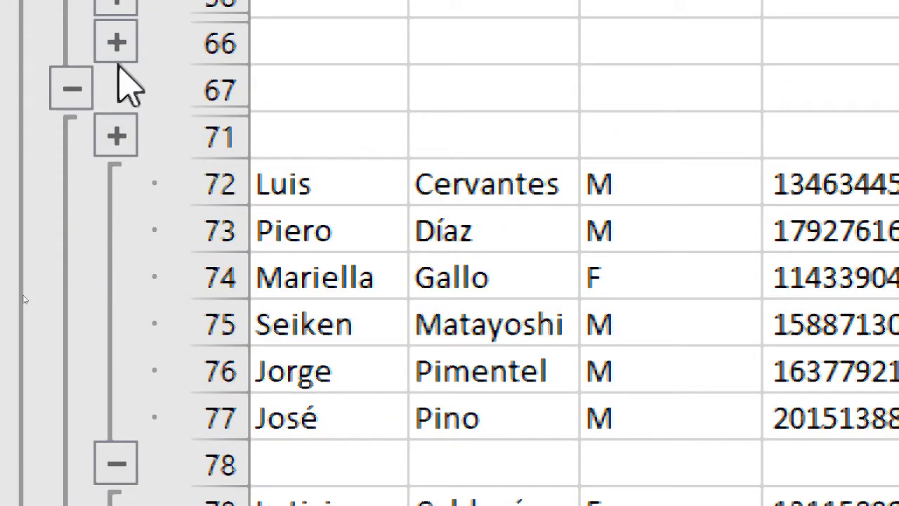
{"action": "left_click", "coordinate": [116, 460]}
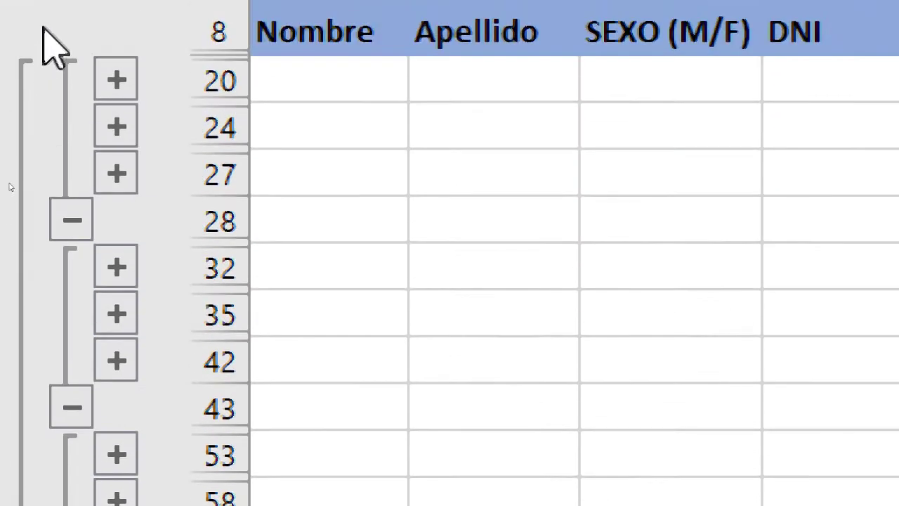
Collapse the Casado, Divorciado, Soltero and Viudo groups so each shows only its average salary row
{"action": "left_click", "coordinate": [72, 102]}
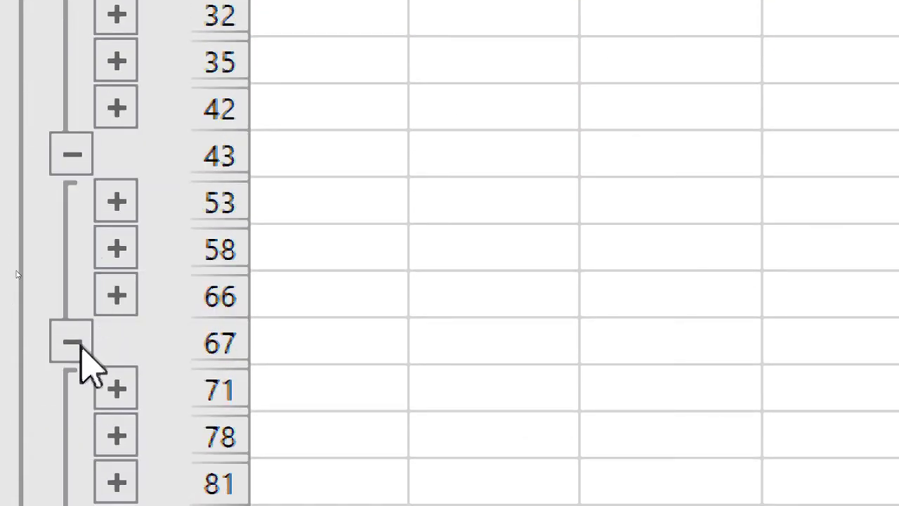
{"action": "left_click", "coordinate": [72, 160]}
{"action": "left_click", "coordinate": [73, 200]}
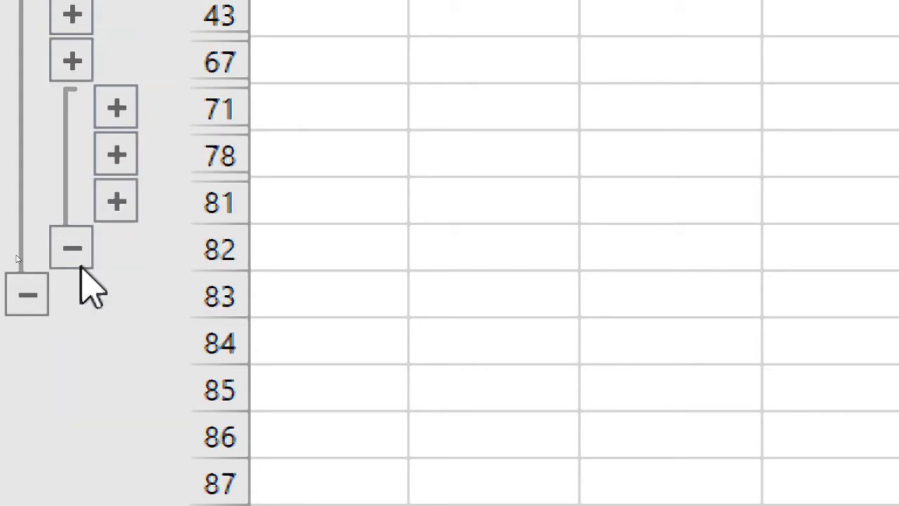
{"action": "left_click", "coordinate": [73, 243]}
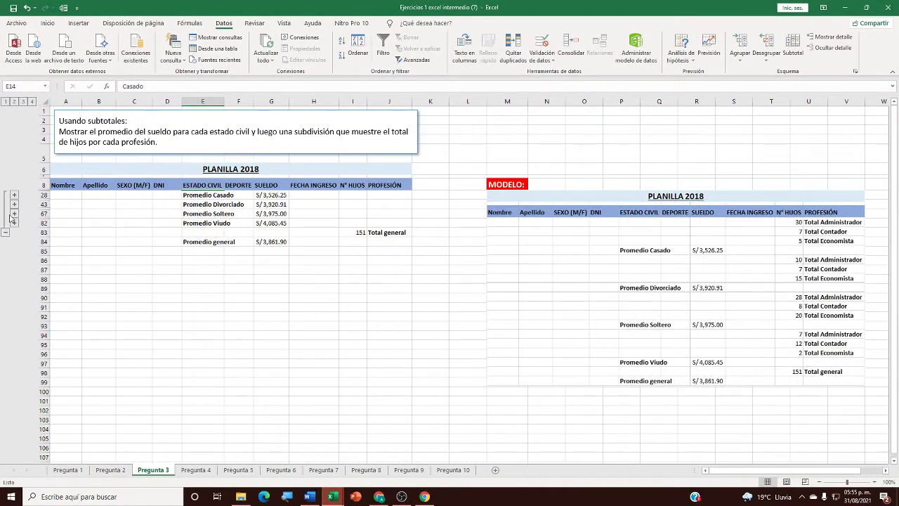
Expand the four marital status groups to show their total children per profession and compare the layout with the model
{"action": "left_click", "coordinate": [14, 196]}
{"action": "left_click", "coordinate": [14, 223]}
{"action": "left_click", "coordinate": [14, 196]}
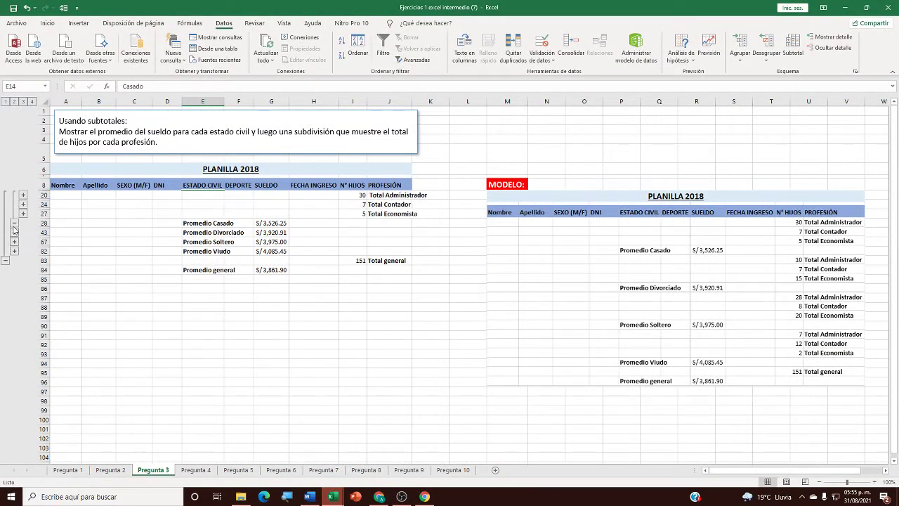
{"action": "left_click", "coordinate": [14, 232]}
{"action": "left_click", "coordinate": [14, 270]}
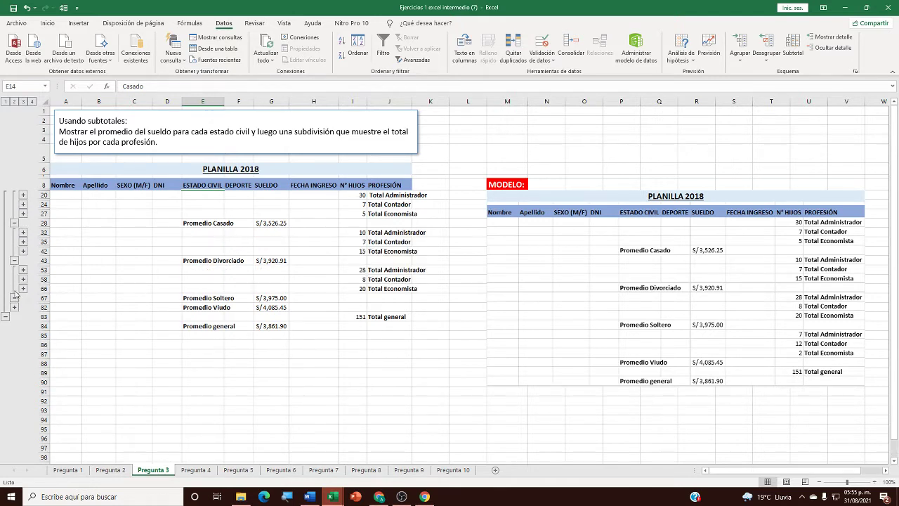
{"action": "left_click", "coordinate": [14, 308]}
{"action": "left_click", "coordinate": [212, 271]}
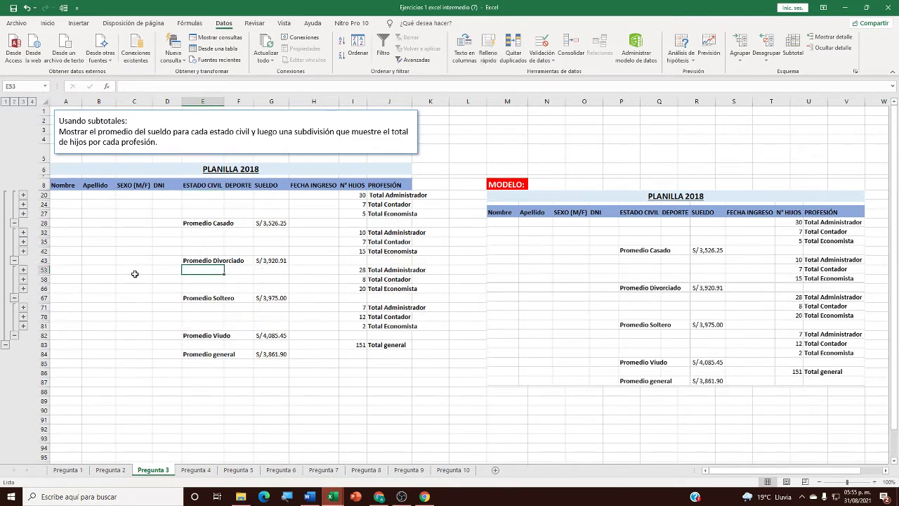
Switch to the Google Meet call, admit the waiting participant and return to the Ejercicios 1 excel intermedio workbook
{"action": "left_click", "coordinate": [378, 499]}
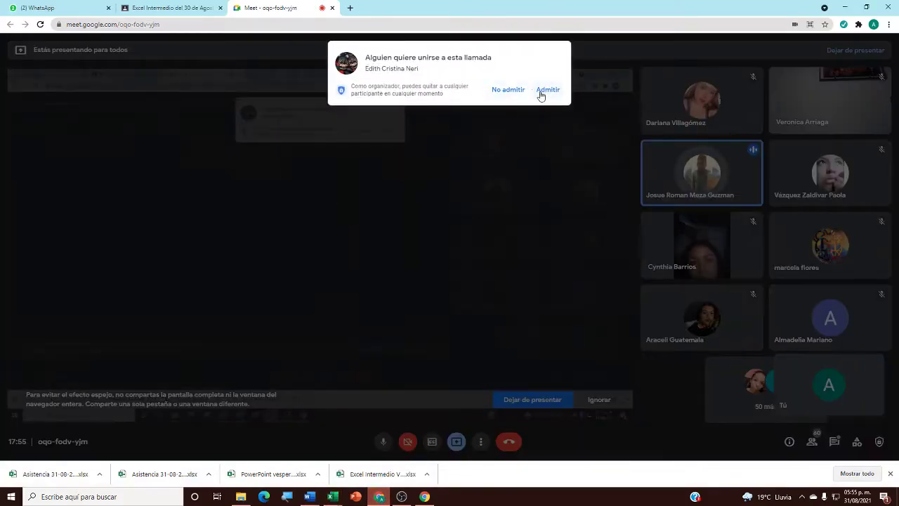
{"action": "left_click", "coordinate": [548, 90]}
{"action": "left_click", "coordinate": [332, 496]}
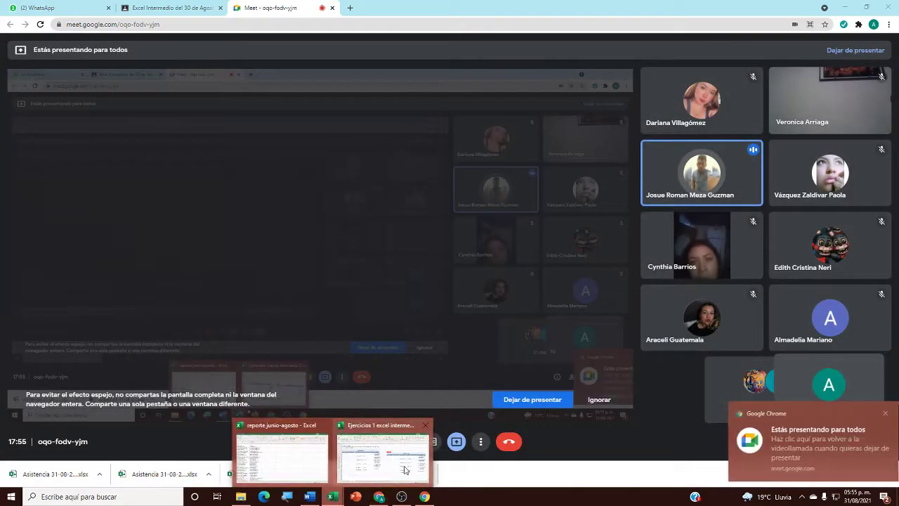
{"action": "left_click", "coordinate": [404, 469]}
Examine the Promedio rows for Casado, Divorciado and Soltero together with the N° HIJOS totals per profession
{"action": "left_click", "coordinate": [138, 271]}
{"action": "left_click", "coordinate": [279, 261]}
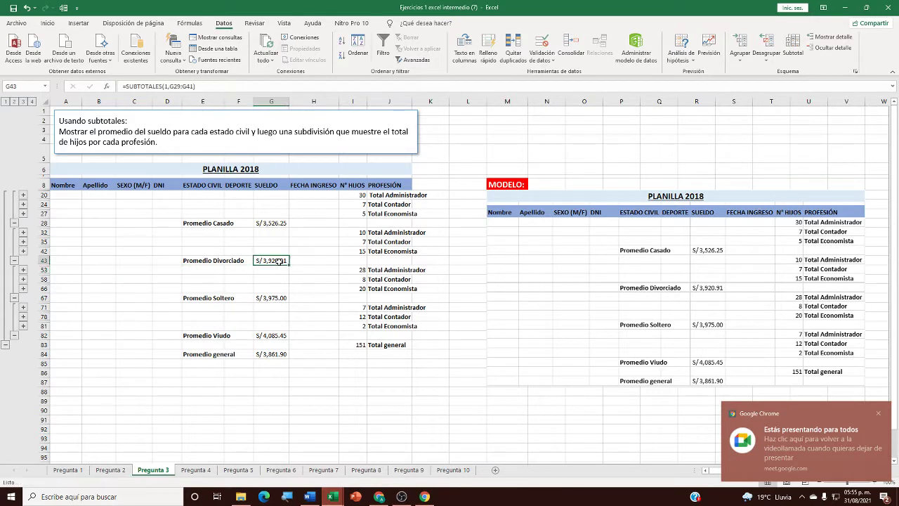
{"action": "left_click", "coordinate": [171, 267]}
{"action": "left_click", "coordinate": [279, 261]}
{"action": "left_click", "coordinate": [279, 242]}
{"action": "left_click", "coordinate": [172, 258]}
{"action": "left_click", "coordinate": [281, 241]}
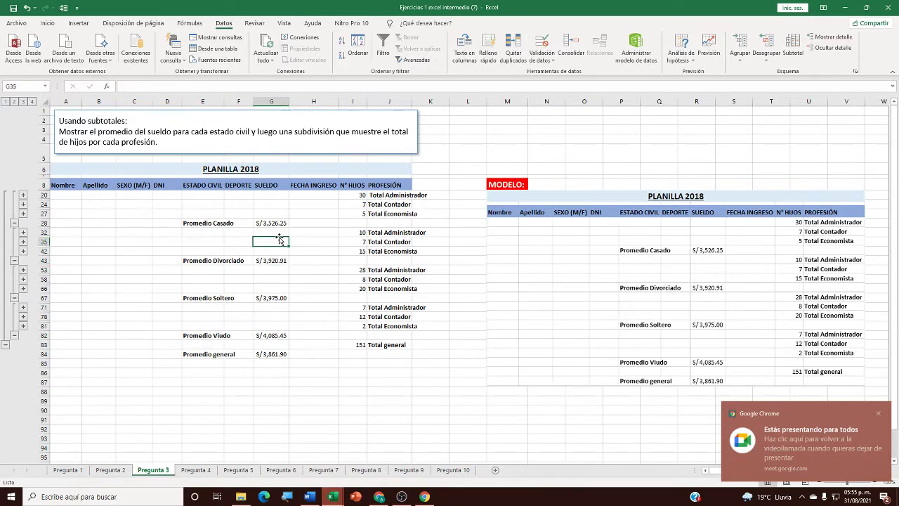
{"action": "left_click", "coordinate": [174, 243]}
{"action": "left_click", "coordinate": [239, 242]}
{"action": "left_click", "coordinate": [330, 240]}
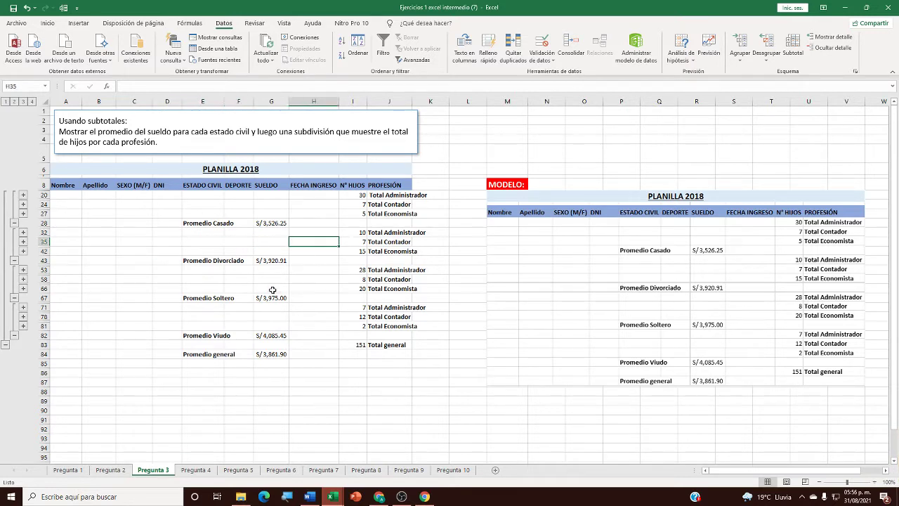
{"action": "left_click", "coordinate": [272, 289]}
{"action": "left_click", "coordinate": [239, 317]}
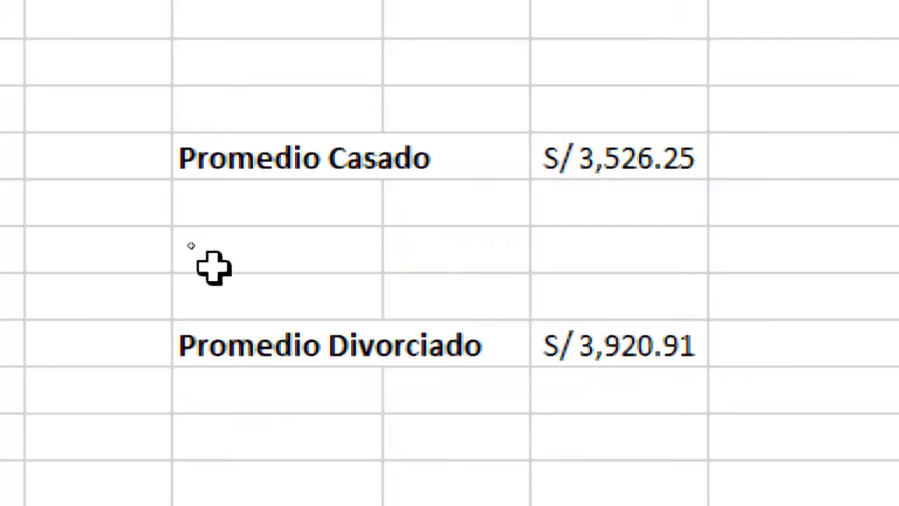
{"action": "left_click", "coordinate": [199, 234]}
{"action": "left_click", "coordinate": [394, 241]}
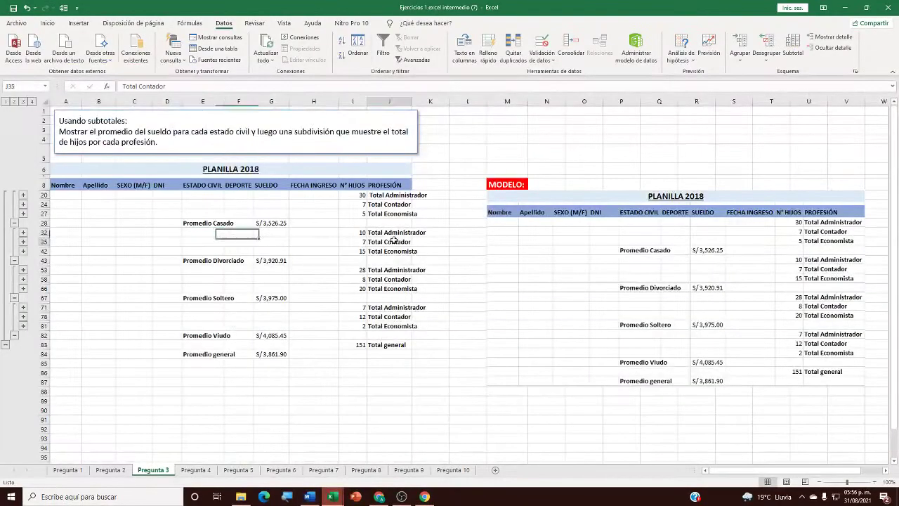
{"action": "left_click", "coordinate": [214, 251]}
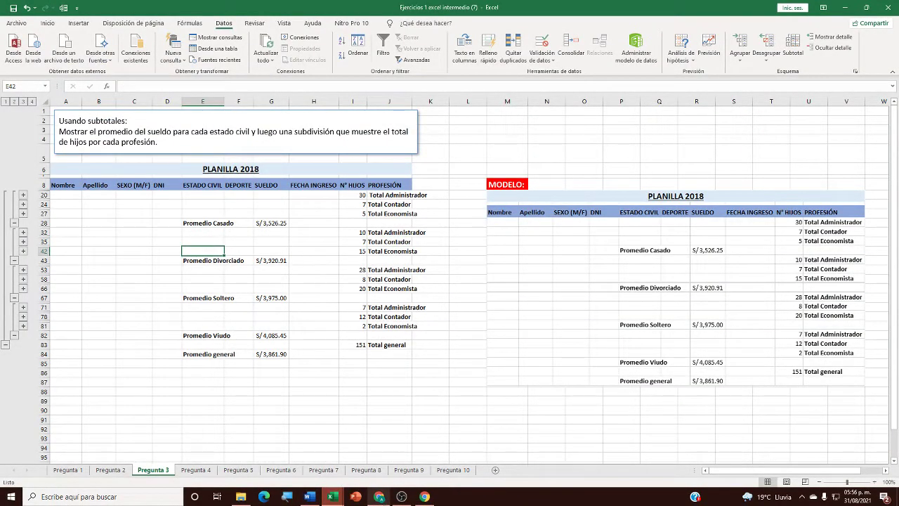
Switch to the Google Meet call, turn the microphone off and on again, and return to the Ejercicios 1 excel intermedio workbook
{"action": "mouse_move", "coordinate": [380, 497]}
{"action": "left_click", "coordinate": [395, 437]}
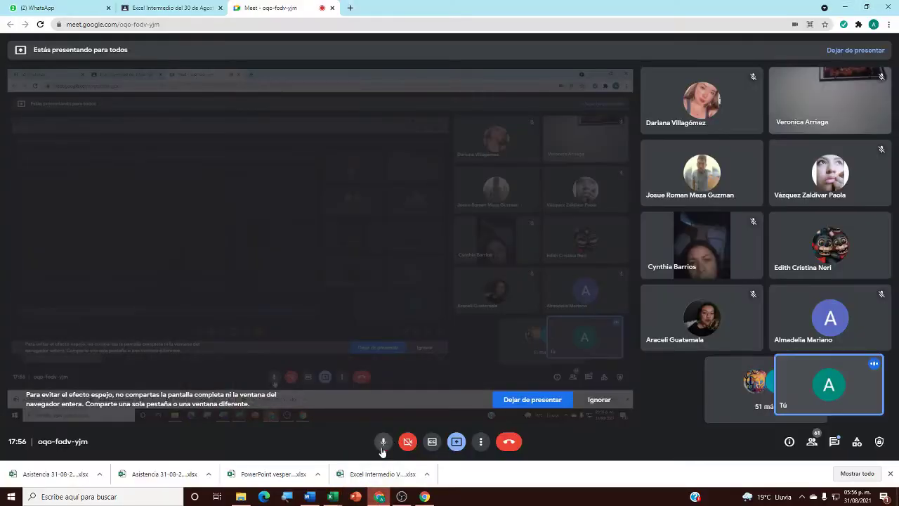
{"action": "left_click", "coordinate": [383, 443]}
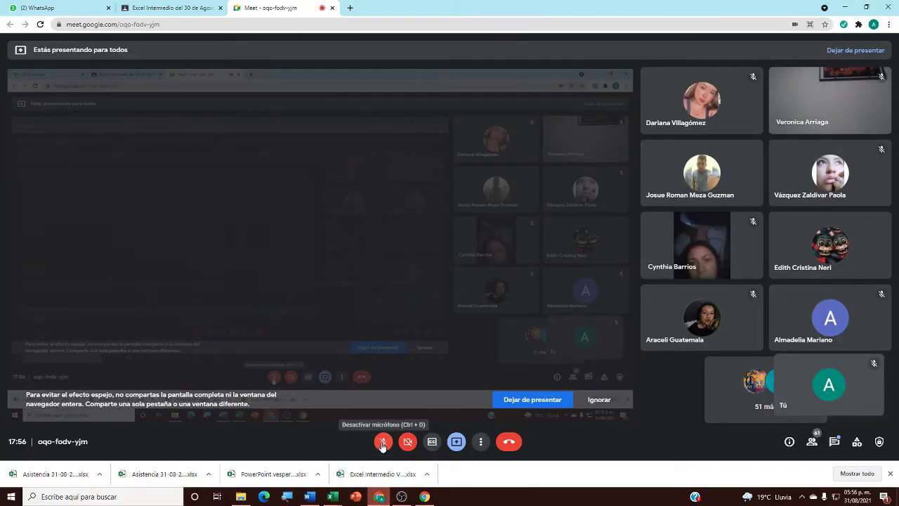
{"action": "left_click", "coordinate": [383, 442]}
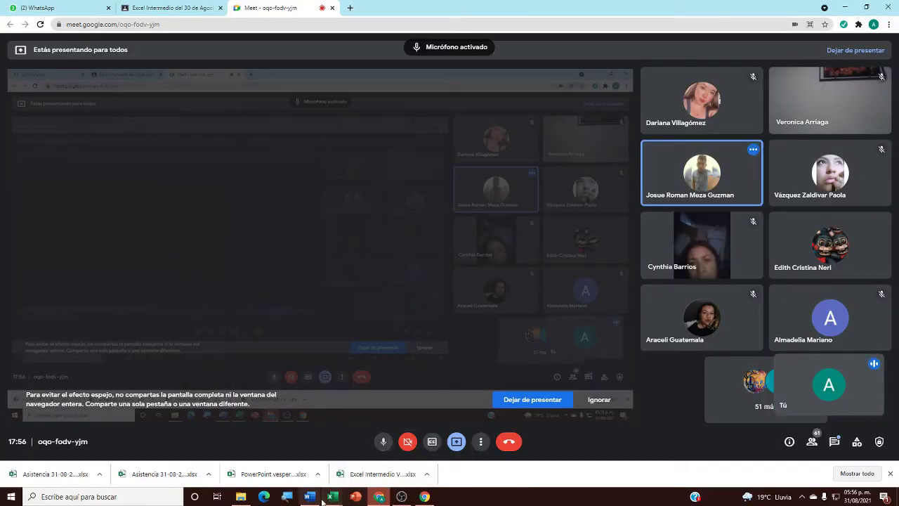
{"action": "mouse_move", "coordinate": [329, 496]}
{"action": "left_click", "coordinate": [328, 471]}
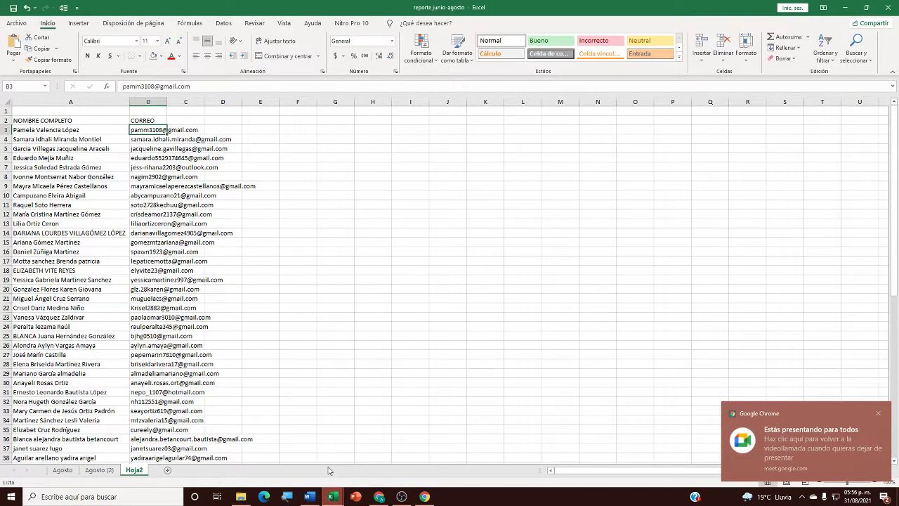
{"action": "left_click", "coordinate": [381, 450]}
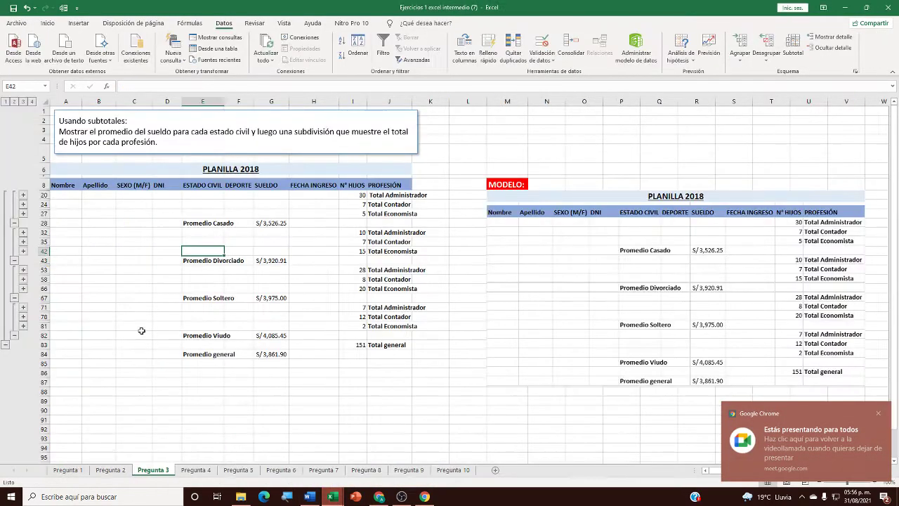
Remove all subtotals from the PLANILLA 2018 table
{"action": "left_click", "coordinate": [314, 276]}
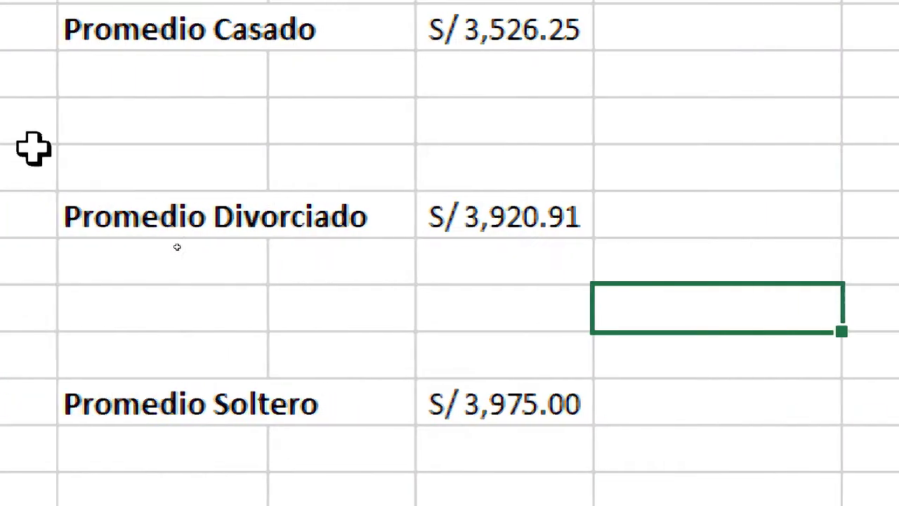
{"action": "left_click", "coordinate": [202, 242]}
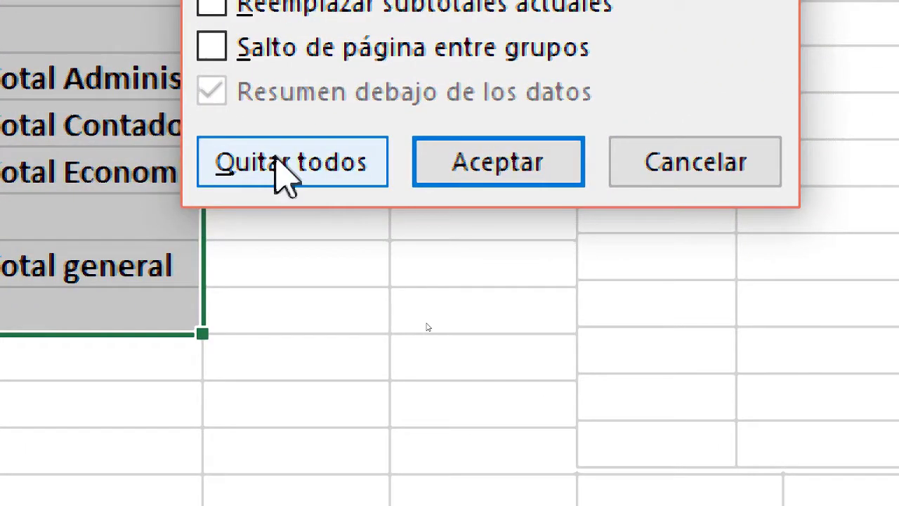
{"action": "left_click", "coordinate": [277, 160]}
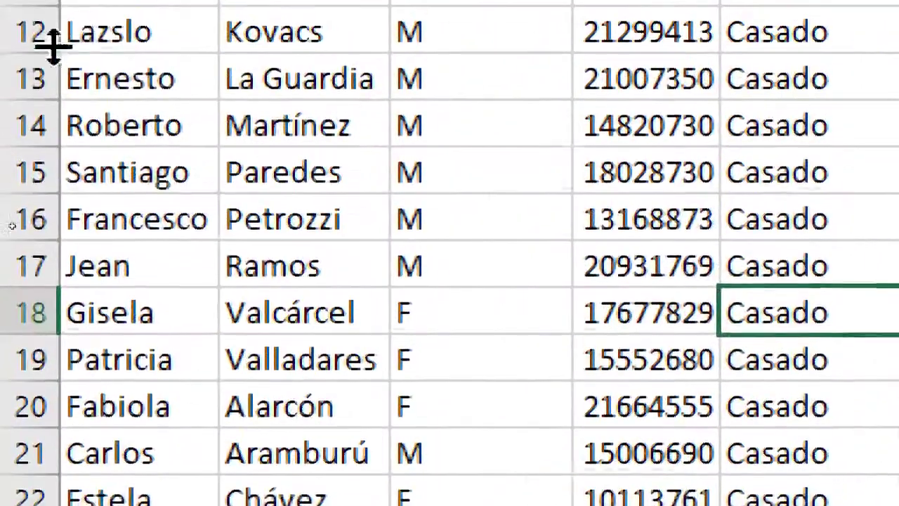
{"action": "left_click", "coordinate": [22, 223]}
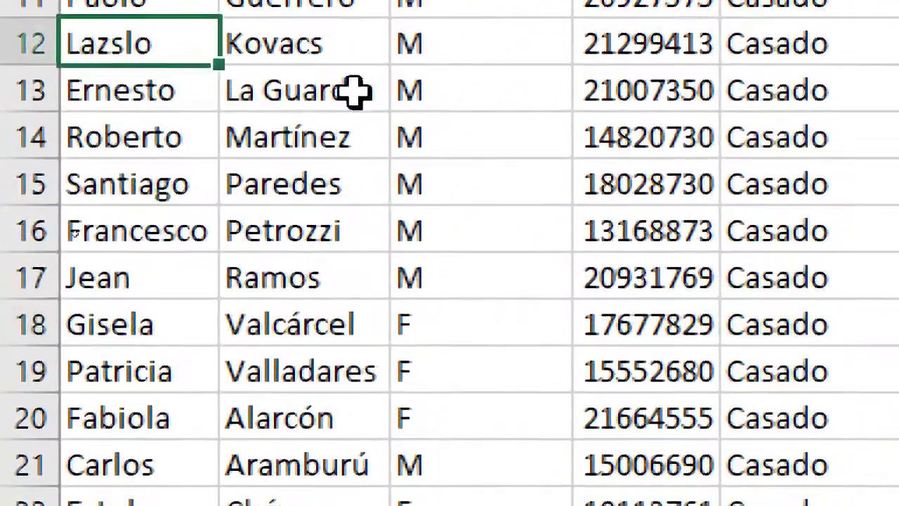
{"action": "left_click", "coordinate": [435, 100]}
{"action": "left_click", "coordinate": [176, 141]}
{"action": "left_click_drag", "start_coordinate": [310, 126], "coordinate": [330, 99]}
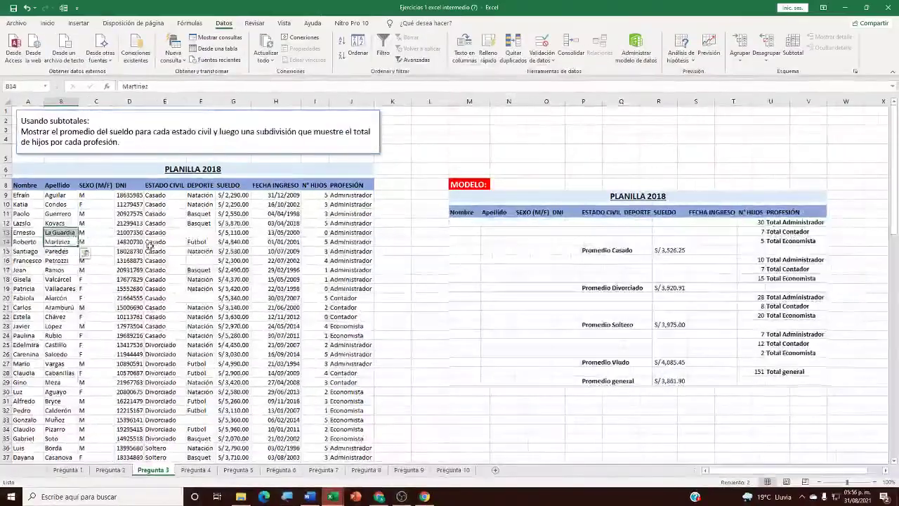
{"action": "left_click", "coordinate": [150, 250]}
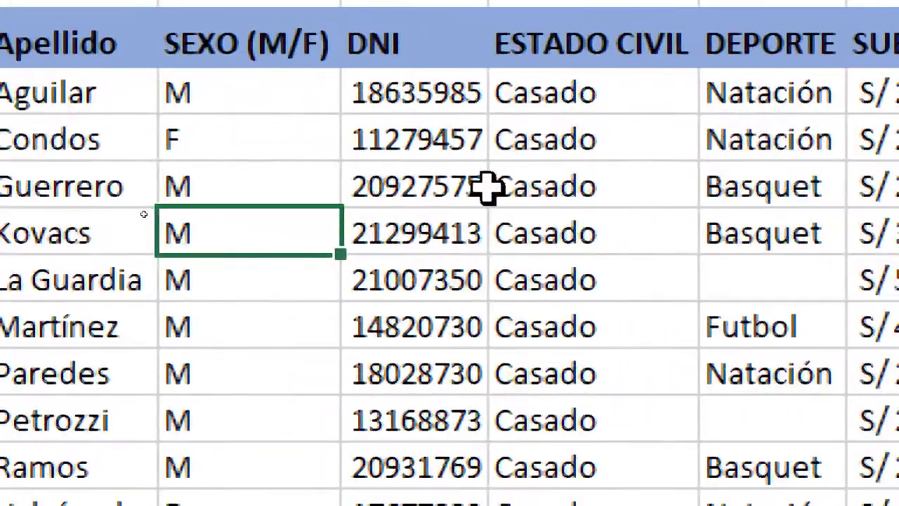
Format the range $A$8:$J$66 as a table with headers, using the dark blue style with a black header
{"action": "left_click", "coordinate": [485, 186]}
{"action": "left_click", "coordinate": [426, 291]}
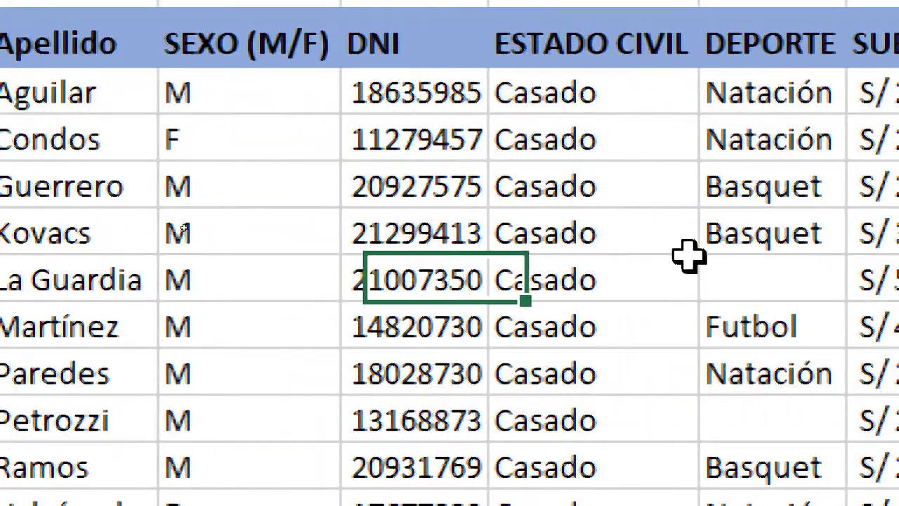
{"action": "left_click", "coordinate": [685, 266]}
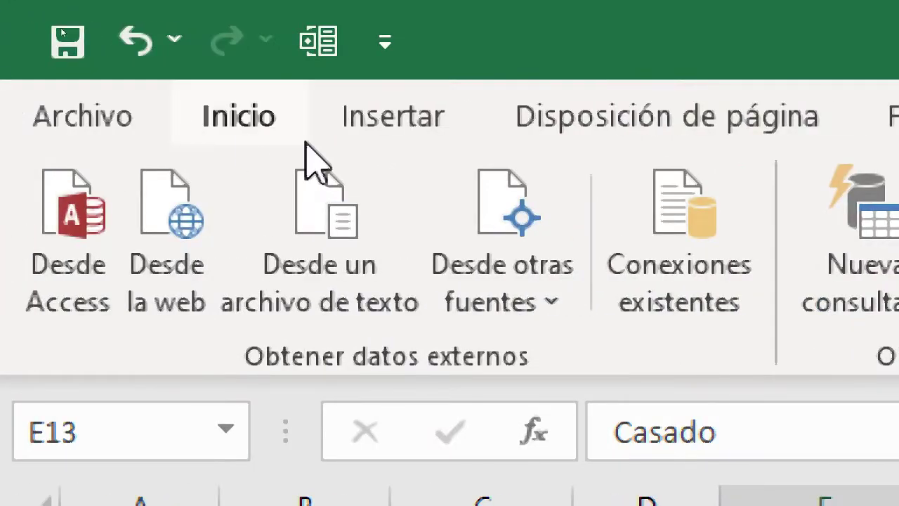
{"action": "left_click", "coordinate": [94, 118]}
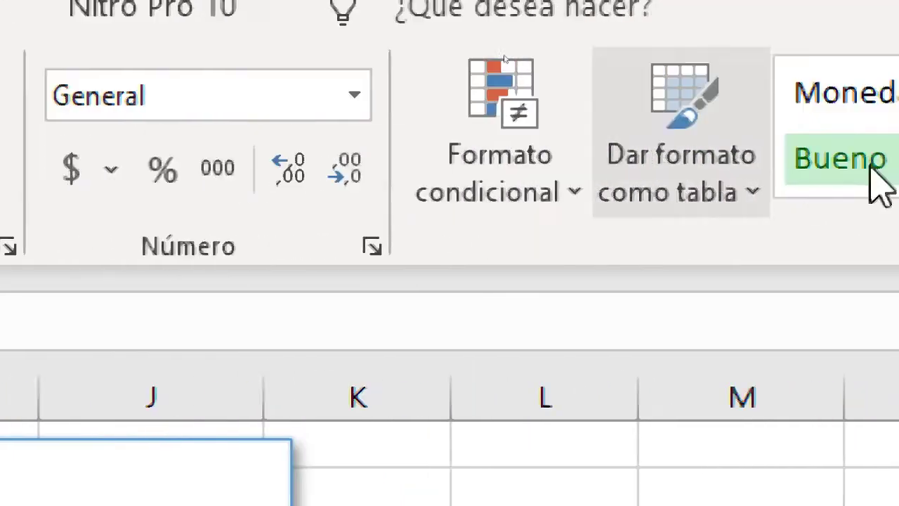
{"action": "left_click", "coordinate": [430, 198]}
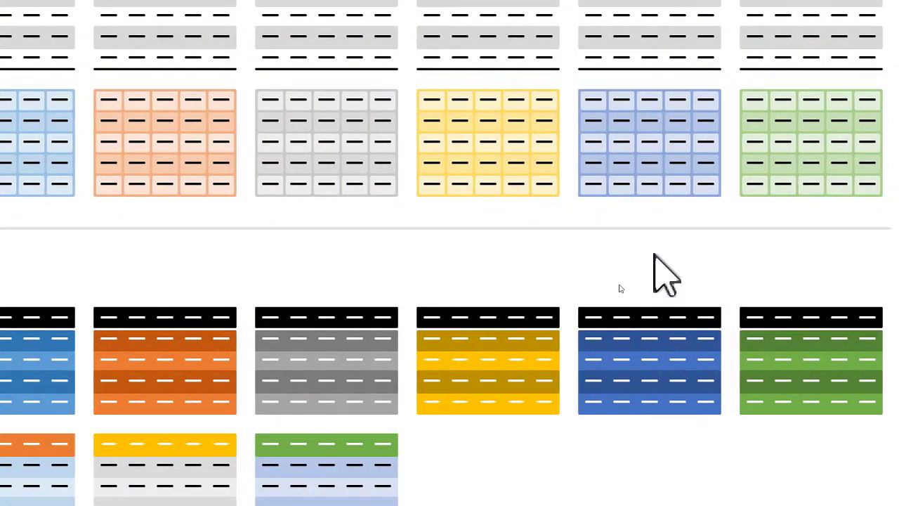
{"action": "left_click", "coordinate": [682, 361]}
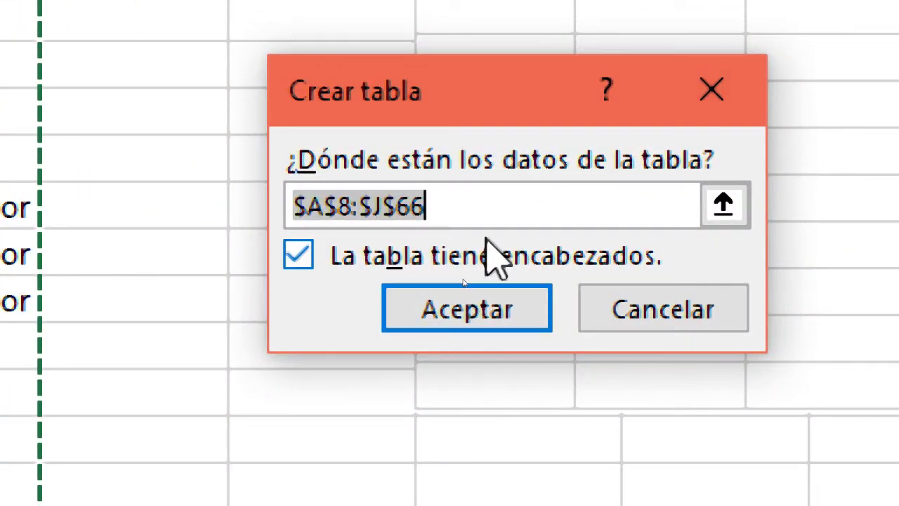
{"action": "left_click", "coordinate": [491, 328]}
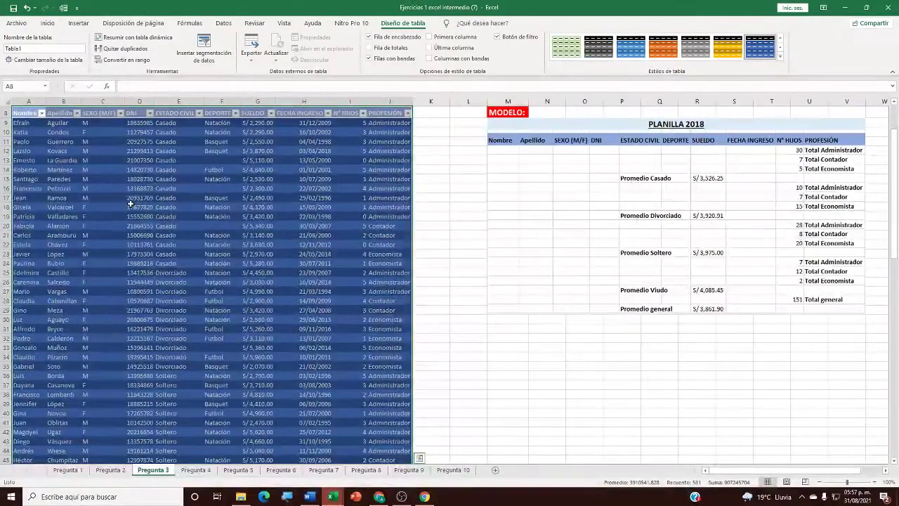
Examine the header row and the first records of the formatted PLANILLA 2018 table
{"action": "left_click", "coordinate": [130, 204]}
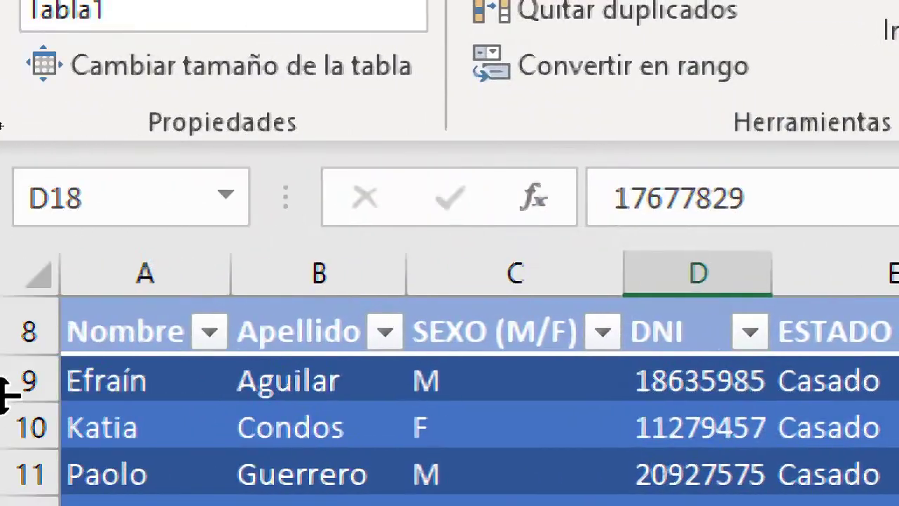
{"action": "left_click", "coordinate": [178, 336]}
{"action": "scroll", "coordinate": [250, 395], "scroll_direction": "up", "scroll_amount": 3}
{"action": "scroll", "coordinate": [246, 396], "scroll_direction": "down", "scroll_amount": 3}
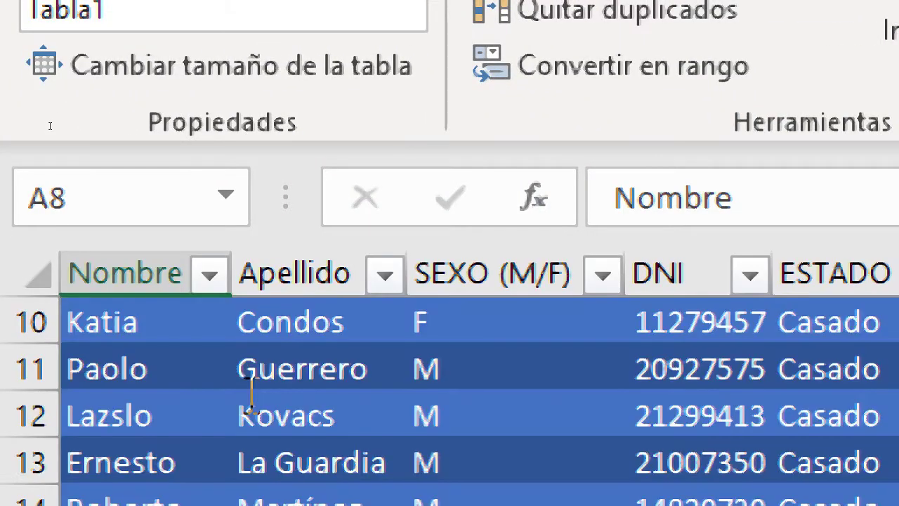
{"action": "scroll", "coordinate": [245, 397], "scroll_direction": "up", "scroll_amount": 1}
{"action": "scroll", "coordinate": [245, 397], "scroll_direction": "up", "scroll_amount": 1}
{"action": "left_click", "coordinate": [302, 342]}
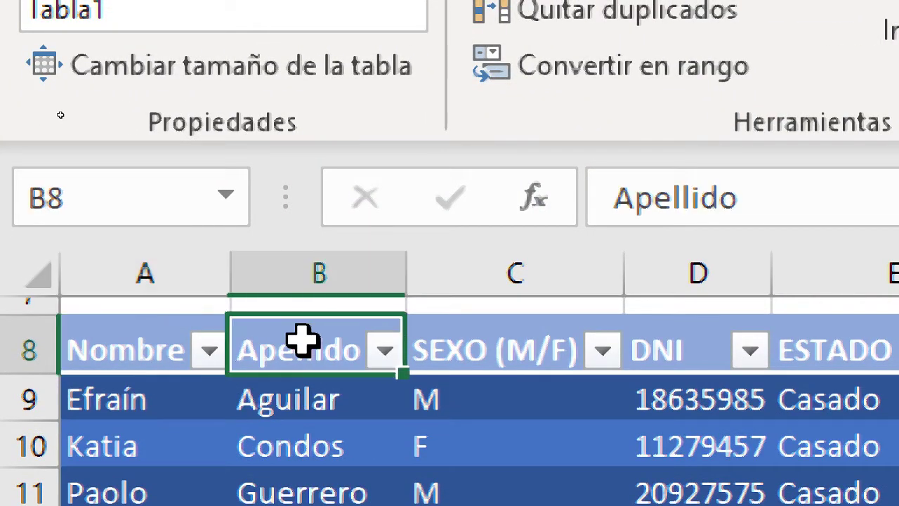
Toggle the table's header filter off and on again from the Apellido heading
{"action": "left_click", "coordinate": [136, 351]}
{"action": "left_click", "coordinate": [321, 327]}
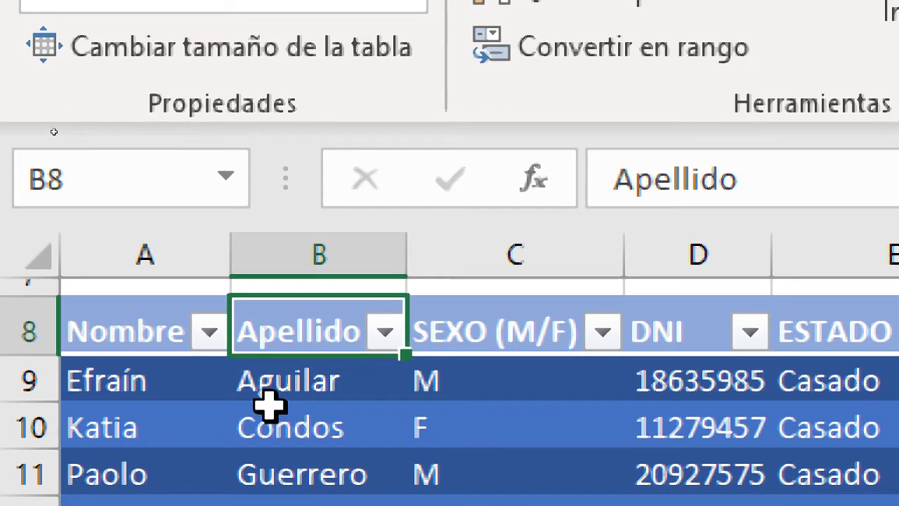
{"action": "key", "text": "ctrl+shift+l"}
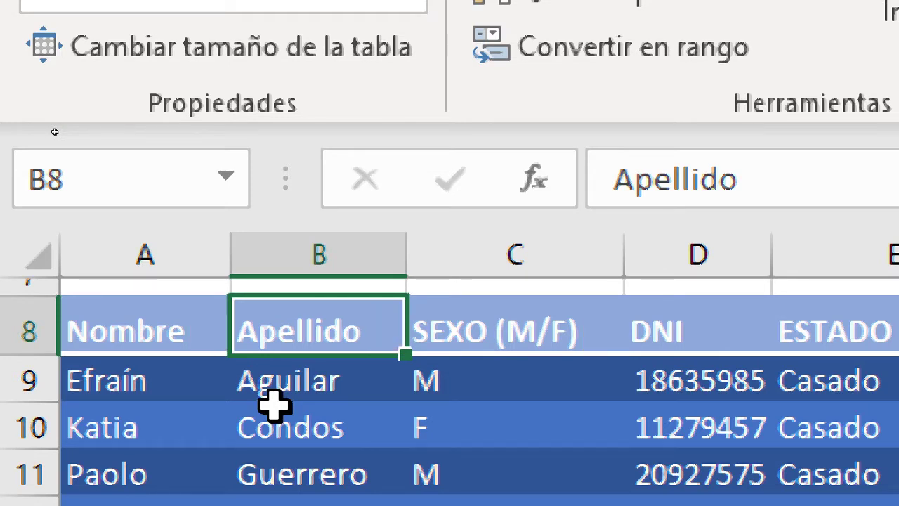
{"action": "key", "text": "ctrl+shift+l"}
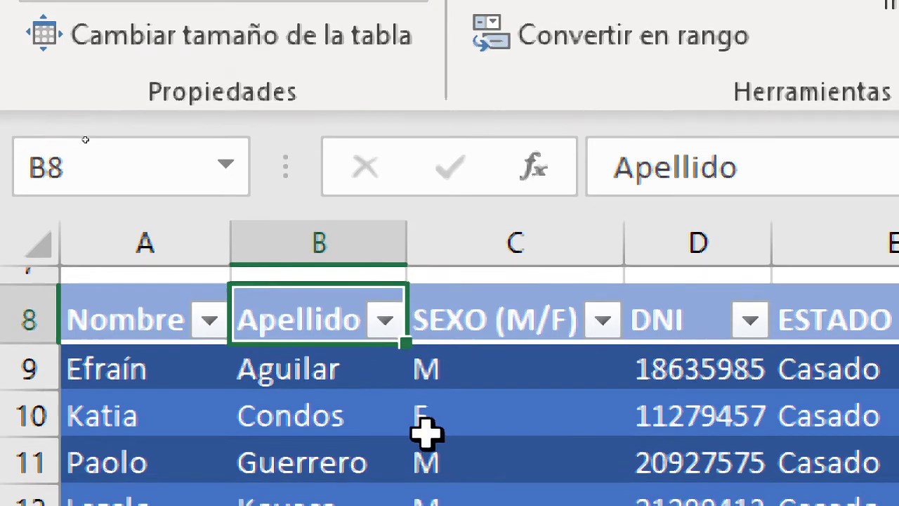
Turn off the filter on the header row of the PLANILLA 2018 table
{"action": "left_click", "coordinate": [427, 440]}
{"action": "left_click", "coordinate": [843, 471]}
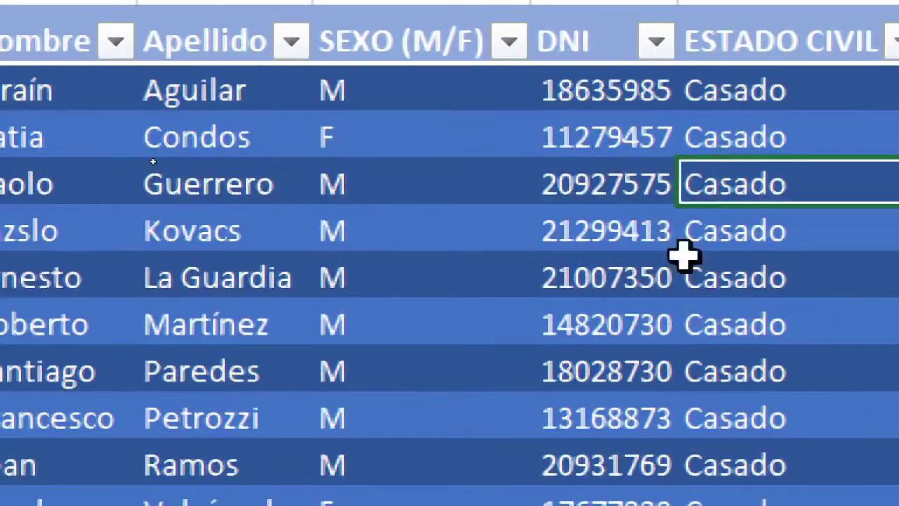
{"action": "left_click", "coordinate": [560, 307]}
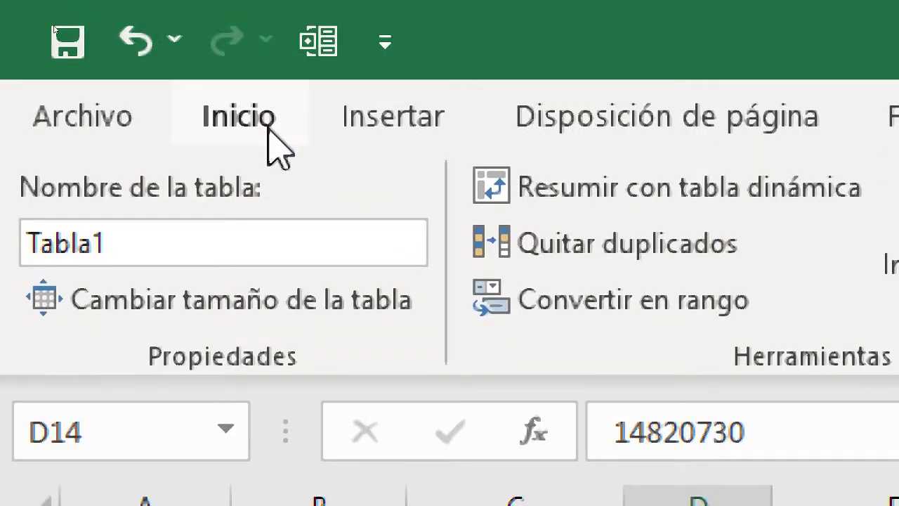
{"action": "left_click", "coordinate": [268, 128]}
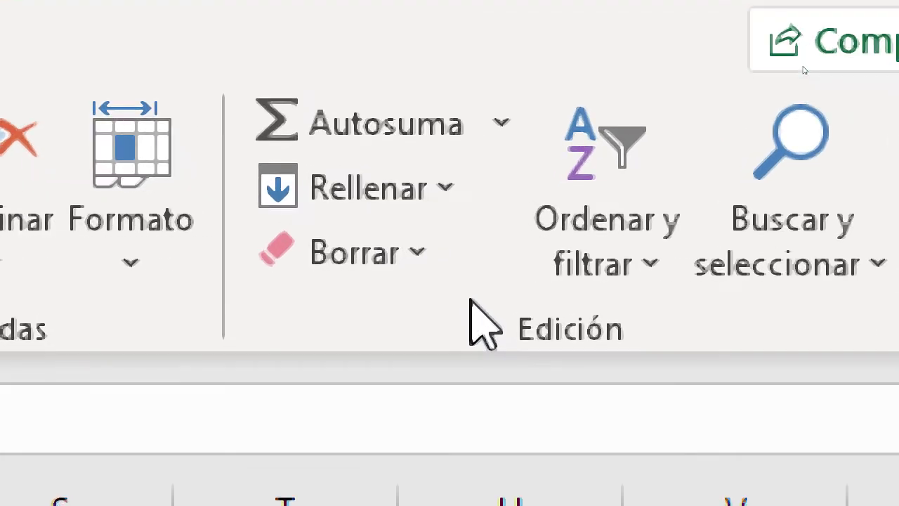
{"action": "left_click", "coordinate": [660, 259]}
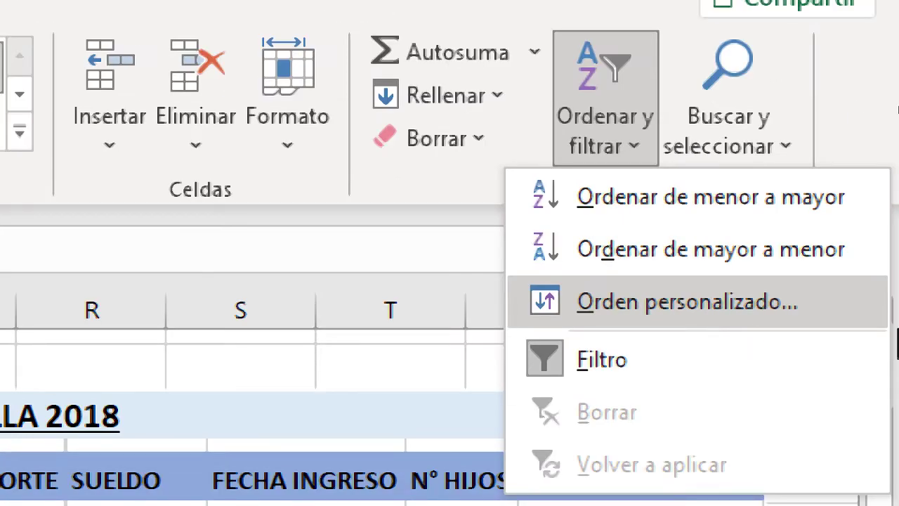
{"action": "left_click", "coordinate": [650, 382]}
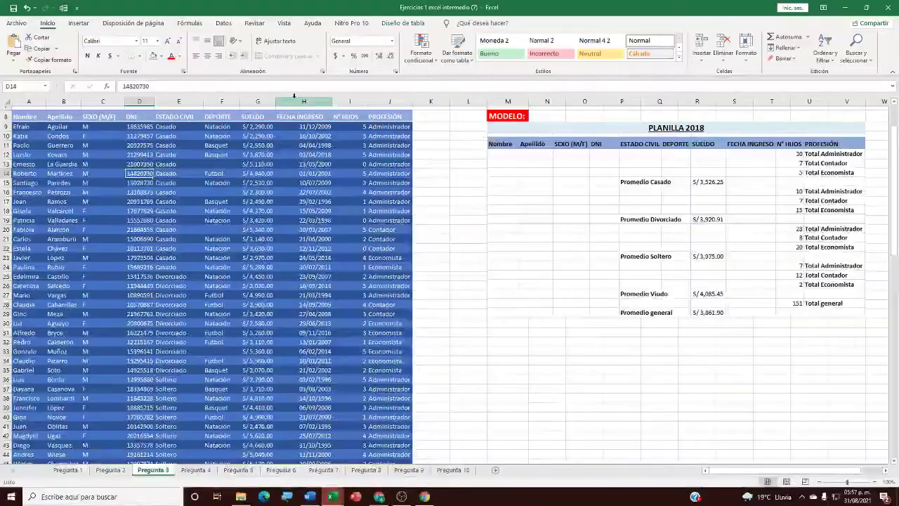
Examine the order of the ESTADO CIVIL values in the first records of the PLANILLA 2018 table
{"action": "scroll", "coordinate": [204, 211], "scroll_direction": "up", "scroll_amount": 3}
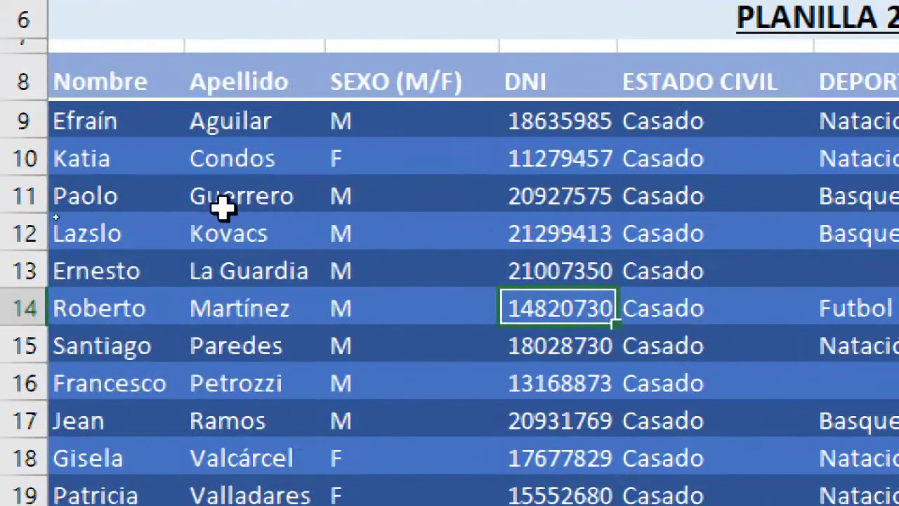
{"action": "left_click", "coordinate": [57, 213]}
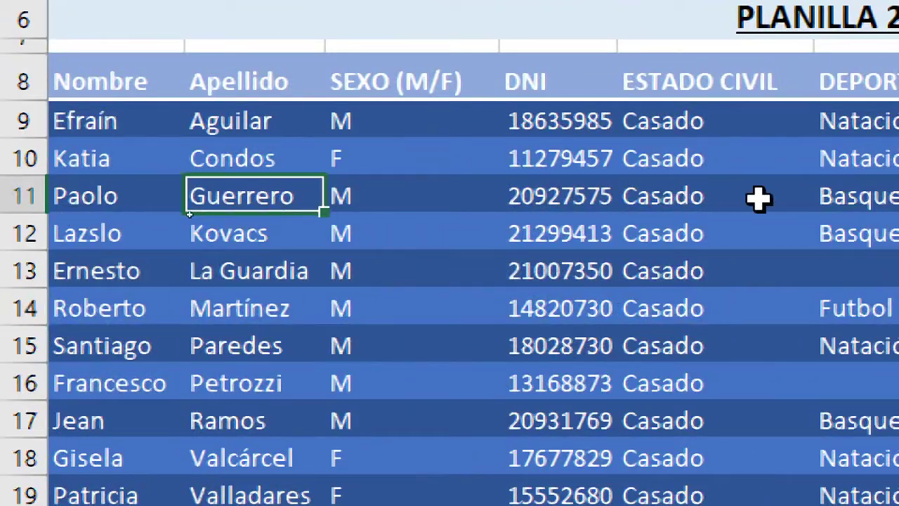
{"action": "left_click", "coordinate": [188, 214]}
{"action": "left_click", "coordinate": [169, 268]}
{"action": "left_click", "coordinate": [178, 83]}
{"action": "left_click", "coordinate": [175, 193]}
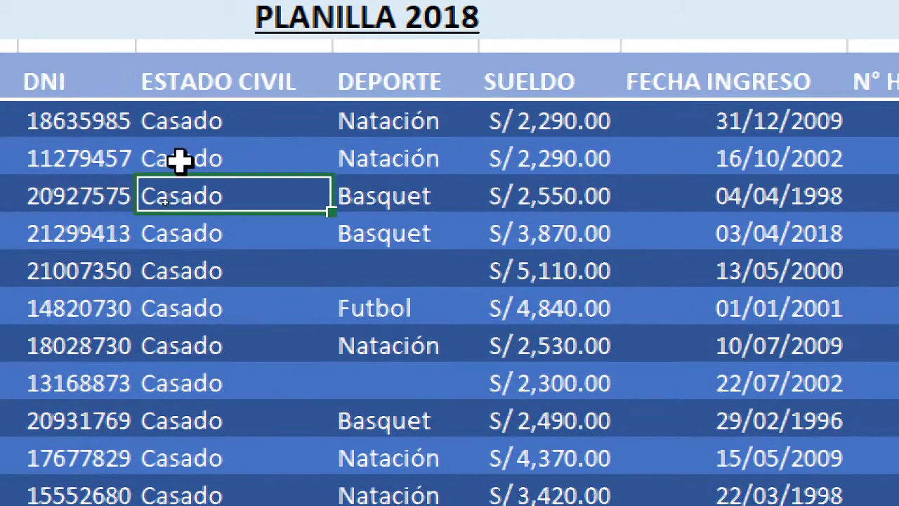
{"action": "left_click", "coordinate": [191, 126]}
{"action": "left_click", "coordinate": [181, 209]}
{"action": "left_click", "coordinate": [201, 121]}
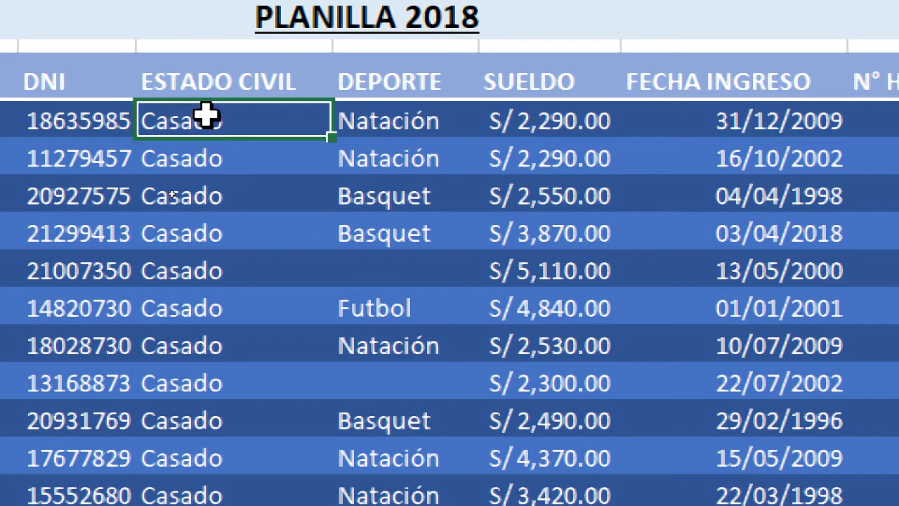
{"action": "left_click", "coordinate": [204, 207]}
{"action": "left_click", "coordinate": [197, 151]}
{"action": "left_click", "coordinate": [200, 125]}
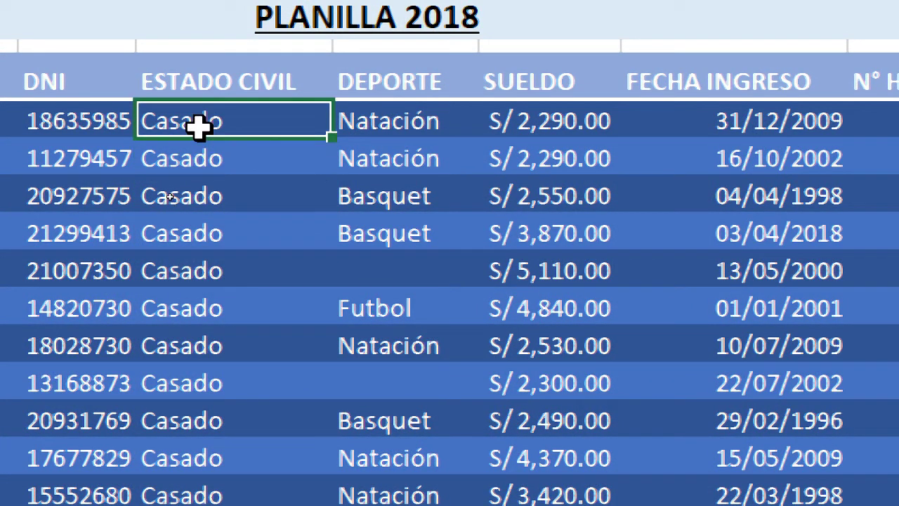
{"action": "left_click", "coordinate": [200, 278]}
{"action": "left_click", "coordinate": [207, 124]}
{"action": "left_click", "coordinate": [209, 226]}
{"action": "left_click", "coordinate": [215, 124]}
{"action": "left_click", "coordinate": [210, 270]}
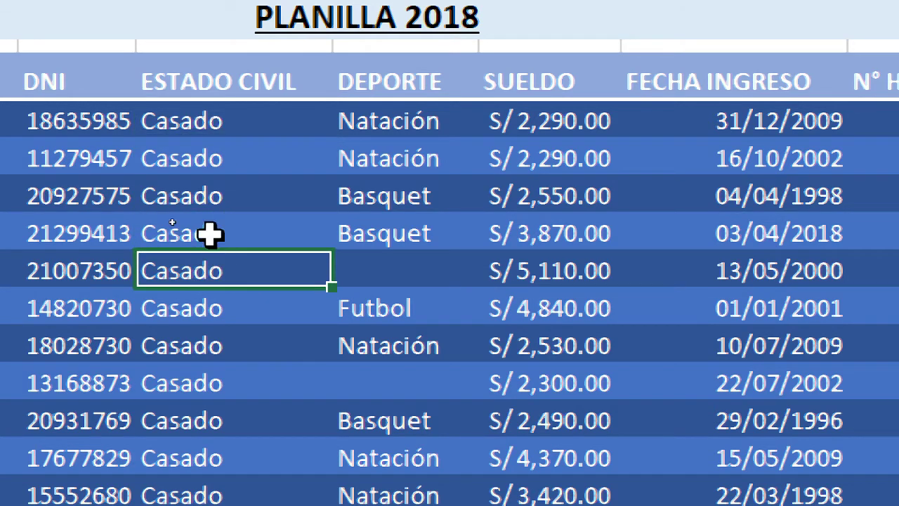
{"action": "left_click", "coordinate": [208, 160]}
{"action": "left_click", "coordinate": [172, 260]}
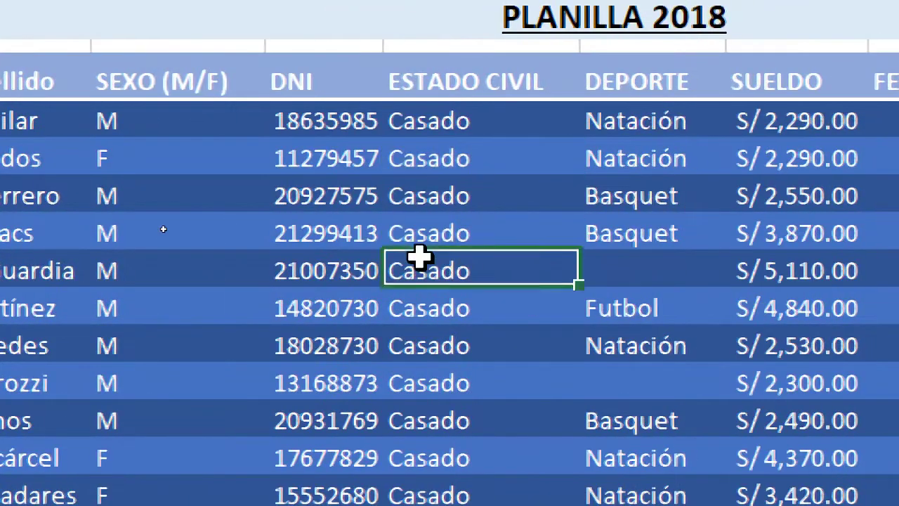
{"action": "left_click", "coordinate": [184, 260]}
{"action": "left_click", "coordinate": [676, 205]}
{"action": "left_click", "coordinate": [336, 266]}
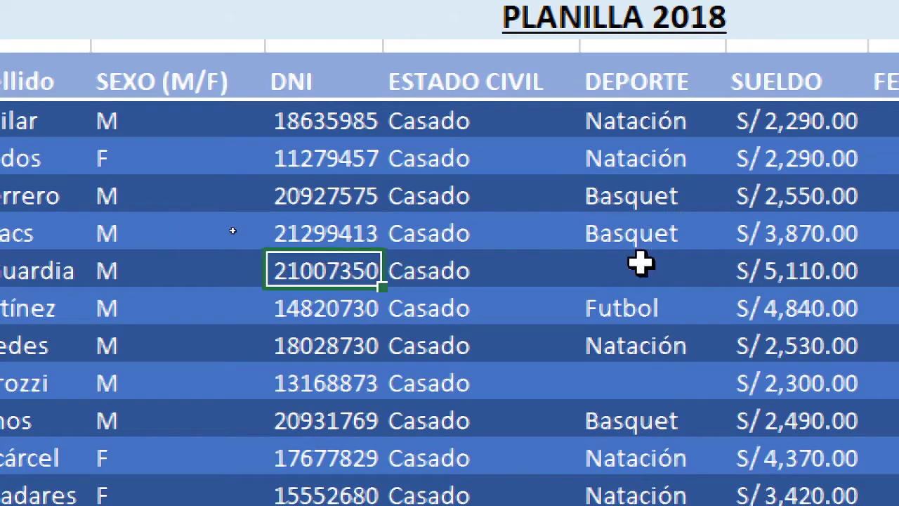
Apply a custom sort to the PLANILLA 2018 table by ESTADO CIVIL and then by PROFESIÓN, both from A to Z
{"action": "left_click", "coordinate": [749, 270]}
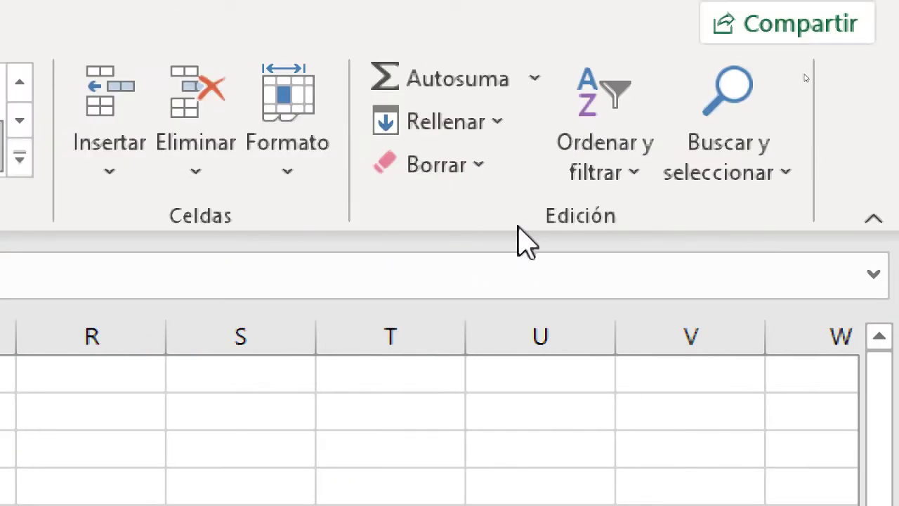
{"action": "left_click", "coordinate": [618, 176]}
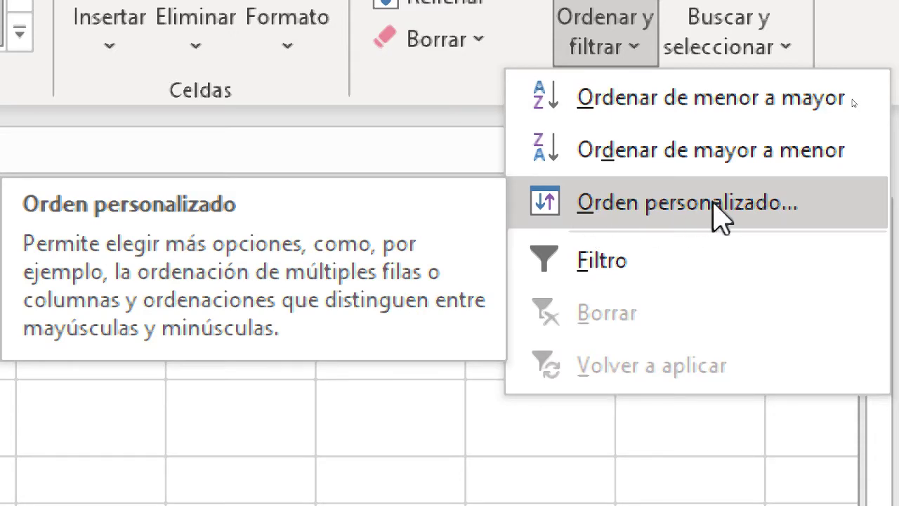
{"action": "left_click", "coordinate": [644, 205]}
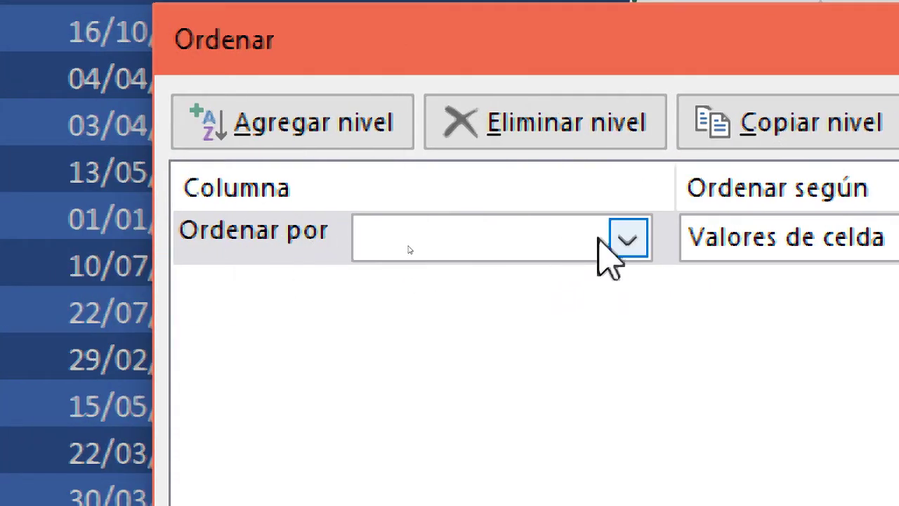
{"action": "left_click", "coordinate": [628, 240]}
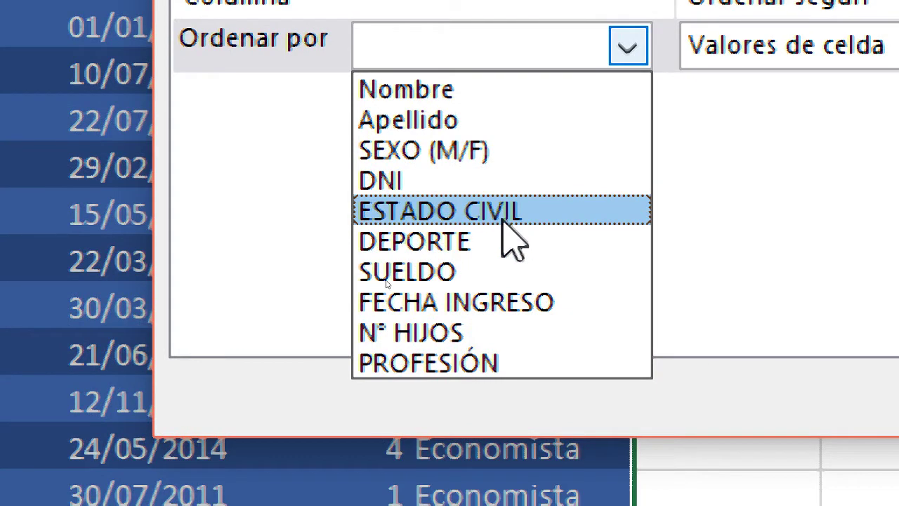
{"action": "left_click", "coordinate": [503, 222]}
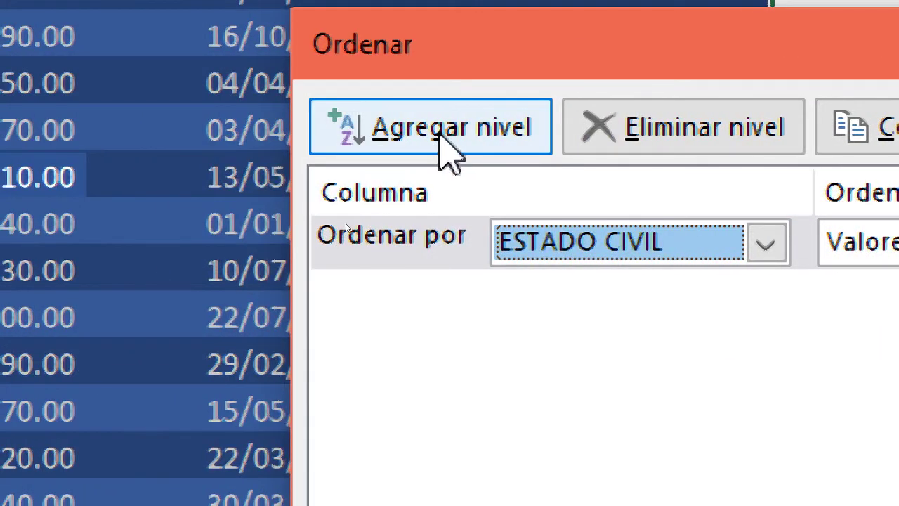
{"action": "left_click", "coordinate": [440, 134]}
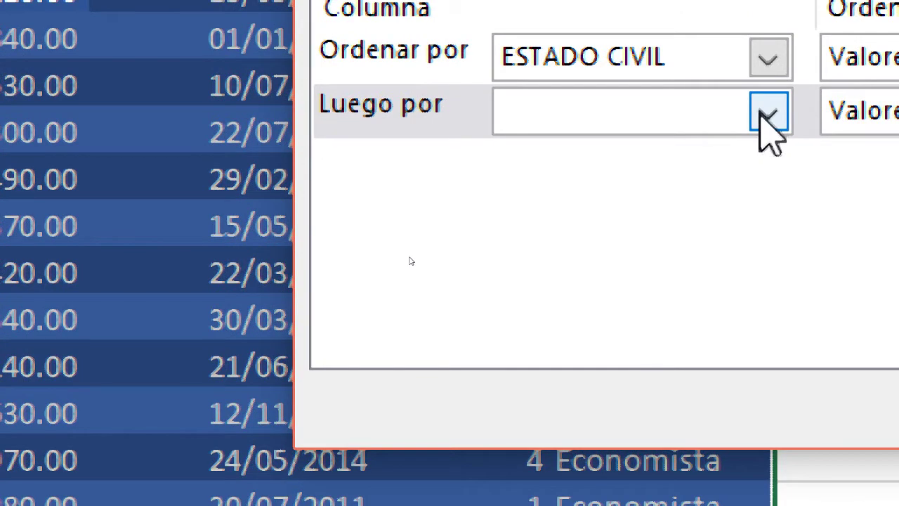
{"action": "left_click", "coordinate": [769, 113]}
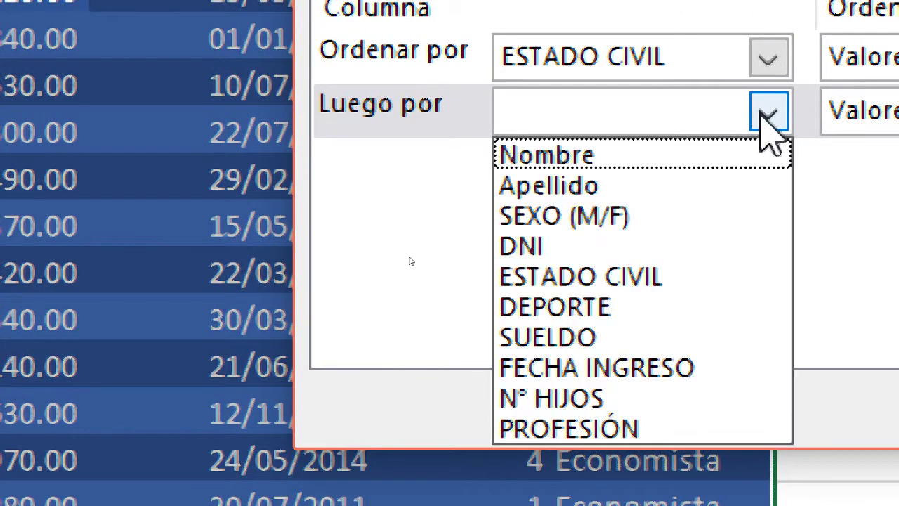
{"action": "left_click", "coordinate": [576, 430]}
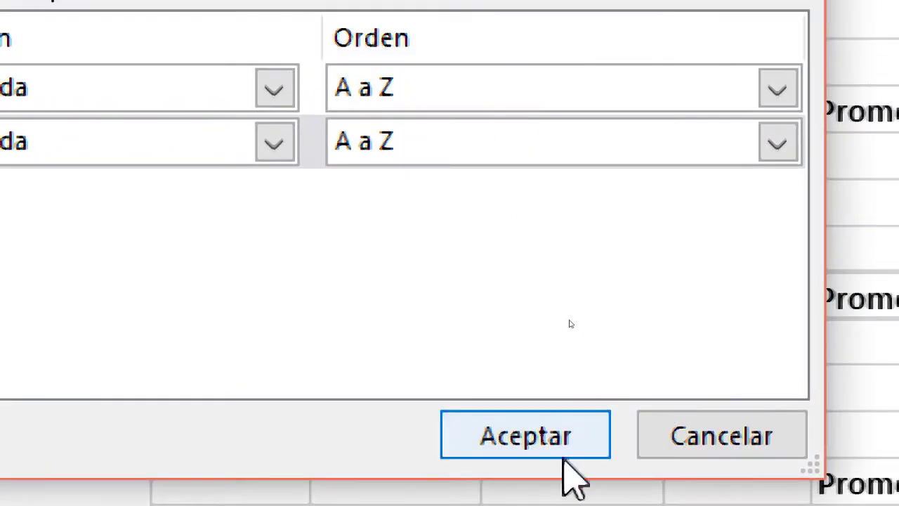
{"action": "left_click", "coordinate": [500, 437]}
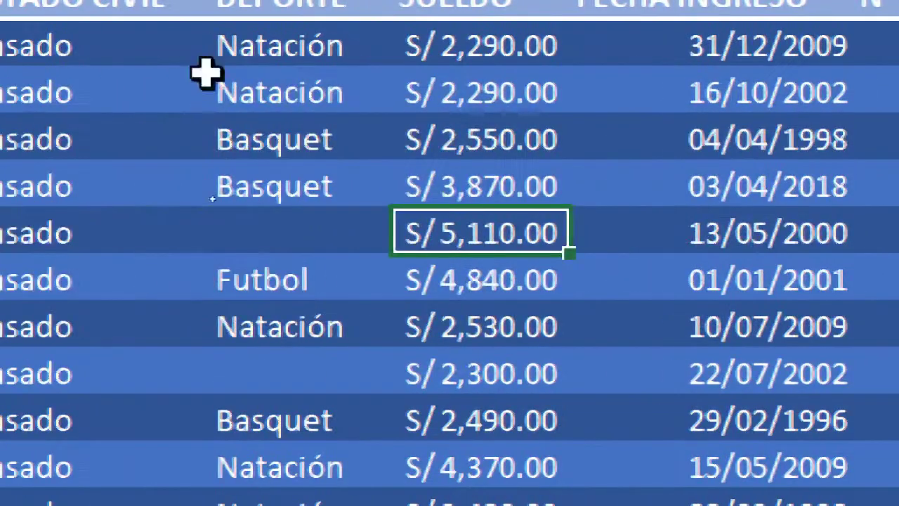
Select all the records of the PLANILLA 2018 table and check whether the Subtotal command is available
{"action": "left_click", "coordinate": [342, 137]}
{"action": "left_click", "coordinate": [29, 55]}
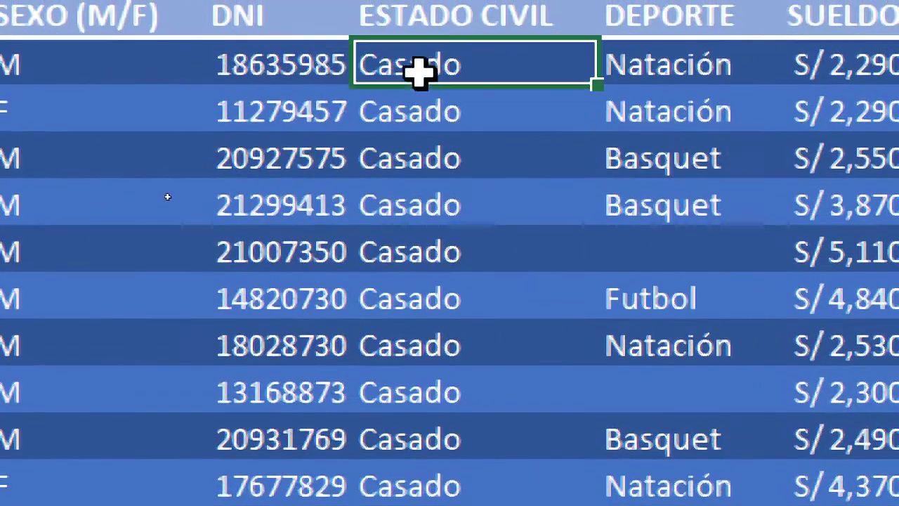
{"action": "left_click", "coordinate": [29, 280]}
{"action": "left_click", "coordinate": [31, 102]}
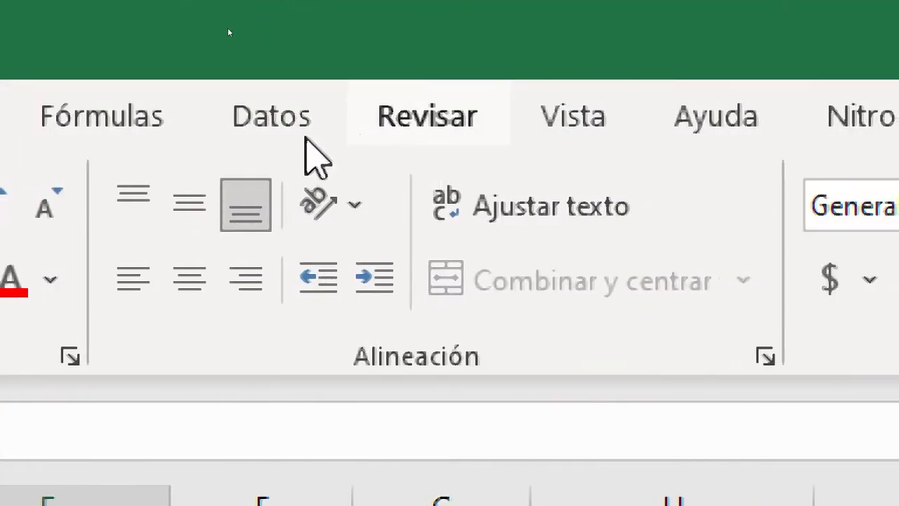
{"action": "left_click", "coordinate": [224, 27]}
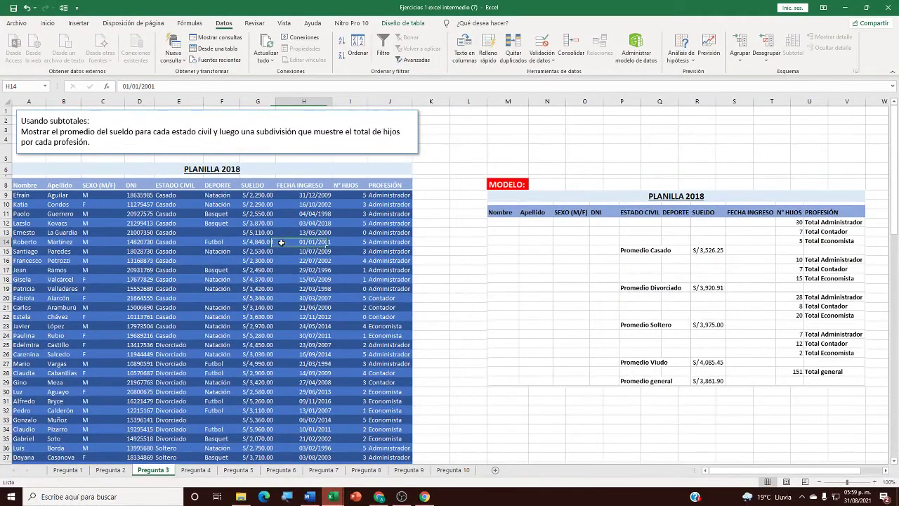
{"action": "key", "text": "ctrl+a"}
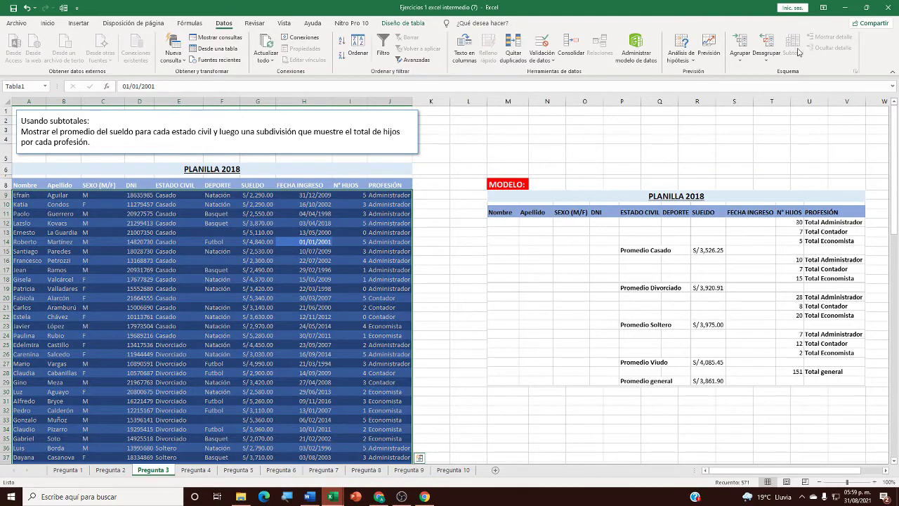
{"action": "left_click", "coordinate": [197, 234]}
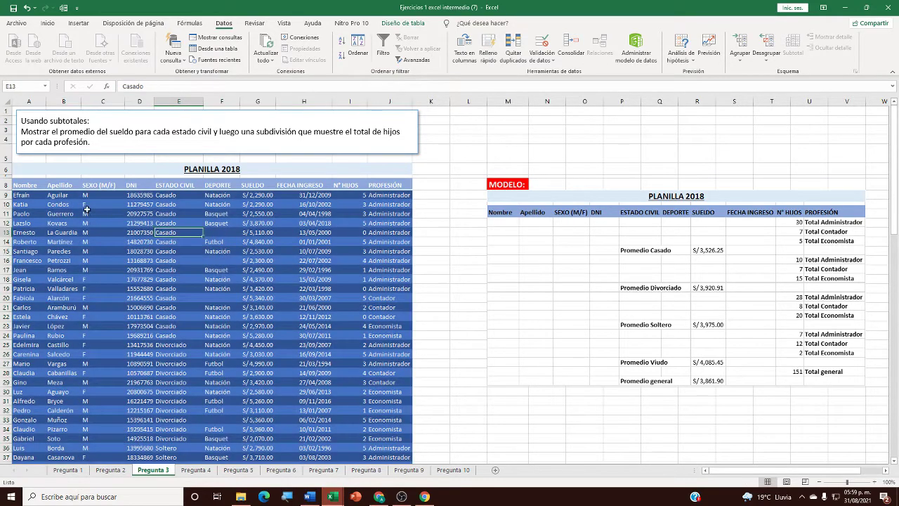
Select the PLANILLA 2018 table from the Nombre heading through the last record and column, then clear the selection
{"action": "left_click", "coordinate": [31, 187]}
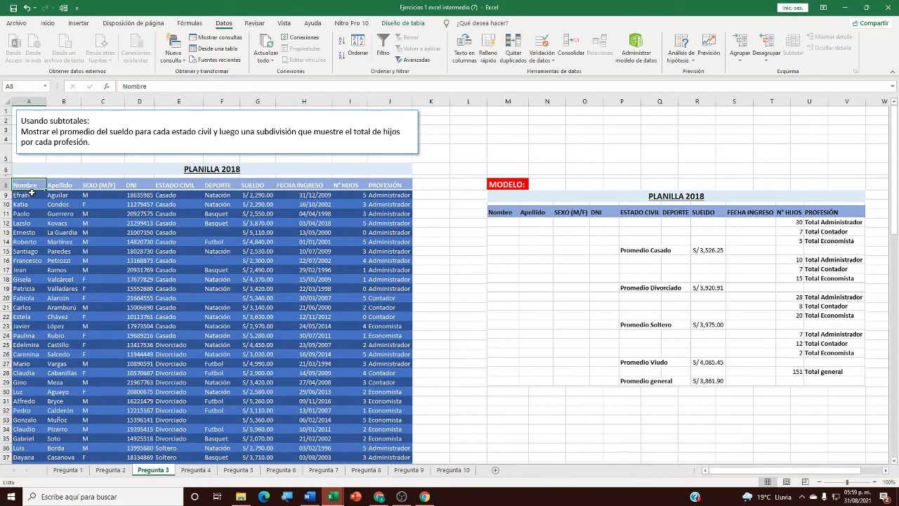
{"action": "key", "text": "ctrl+shift+Right"}
{"action": "key", "text": "ctrl+shift+Down"}
{"action": "scroll", "coordinate": [251, 287], "scroll_direction": "up", "scroll_amount": 10}
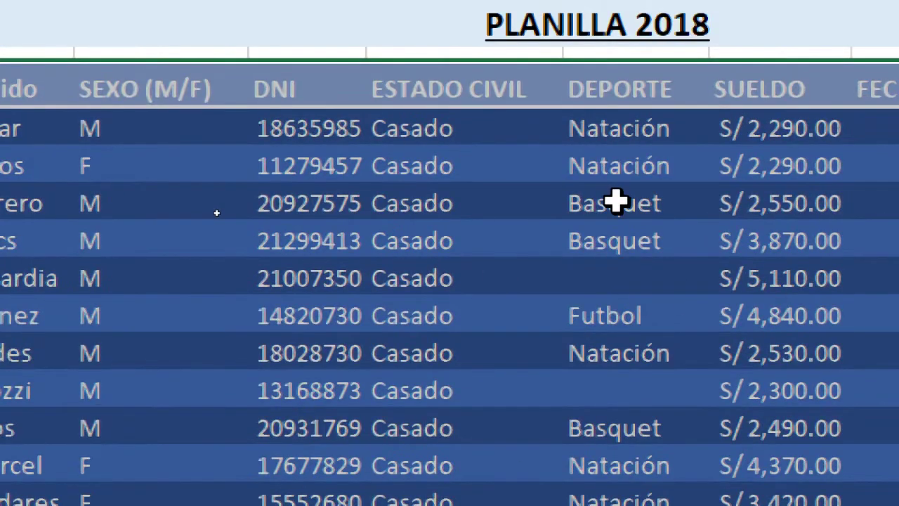
{"action": "left_click", "coordinate": [473, 208]}
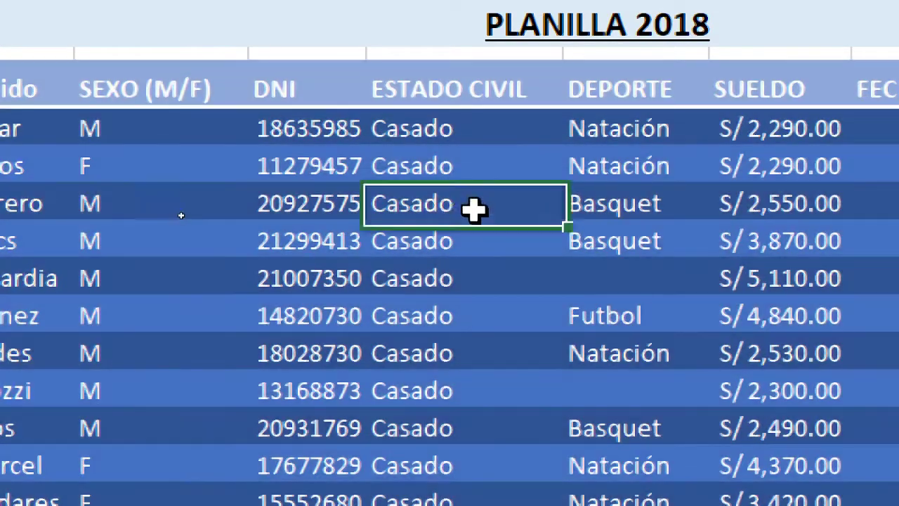
Examine the extent of the Nombre column by selecting its records from cell A9 down
{"action": "left_click", "coordinate": [137, 131]}
{"action": "left_click", "coordinate": [301, 150]}
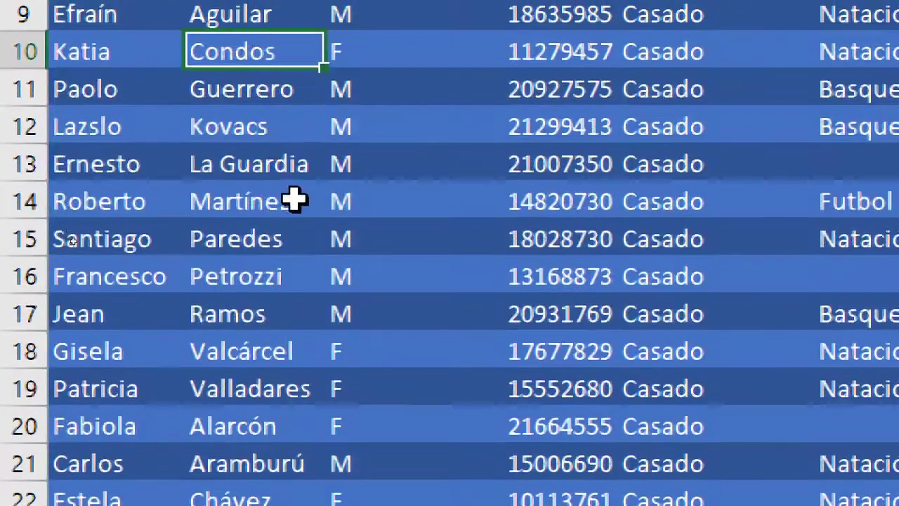
{"action": "left_click", "coordinate": [295, 123]}
{"action": "left_click", "coordinate": [120, 184]}
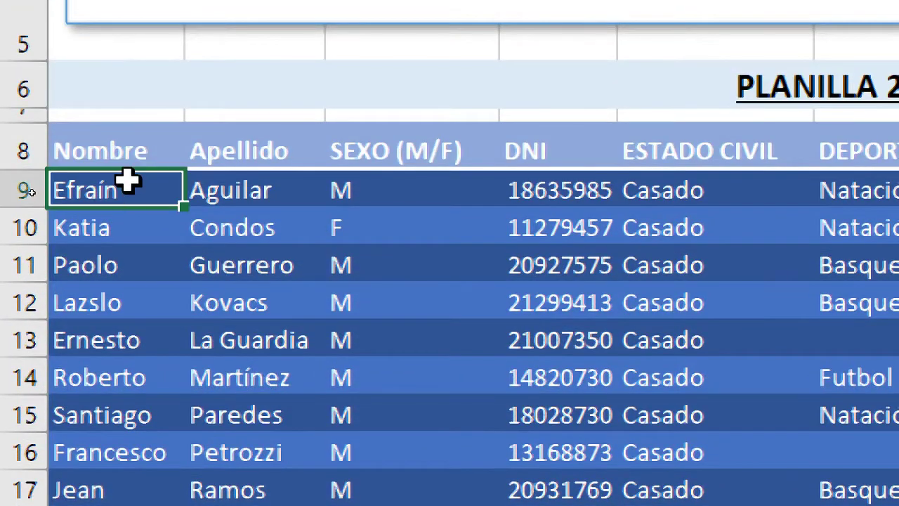
{"action": "left_click_drag", "start_coordinate": [126, 184], "coordinate": [159, 243]}
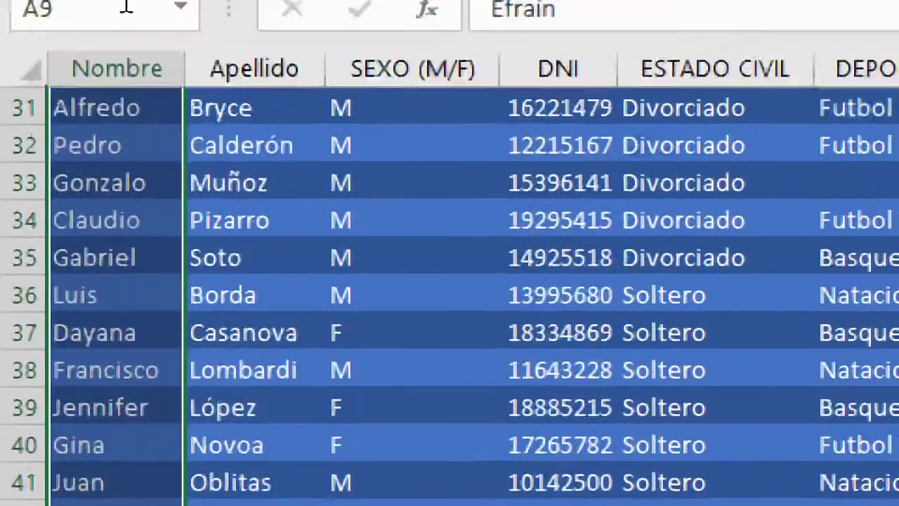
{"action": "scroll", "coordinate": [250, 498], "scroll_direction": "up", "scroll_amount": 3}
{"action": "scroll", "coordinate": [246, 432], "scroll_direction": "up", "scroll_amount": 7}
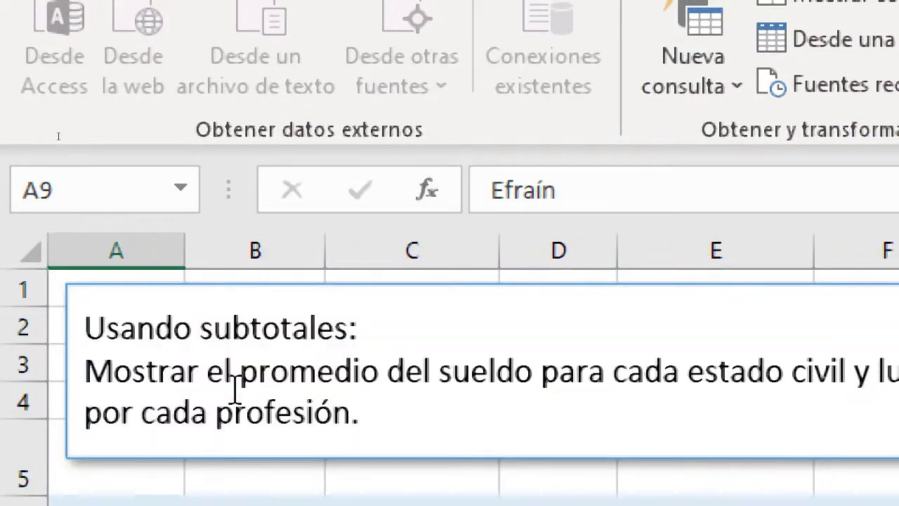
{"action": "scroll", "coordinate": [224, 397], "scroll_direction": "down", "scroll_amount": 3}
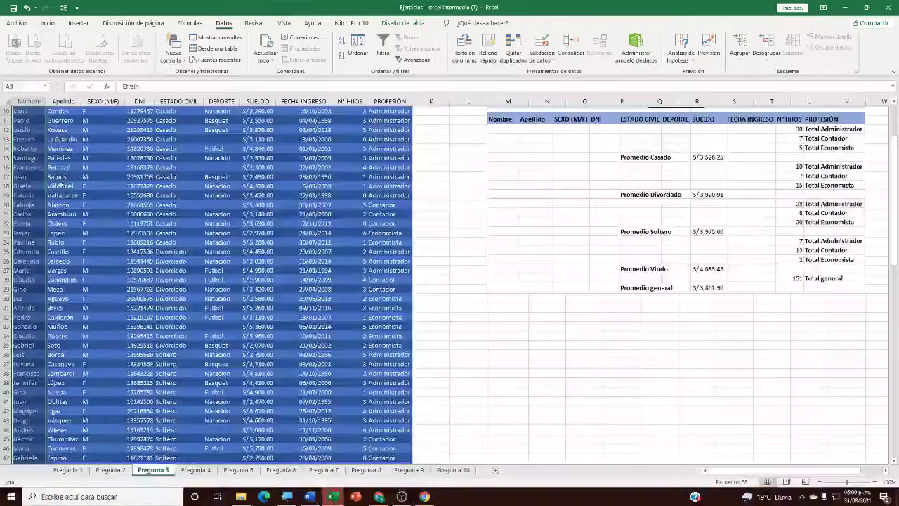
{"action": "left_click", "coordinate": [492, 238]}
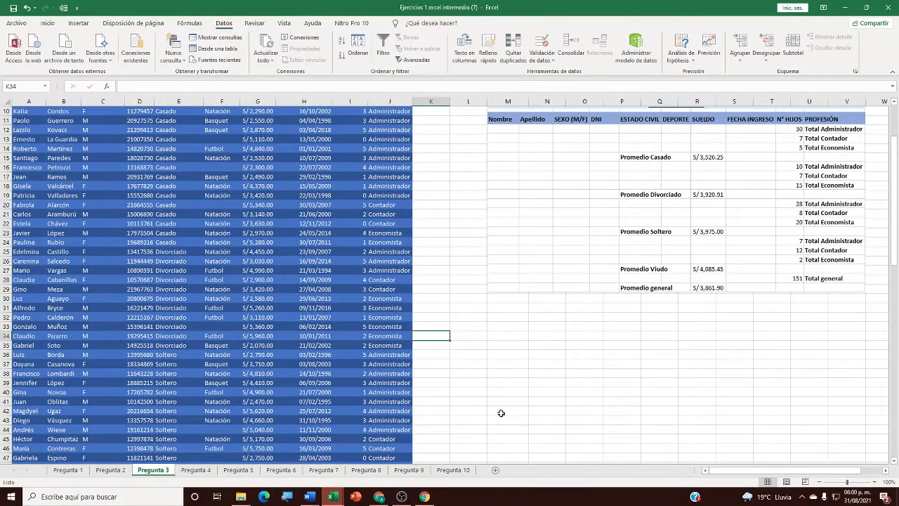
Start a formula in cell L36 that references all the Nombre records of the table, =Tabla1[Nombre]
{"action": "left_click", "coordinate": [484, 354]}
{"action": "type", "text": "="}
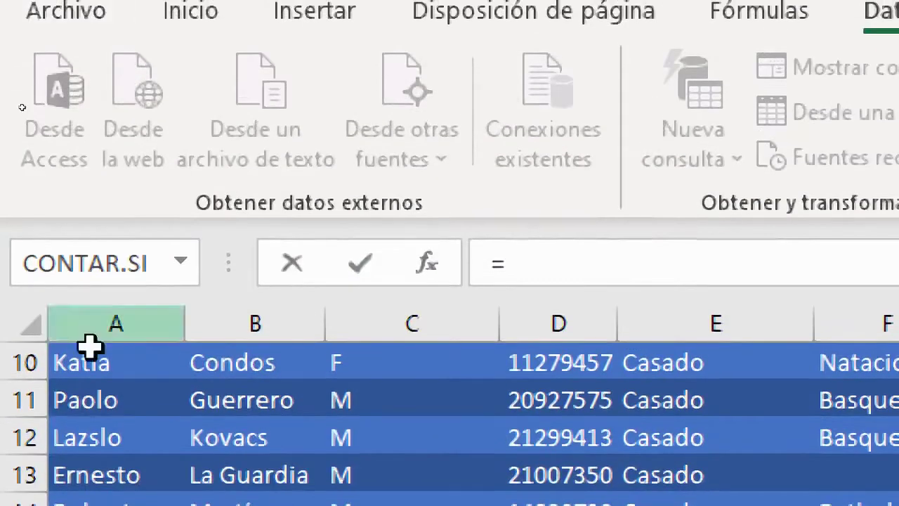
{"action": "scroll", "coordinate": [92, 423], "scroll_direction": "up", "scroll_amount": 3}
{"action": "scroll", "coordinate": [89, 428], "scroll_direction": "down", "scroll_amount": 3}
{"action": "scroll", "coordinate": [94, 401], "scroll_direction": "up", "scroll_amount": 2}
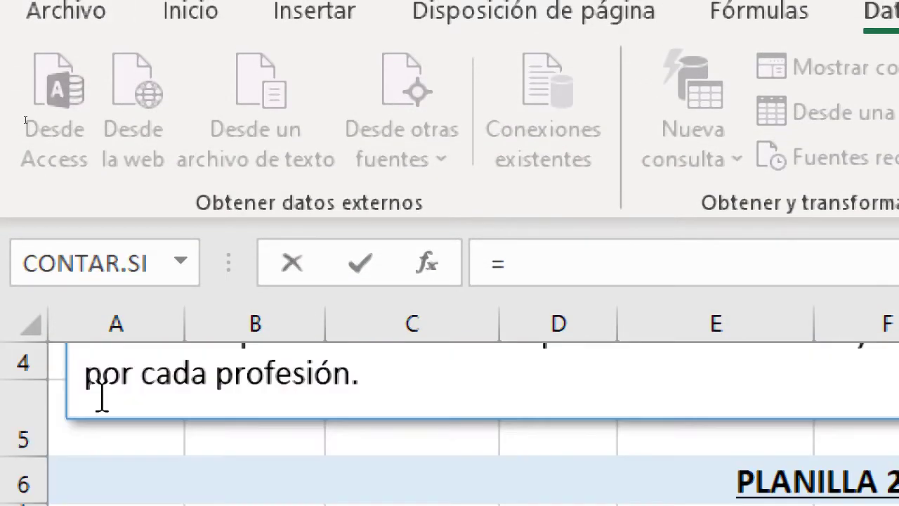
{"action": "scroll", "coordinate": [101, 395], "scroll_direction": "down", "scroll_amount": 2}
{"action": "left_click", "coordinate": [109, 429]}
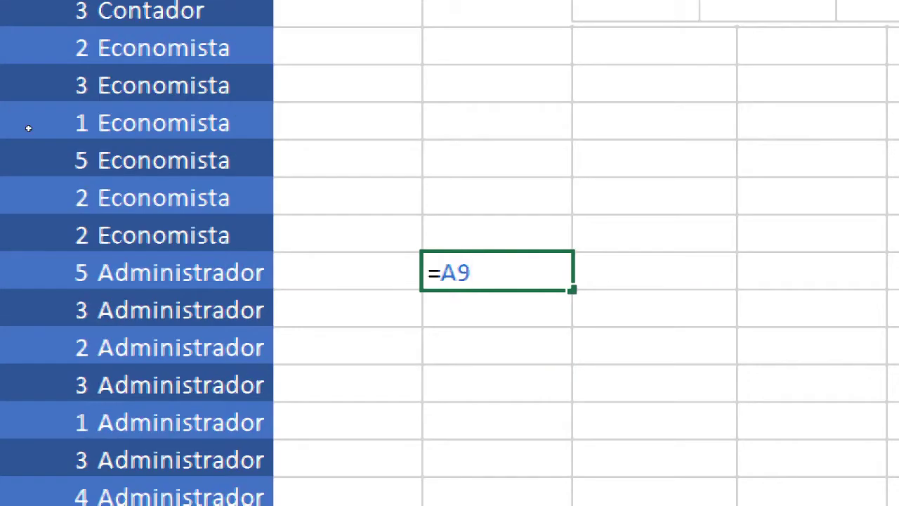
{"action": "key", "text": "Escape"}
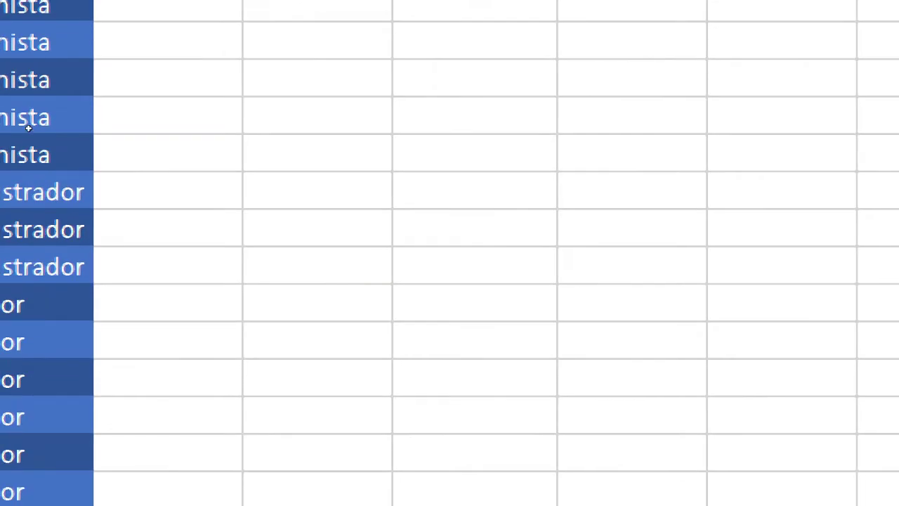
{"action": "key", "text": "ctrl+shift+Down"}
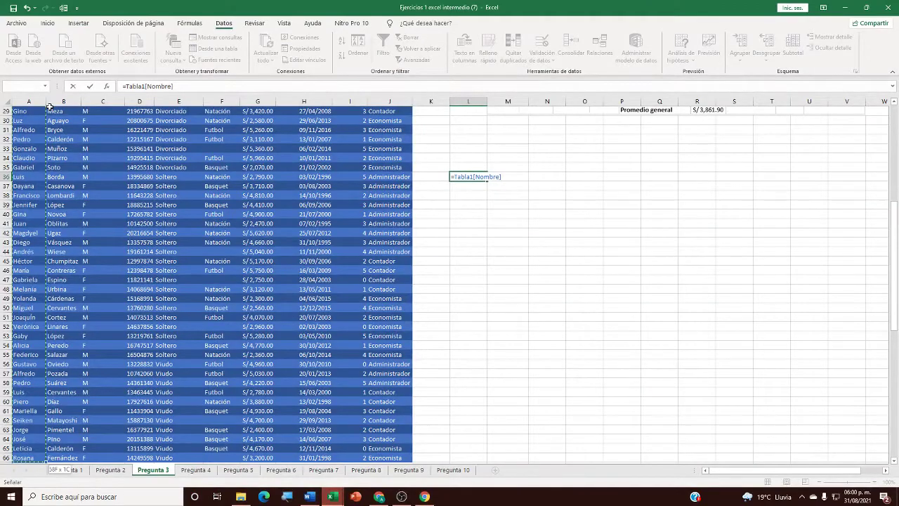
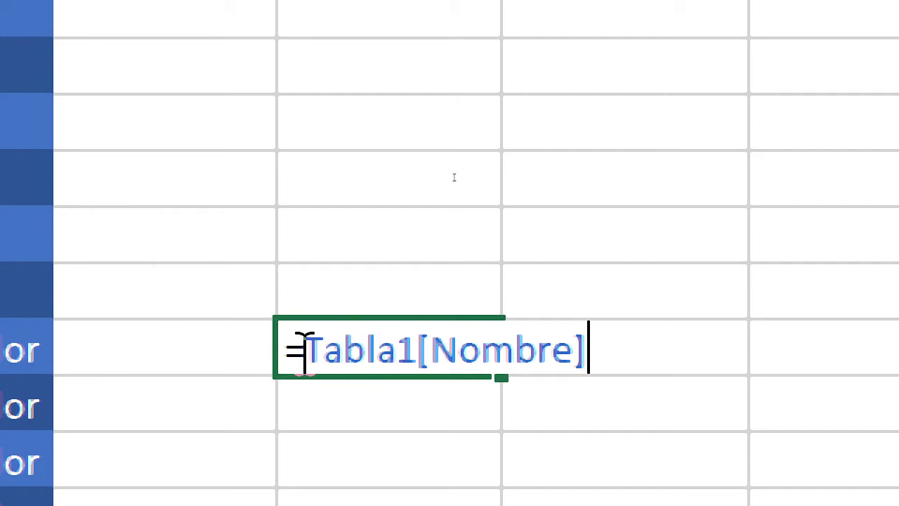
Replace the table reference in L36's formula with cell L37, then discard the formula
{"action": "left_click_drag", "start_coordinate": [304, 351], "coordinate": [610, 337]}
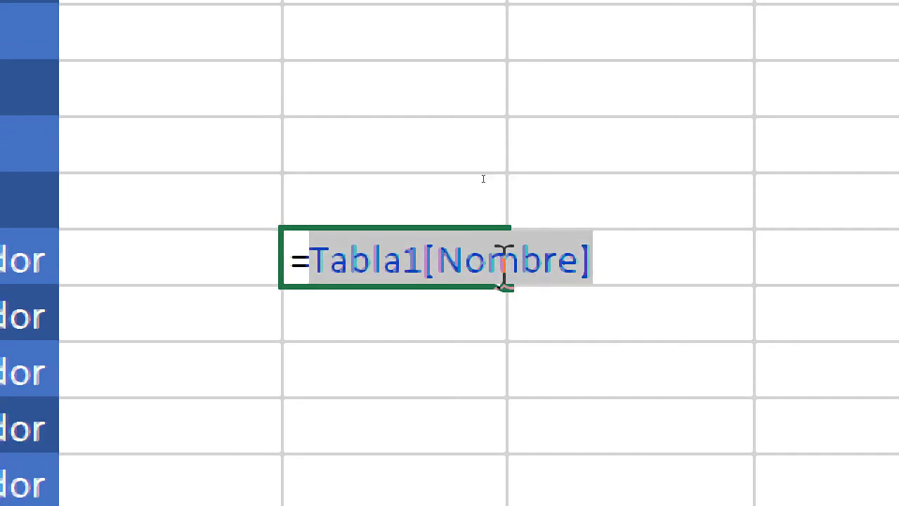
{"action": "left_click", "coordinate": [455, 309]}
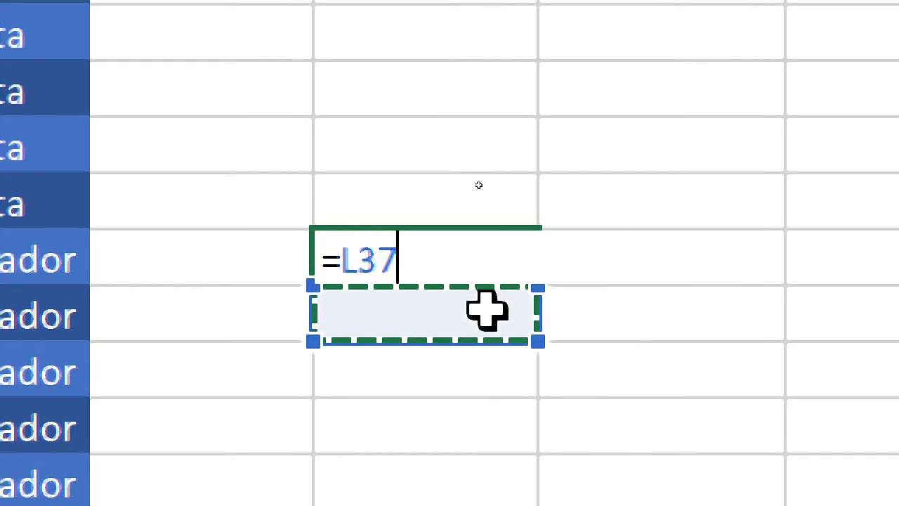
{"action": "left_click", "coordinate": [510, 247]}
{"action": "left_click_drag", "start_coordinate": [510, 247], "coordinate": [304, 241]}
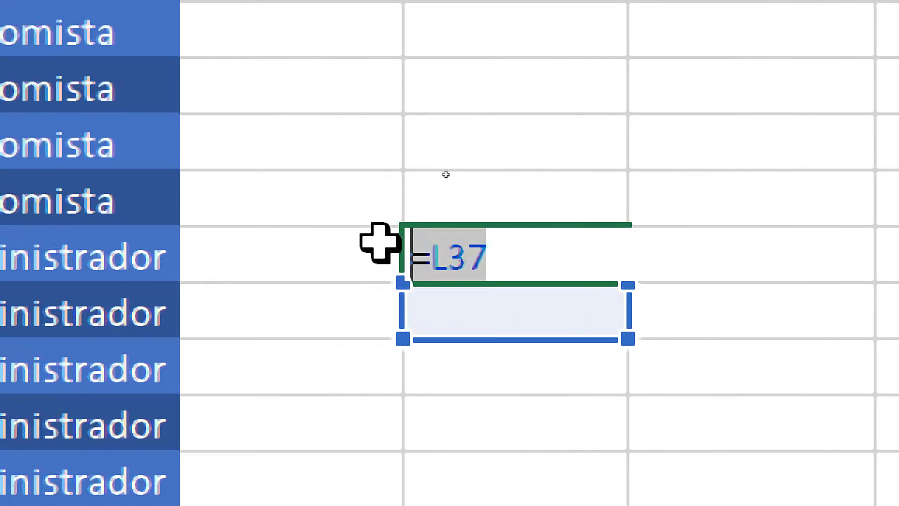
{"action": "key", "text": "BackSpace"}
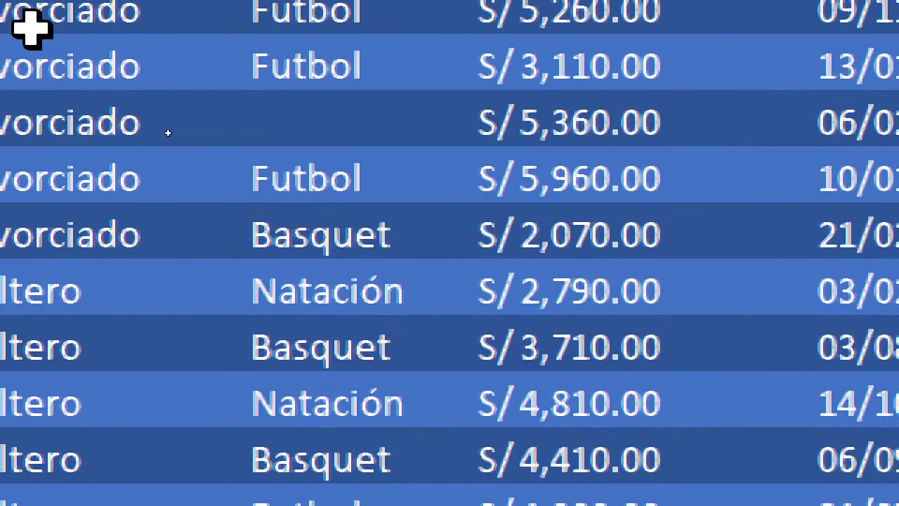
{"action": "left_click", "coordinate": [232, 233]}
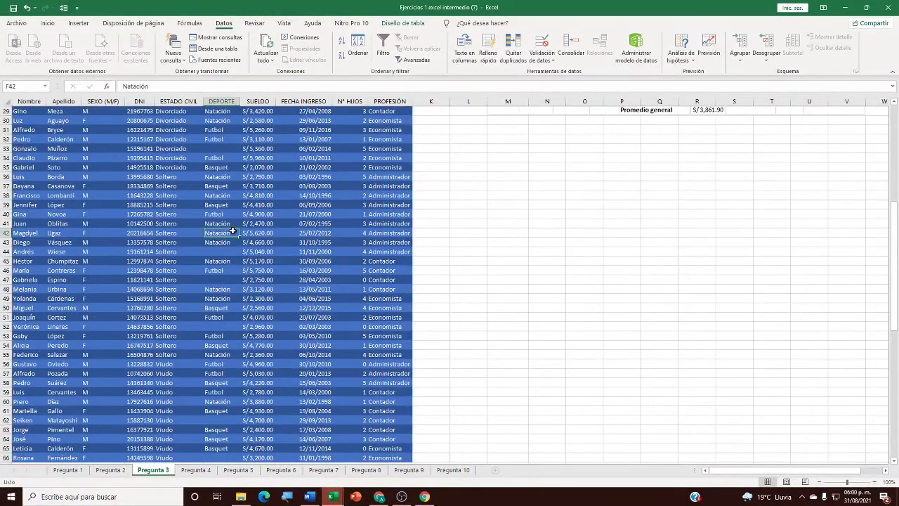
Select the whole PLANILLA 2018 table including its headings and review the commands offered for the selection
{"action": "scroll", "coordinate": [34, 154], "scroll_direction": "up", "scroll_amount": 8}
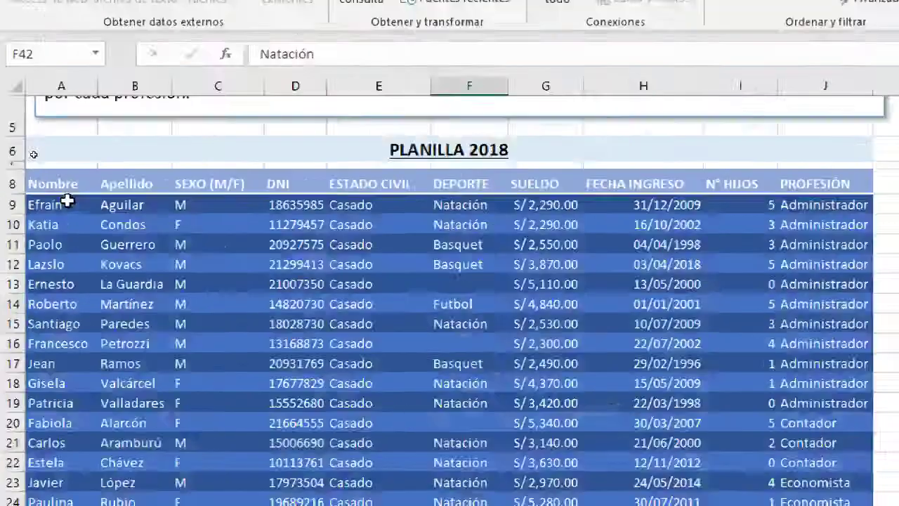
{"action": "left_click", "coordinate": [316, 281]}
{"action": "left_click", "coordinate": [222, 223]}
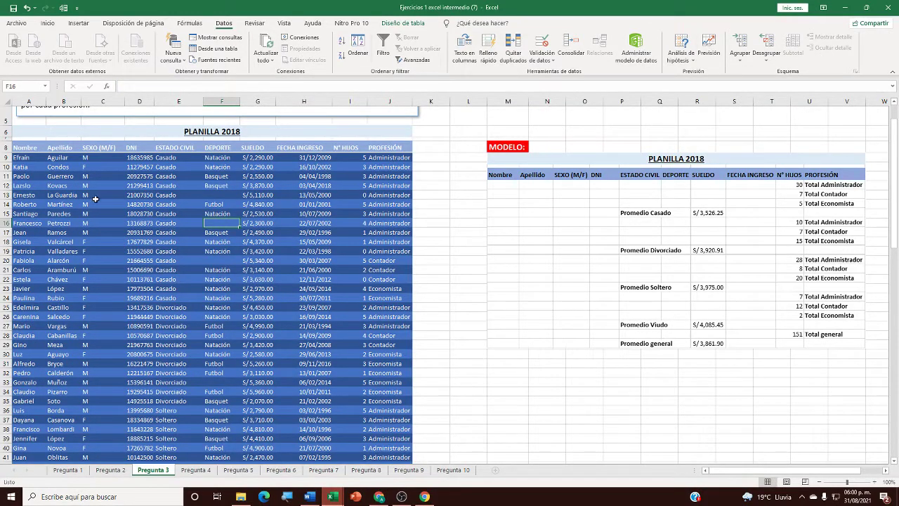
{"action": "left_click", "coordinate": [23, 148]}
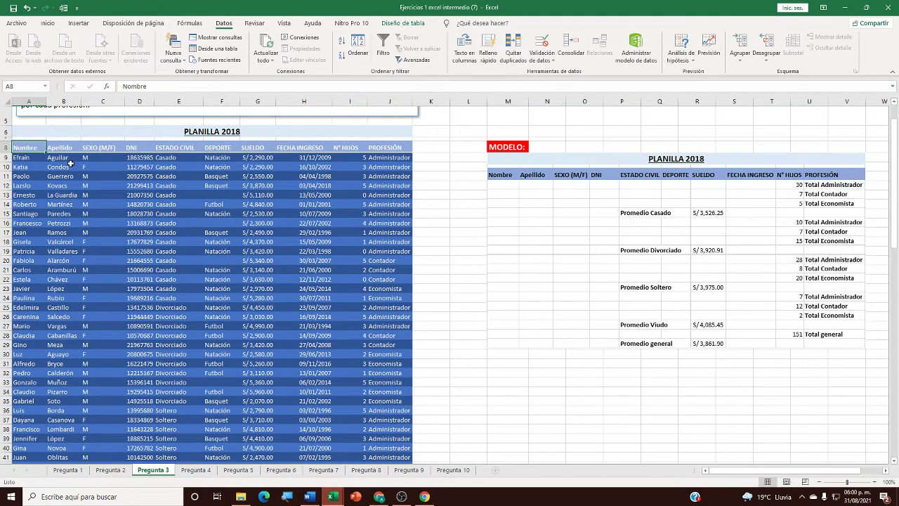
{"action": "key", "text": "ctrl+shift+Right"}
{"action": "key", "text": "ctrl+shift+Down"}
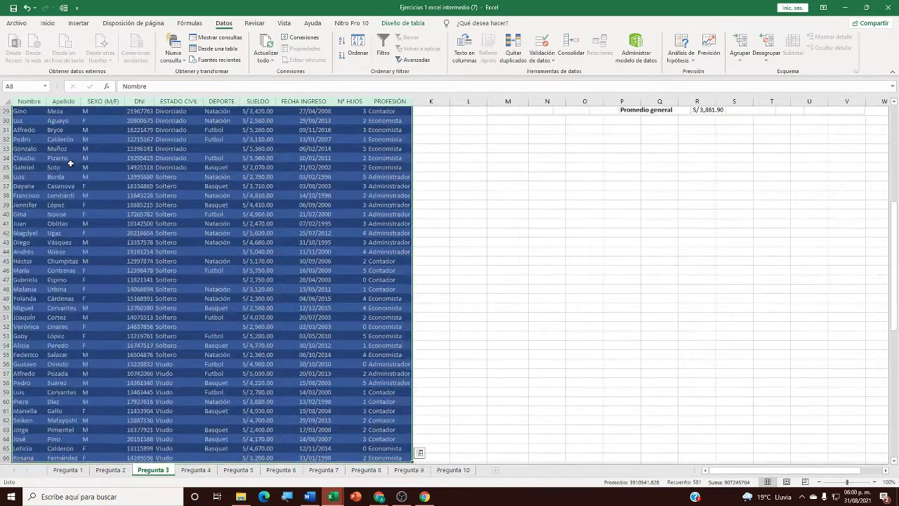
{"action": "right_click", "coordinate": [100, 191]}
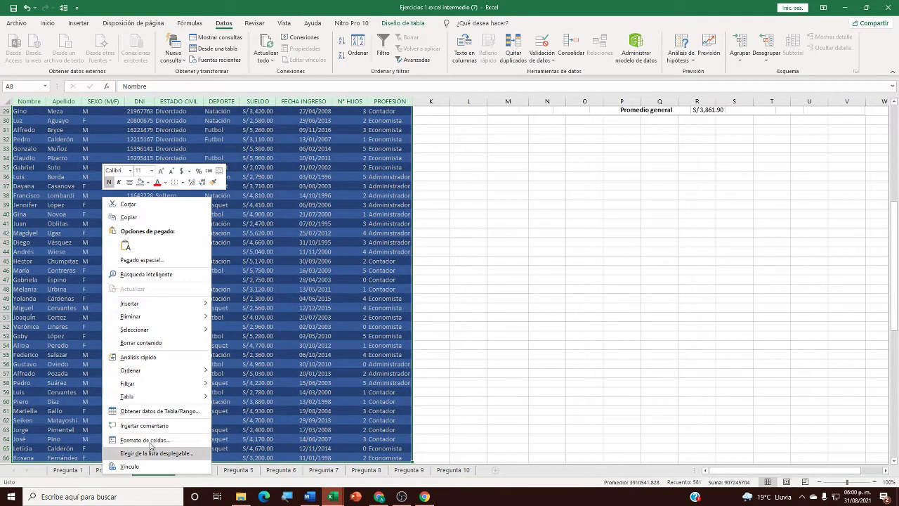
{"action": "key", "text": "Escape"}
{"action": "scroll", "coordinate": [741, 139], "scroll_direction": "up", "scroll_amount": 4}
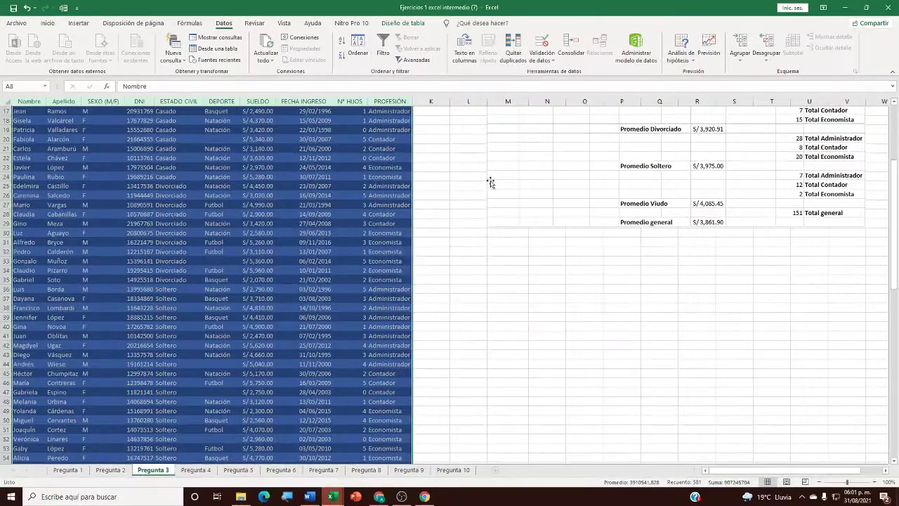
{"action": "left_click", "coordinate": [224, 223]}
{"action": "scroll", "coordinate": [225, 218], "scroll_direction": "up", "scroll_amount": 5}
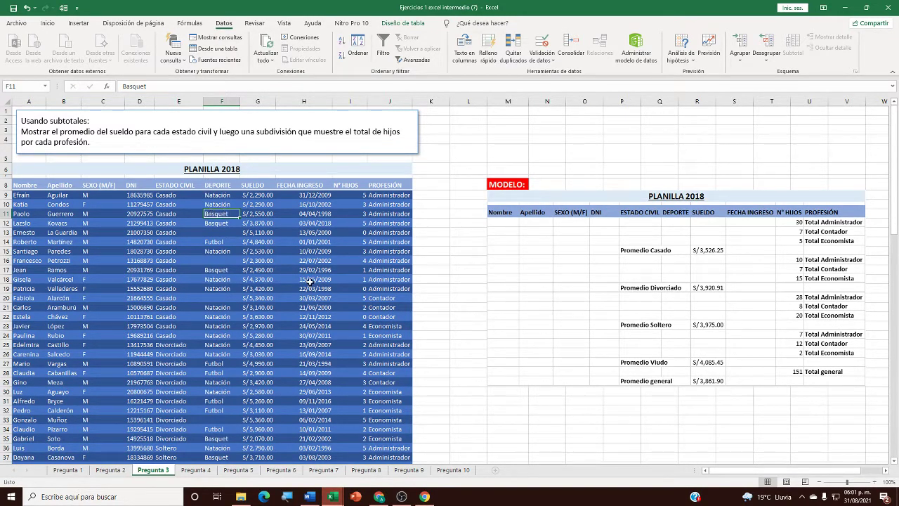
{"action": "left_click", "coordinate": [130, 222]}
{"action": "left_click_drag", "start_coordinate": [26, 189], "coordinate": [270, 299]}
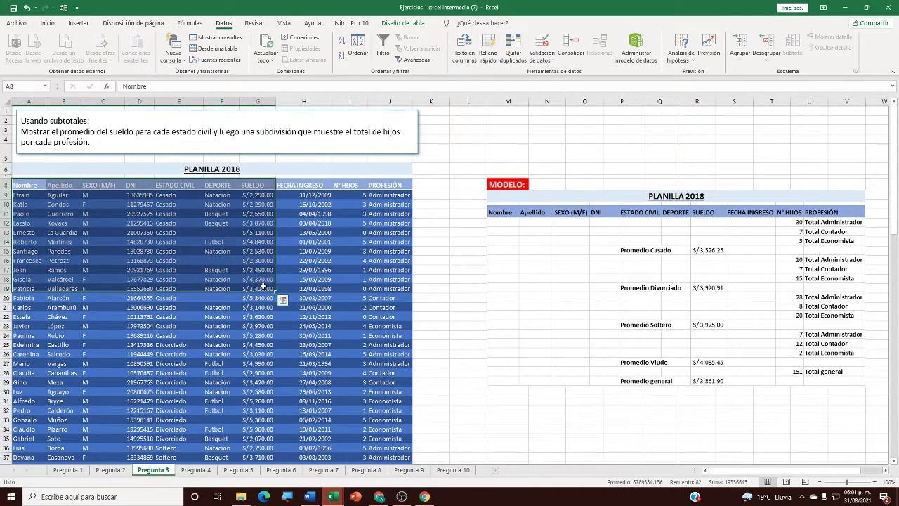
{"action": "left_click", "coordinate": [261, 272]}
{"action": "left_click", "coordinate": [229, 259]}
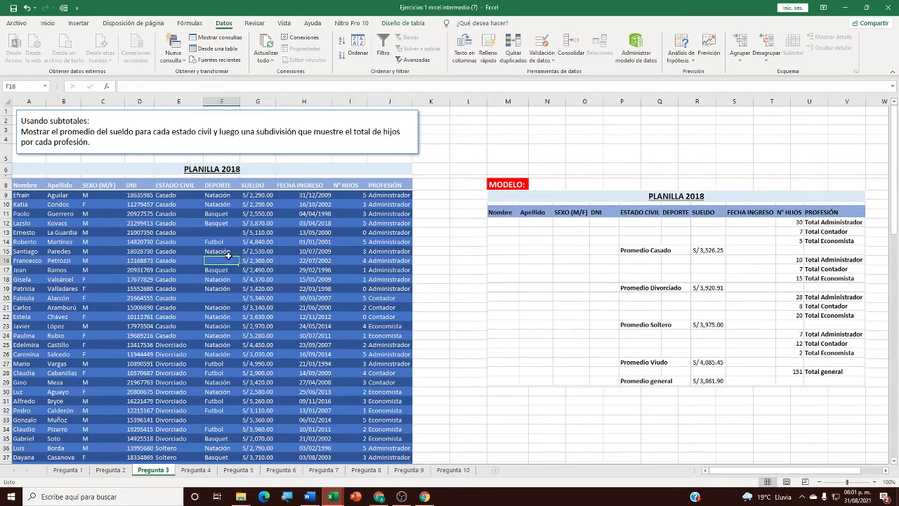
Undo the recent changes to the PLANILLA 2018 table back to where its header filter is on
{"action": "key", "text": "ctrl+a"}
{"action": "key", "text": "Down"}
{"action": "key", "text": "Left"}
{"action": "key", "text": "Left"}
{"action": "key", "text": "Left"}
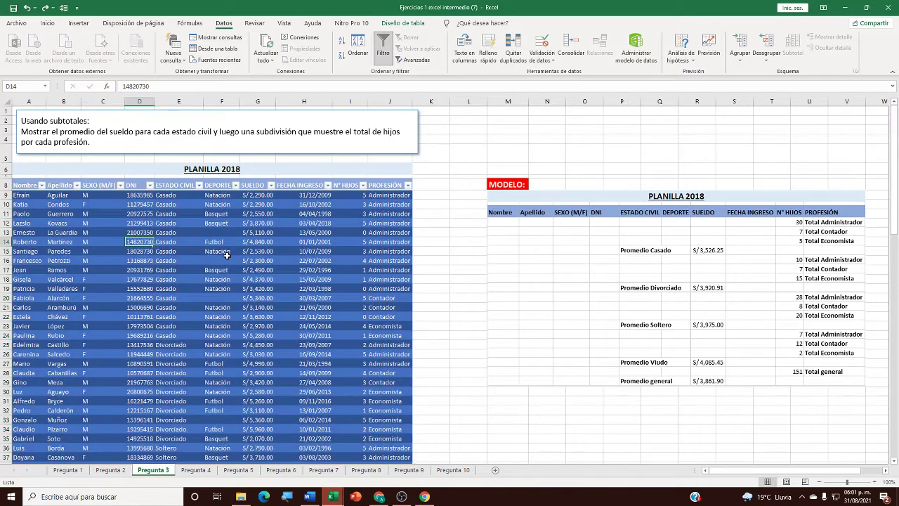
Toggle the header filter of the PLANILLA 2018 table from its Apellido heading
{"action": "key", "text": "Up"}
{"action": "key", "text": "Up"}
{"action": "key", "text": "Up"}
{"action": "key", "text": "Up"}
{"action": "key", "text": "Up"}
{"action": "key", "text": "Up"}
{"action": "key", "text": "Left"}
{"action": "key", "text": "Left"}
{"action": "key", "text": "ctrl+shift+l"}
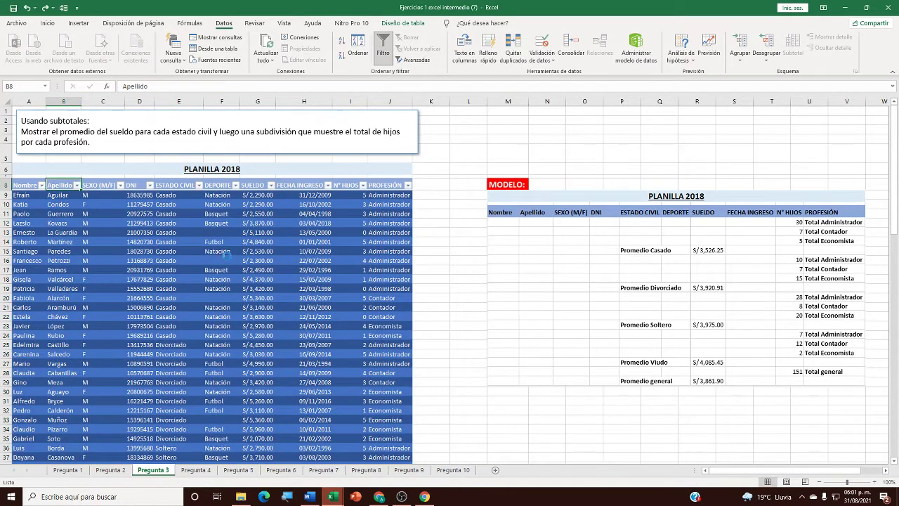
Undo the table formatting of PLANILLA 2018, returning it to a plain range
{"action": "key", "text": "ctrl+z"}
{"action": "left_click", "coordinate": [229, 254]}
{"action": "left_click", "coordinate": [120, 258]}
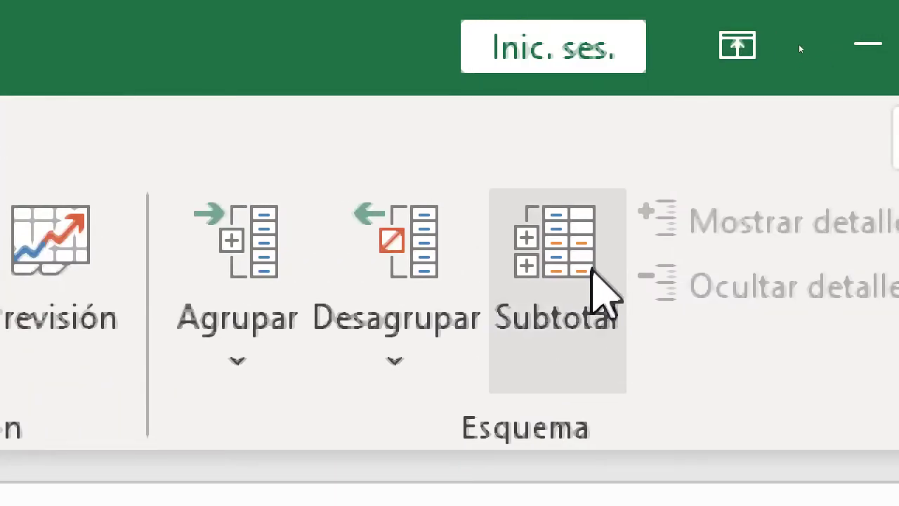
{"action": "left_click", "coordinate": [593, 271]}
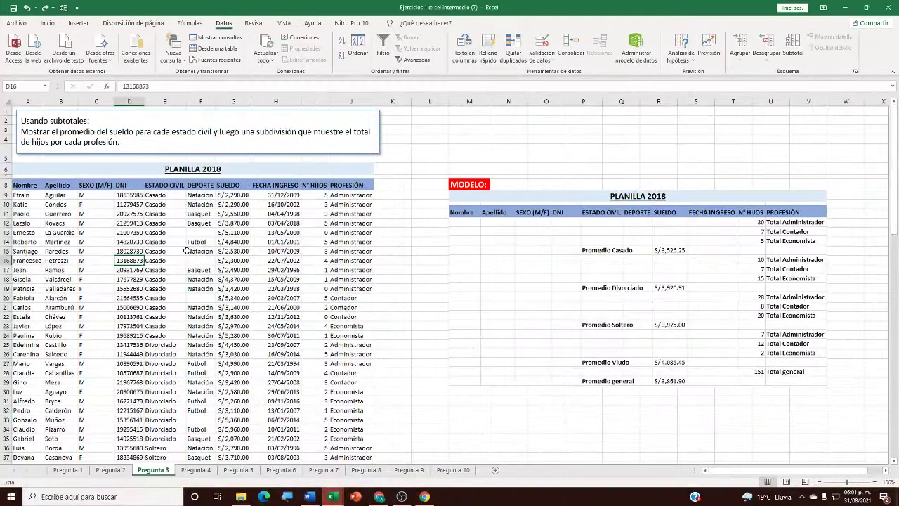
{"action": "left_click", "coordinate": [196, 232]}
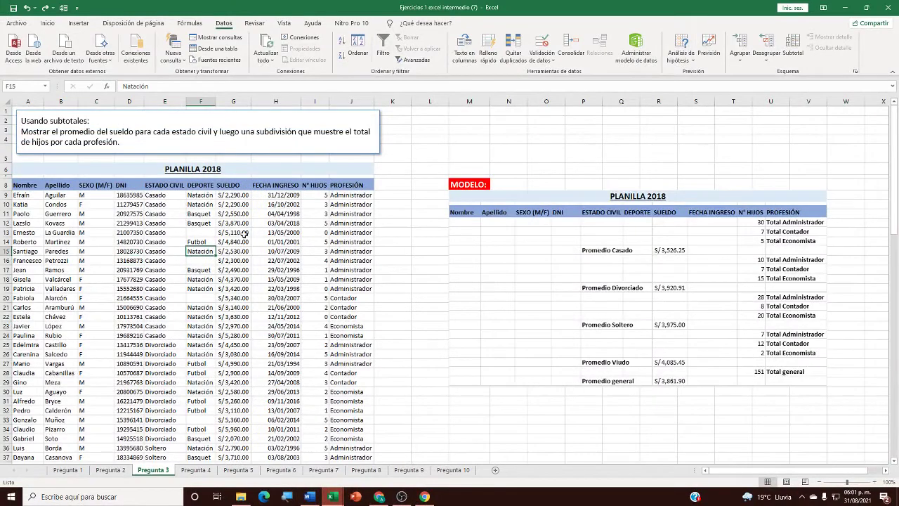
{"action": "left_click", "coordinate": [283, 233]}
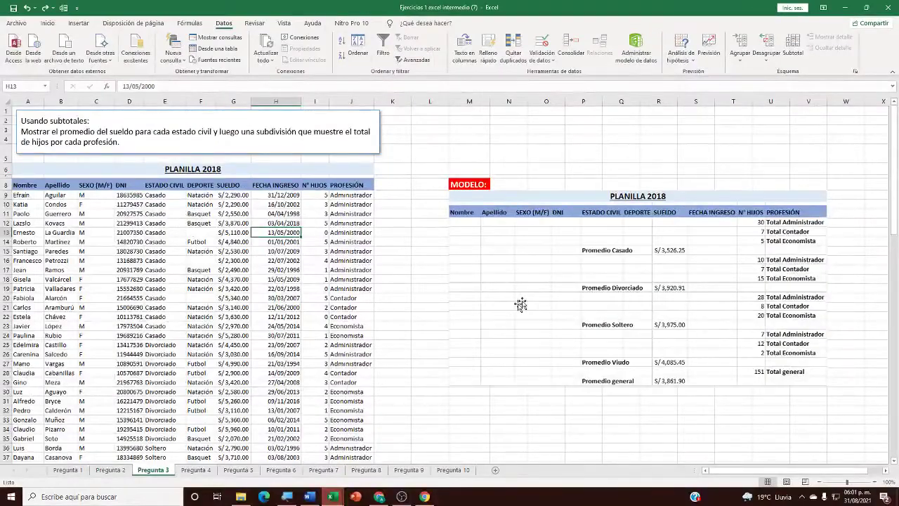
{"action": "left_click", "coordinate": [100, 307]}
{"action": "left_click", "coordinate": [219, 307]}
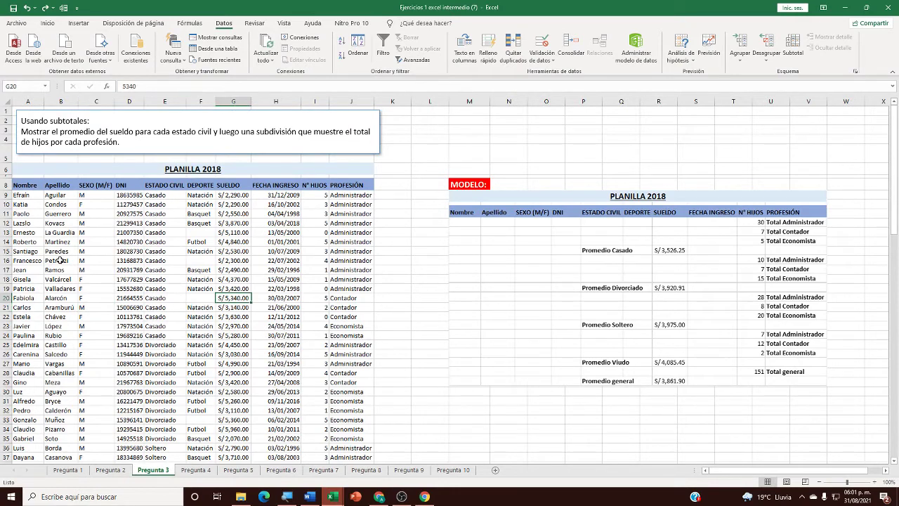
{"action": "left_click", "coordinate": [61, 251]}
{"action": "left_click", "coordinate": [169, 299]}
{"action": "left_click", "coordinate": [276, 233]}
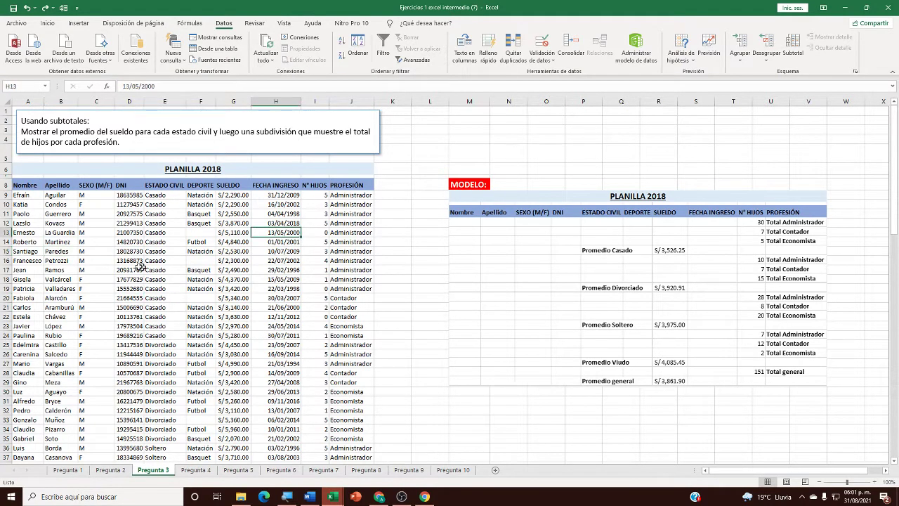
{"action": "left_click", "coordinate": [138, 268]}
{"action": "left_click", "coordinate": [287, 243]}
{"action": "left_click", "coordinate": [320, 269]}
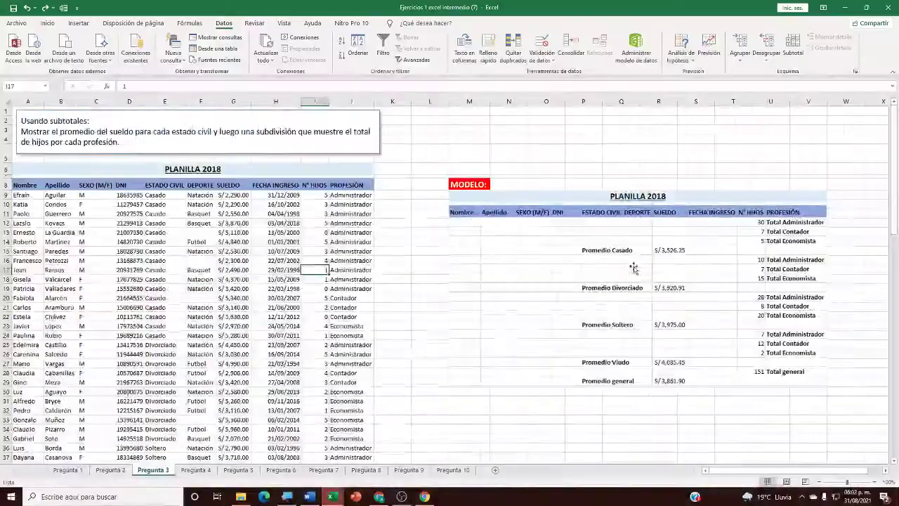
Mute and reactivate the microphone in the Google Meet call, and return to the Excel workbook Ejercicios 1 excel intermedio
{"action": "left_click", "coordinate": [387, 498]}
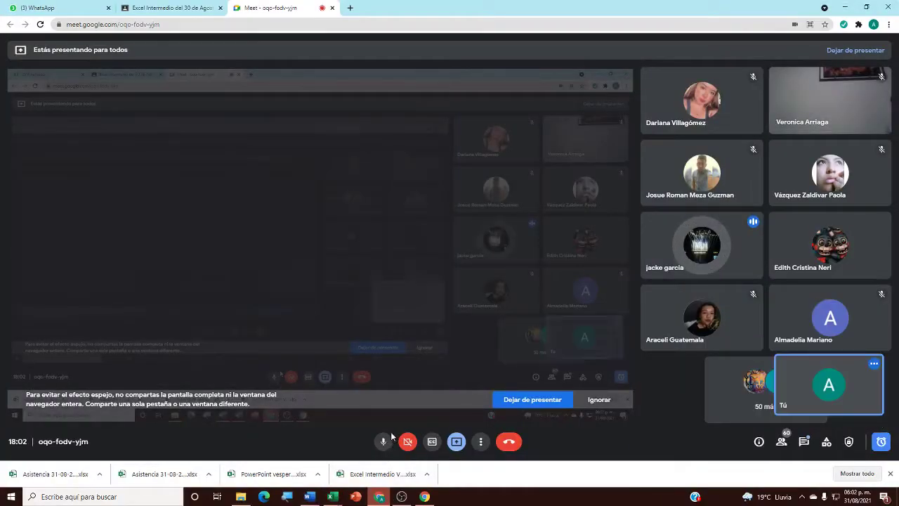
{"action": "left_click", "coordinate": [383, 442]}
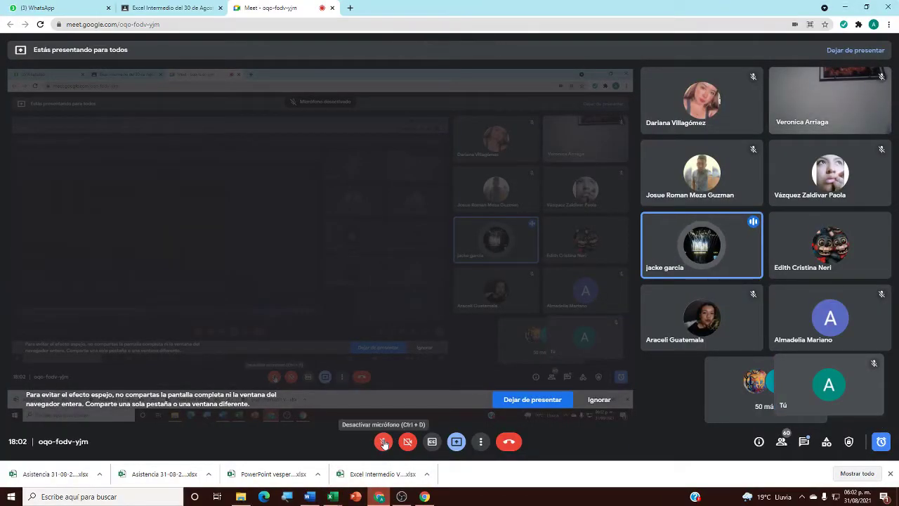
{"action": "left_click", "coordinate": [383, 442]}
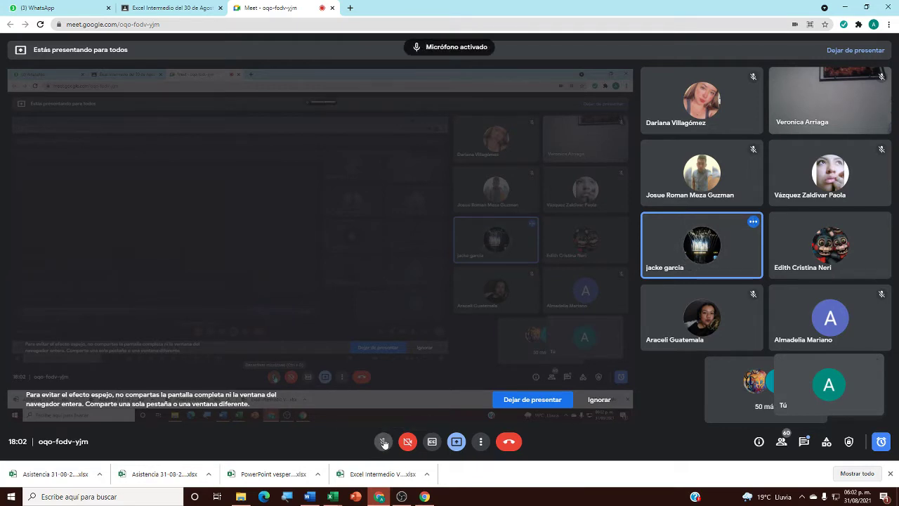
{"action": "mouse_move", "coordinate": [341, 500]}
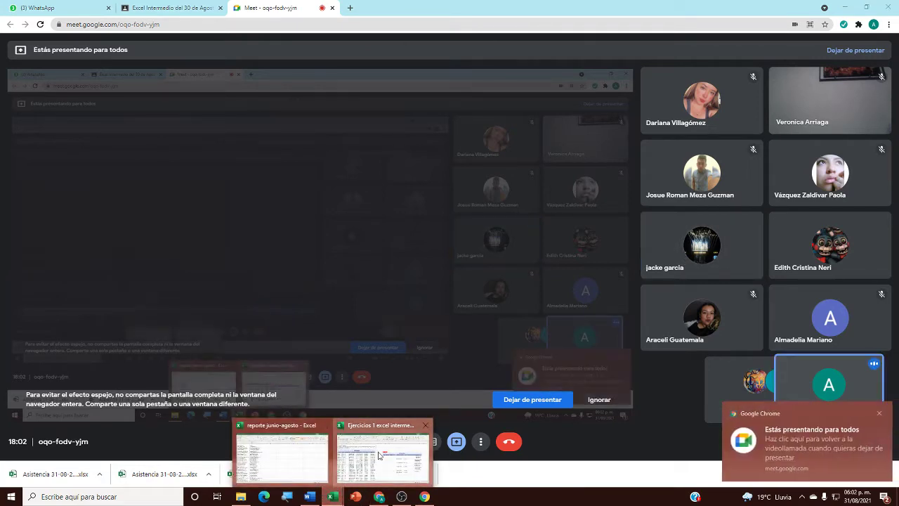
{"action": "left_click", "coordinate": [382, 456]}
{"action": "left_click", "coordinate": [109, 216]}
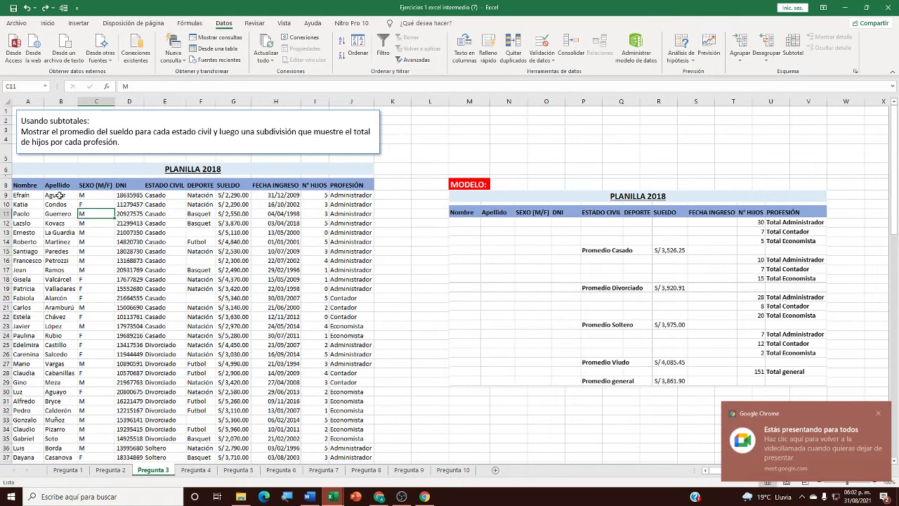
{"action": "left_click", "coordinate": [33, 183]}
{"action": "left_click", "coordinate": [222, 252]}
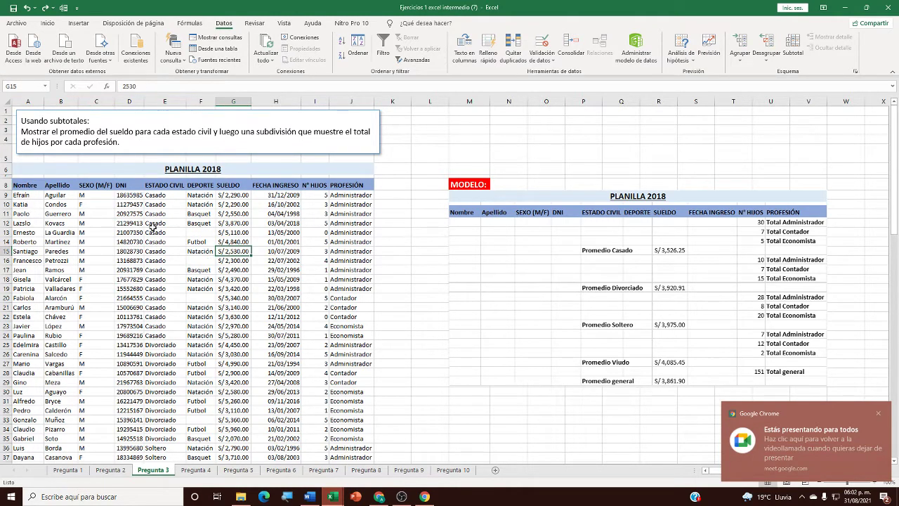
{"action": "left_click", "coordinate": [139, 225]}
Add subtotals to PLANILLA 2018 at each change in ESTADO CIVIL, using Promedio on SUELDO only, without N° HIJOS
{"action": "left_click", "coordinate": [208, 251]}
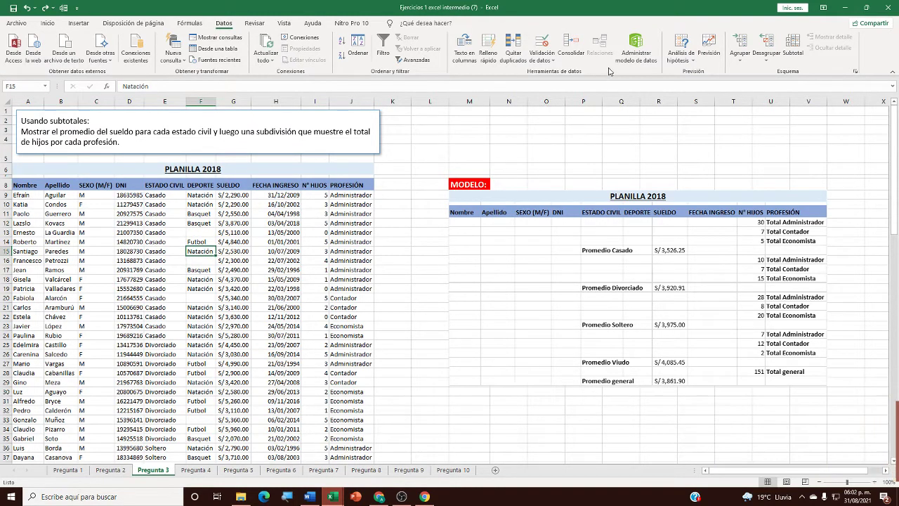
{"action": "left_click", "coordinate": [792, 52]}
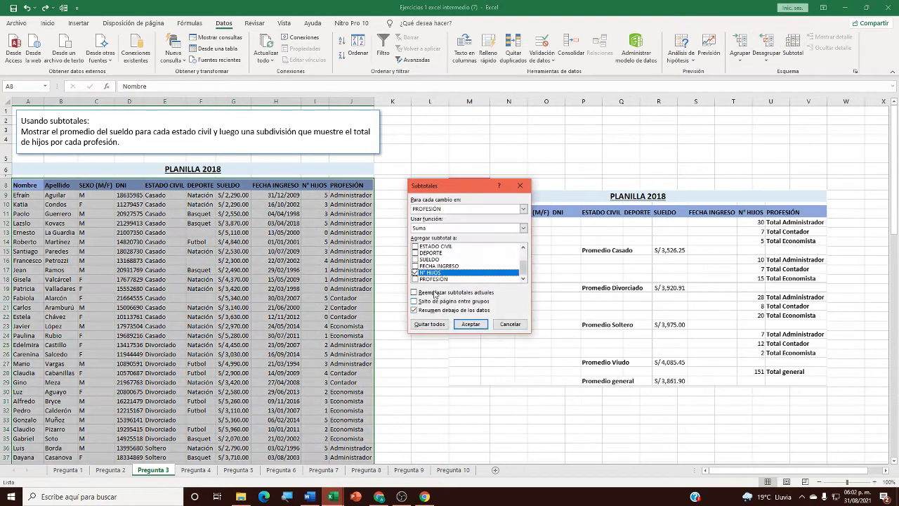
{"action": "left_click", "coordinate": [474, 209]}
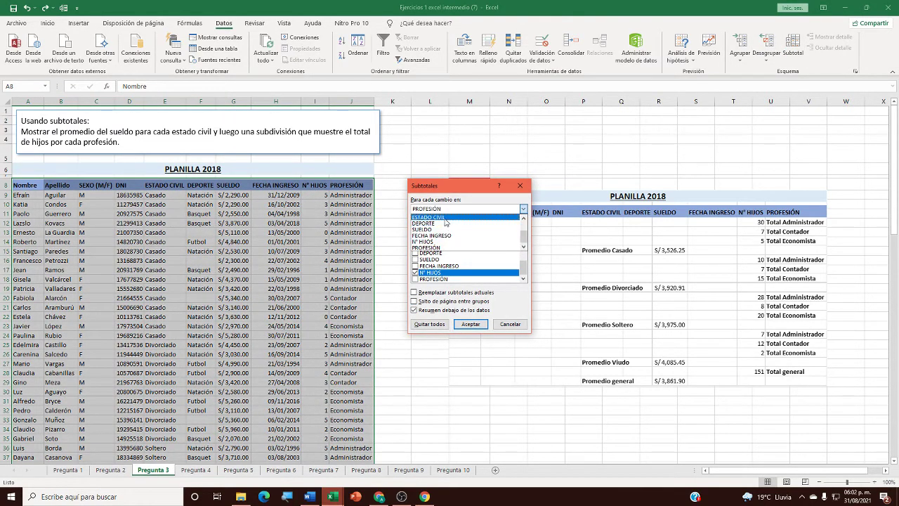
{"action": "left_click", "coordinate": [444, 218]}
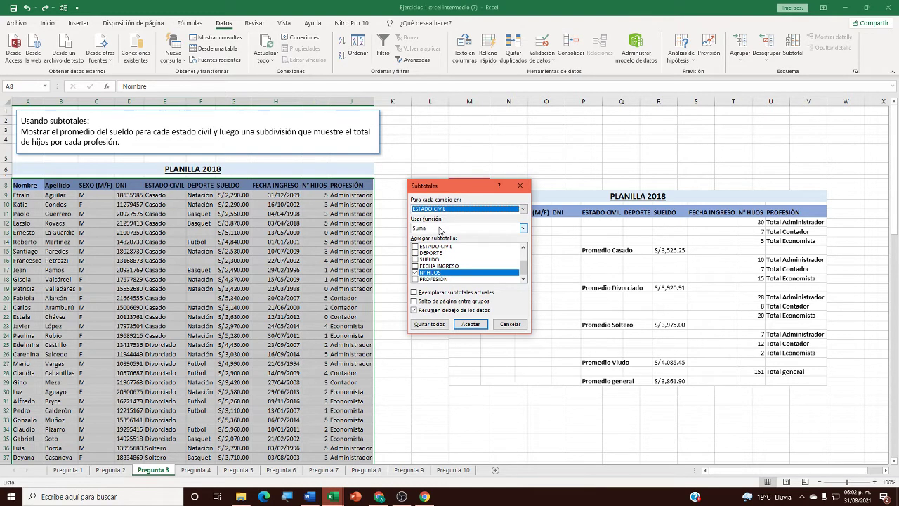
{"action": "left_click", "coordinate": [440, 229]}
{"action": "left_click", "coordinate": [434, 250]}
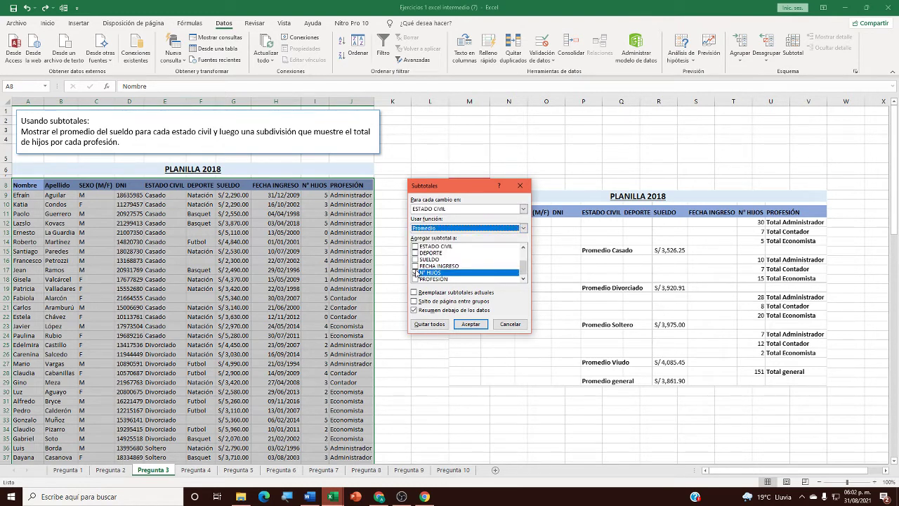
{"action": "left_click", "coordinate": [416, 260]}
{"action": "left_click", "coordinate": [415, 273]}
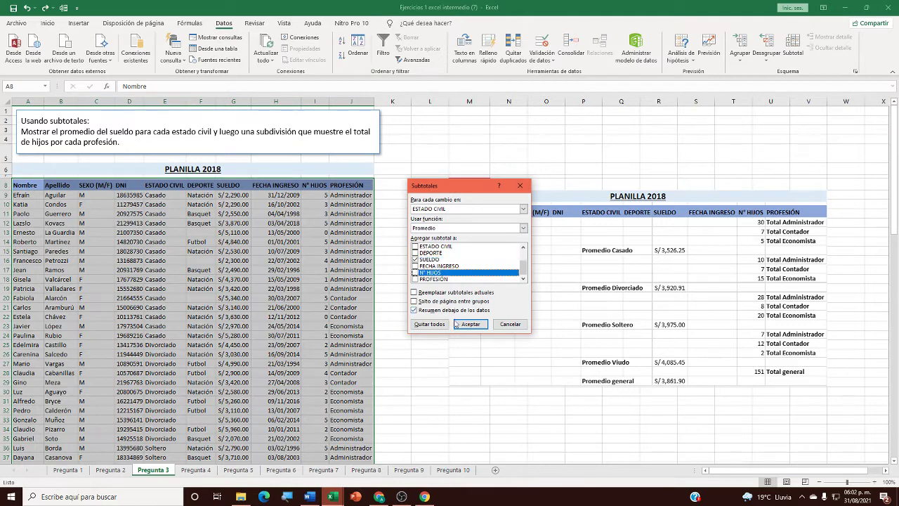
{"action": "left_click", "coordinate": [470, 324]}
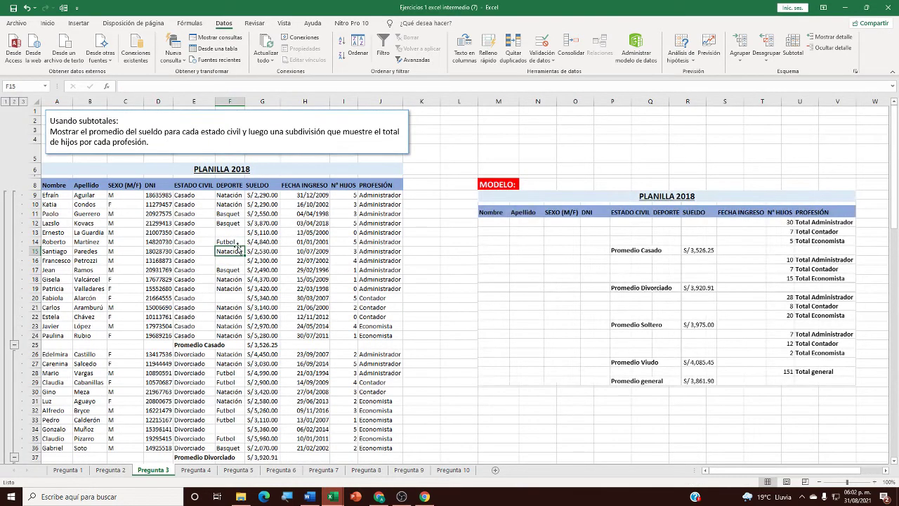
Add a nested subtotal at each change in PROFESIÓN, using Suma on N° HIJOS only and keeping the existing subtotals
{"action": "left_click", "coordinate": [793, 50]}
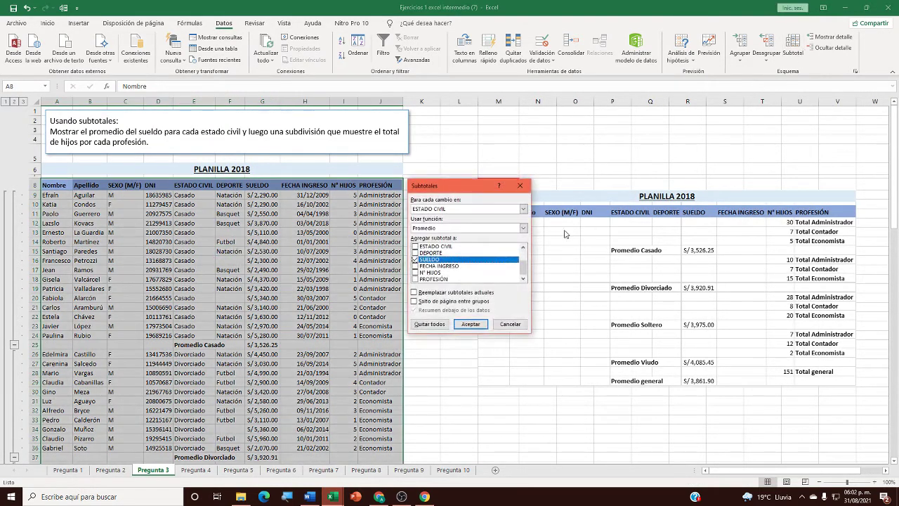
{"action": "left_click", "coordinate": [507, 210]}
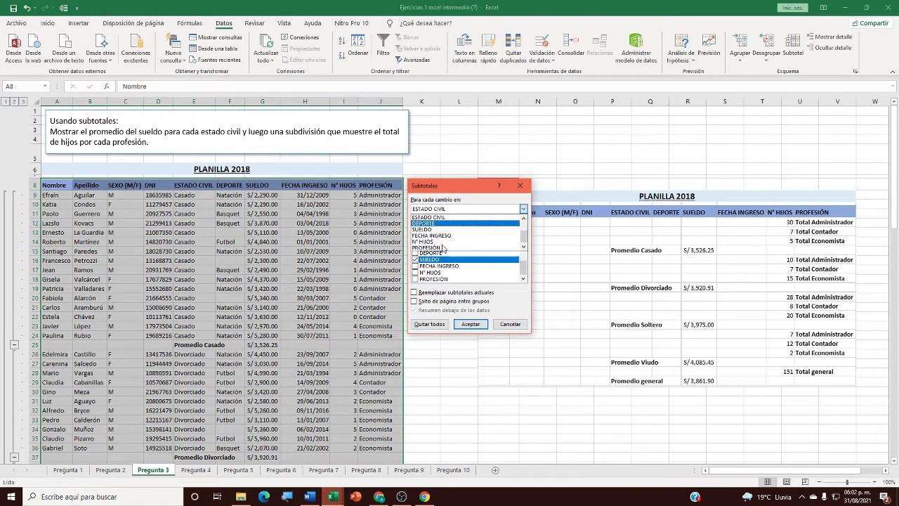
{"action": "left_click", "coordinate": [441, 248]}
{"action": "left_click", "coordinate": [456, 229]}
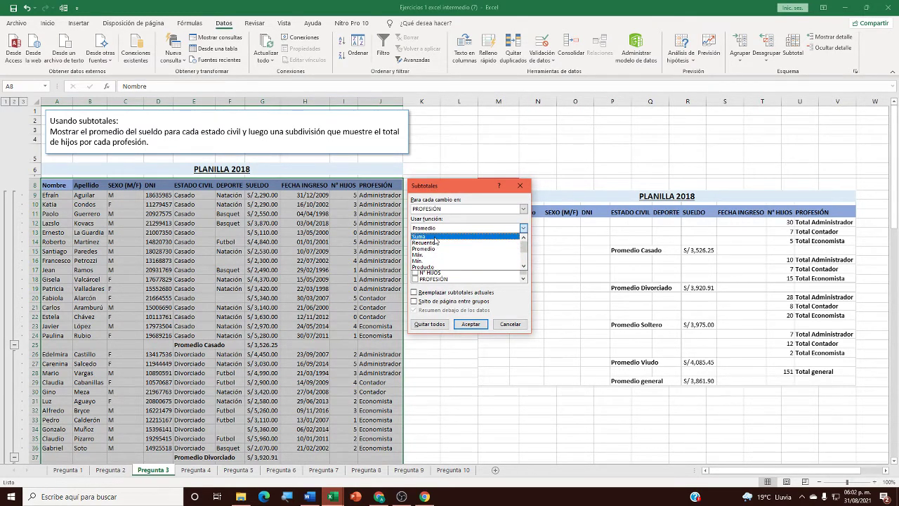
{"action": "left_click", "coordinate": [436, 237]}
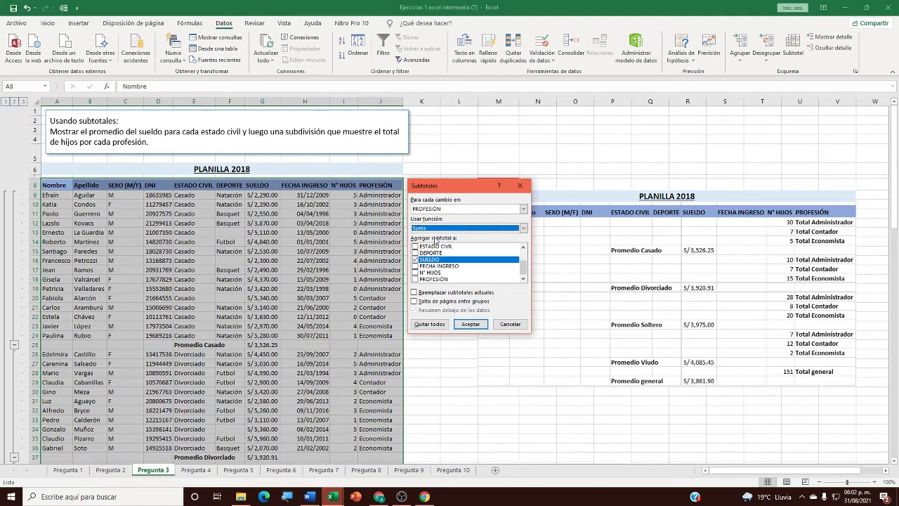
{"action": "left_click", "coordinate": [414, 272]}
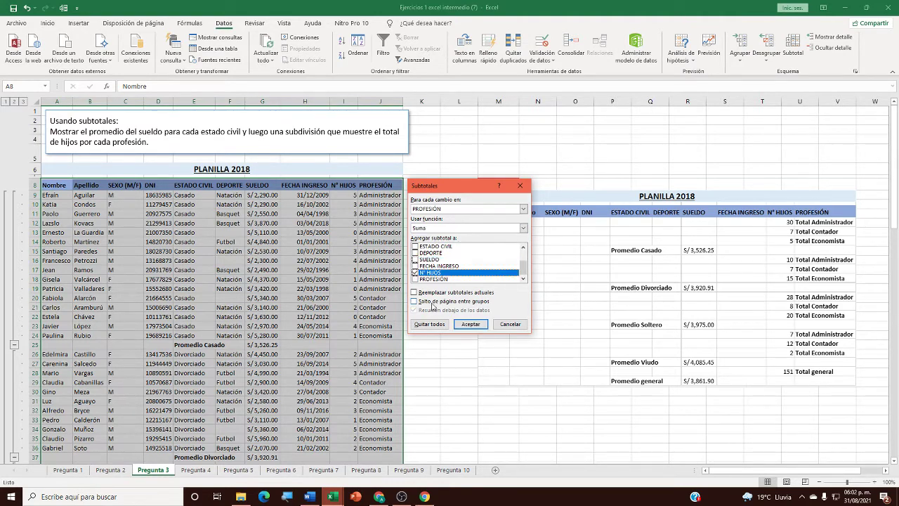
{"action": "left_click", "coordinate": [472, 327]}
{"action": "left_click", "coordinate": [240, 251]}
{"action": "left_click", "coordinate": [321, 287]}
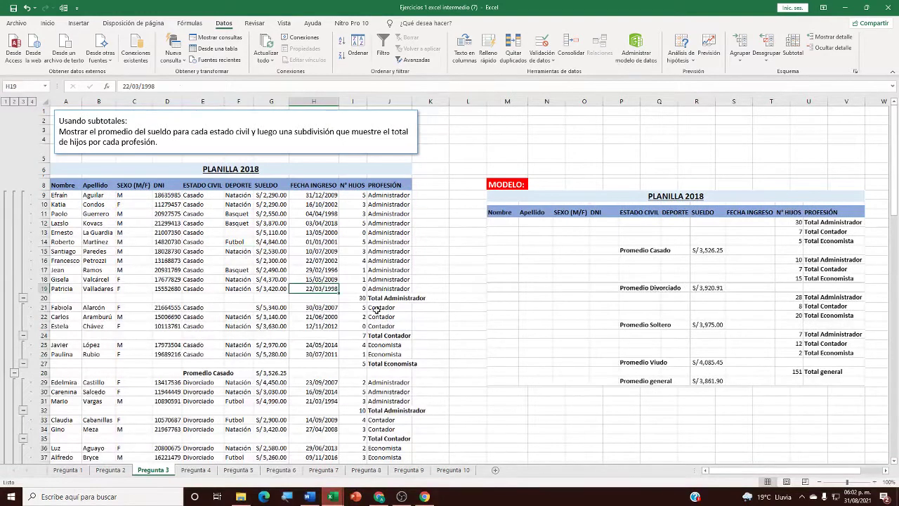
{"action": "left_click", "coordinate": [391, 300]}
{"action": "left_click", "coordinate": [189, 307]}
Format the subtotalled range $A$8:$J$83 as a table with headings, using a blue style from the Medio group
{"action": "left_click", "coordinate": [272, 262]}
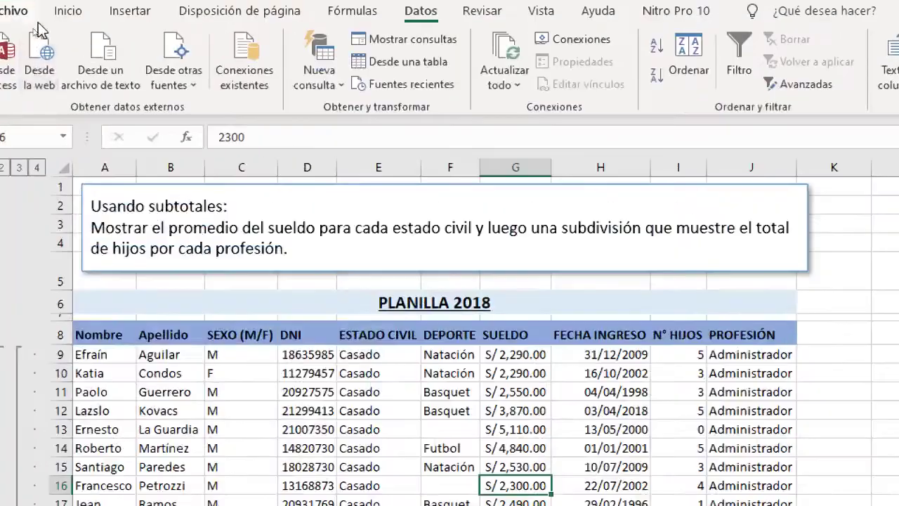
{"action": "left_click", "coordinate": [47, 23]}
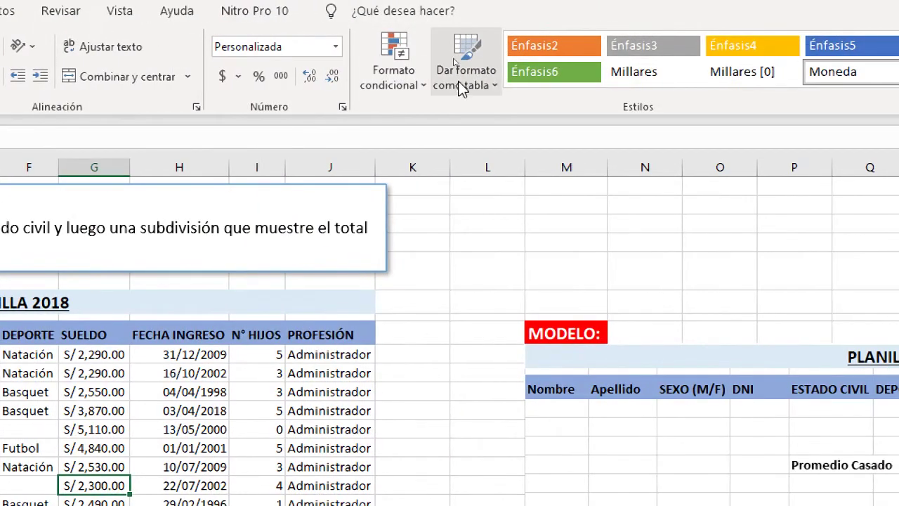
{"action": "left_click", "coordinate": [796, 73]}
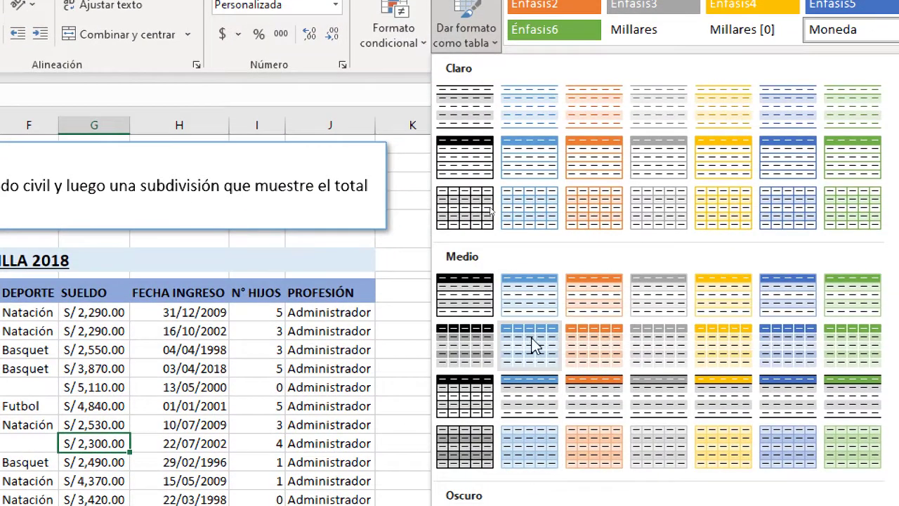
{"action": "left_click", "coordinate": [530, 326]}
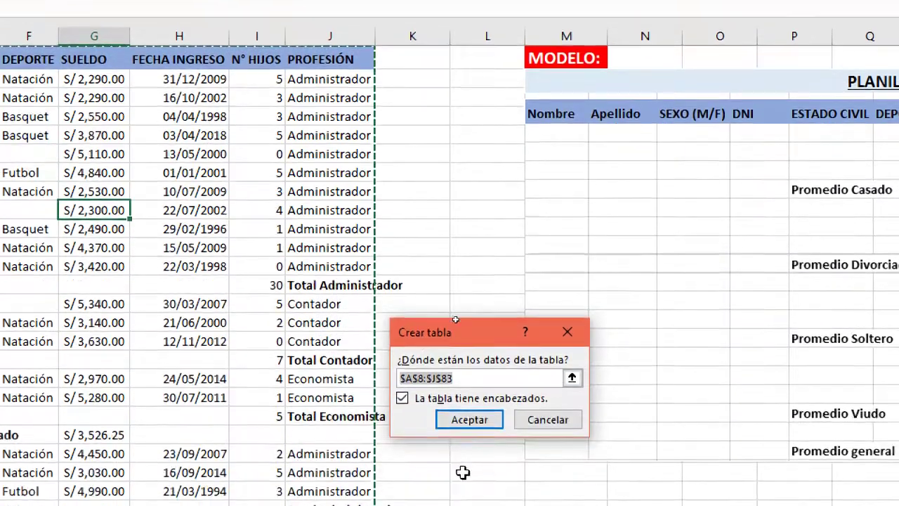
{"action": "left_click", "coordinate": [470, 420]}
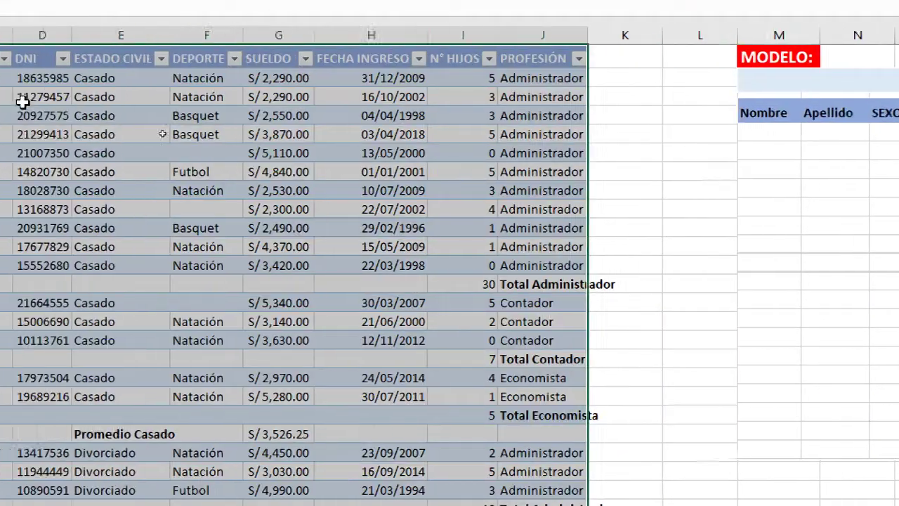
{"action": "left_click", "coordinate": [63, 322]}
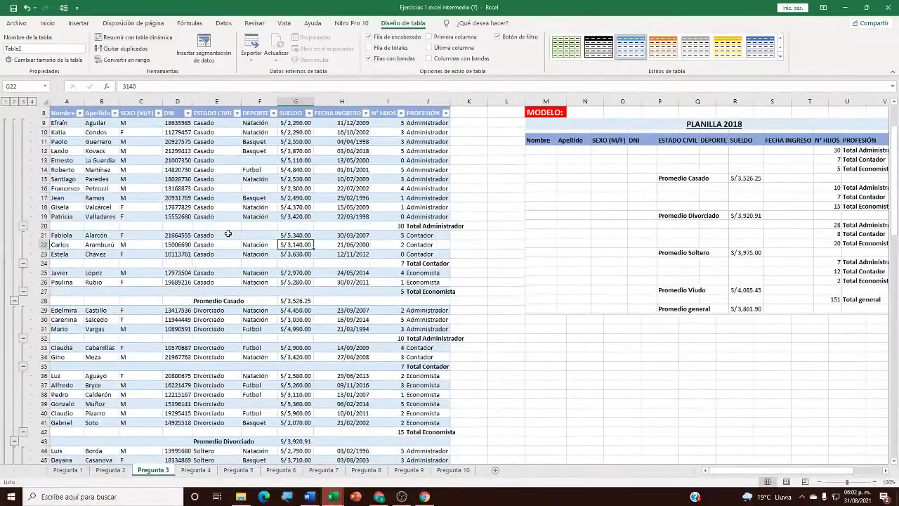
{"action": "left_click", "coordinate": [228, 235]}
{"action": "scroll", "coordinate": [277, 281], "scroll_direction": "up", "scroll_amount": 3}
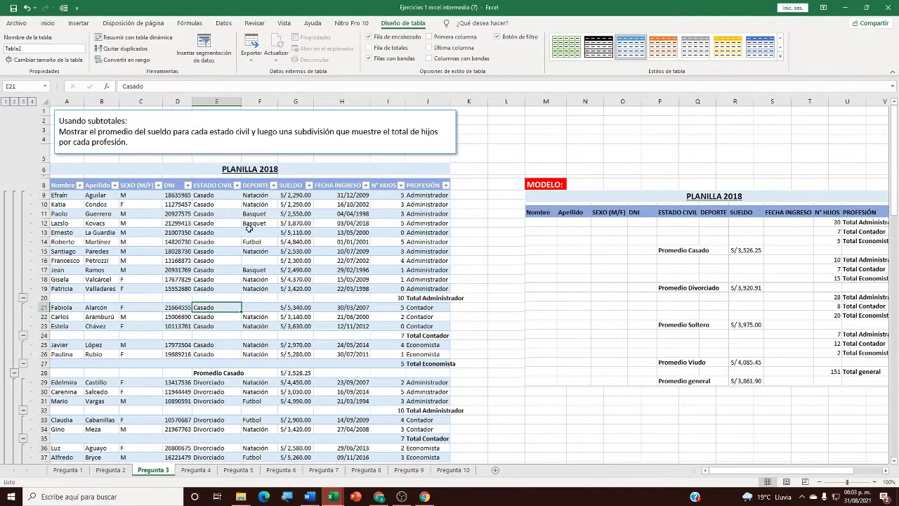
{"action": "left_click", "coordinate": [230, 260]}
{"action": "left_click", "coordinate": [342, 252]}
{"action": "left_click", "coordinate": [210, 260]}
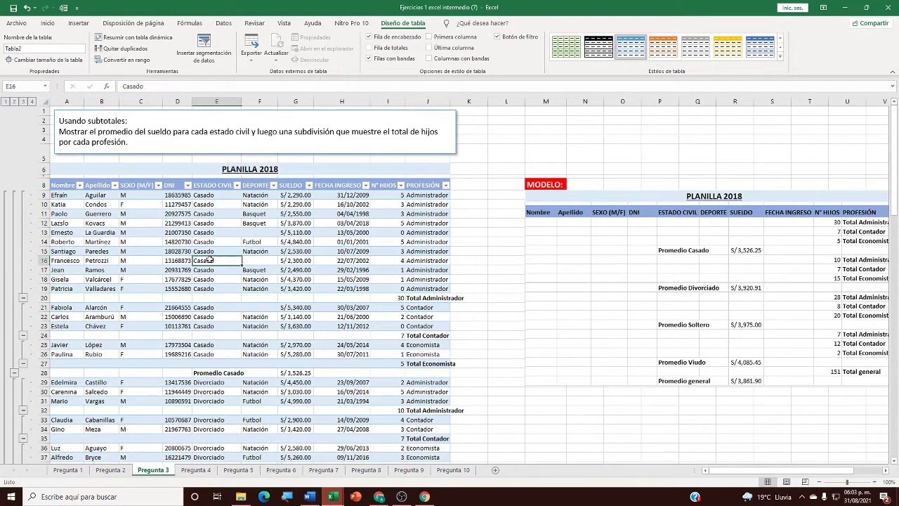
{"action": "left_click", "coordinate": [333, 270]}
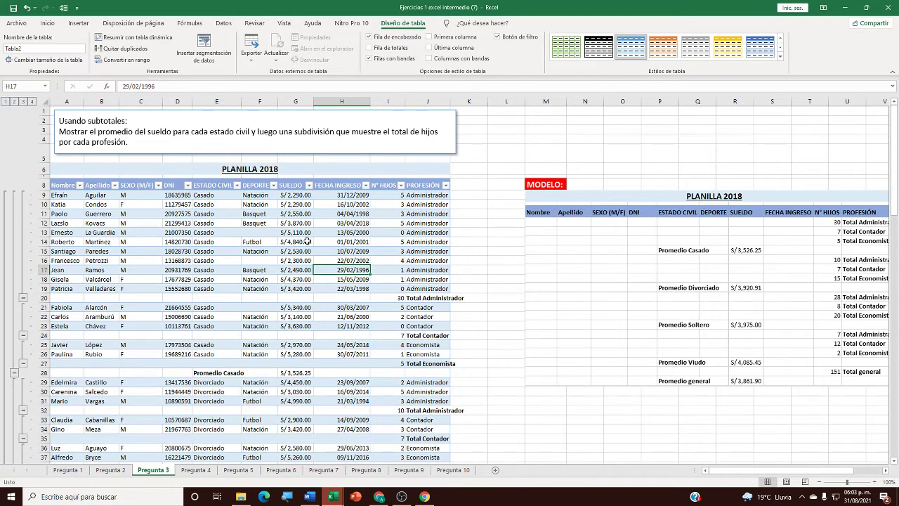
{"action": "left_click", "coordinate": [339, 222]}
{"action": "left_click", "coordinate": [239, 222]}
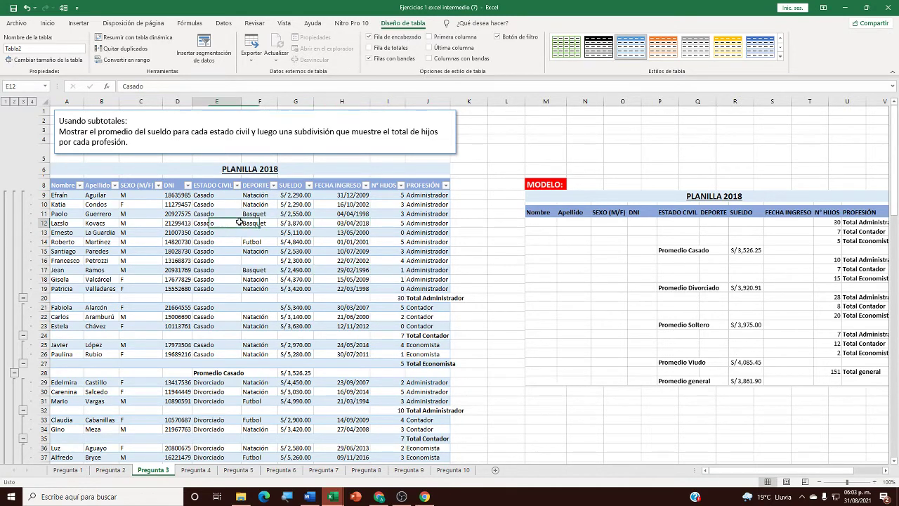
{"action": "left_click", "coordinate": [359, 226]}
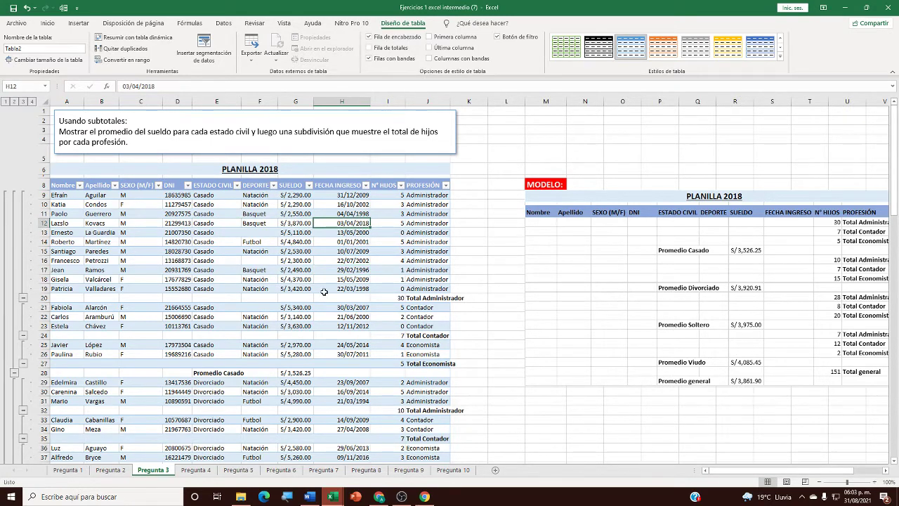
{"action": "left_click", "coordinate": [432, 301]}
{"action": "left_click", "coordinate": [177, 299]}
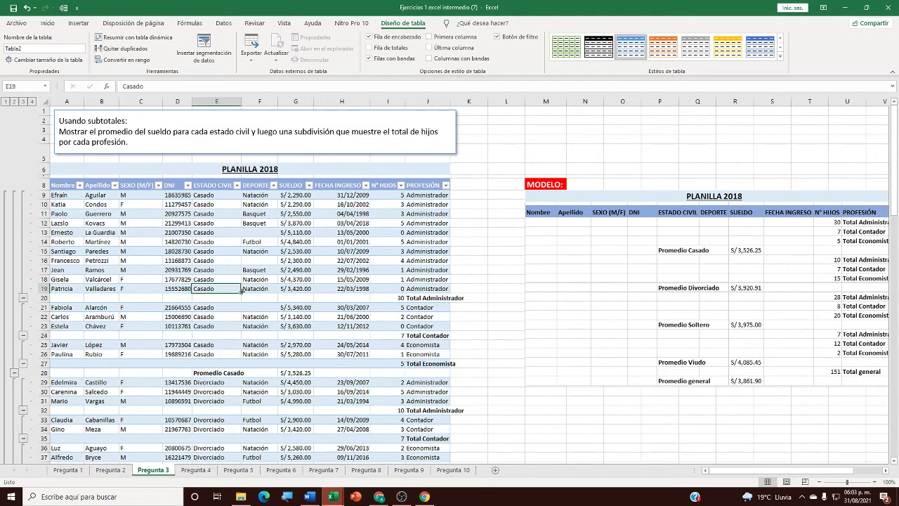
{"action": "left_click", "coordinate": [428, 298]}
{"action": "left_click", "coordinate": [302, 306]}
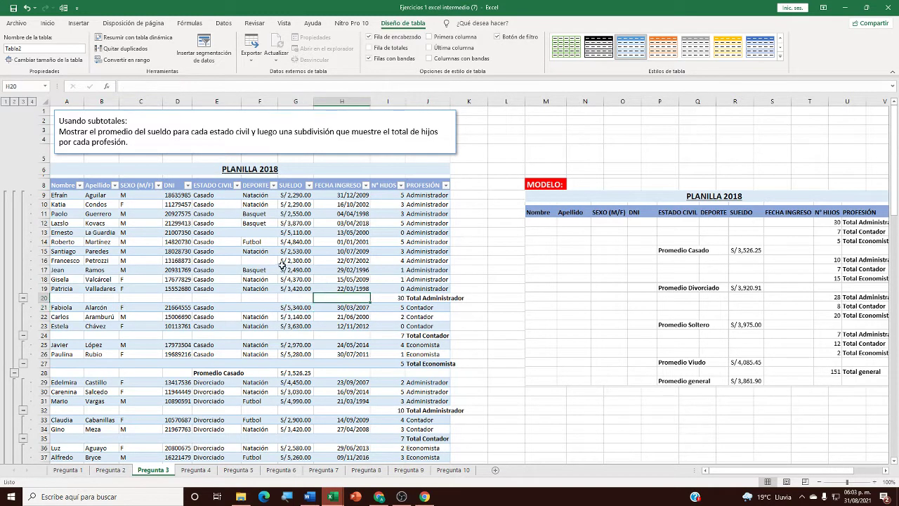
{"action": "left_click", "coordinate": [383, 223]}
{"action": "left_click", "coordinate": [381, 272]}
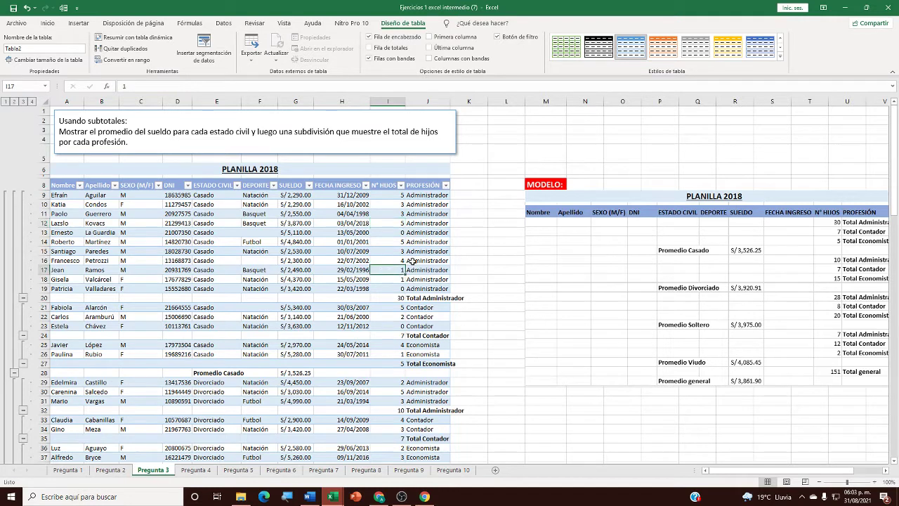
{"action": "left_click", "coordinate": [412, 260]}
{"action": "left_click", "coordinate": [231, 252]}
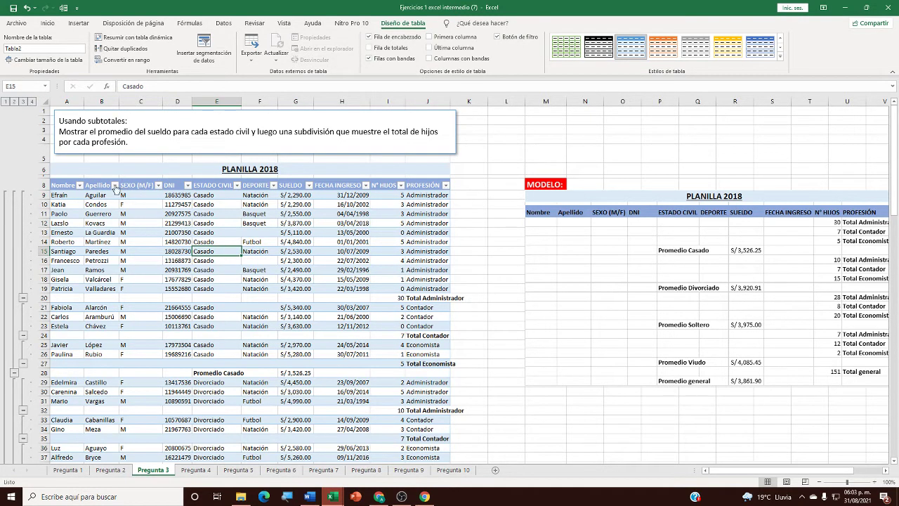
Remove the filter buttons from the PLANILLA 2018 table headers and collapse the subtotal outline to level 3
{"action": "left_click", "coordinate": [140, 224]}
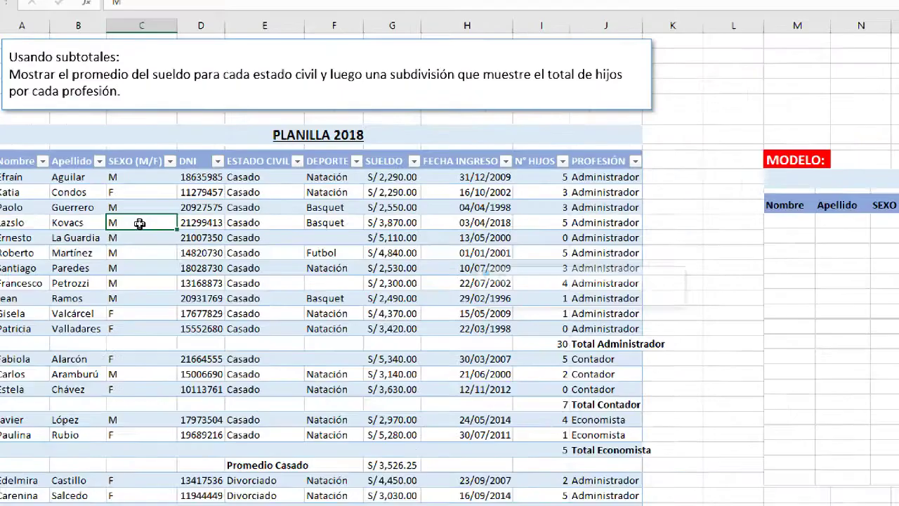
{"action": "key", "text": "ctrl+shift+l"}
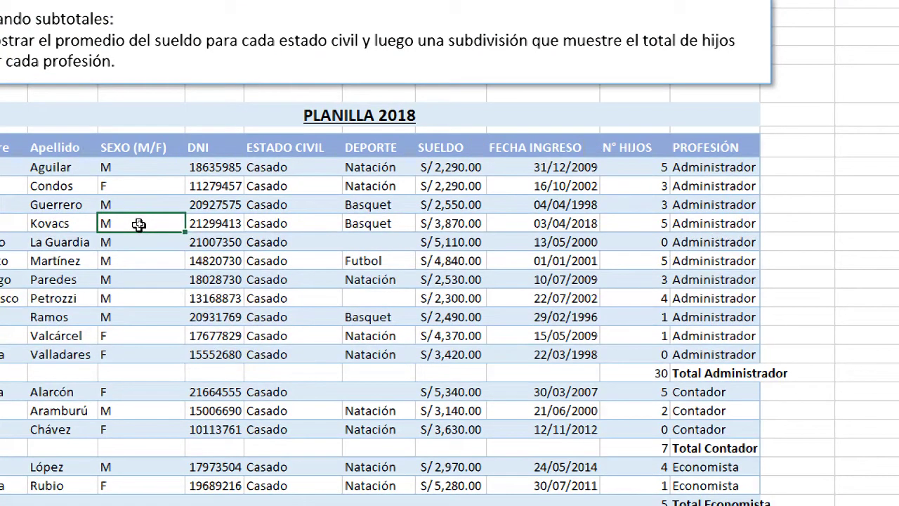
{"action": "left_click", "coordinate": [408, 337]}
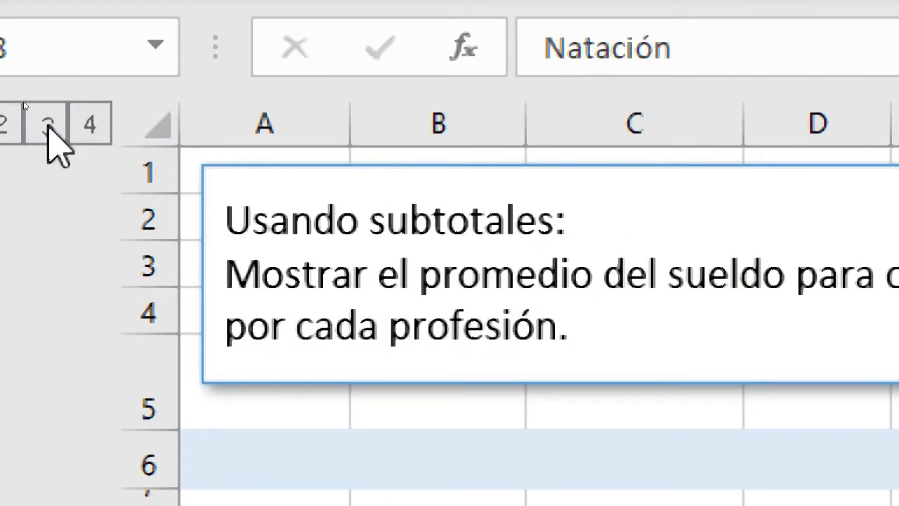
{"action": "left_click", "coordinate": [48, 125]}
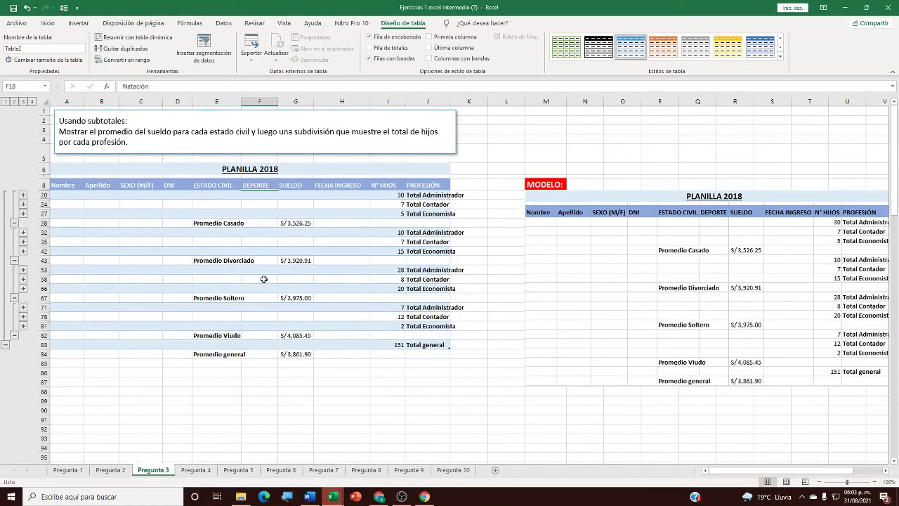
Examine the N° HIJOS totals by PROFESIÓN and the SUELDO averages by ESTADO CIVIL in the collapsed PLANILLA 2018
{"action": "left_click", "coordinate": [262, 278]}
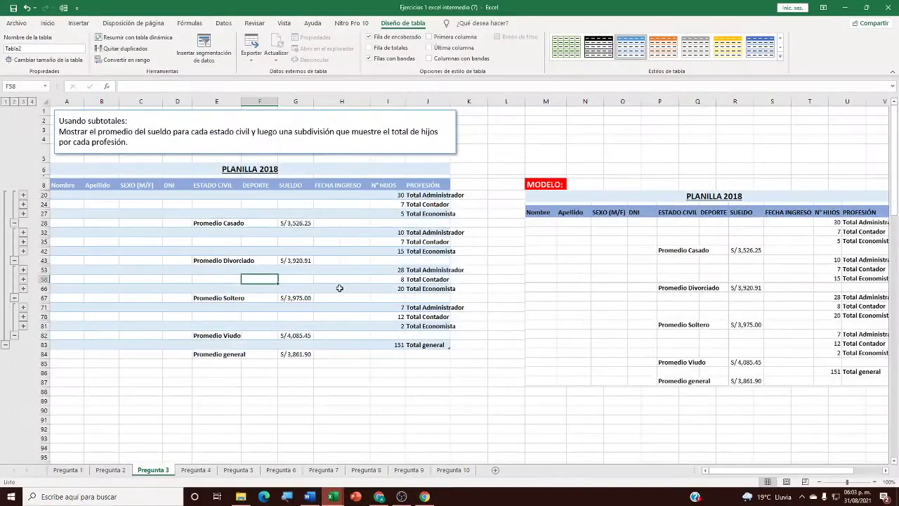
{"action": "left_click", "coordinate": [333, 239]}
{"action": "key", "text": "Right"}
{"action": "key", "text": "Right"}
{"action": "key", "text": "Up"}
{"action": "key", "text": "Up"}
{"action": "key", "text": "Up"}
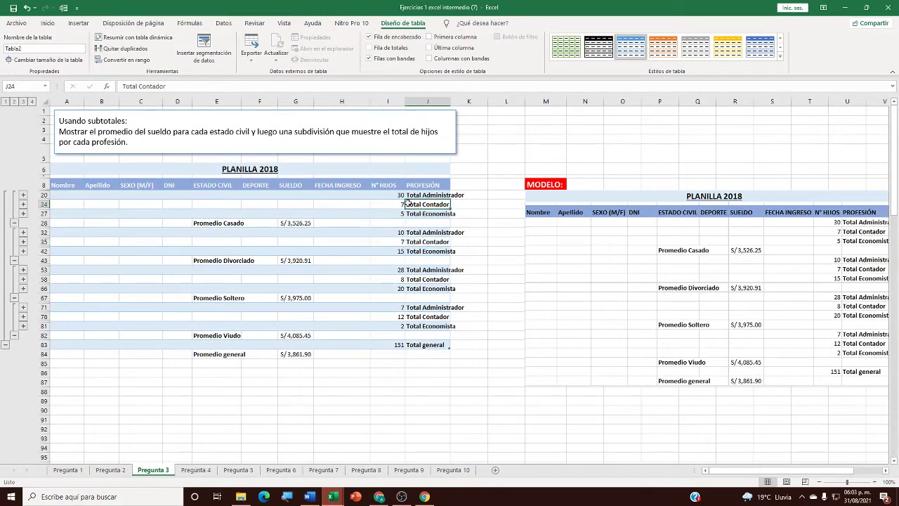
{"action": "left_click", "coordinate": [306, 213]}
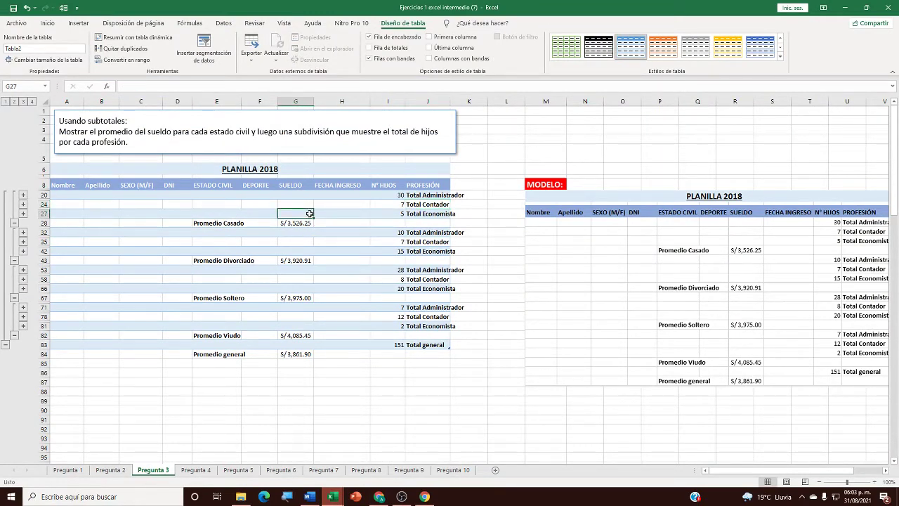
{"action": "left_click", "coordinate": [411, 213]}
{"action": "left_click", "coordinate": [414, 203]}
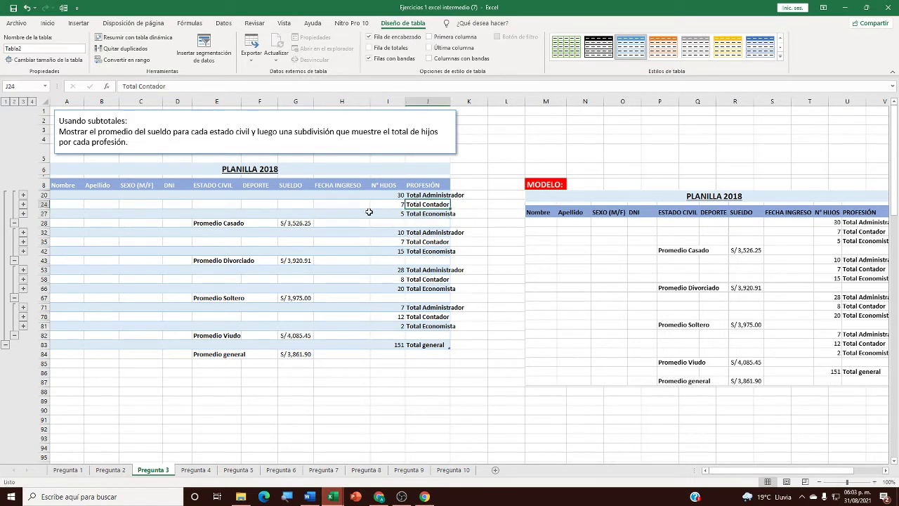
{"action": "left_click", "coordinate": [369, 212]}
{"action": "left_click", "coordinate": [407, 215]}
{"action": "left_click", "coordinate": [367, 223]}
{"action": "left_click", "coordinate": [418, 283]}
{"action": "left_click", "coordinate": [346, 252]}
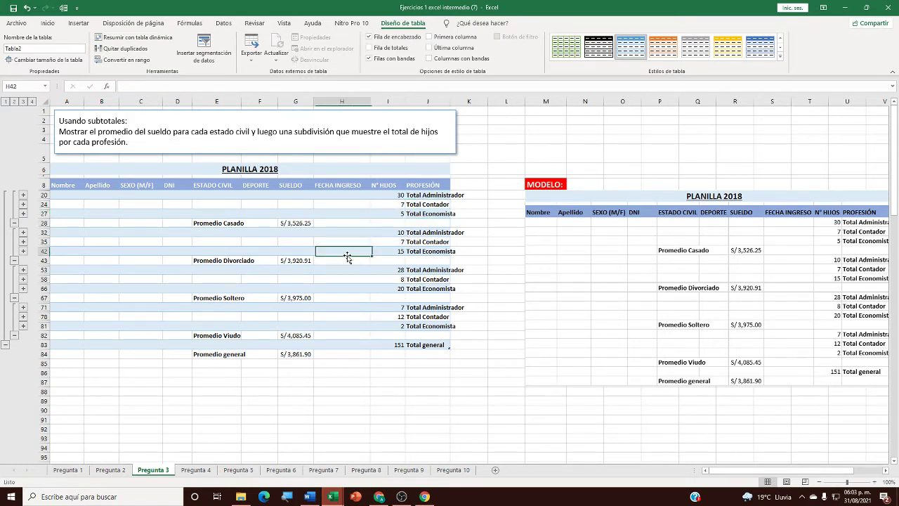
{"action": "left_click", "coordinate": [398, 240]}
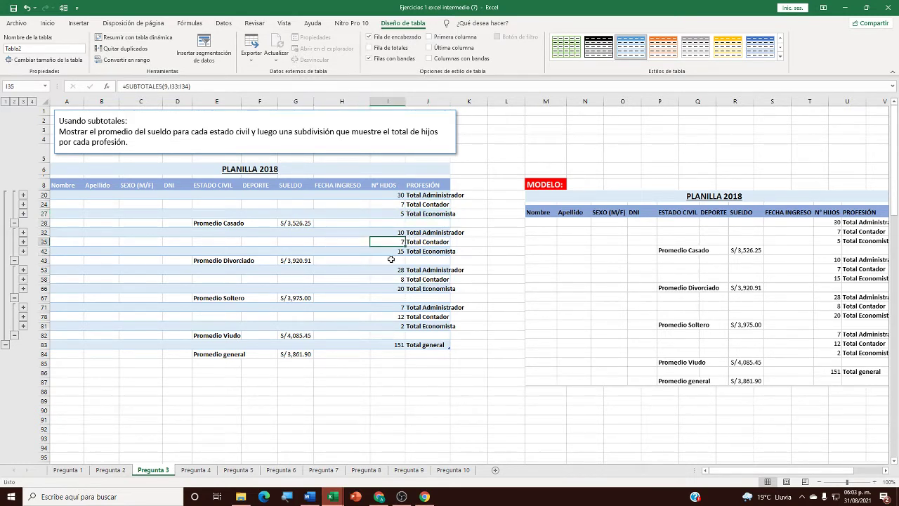
Open the Pregunta 4 sheet and bring the complete advanced filter instructions and the first columns of PLANILLA 2018 into view
{"action": "left_click", "coordinate": [196, 470]}
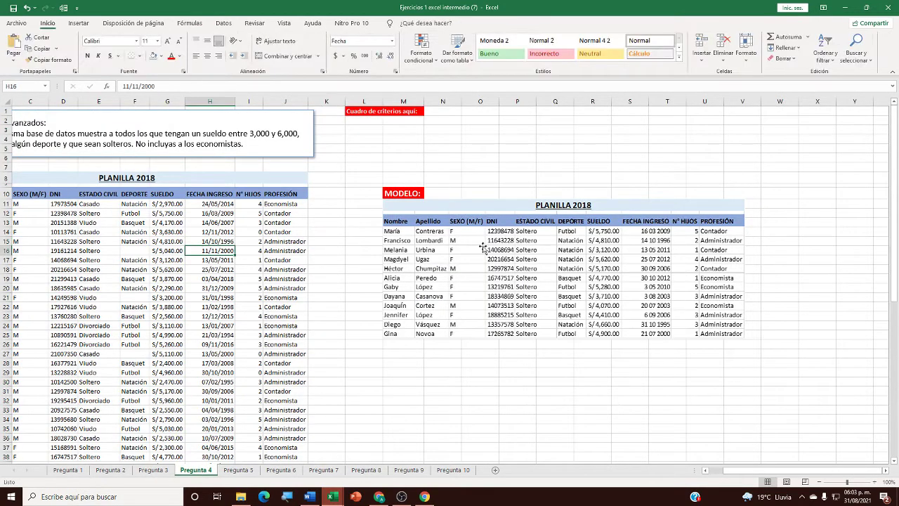
{"action": "left_click", "coordinate": [284, 251]}
{"action": "left_click", "coordinate": [155, 288]}
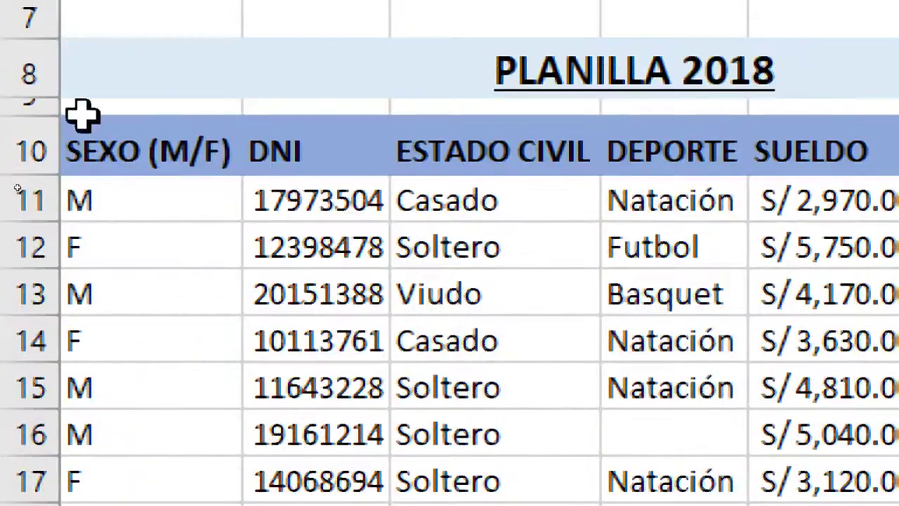
{"action": "left_click", "coordinate": [185, 262]}
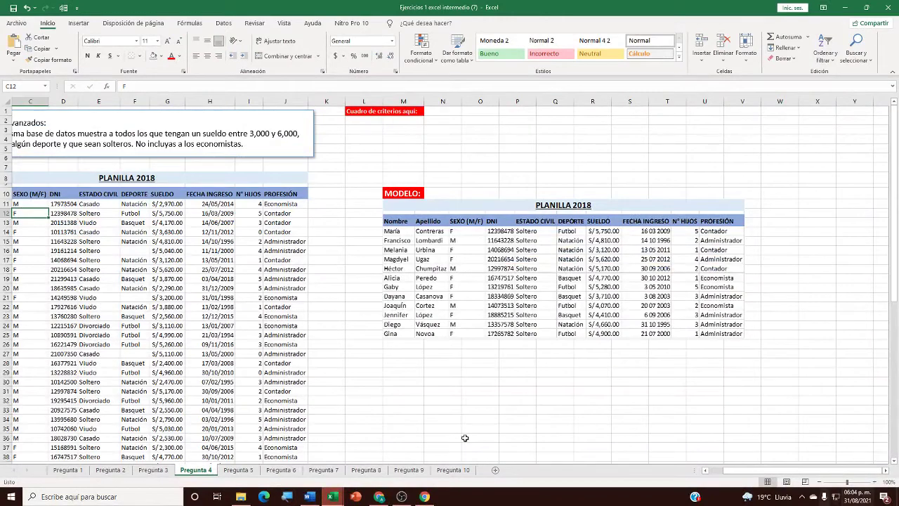
{"action": "left_click", "coordinate": [6, 223]}
{"action": "left_click", "coordinate": [115, 258]}
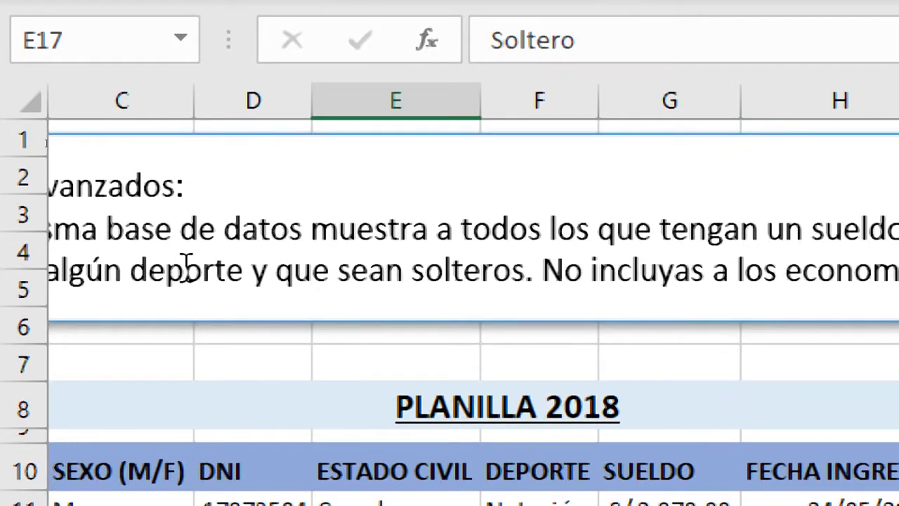
{"action": "left_click", "coordinate": [226, 274]}
{"action": "key", "text": "Left"}
{"action": "key", "text": "Left"}
{"action": "key", "text": "Left"}
{"action": "key", "text": "Left"}
{"action": "key", "text": "Left"}
{"action": "key", "text": "Left"}
{"action": "key", "text": "Left"}
{"action": "key", "text": "Left"}
{"action": "key", "text": "Left"}
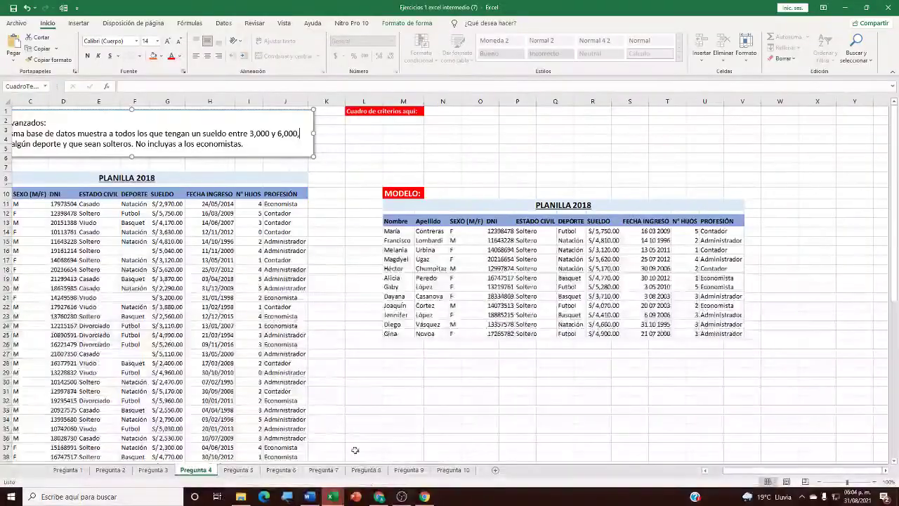
{"action": "left_click_drag", "start_coordinate": [722, 470], "coordinate": [710, 472]}
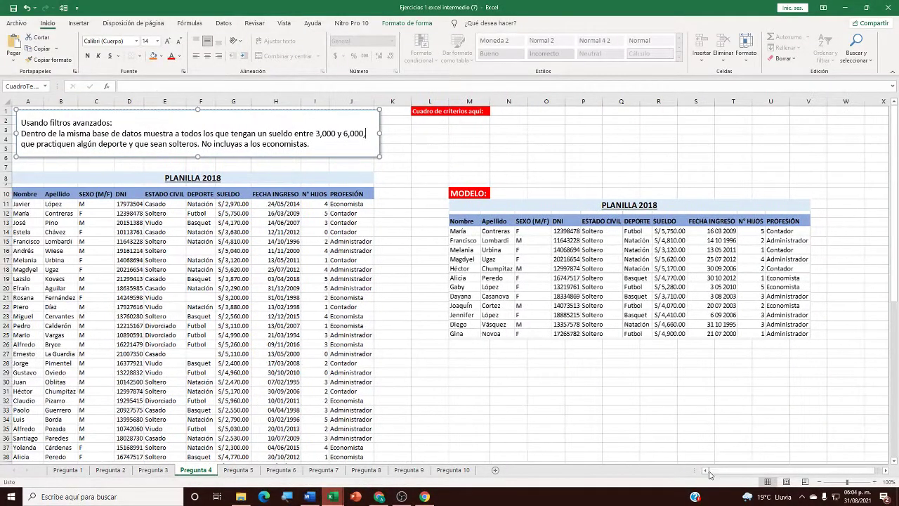
Examine the ESTADO CIVIL, DEPORTE and SUELDO values of the first PLANILLA 2018 records against the filter instructions
{"action": "left_click", "coordinate": [94, 241]}
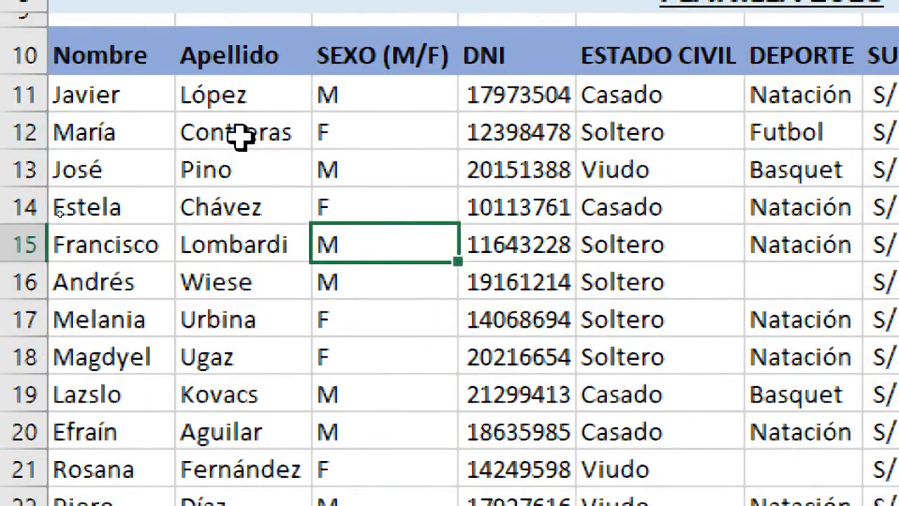
{"action": "left_click", "coordinate": [241, 137]}
{"action": "left_click", "coordinate": [618, 134]}
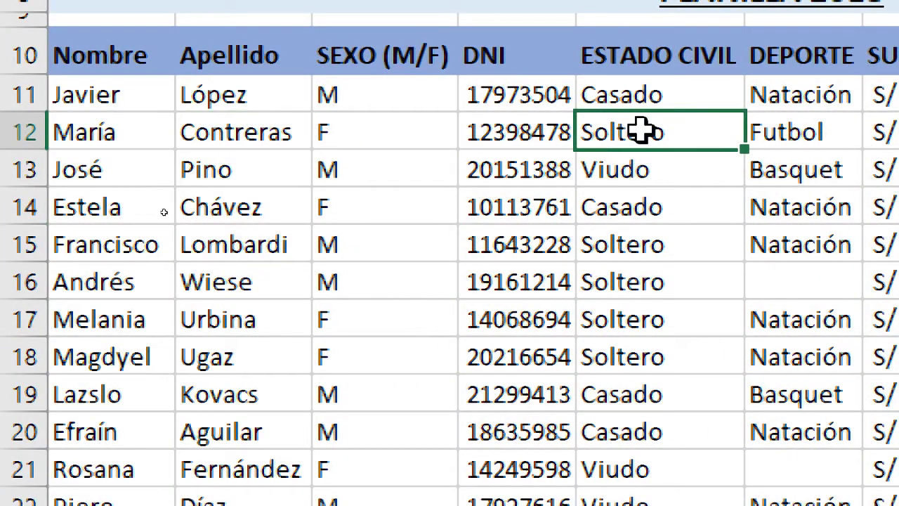
{"action": "left_click", "coordinate": [772, 134]}
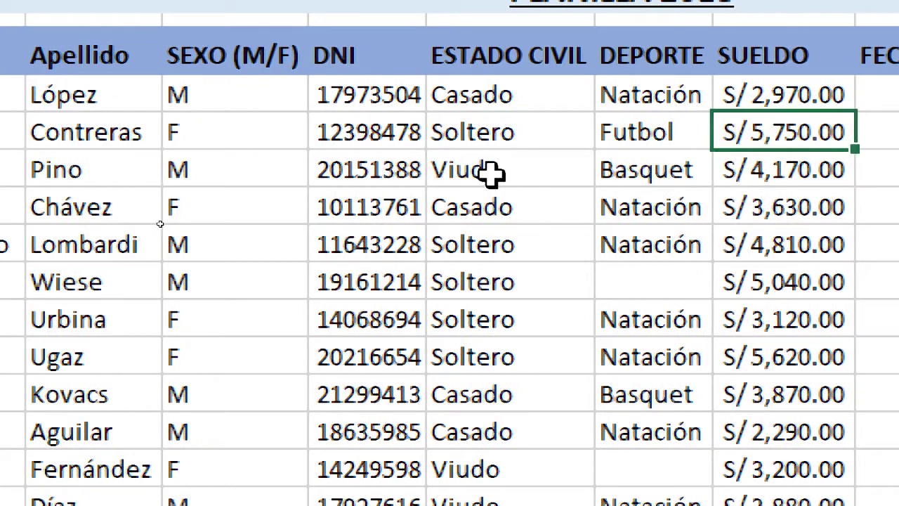
{"action": "left_click", "coordinate": [490, 173]}
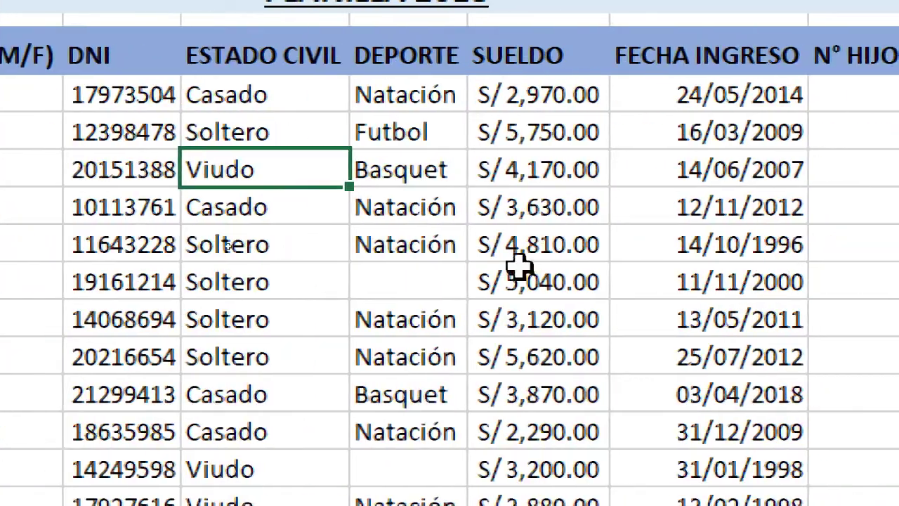
{"action": "left_click", "coordinate": [774, 208]}
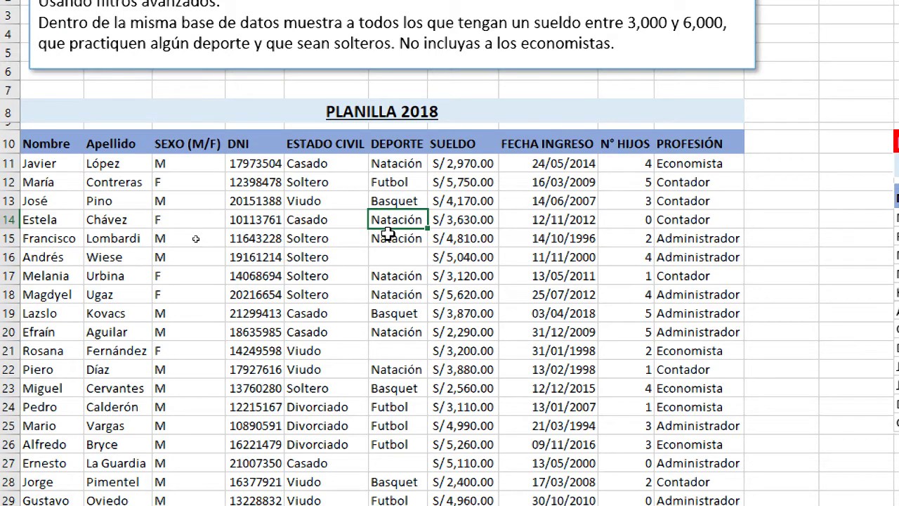
{"action": "left_click", "coordinate": [390, 203]}
{"action": "left_click", "coordinate": [398, 232]}
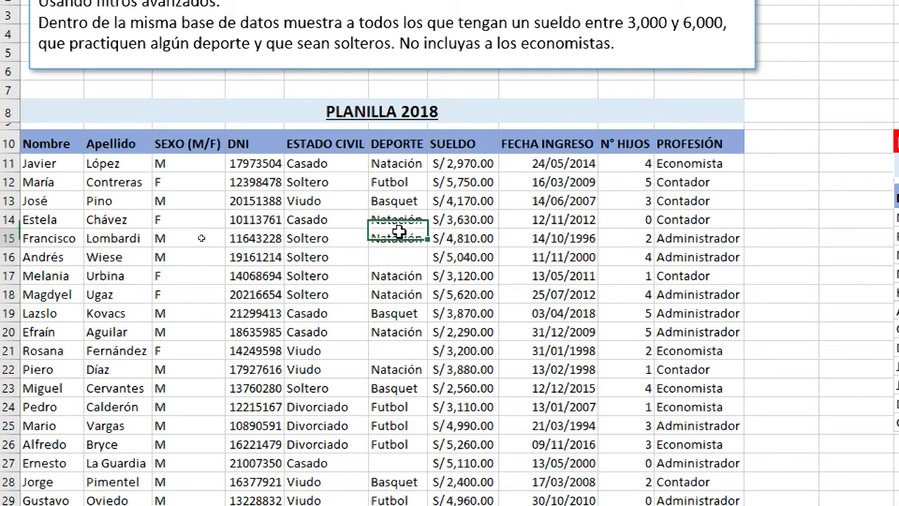
Examine the PLANILLA 2018 header row from Nombre to PROFESIÓN to identify the fields for the filter criteria
{"action": "left_click_drag", "start_coordinate": [64, 143], "coordinate": [758, 141]}
{"action": "left_click", "coordinate": [581, 220]}
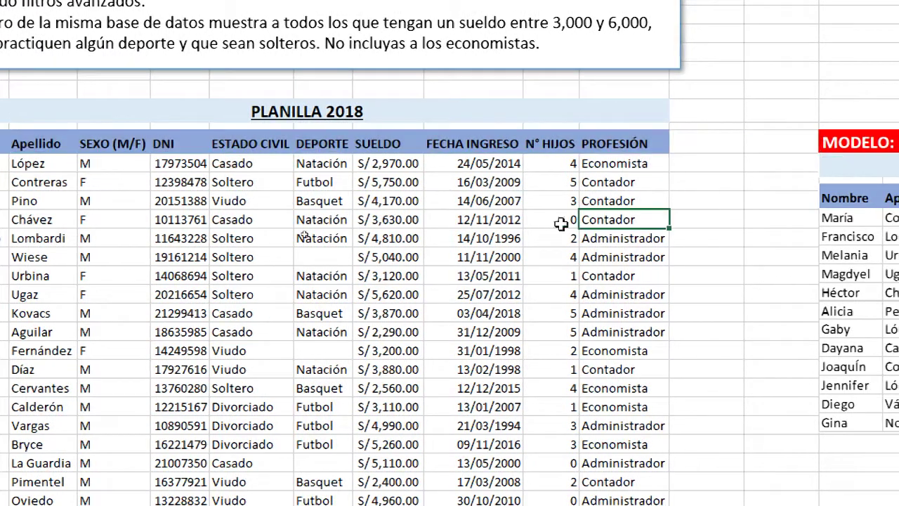
{"action": "scroll", "coordinate": [561, 224], "scroll_direction": "left", "scroll_amount": 1}
{"action": "left_click_drag", "start_coordinate": [64, 142], "coordinate": [739, 140]}
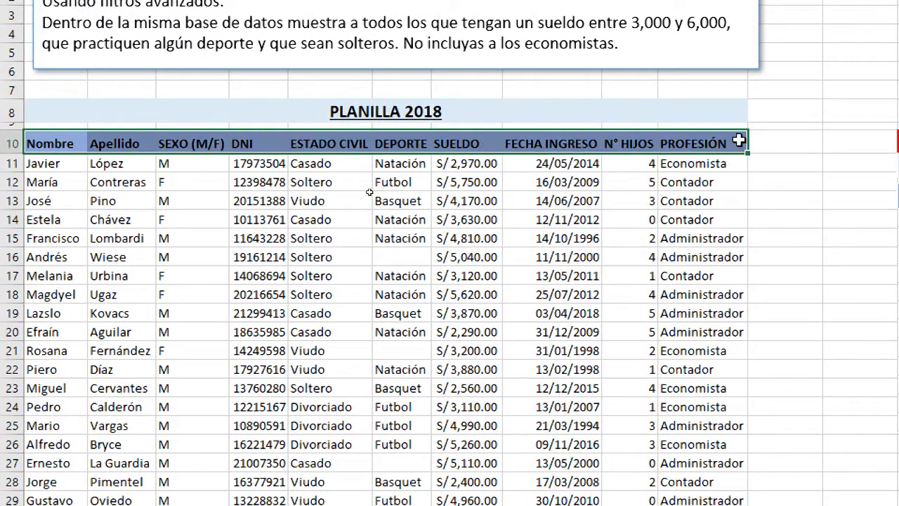
{"action": "left_click", "coordinate": [764, 144]}
{"action": "left_click", "coordinate": [38, 163]}
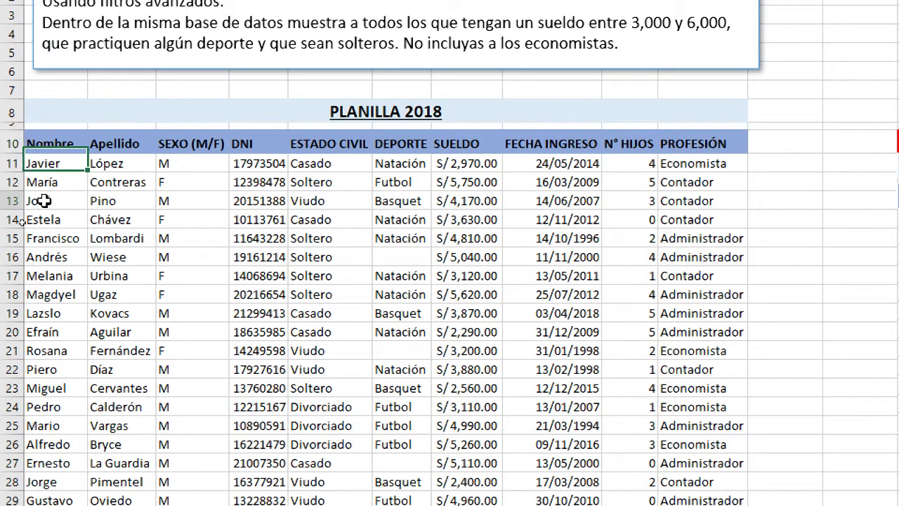
{"action": "left_click", "coordinate": [186, 182]}
{"action": "left_click", "coordinate": [175, 144]}
{"action": "left_click", "coordinate": [361, 144]}
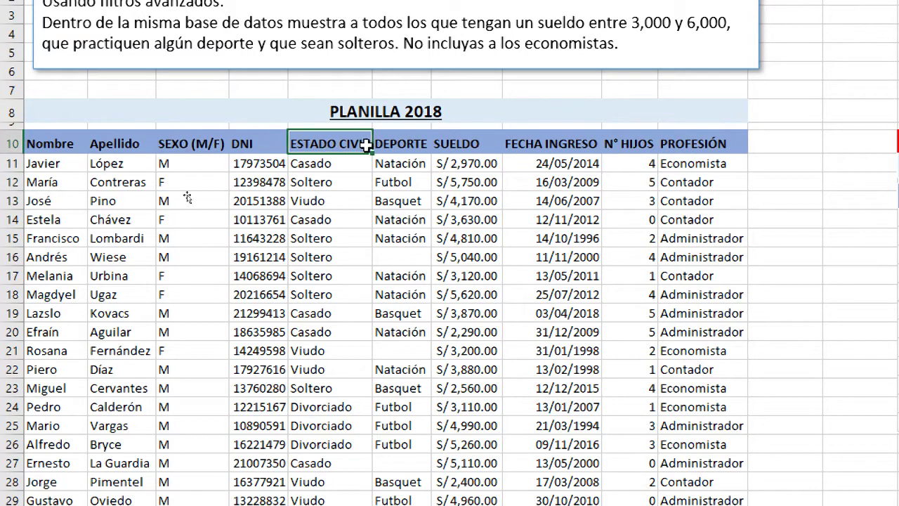
{"action": "left_click", "coordinate": [555, 144]}
{"action": "left_click", "coordinate": [689, 143]}
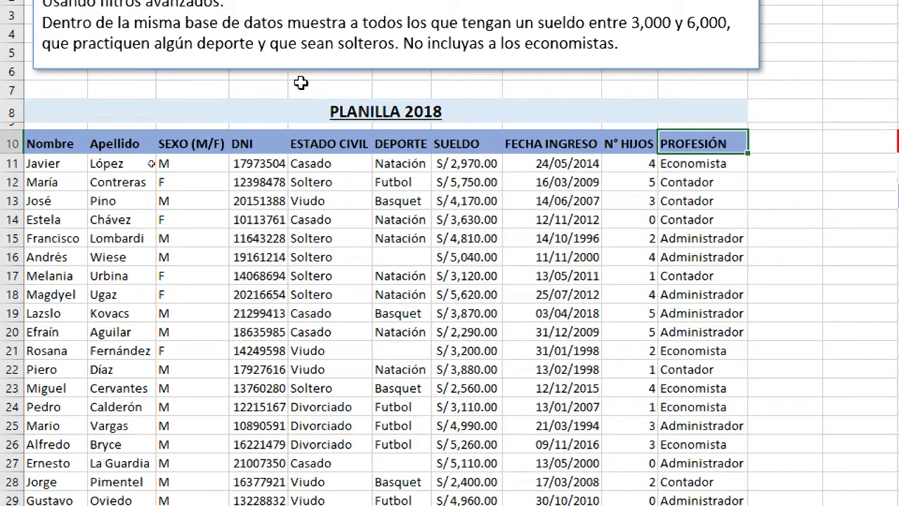
{"action": "left_click", "coordinate": [528, 283]}
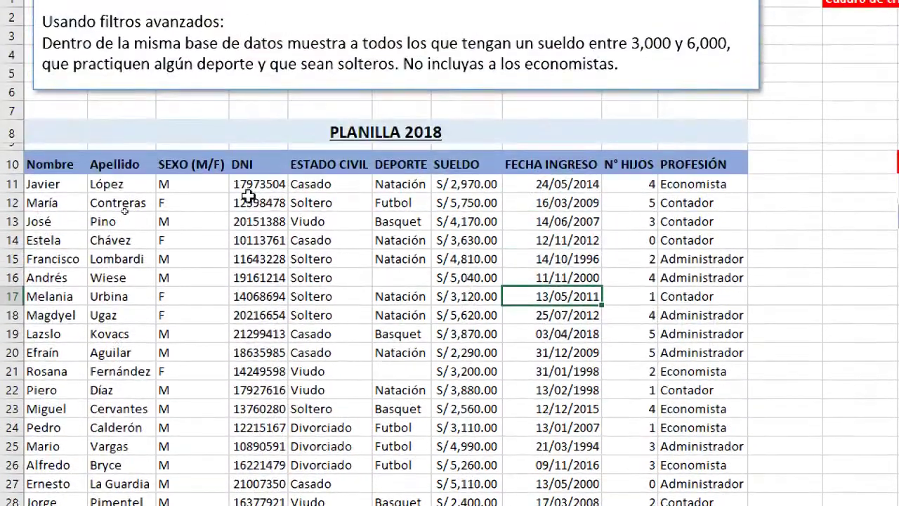
Examine the DNI, ESTADO CIVIL and SUELDO values in rows 12 to 15 of PLANILLA 2018 against the filter instructions
{"action": "left_click", "coordinate": [267, 221]}
{"action": "left_click", "coordinate": [291, 203]}
{"action": "left_click", "coordinate": [243, 221]}
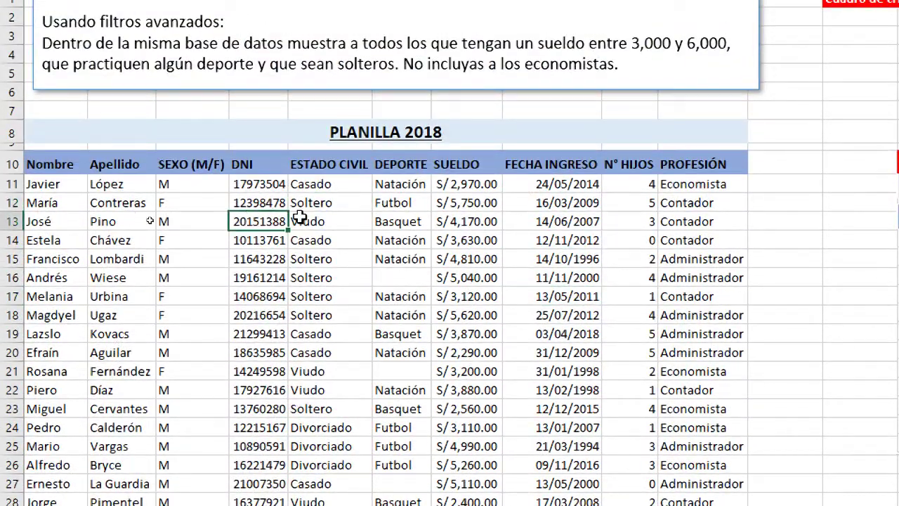
{"action": "left_click", "coordinate": [296, 221]}
{"action": "left_click", "coordinate": [249, 207]}
{"action": "left_click", "coordinate": [295, 205]}
{"action": "left_click", "coordinate": [274, 240]}
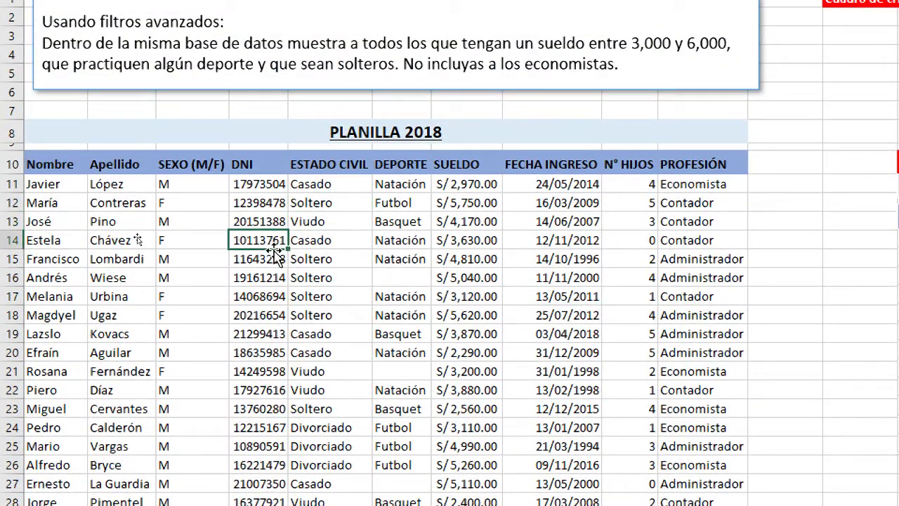
{"action": "left_click", "coordinate": [313, 258]}
{"action": "left_click", "coordinate": [406, 224]}
{"action": "left_click", "coordinate": [471, 205]}
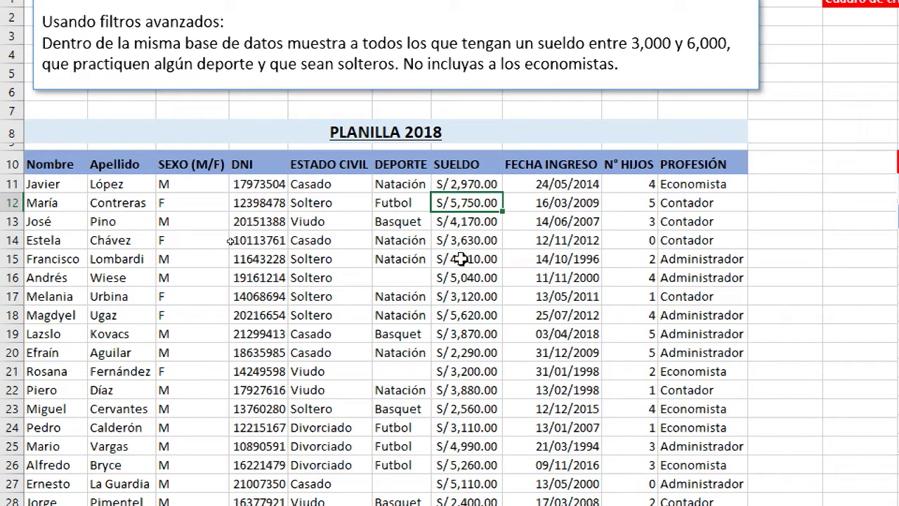
{"action": "left_click_drag", "start_coordinate": [461, 259], "coordinate": [537, 219]}
{"action": "left_click", "coordinate": [443, 223]}
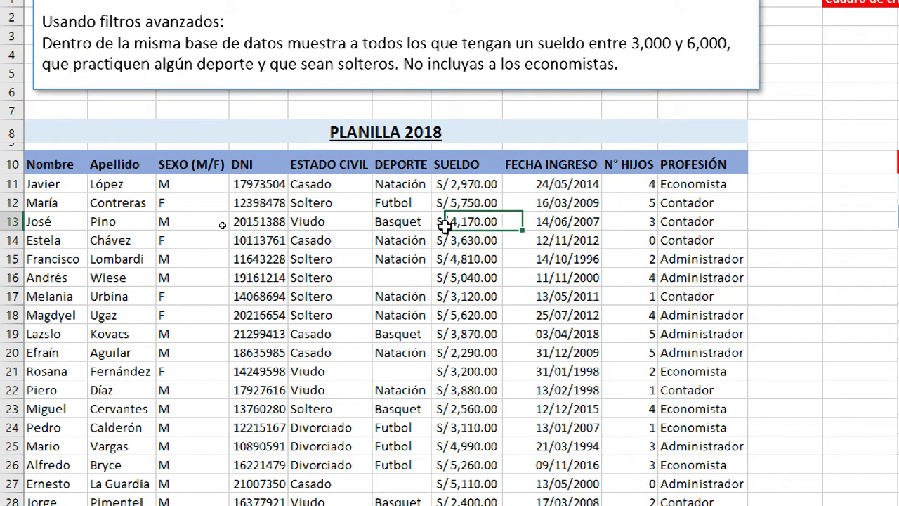
{"action": "left_click", "coordinate": [544, 222]}
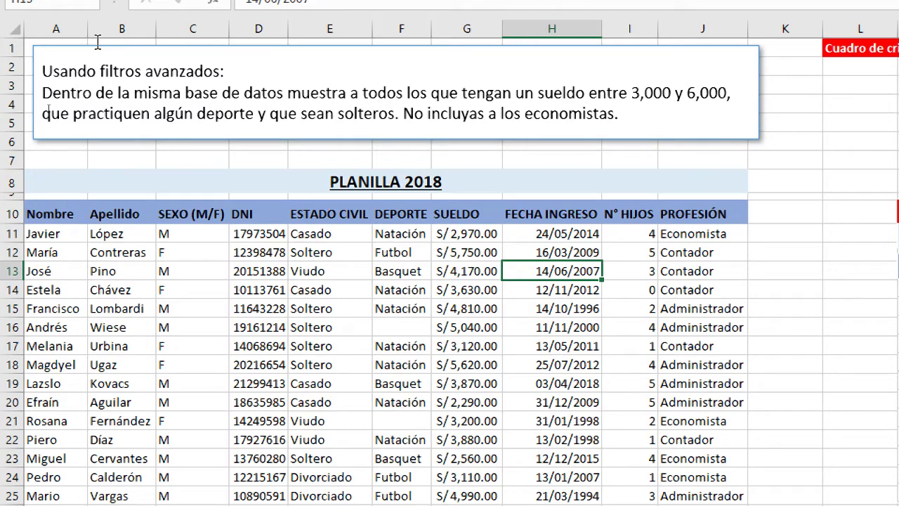
Examine the ESTADO CIVIL and SUELDO values of the PLANILLA 2018 records down to row 24 for filter matches
{"action": "scroll", "coordinate": [231, 484], "scroll_direction": "down", "scroll_amount": 2}
{"action": "left_click", "coordinate": [242, 320]}
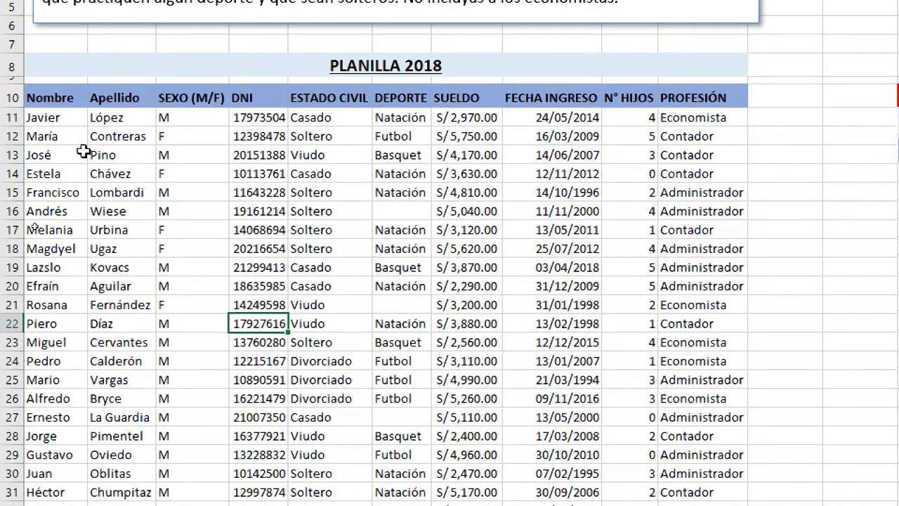
{"action": "scroll", "coordinate": [427, 350], "scroll_direction": "down", "scroll_amount": 1}
{"action": "left_click", "coordinate": [546, 281]}
{"action": "left_click", "coordinate": [216, 208]}
{"action": "left_click", "coordinate": [478, 223]}
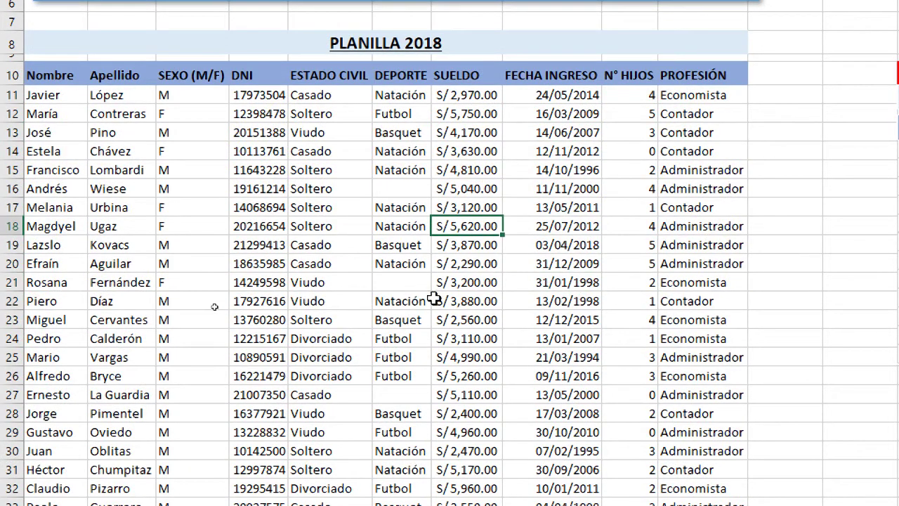
{"action": "left_click", "coordinate": [328, 340]}
{"action": "left_click", "coordinate": [351, 184]}
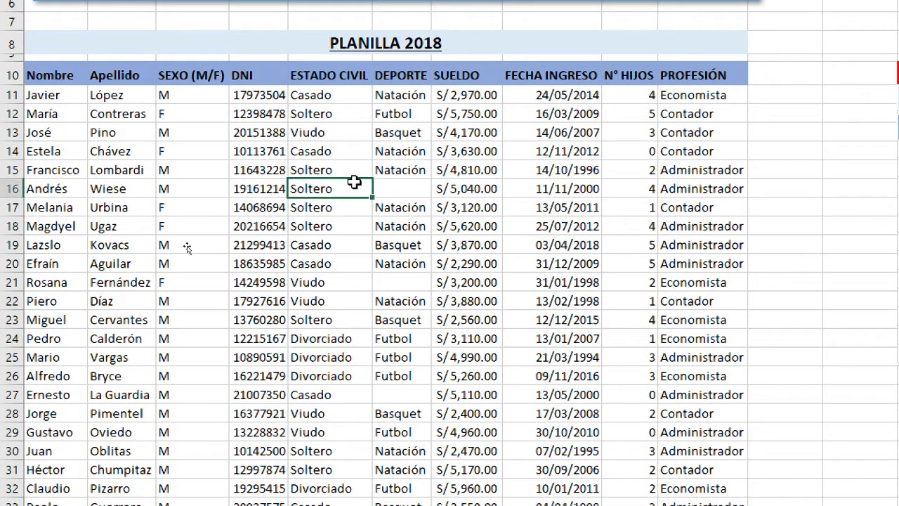
{"action": "left_click", "coordinate": [482, 172]}
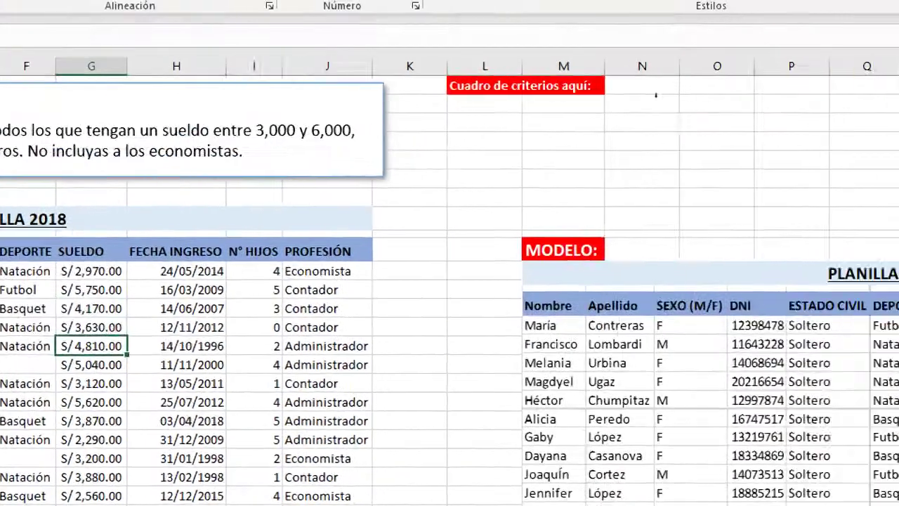
Mark out the empty cells from L2 under "Cuadro de criterios aquí" as the area for the filter criteria
{"action": "left_click_drag", "start_coordinate": [336, 113], "coordinate": [635, 190]}
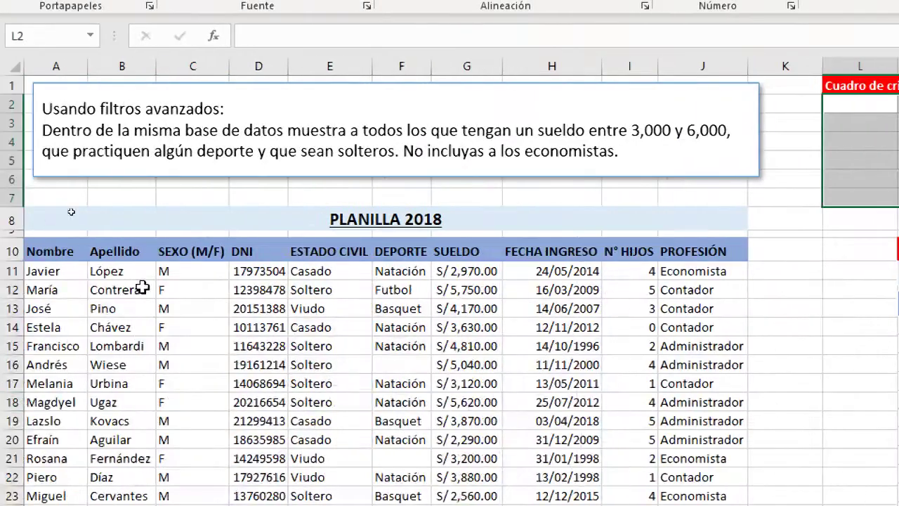
{"action": "left_click", "coordinate": [142, 304]}
{"action": "left_click", "coordinate": [298, 286]}
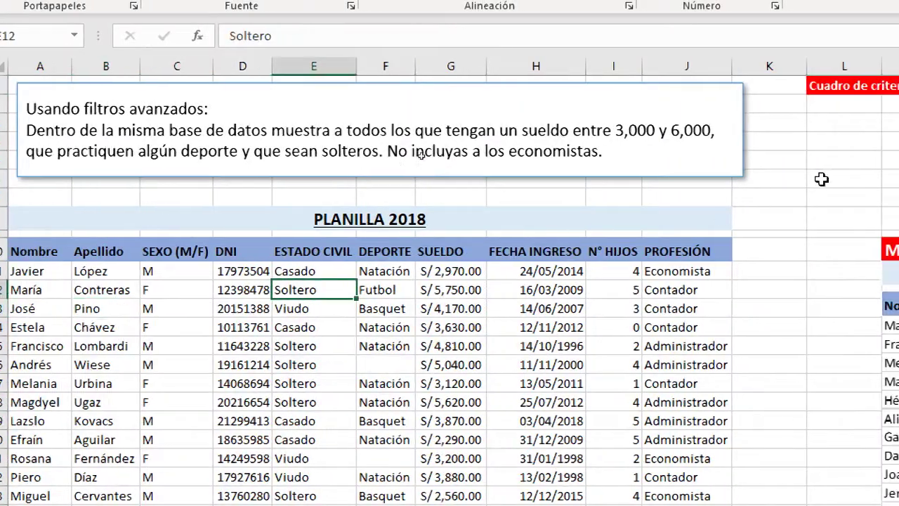
{"action": "left_click_drag", "start_coordinate": [829, 104], "coordinate": [898, 173]}
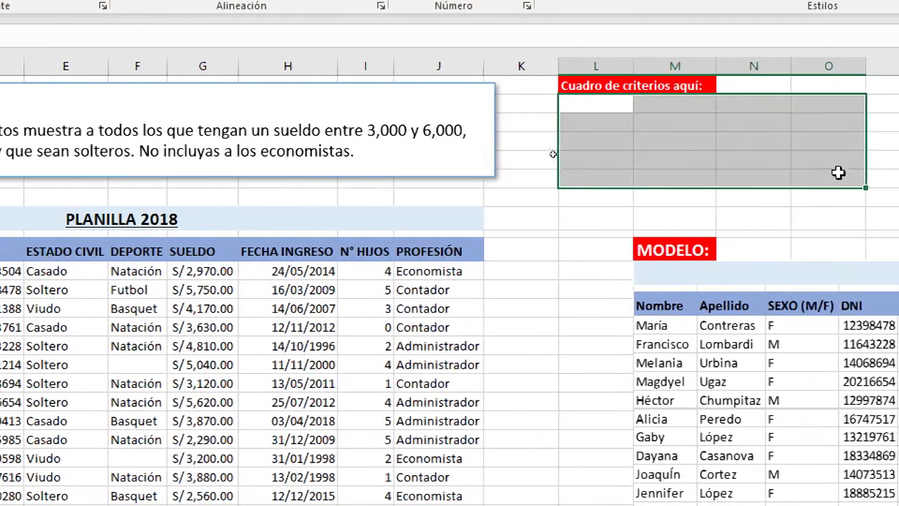
{"action": "left_click_drag", "start_coordinate": [838, 173], "coordinate": [872, 166]}
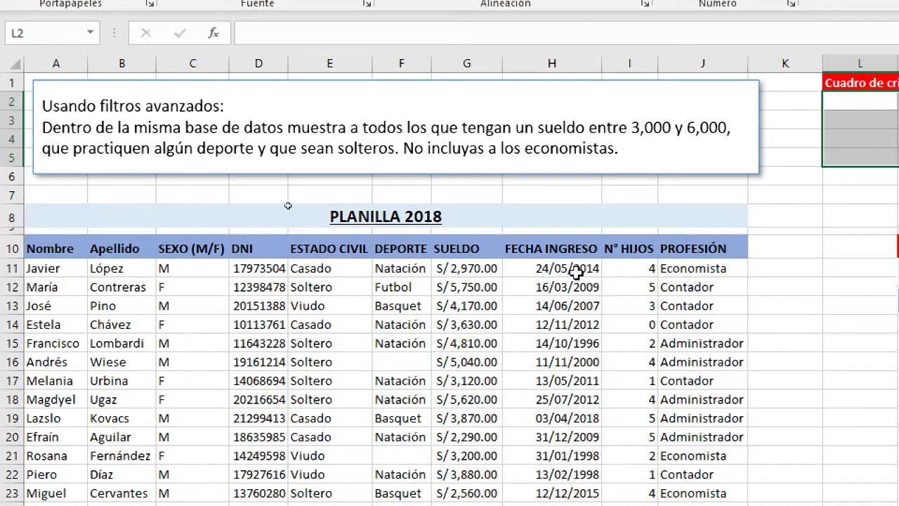
Compare the ESTADO CIVIL and DEPORTE values in rows 12 to 15 with the single and sport-practising conditions
{"action": "left_click", "coordinate": [317, 284]}
{"action": "key", "text": "Down"}
{"action": "key", "text": "Down"}
{"action": "key", "text": "Down"}
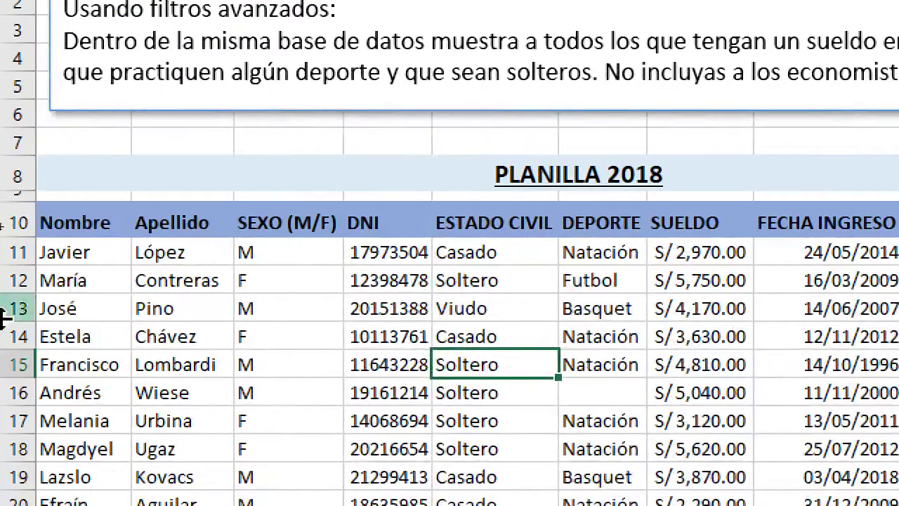
{"action": "left_click", "coordinate": [47, 269]}
{"action": "left_click", "coordinate": [474, 263]}
{"action": "left_click", "coordinate": [492, 330]}
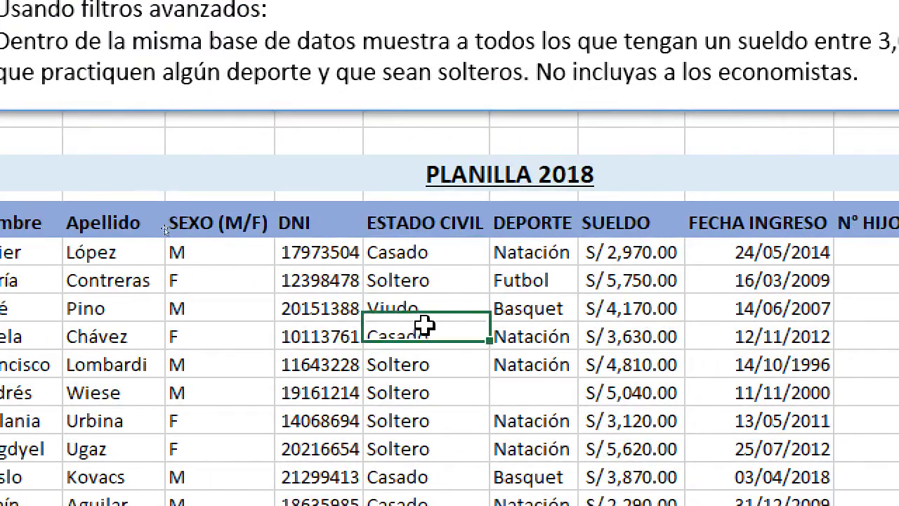
{"action": "left_click", "coordinate": [685, 282]}
{"action": "left_click", "coordinate": [566, 258]}
{"action": "left_click", "coordinate": [548, 336]}
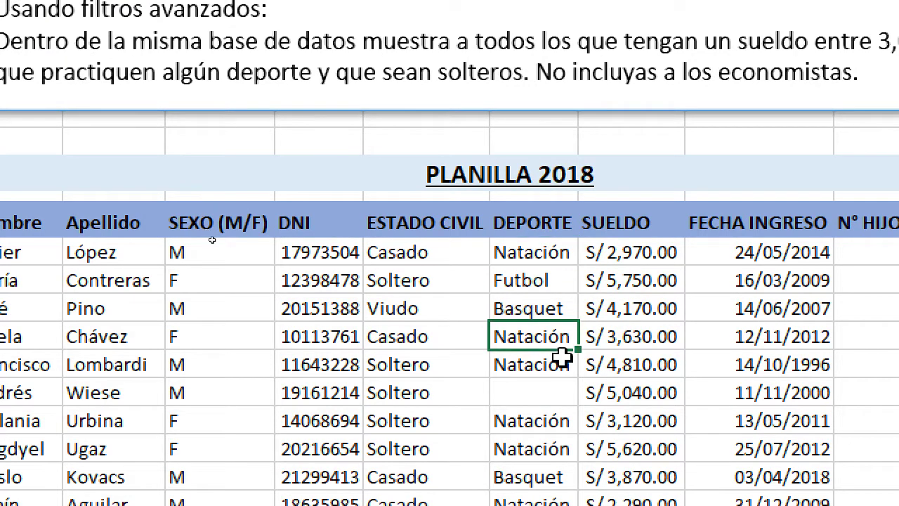
Review the SUELDO, FECHA INGRESO and N° HIJOS columns of the first PLANILLA 2018 records
{"action": "left_click", "coordinate": [692, 342]}
{"action": "left_click", "coordinate": [331, 295]}
{"action": "left_click", "coordinate": [338, 397]}
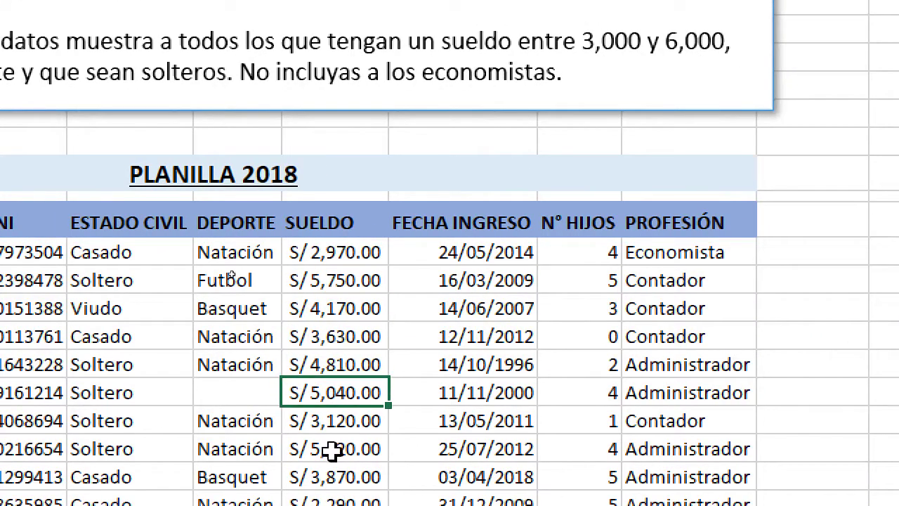
{"action": "left_click", "coordinate": [337, 421]}
{"action": "left_click", "coordinate": [351, 475]}
{"action": "left_click", "coordinate": [431, 340]}
{"action": "left_click", "coordinate": [484, 232]}
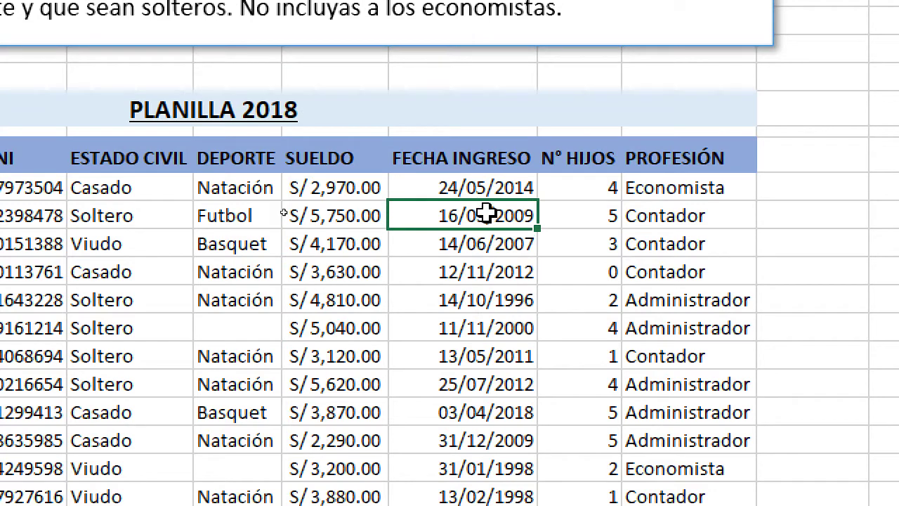
{"action": "left_click", "coordinate": [492, 289]}
{"action": "left_click", "coordinate": [485, 218]}
{"action": "left_click", "coordinate": [469, 302]}
{"action": "left_click", "coordinate": [484, 357]}
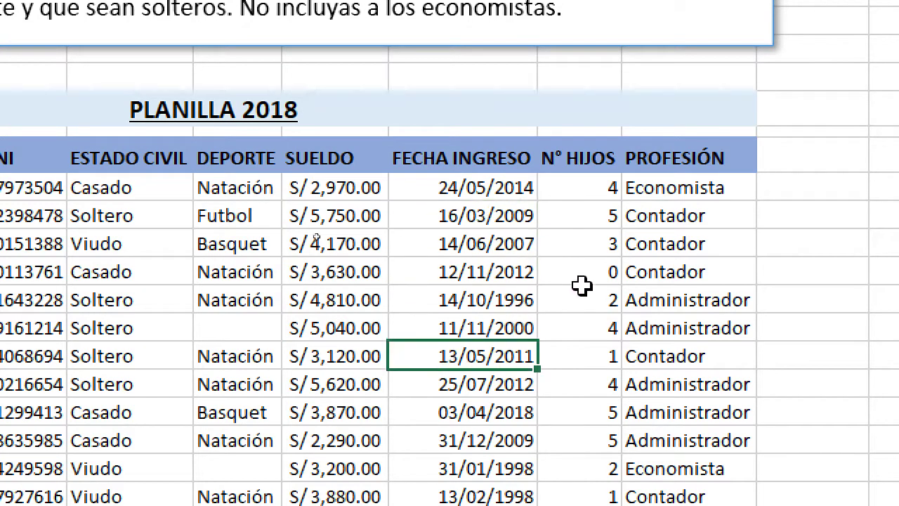
{"action": "left_click", "coordinate": [653, 271]}
{"action": "left_click", "coordinate": [582, 216]}
{"action": "left_click", "coordinate": [570, 351]}
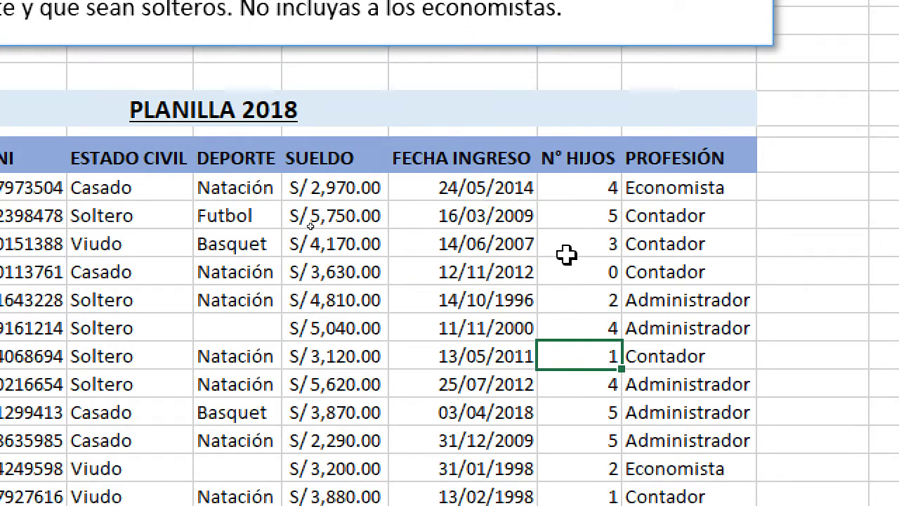
Examine the PROFESIÓN column of PLANILLA 2018 to find the economists that the filter must exclude
{"action": "left_click", "coordinate": [573, 239]}
{"action": "left_click", "coordinate": [687, 243]}
{"action": "left_click", "coordinate": [674, 188]}
{"action": "left_click", "coordinate": [679, 243]}
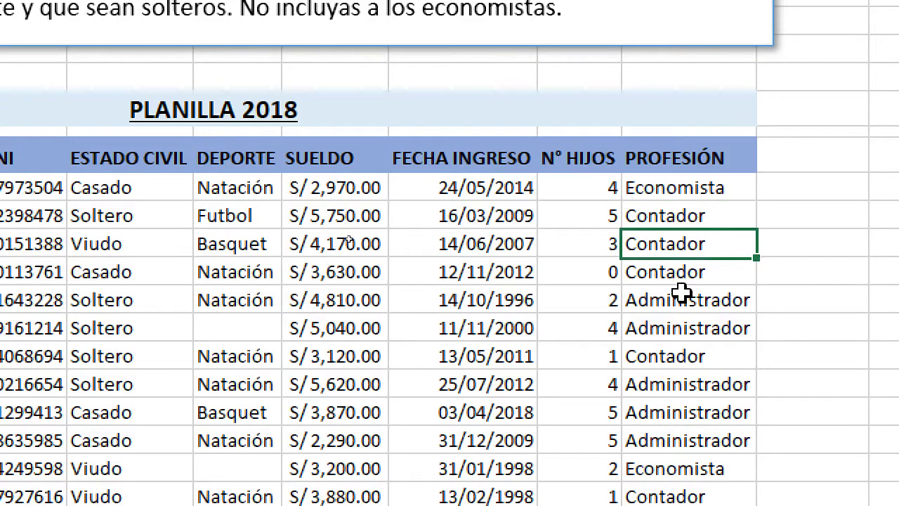
{"action": "left_click", "coordinate": [682, 295]}
{"action": "left_click", "coordinate": [214, 272]}
{"action": "left_click", "coordinate": [600, 300]}
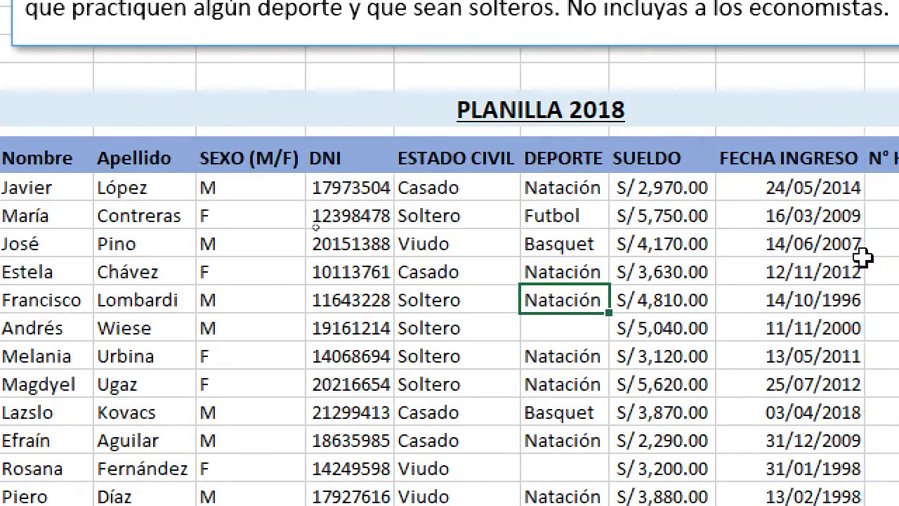
{"action": "left_click", "coordinate": [352, 243]}
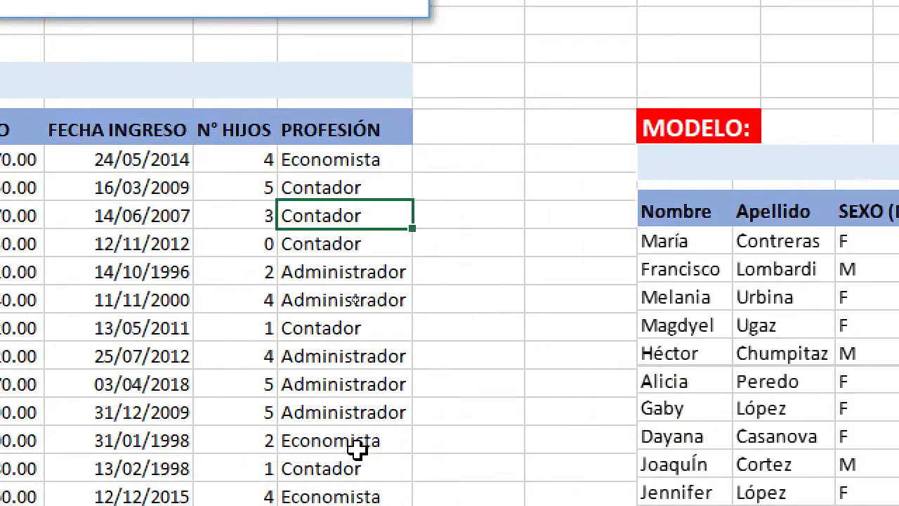
{"action": "left_click", "coordinate": [355, 467]}
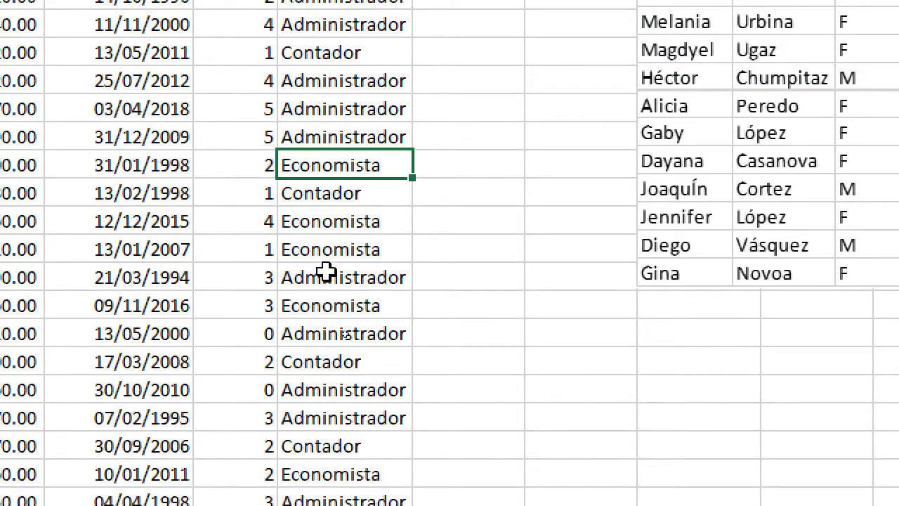
{"action": "left_click", "coordinate": [344, 475]}
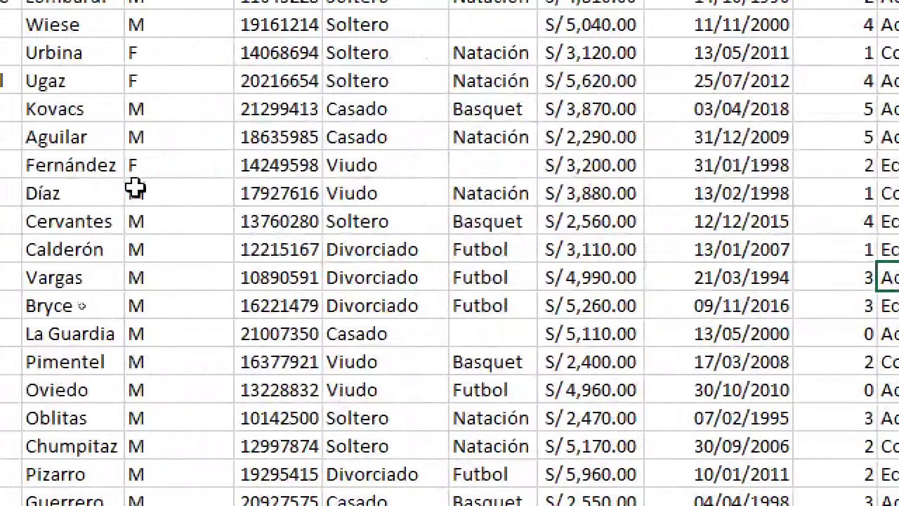
Return to the top of the sheet and mark out the empty criteria area beneath "Cuadro de criterios aquí"
{"action": "left_click", "coordinate": [9, 276]}
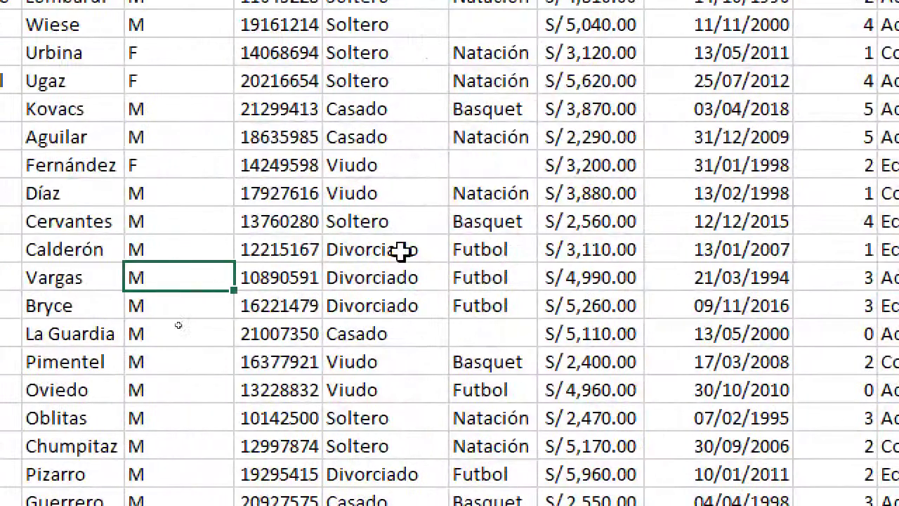
{"action": "left_click", "coordinate": [357, 250]}
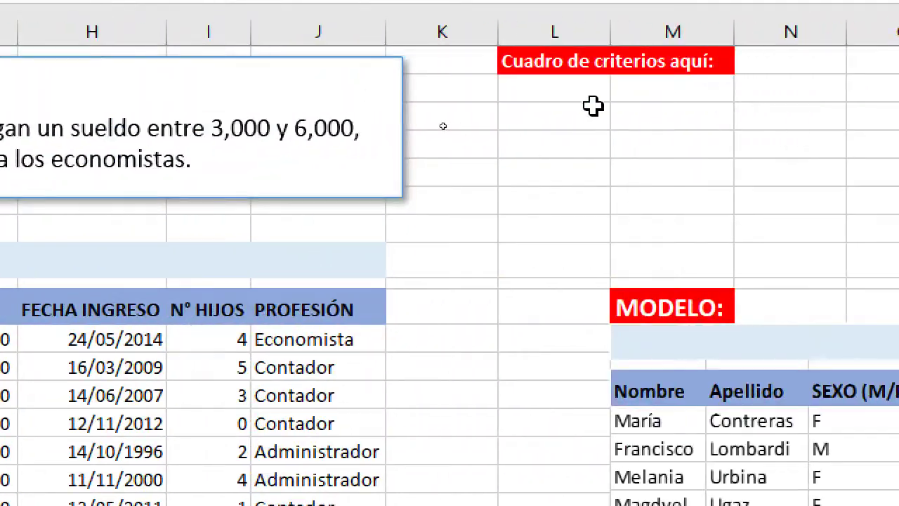
{"action": "left_click_drag", "start_coordinate": [542, 91], "coordinate": [870, 166]}
{"action": "left_click", "coordinate": [586, 140]}
{"action": "left_click", "coordinate": [484, 173]}
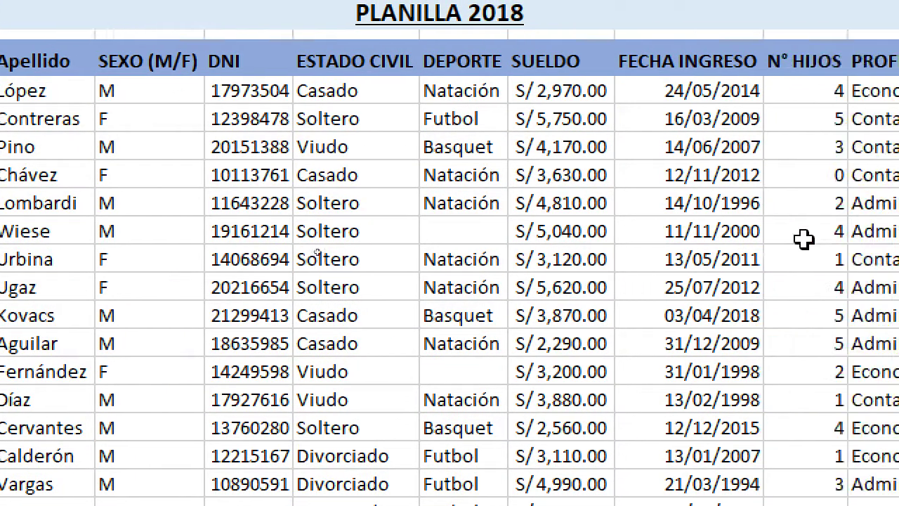
Review the PROFESIÓN header and the DEPORTE, Apellido, SUELDO and DNI columns of PLANILLA 2018
{"action": "left_click", "coordinate": [702, 44]}
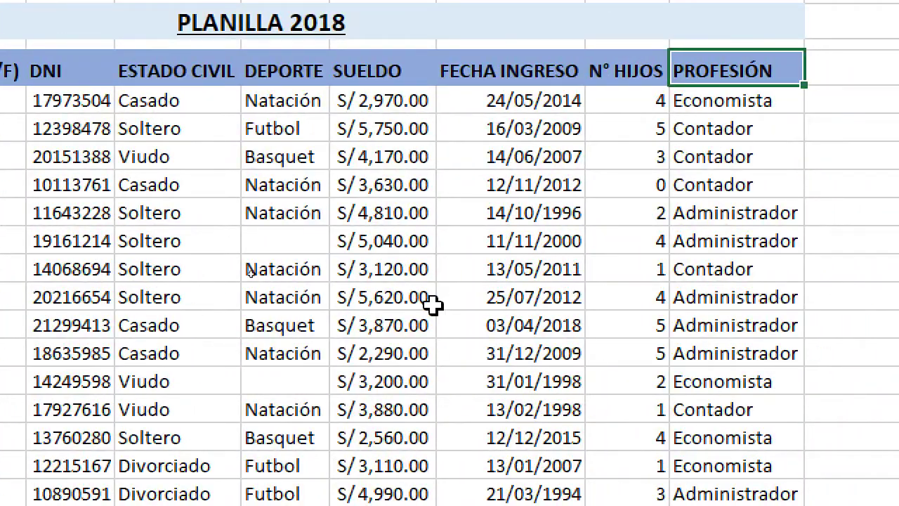
{"action": "left_click", "coordinate": [438, 303]}
{"action": "left_click", "coordinate": [265, 127]}
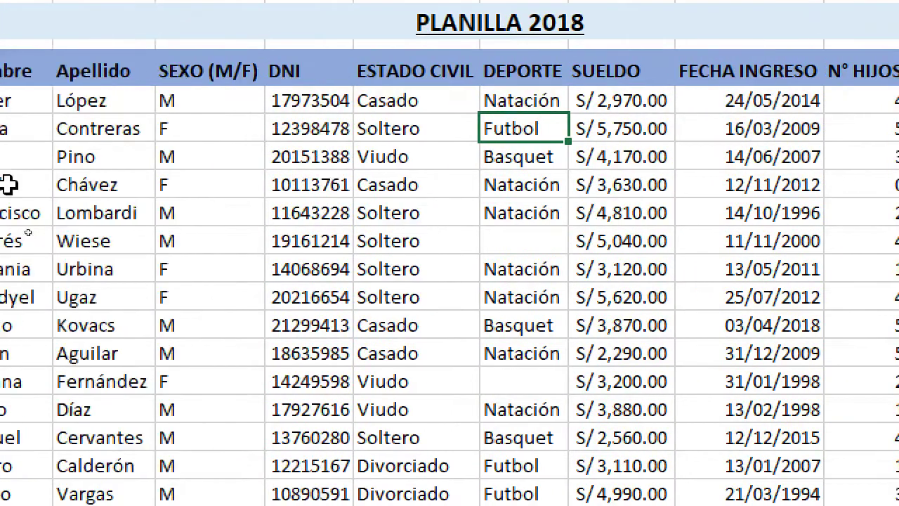
{"action": "left_click", "coordinate": [67, 181]}
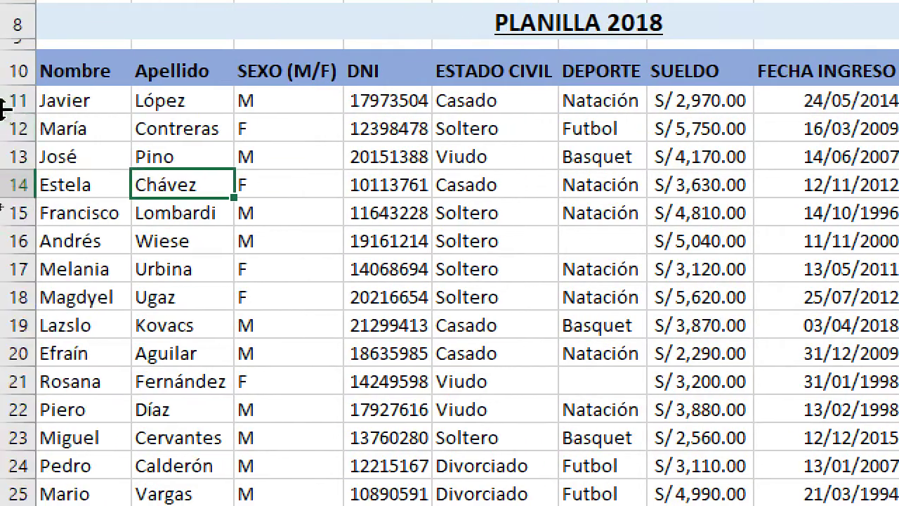
{"action": "left_click", "coordinate": [11, 123]}
{"action": "left_click", "coordinate": [702, 181]}
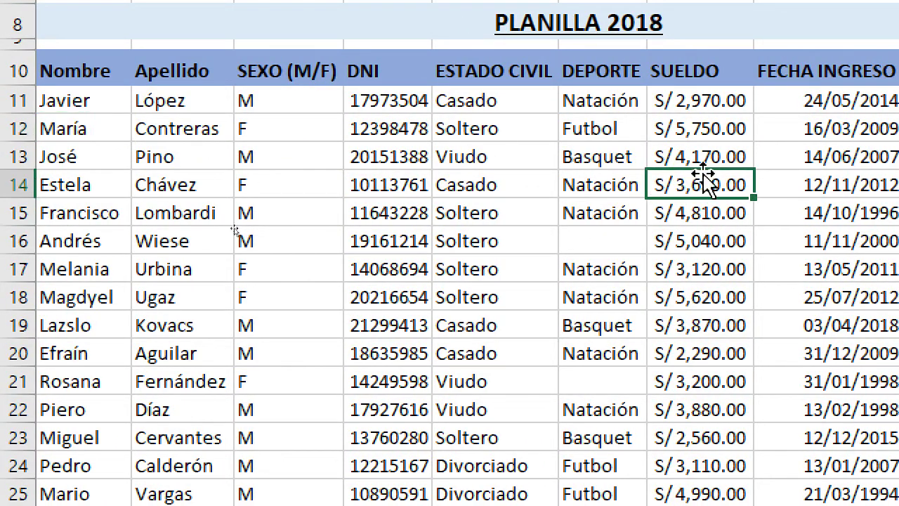
{"action": "left_click", "coordinate": [385, 231]}
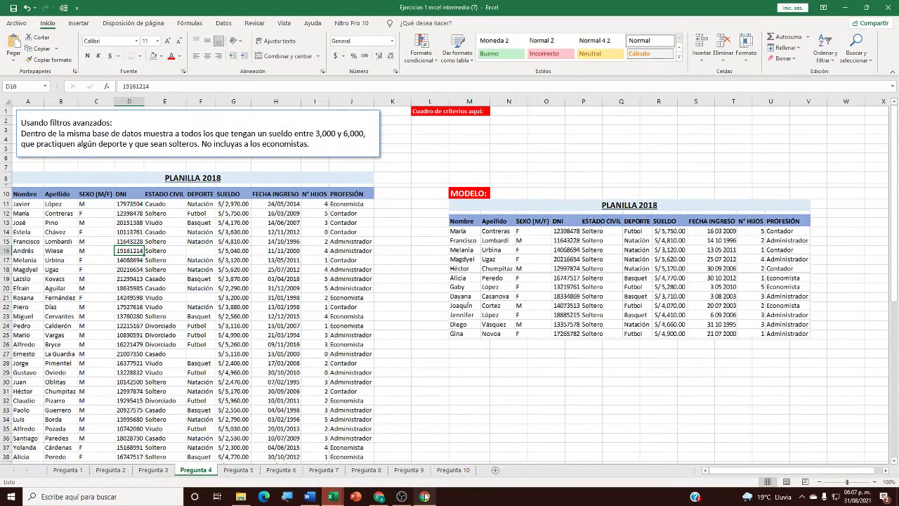
Switch to the Google Meet call to check the chat, and bring up the OBS recording window
{"action": "left_click", "coordinate": [402, 496]}
{"action": "left_click", "coordinate": [380, 496]}
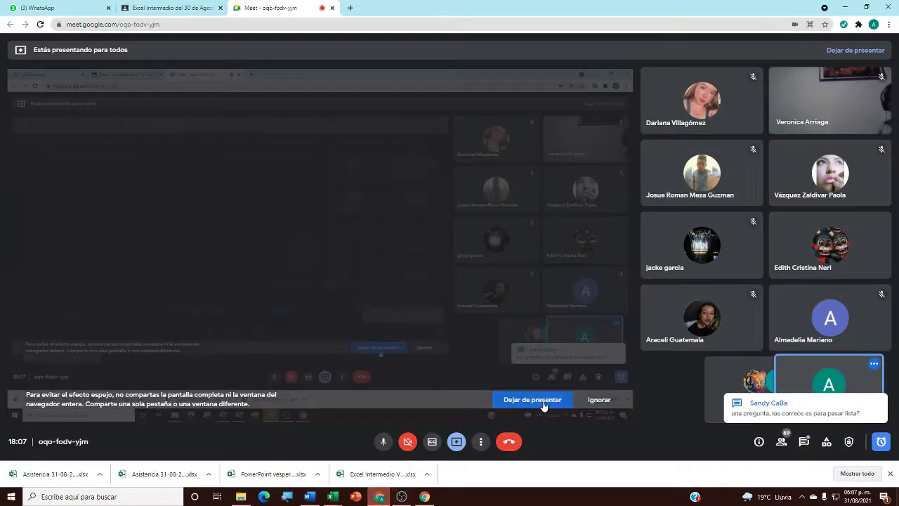
{"action": "left_click", "coordinate": [402, 497]}
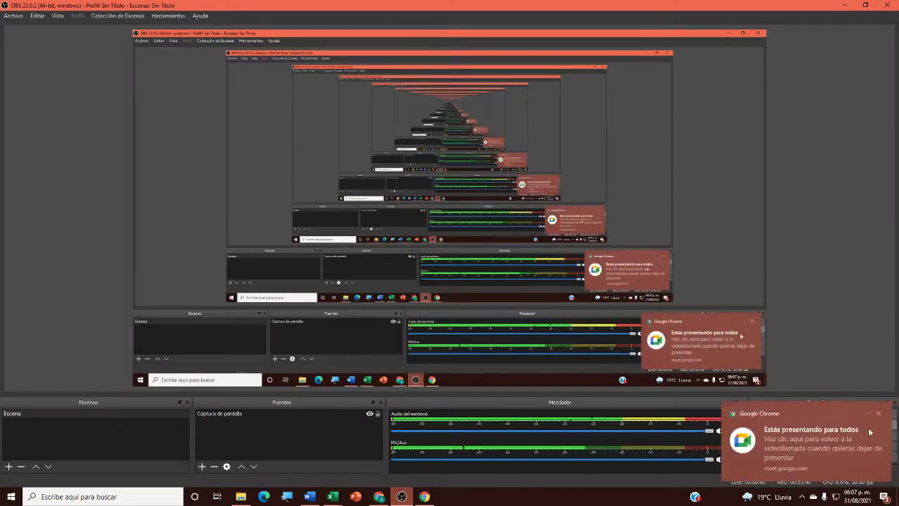